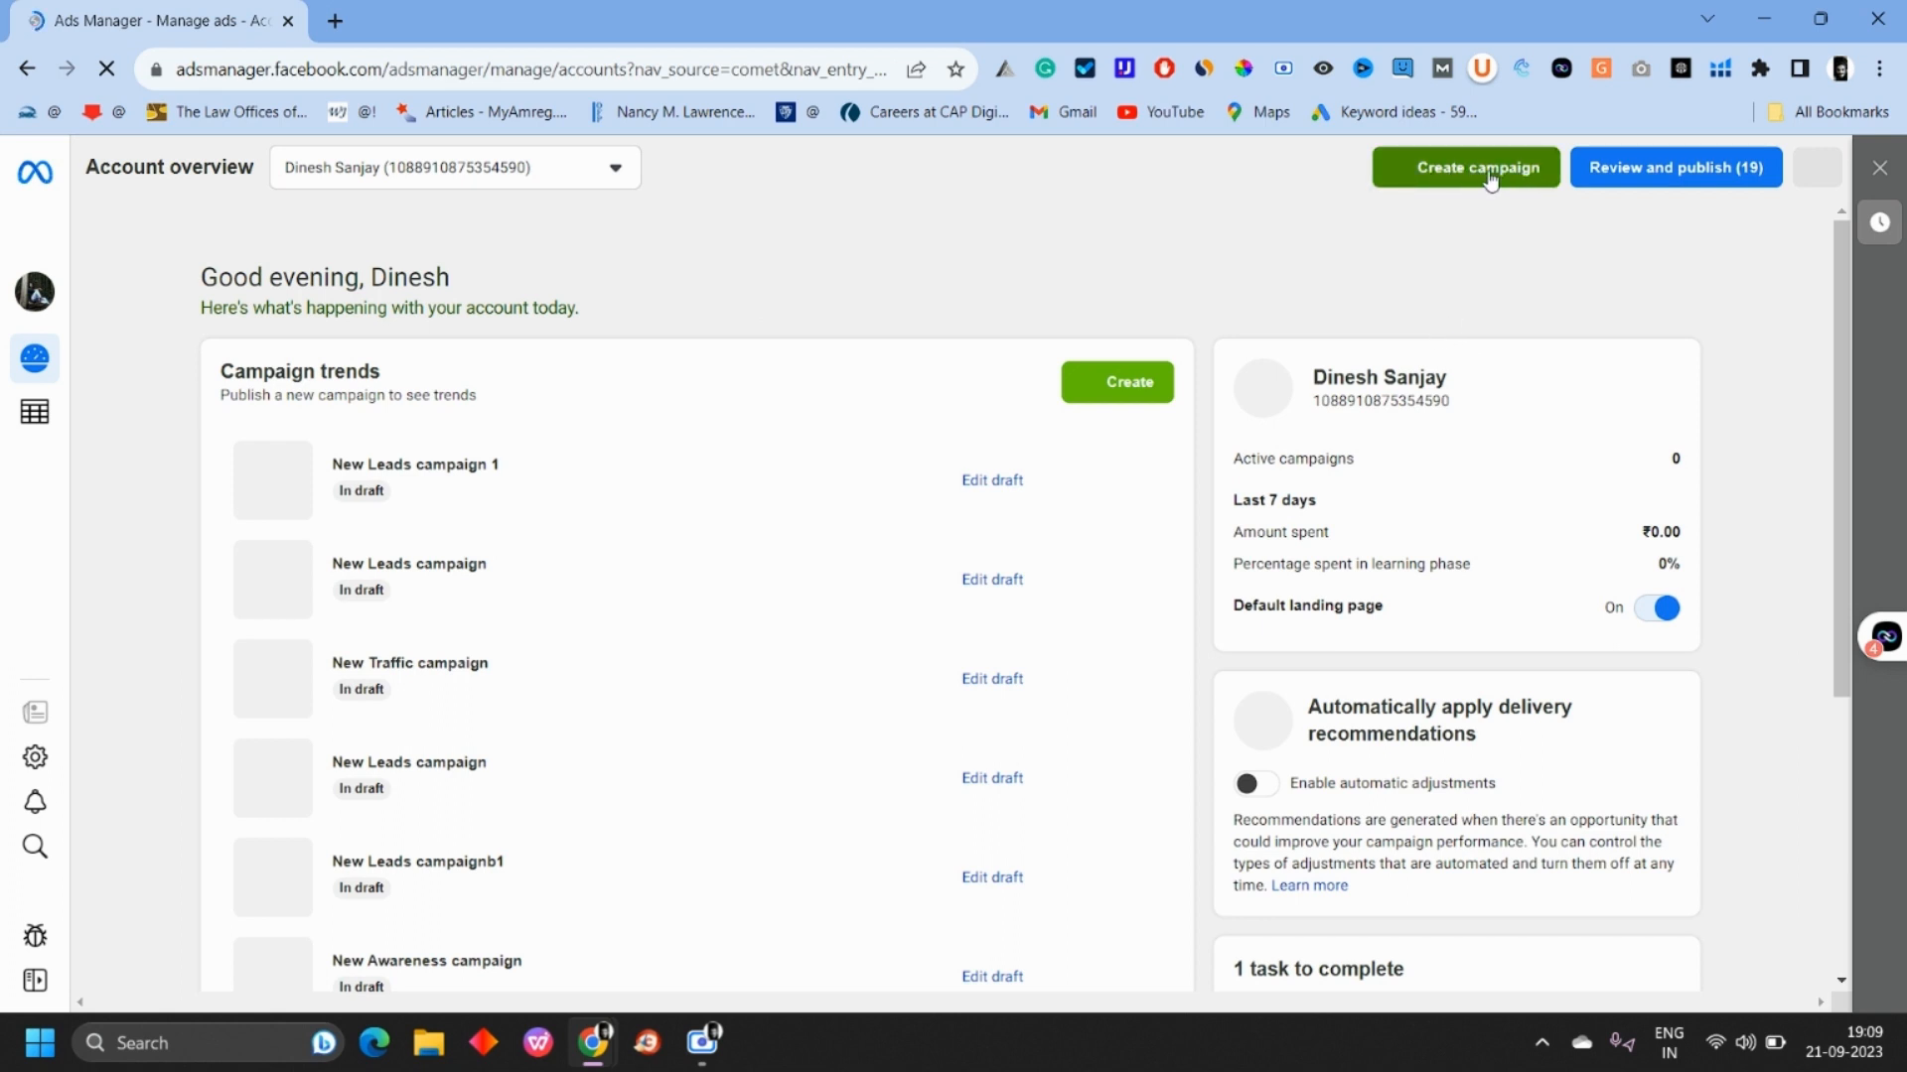
Create a new campaign with the Awareness objective
click(1489, 177)
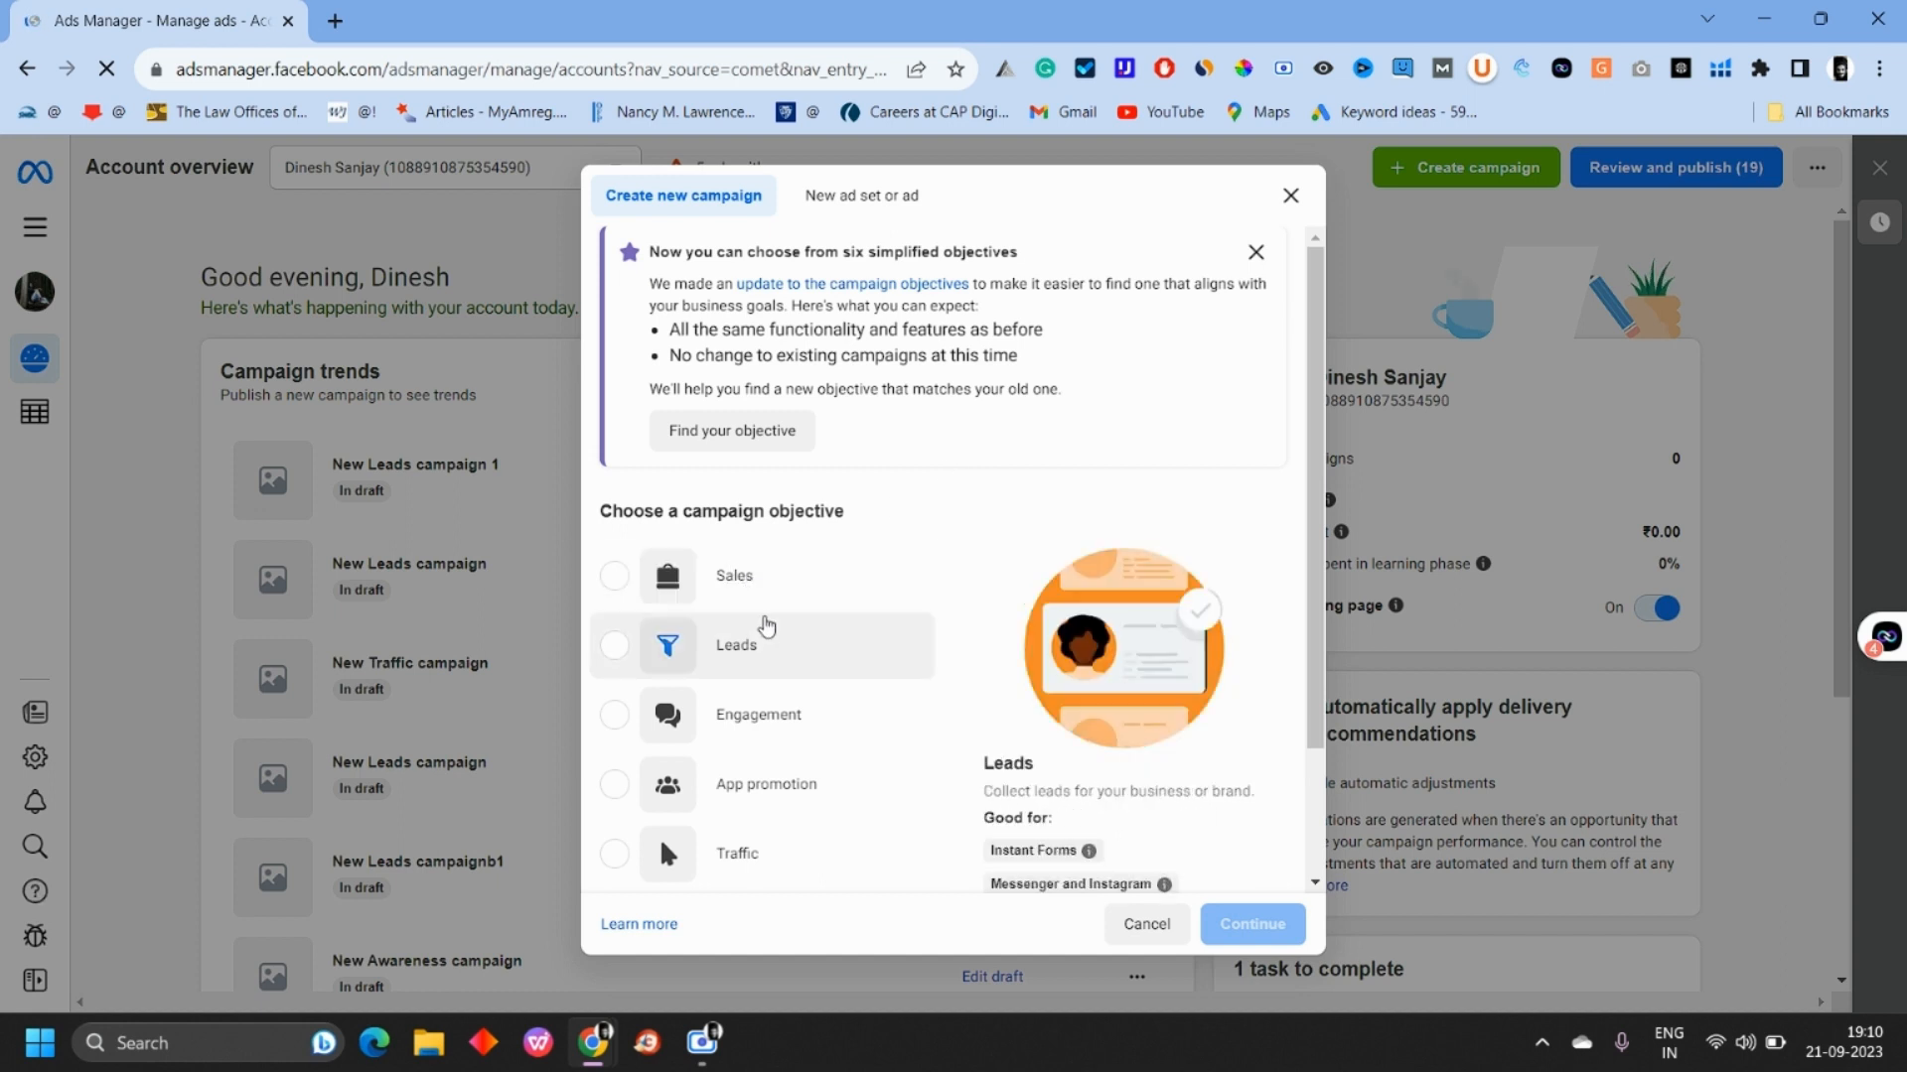
scroll(764, 630, down, 1)
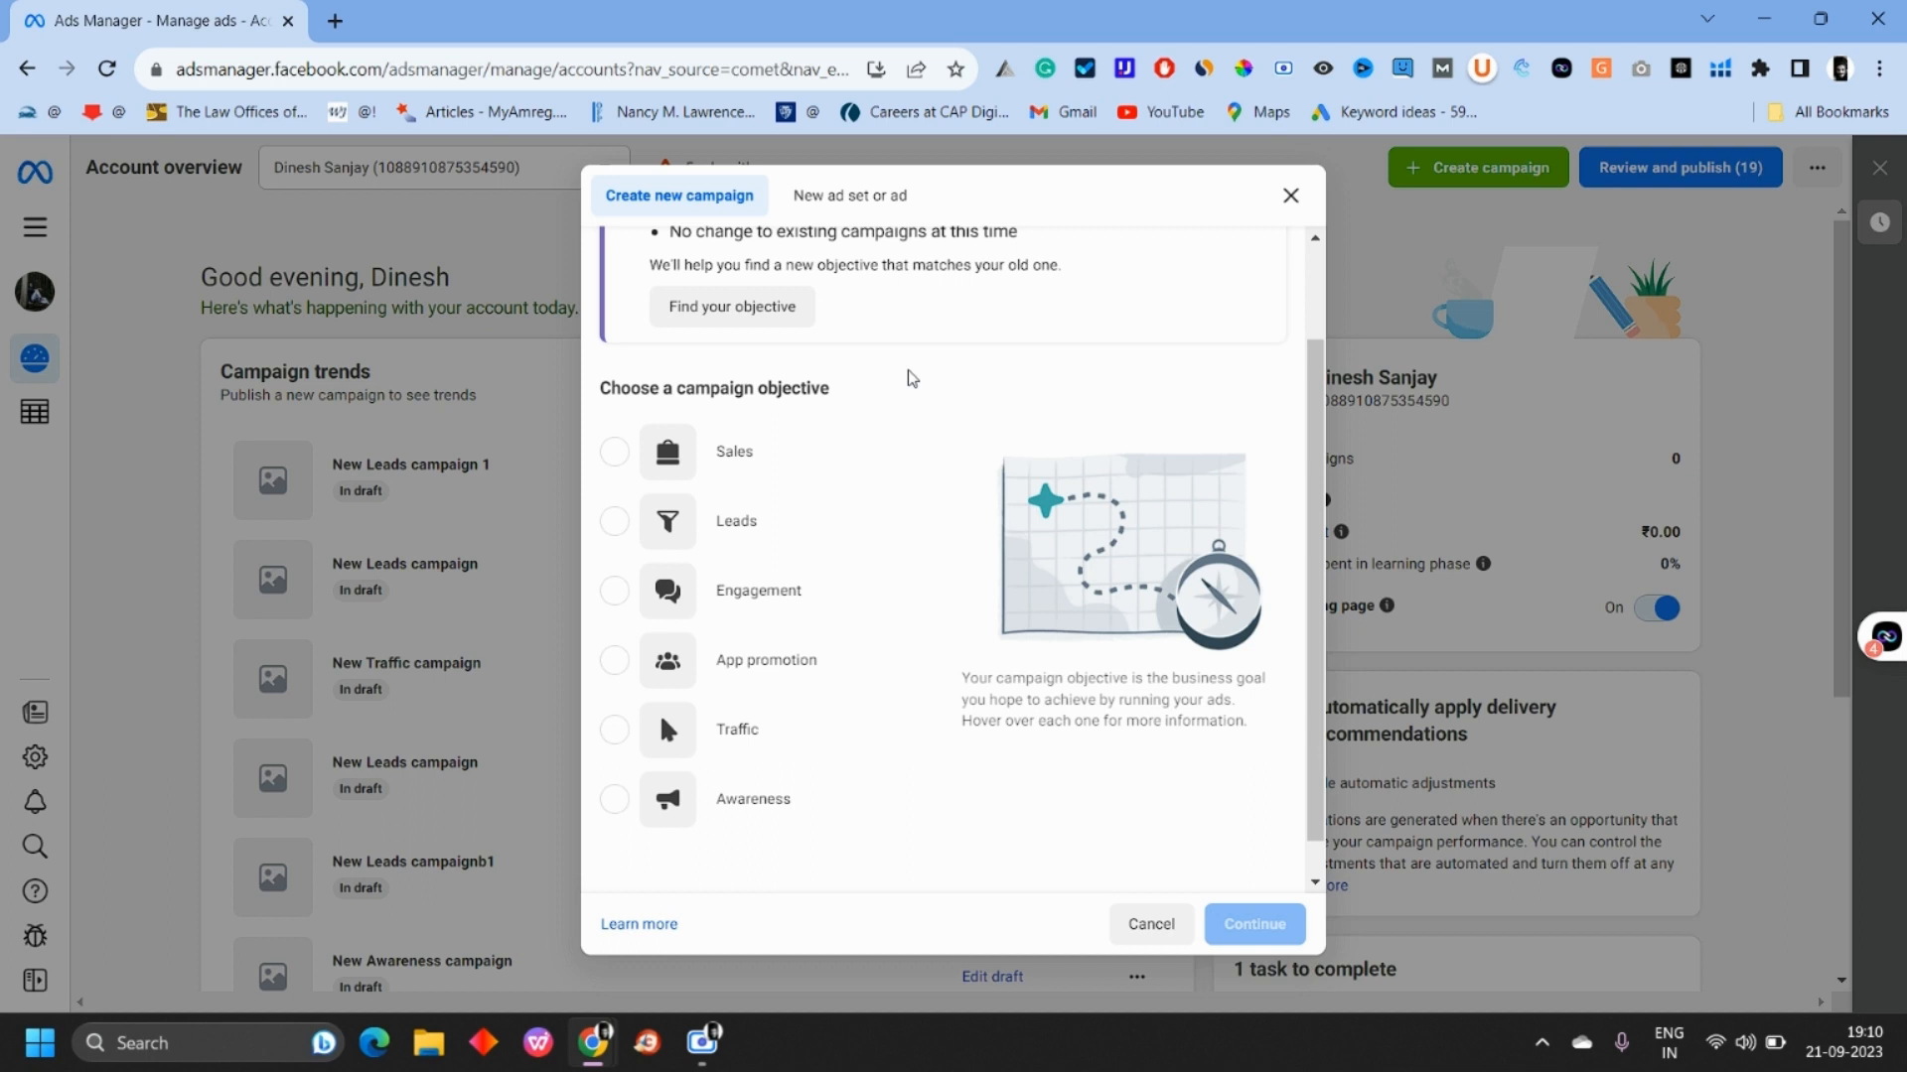
mouse_move(734, 535)
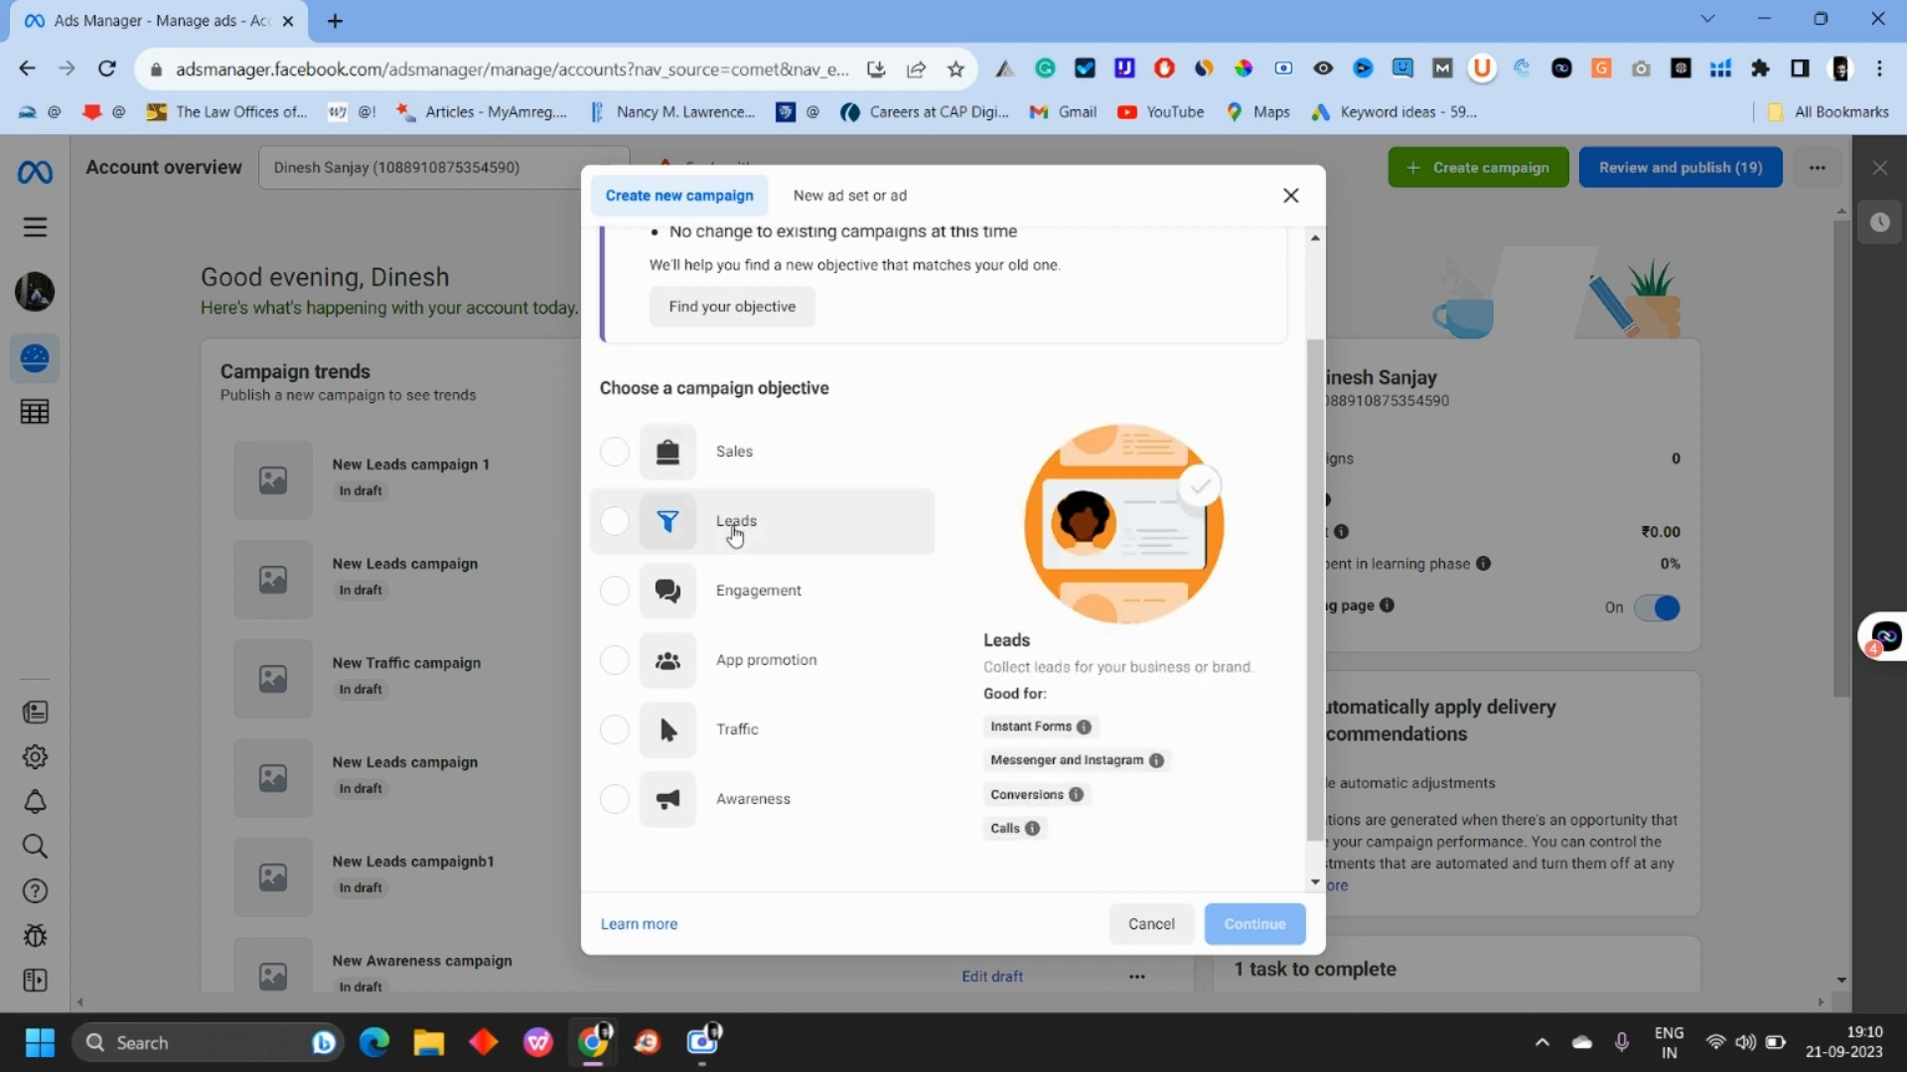
mouse_move(726, 602)
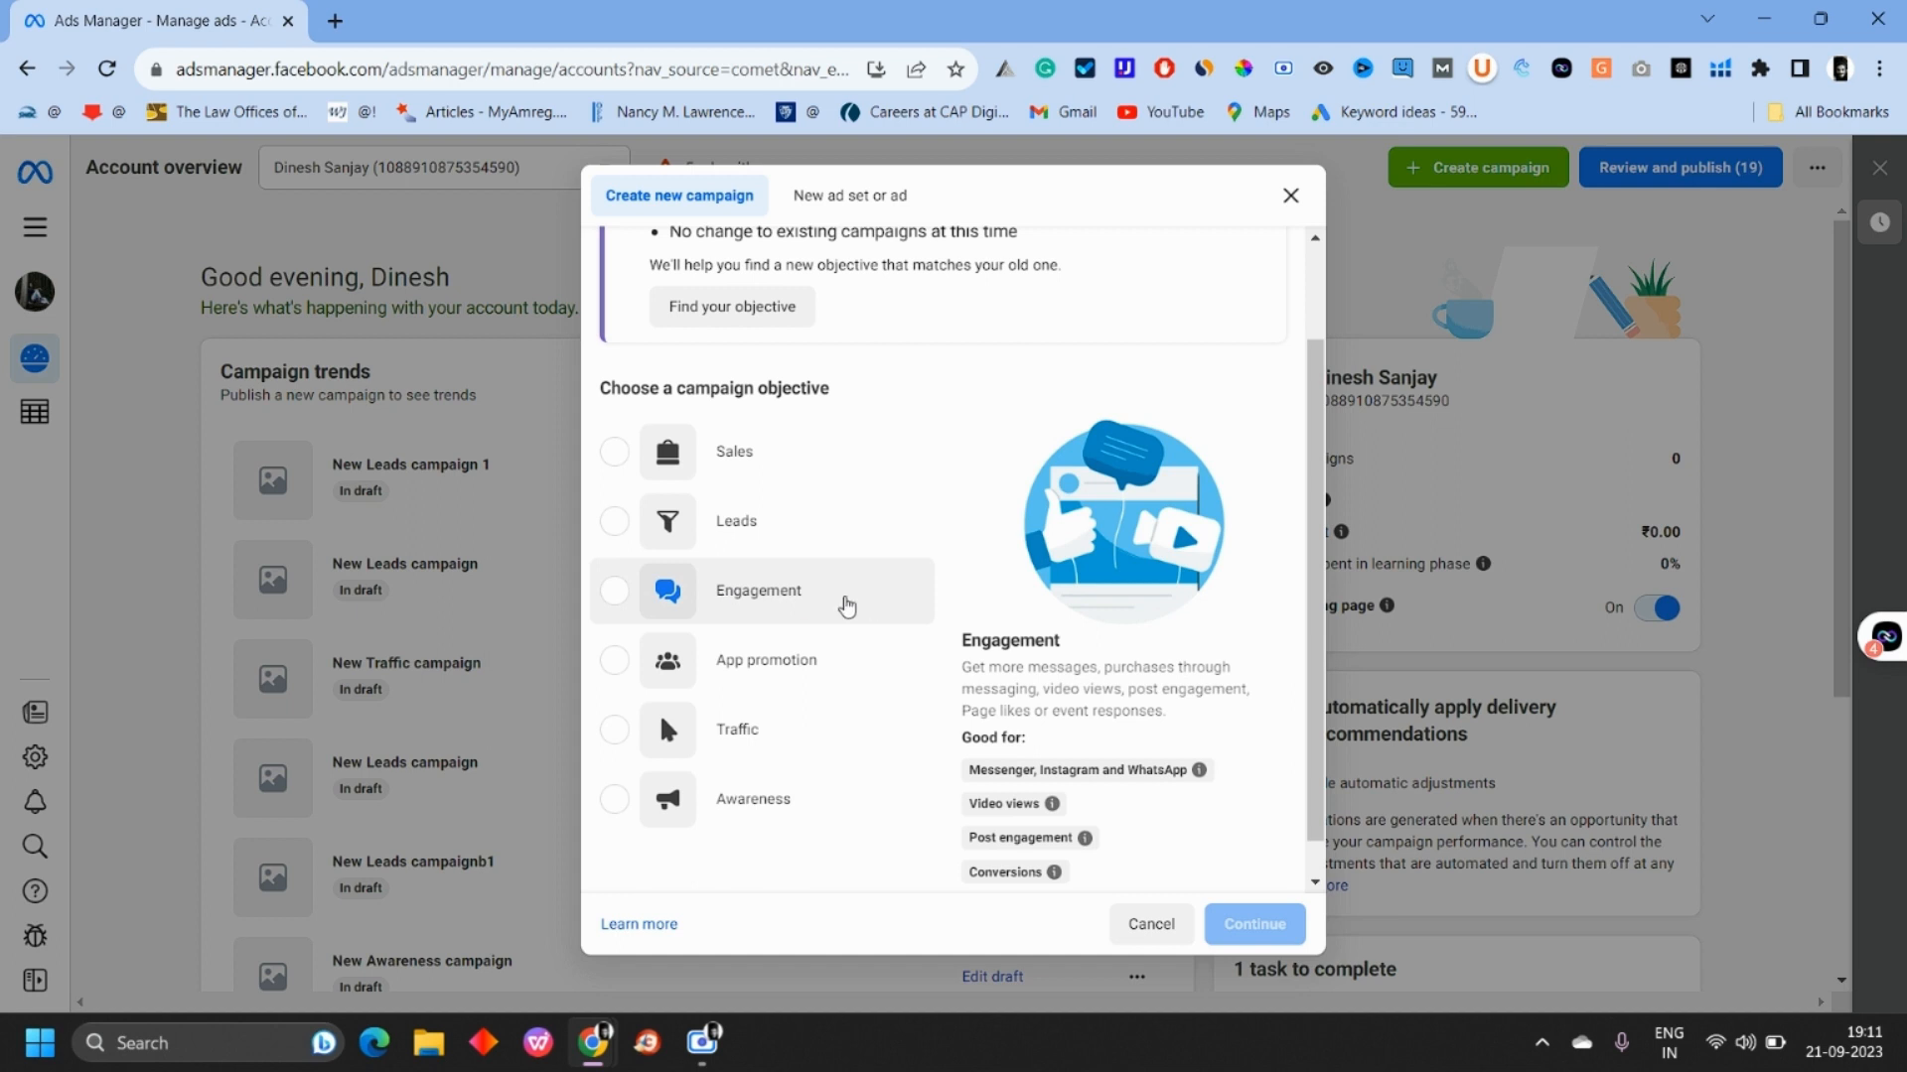
mouse_move(743, 677)
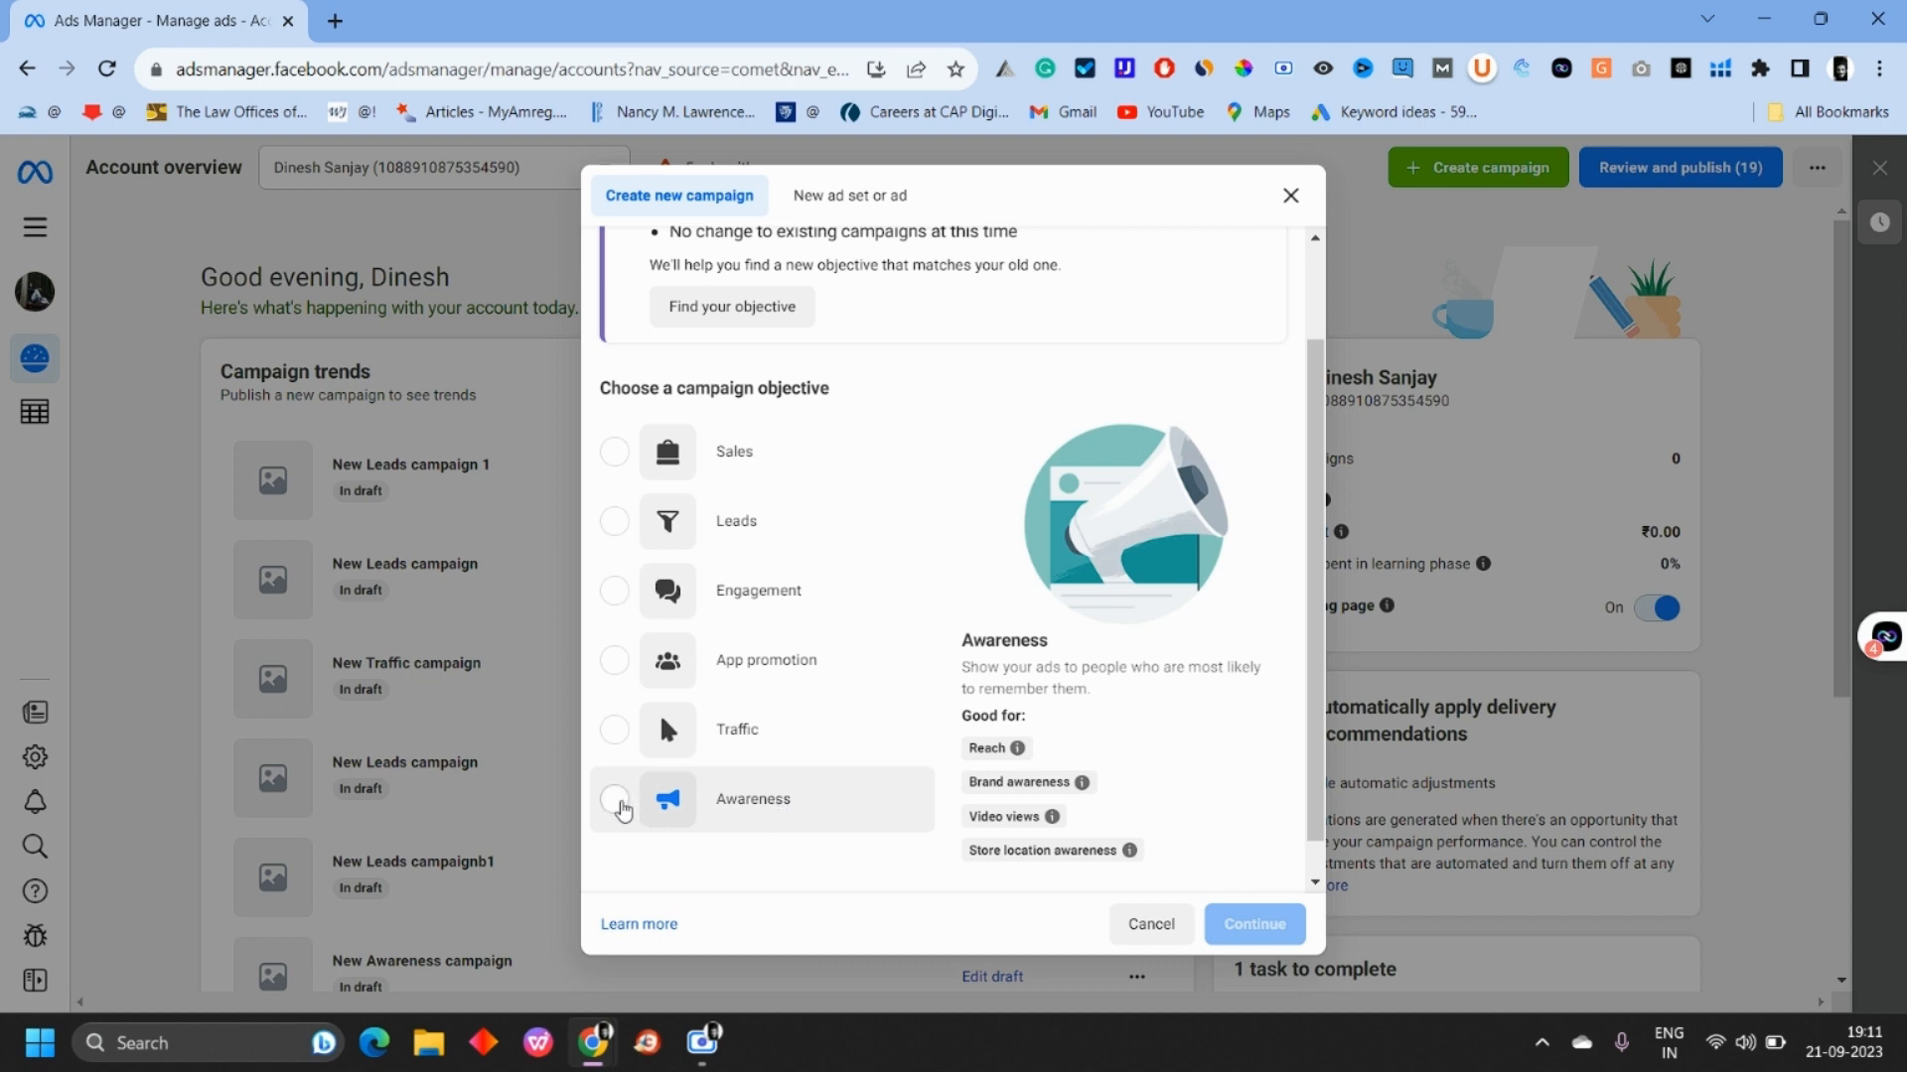
scroll(715, 779, up, 2)
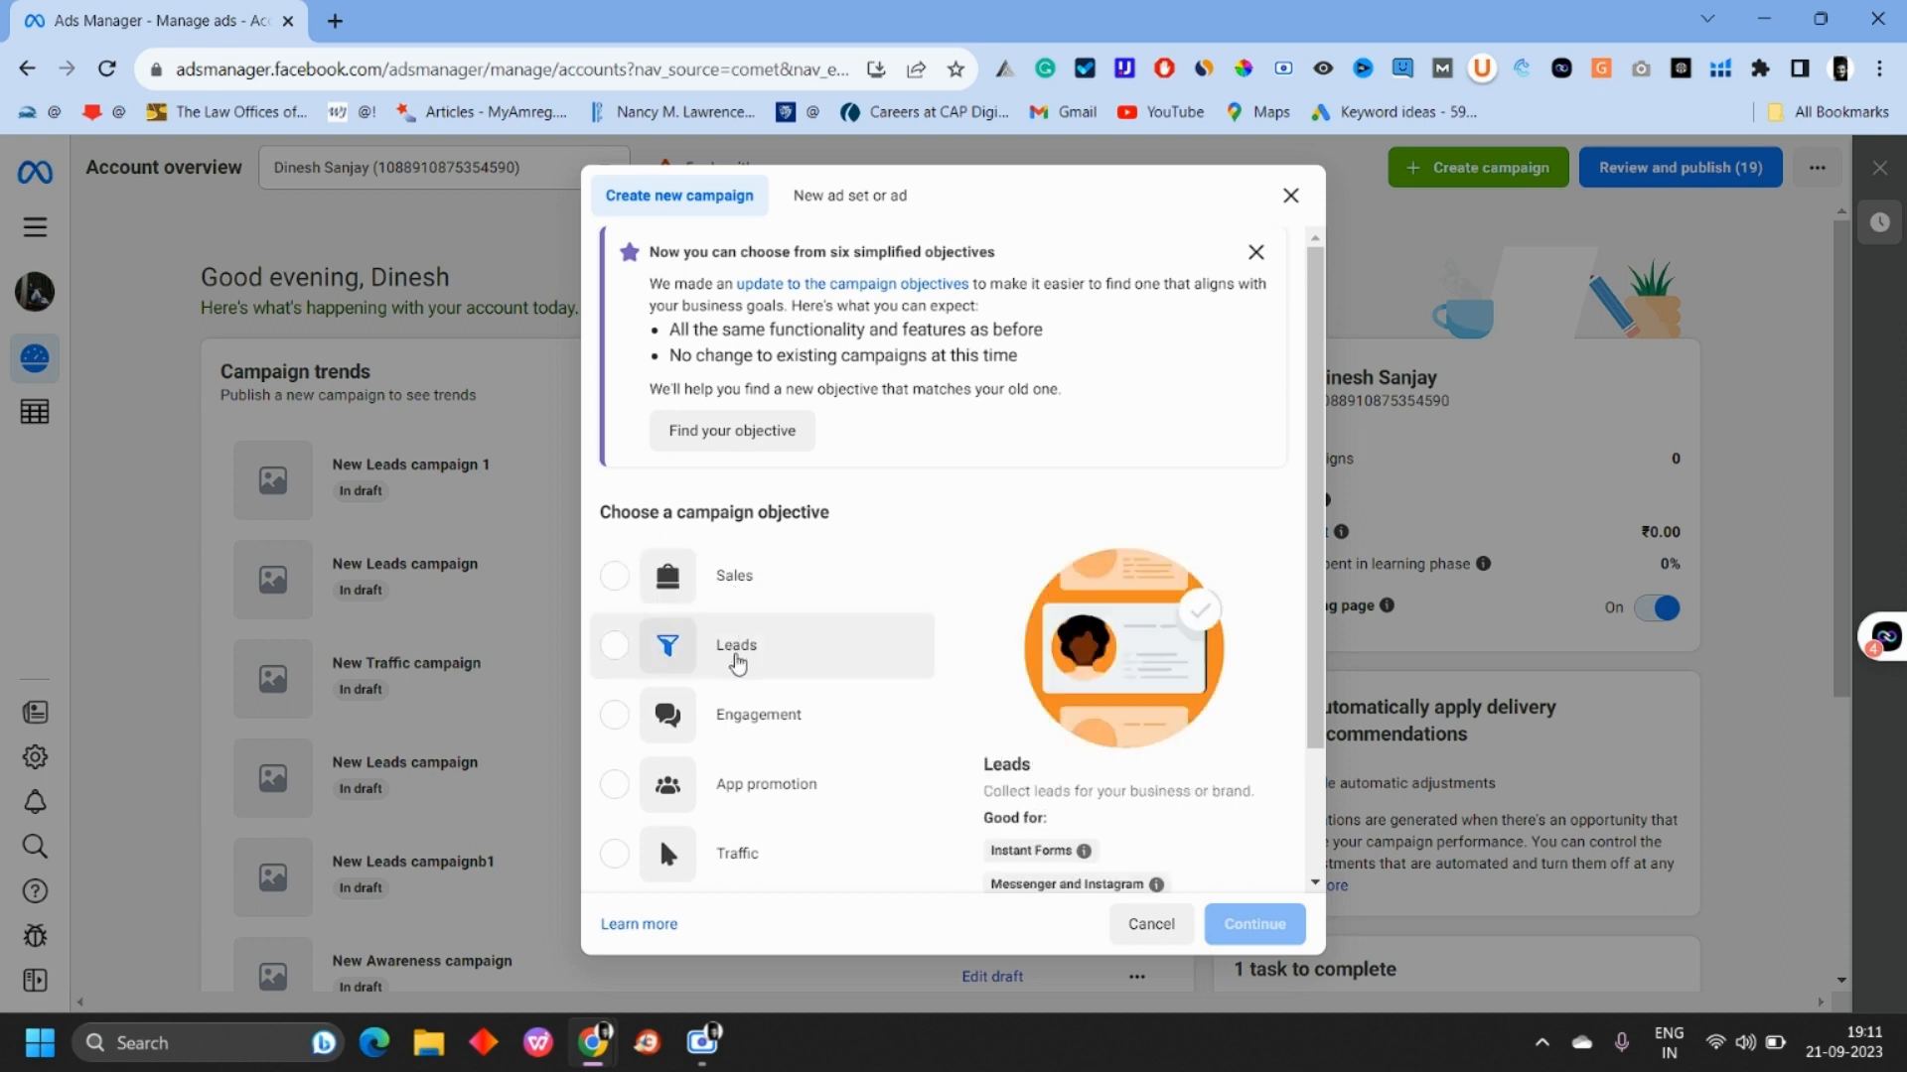
scroll(737, 663, down, 1)
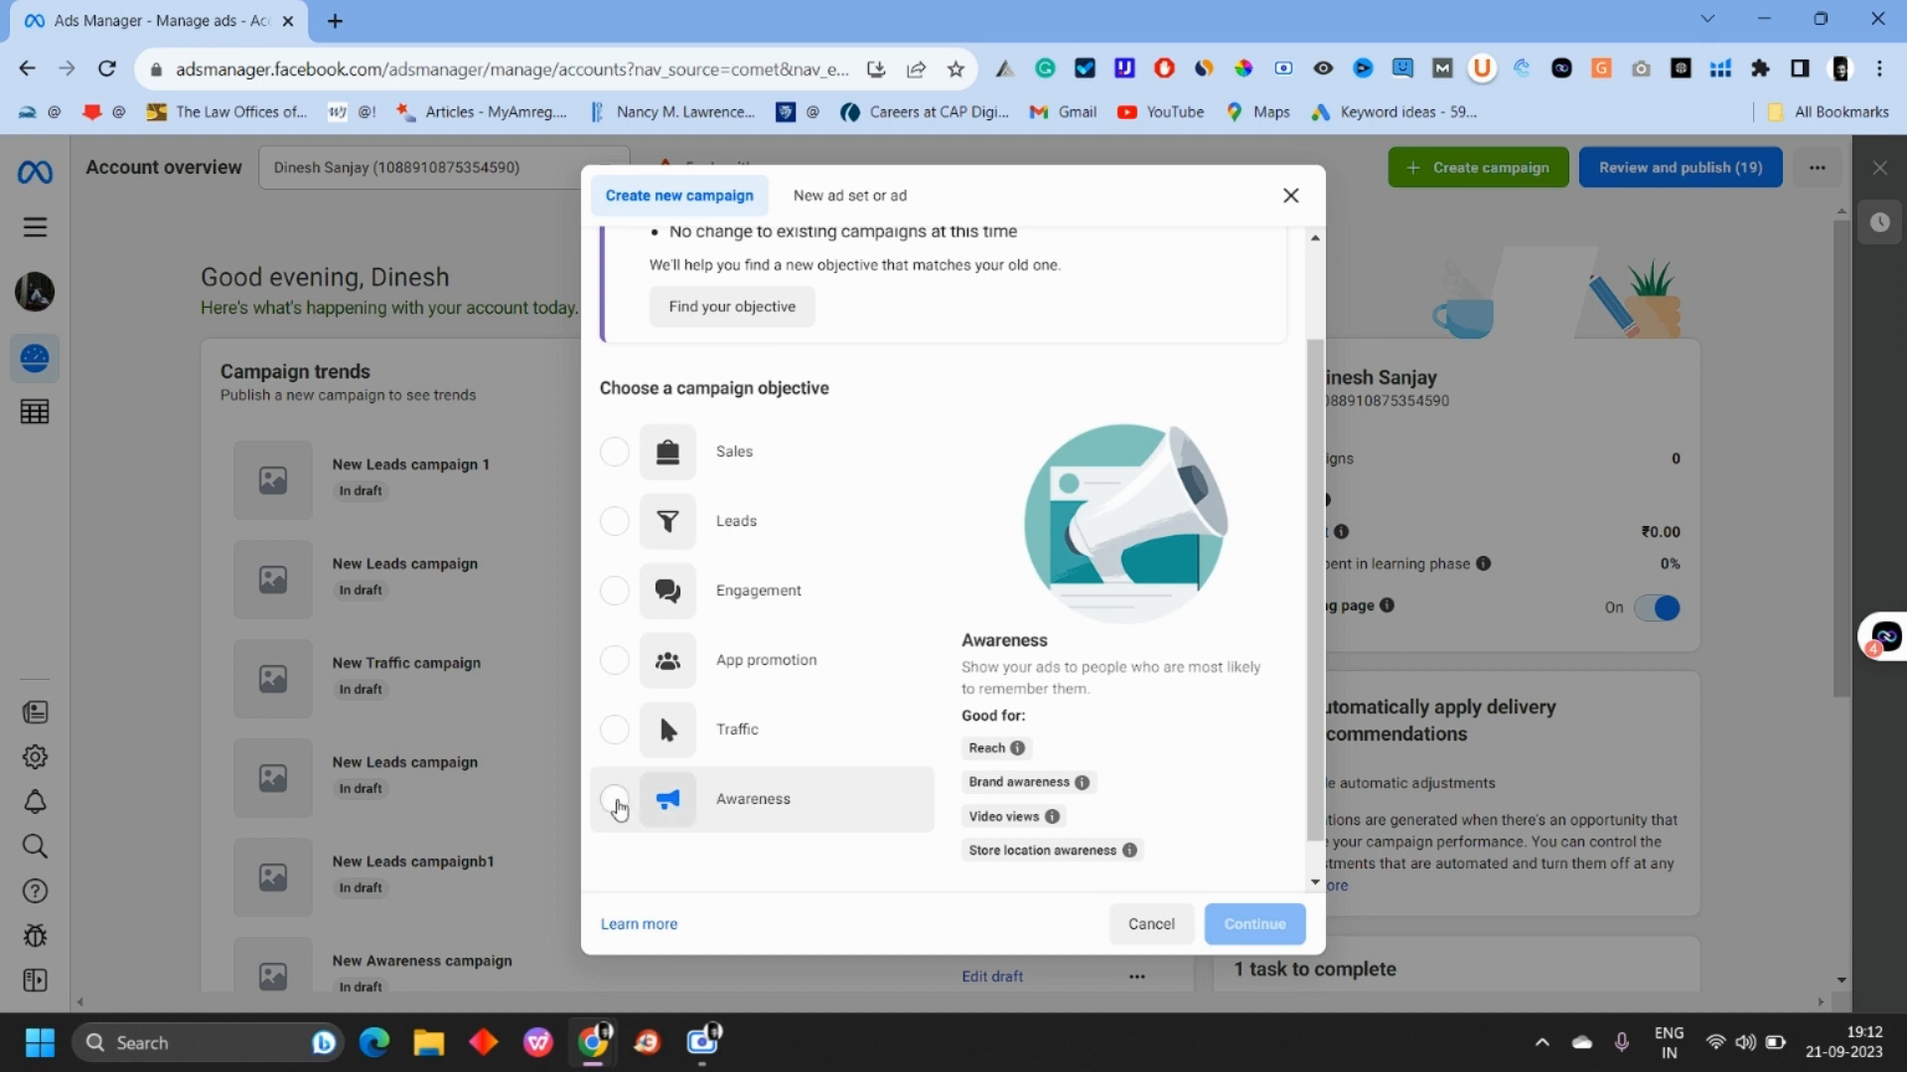
click(616, 802)
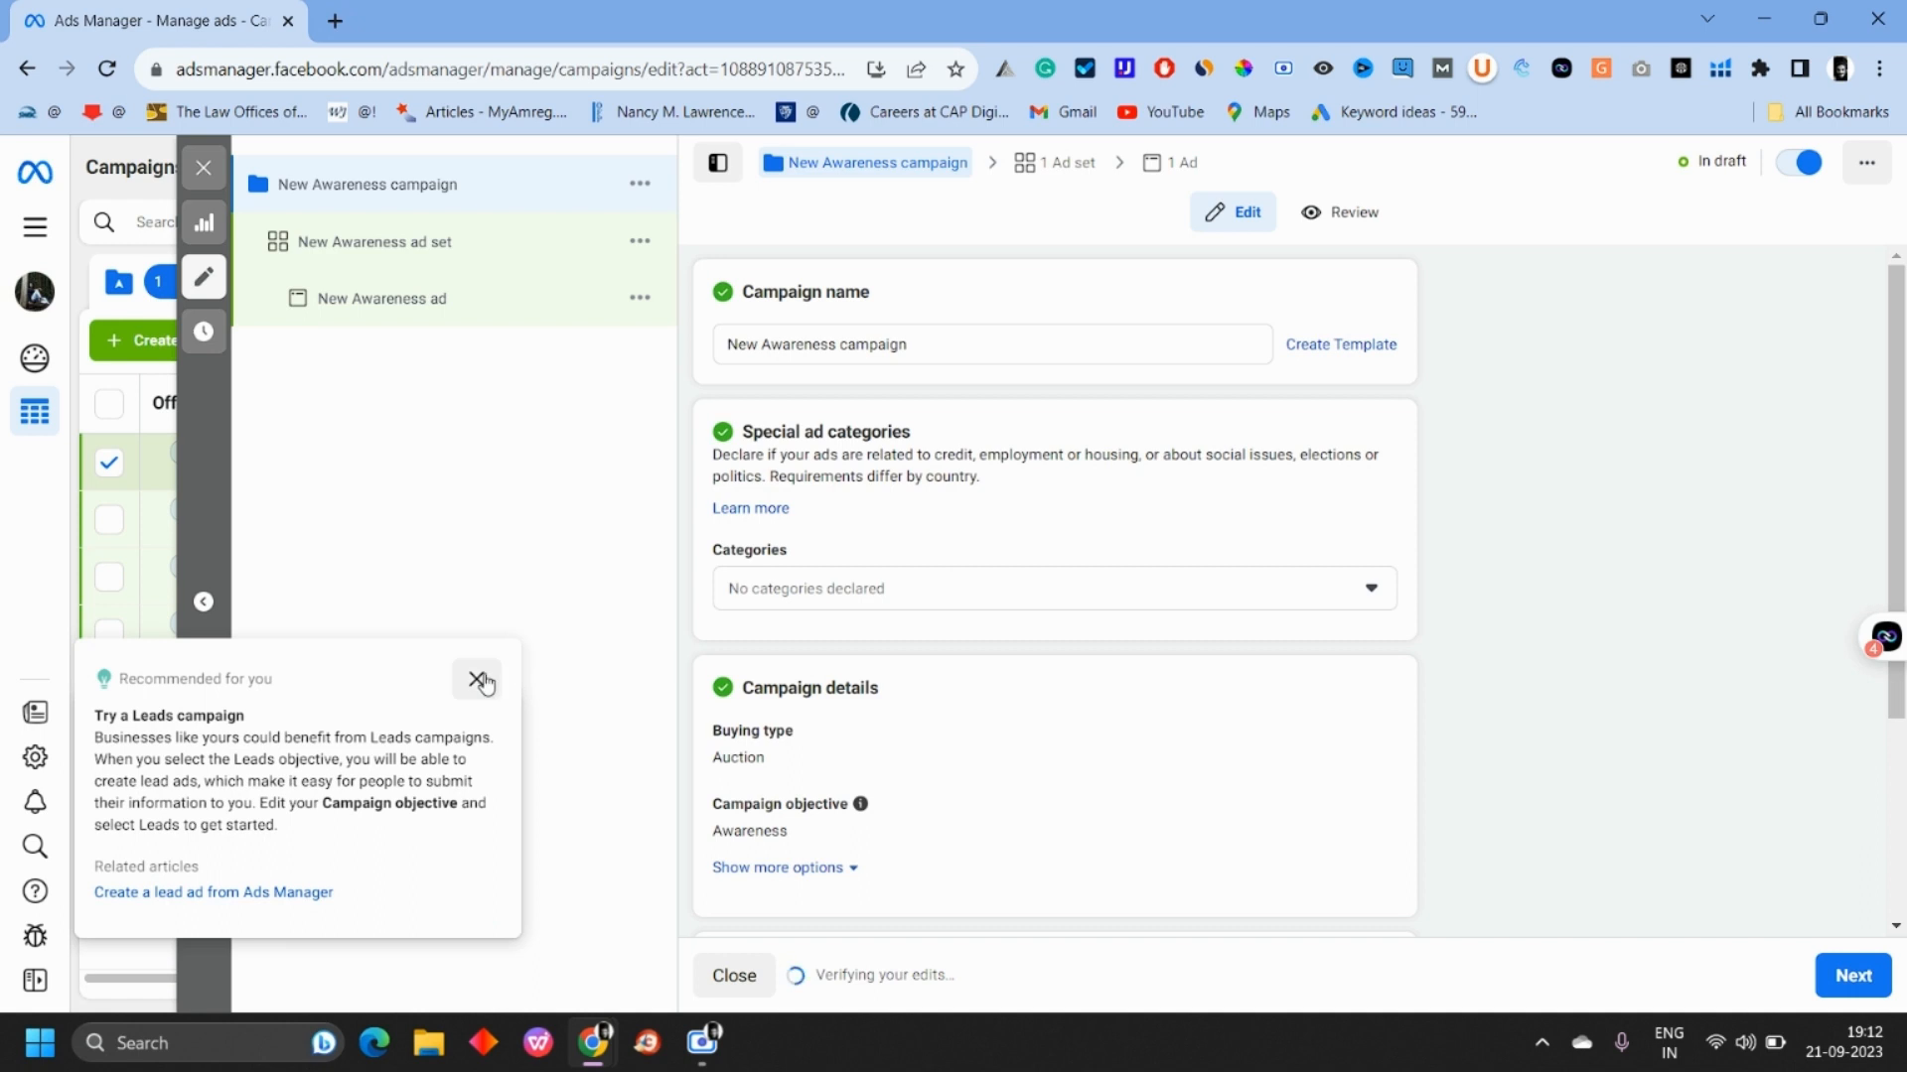
Dismiss the Leads recommendation and payment method notices, and name the campaign "Ooty Bake house - Ads"
click(481, 681)
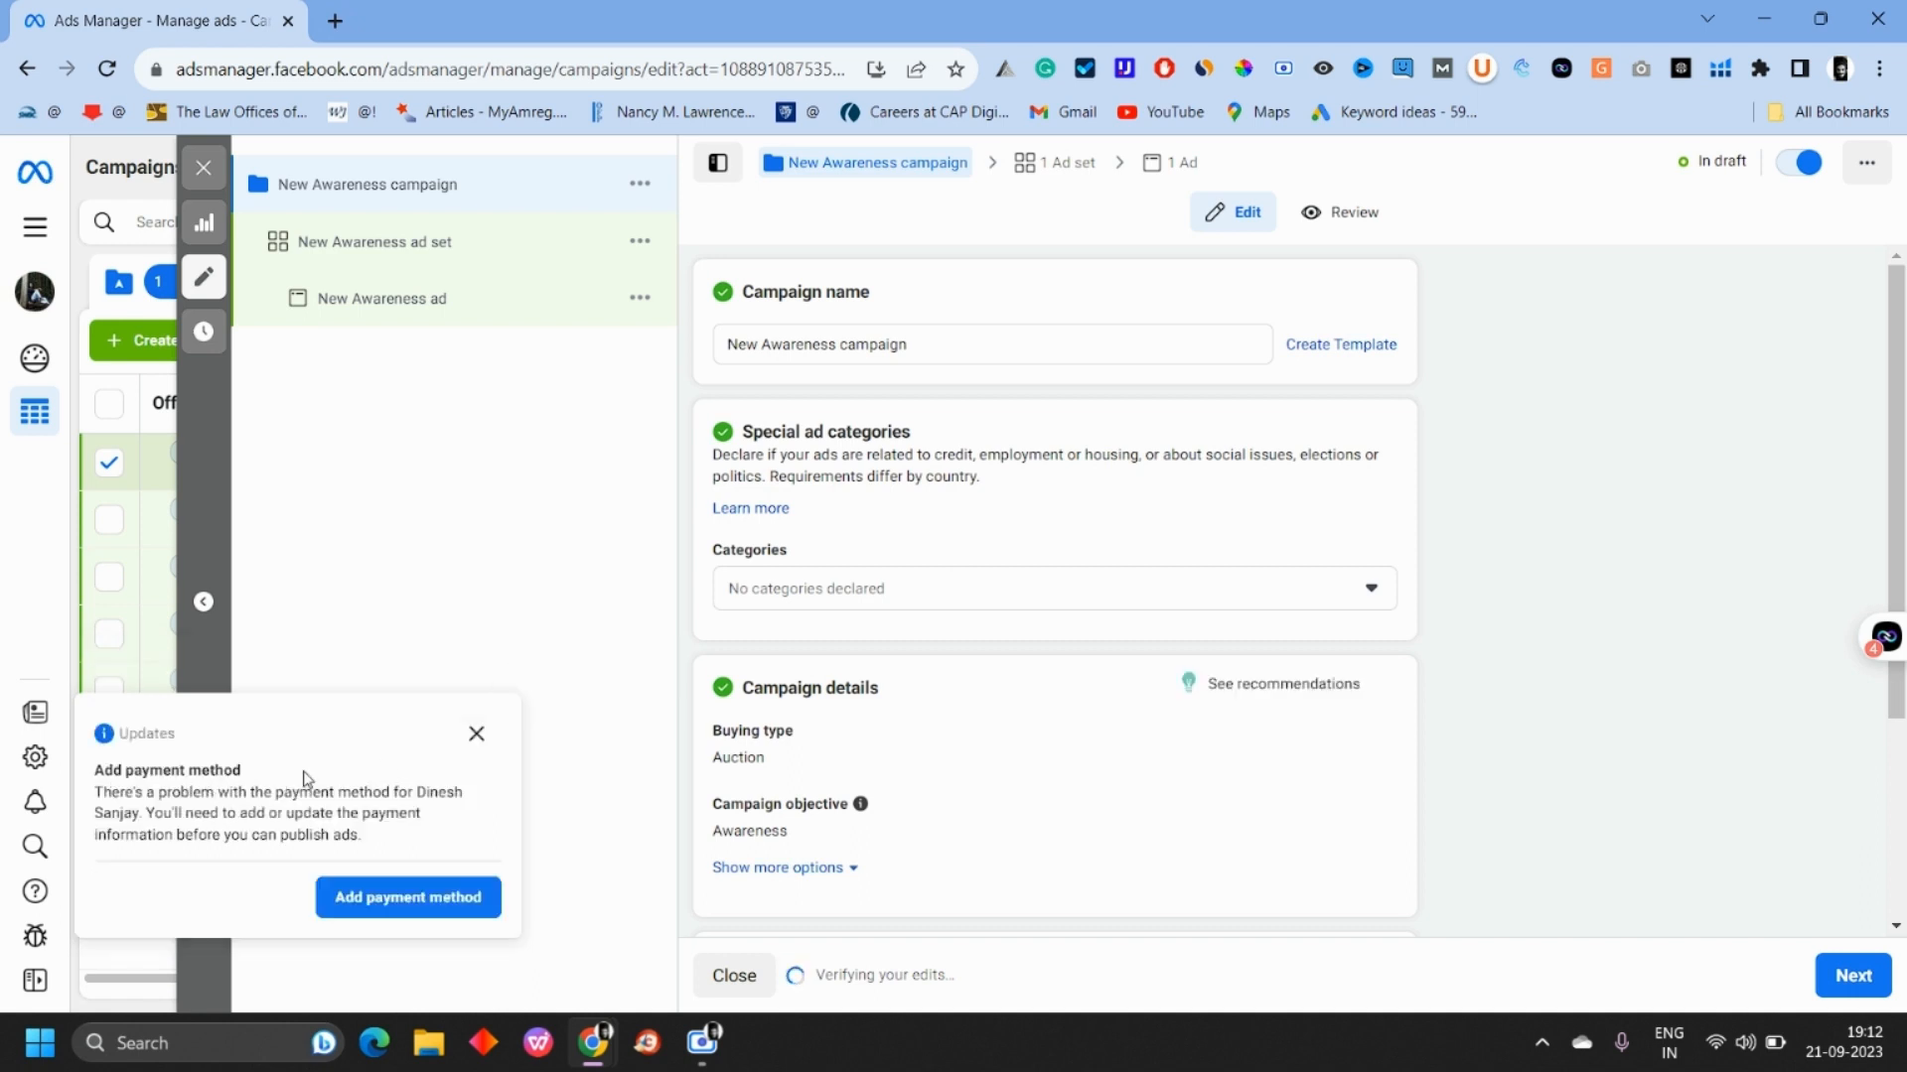
click(477, 735)
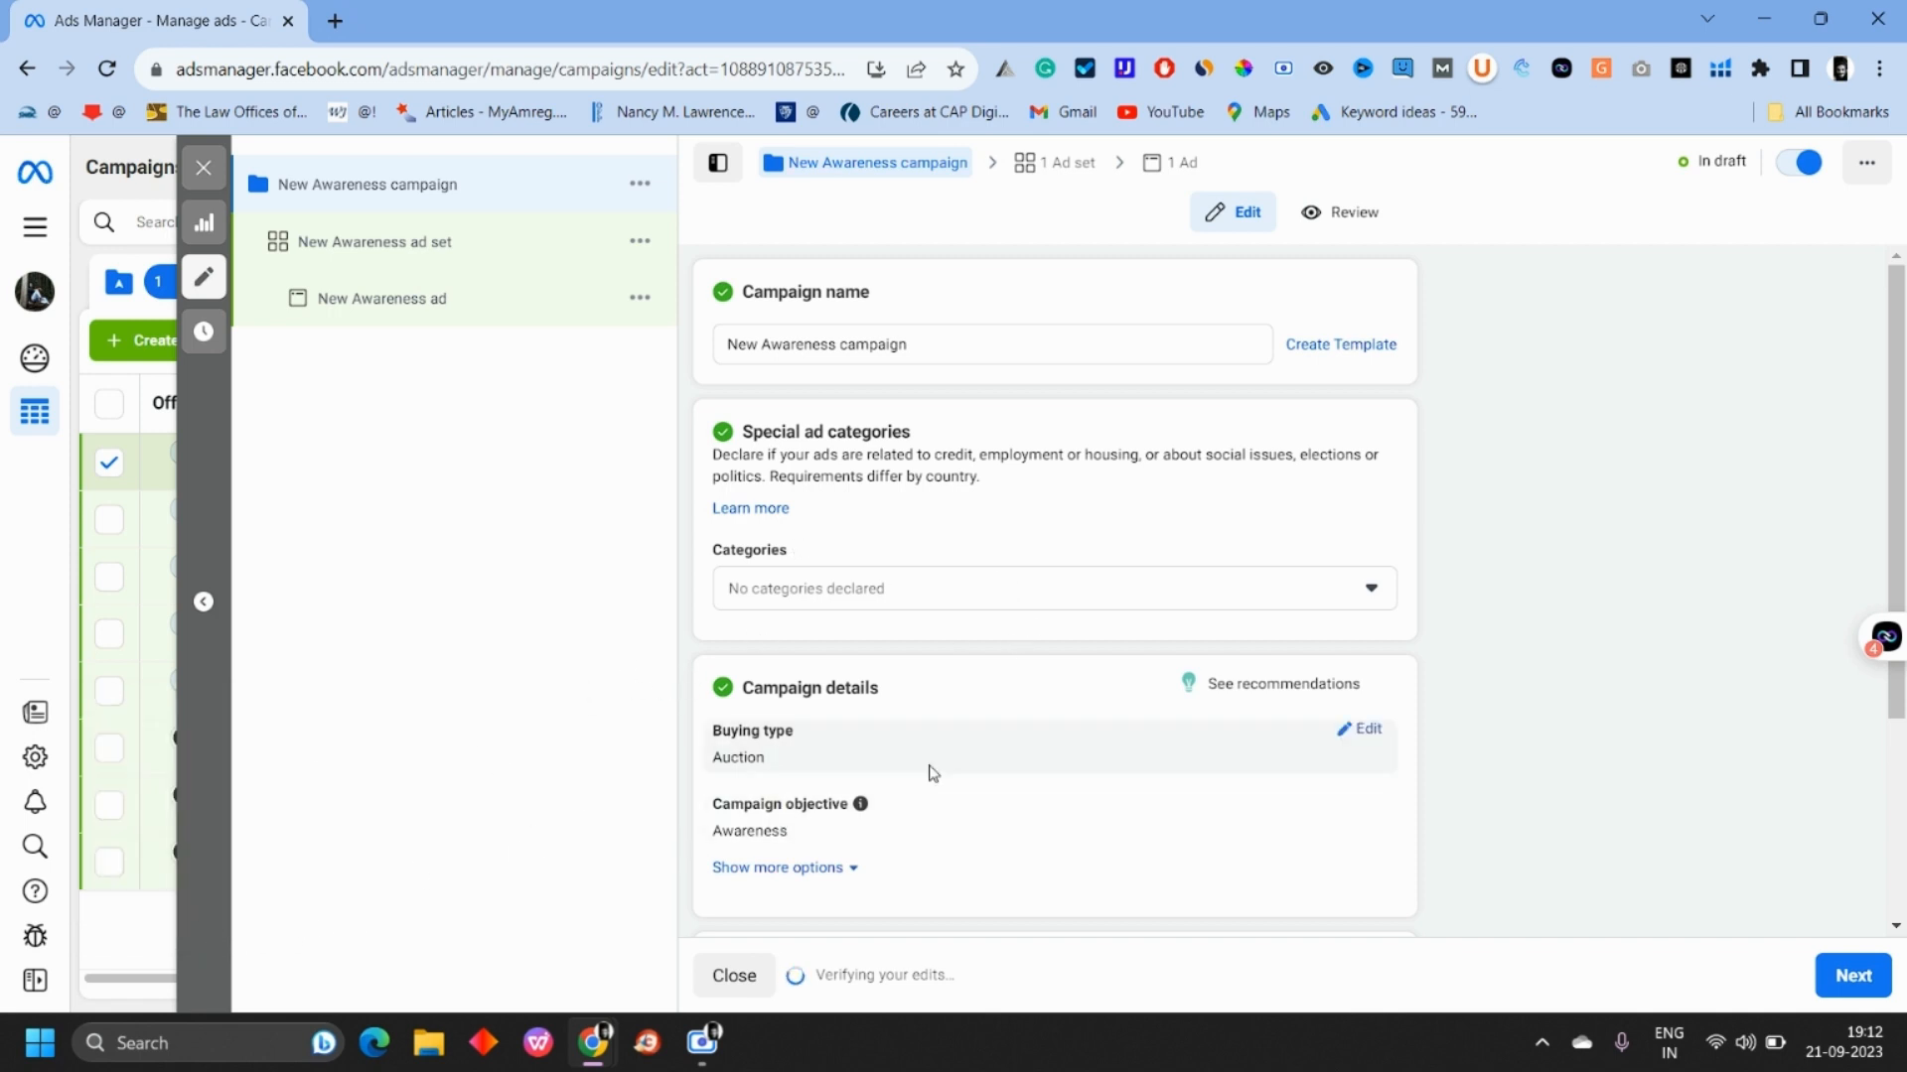
drag(912, 344, 722, 356)
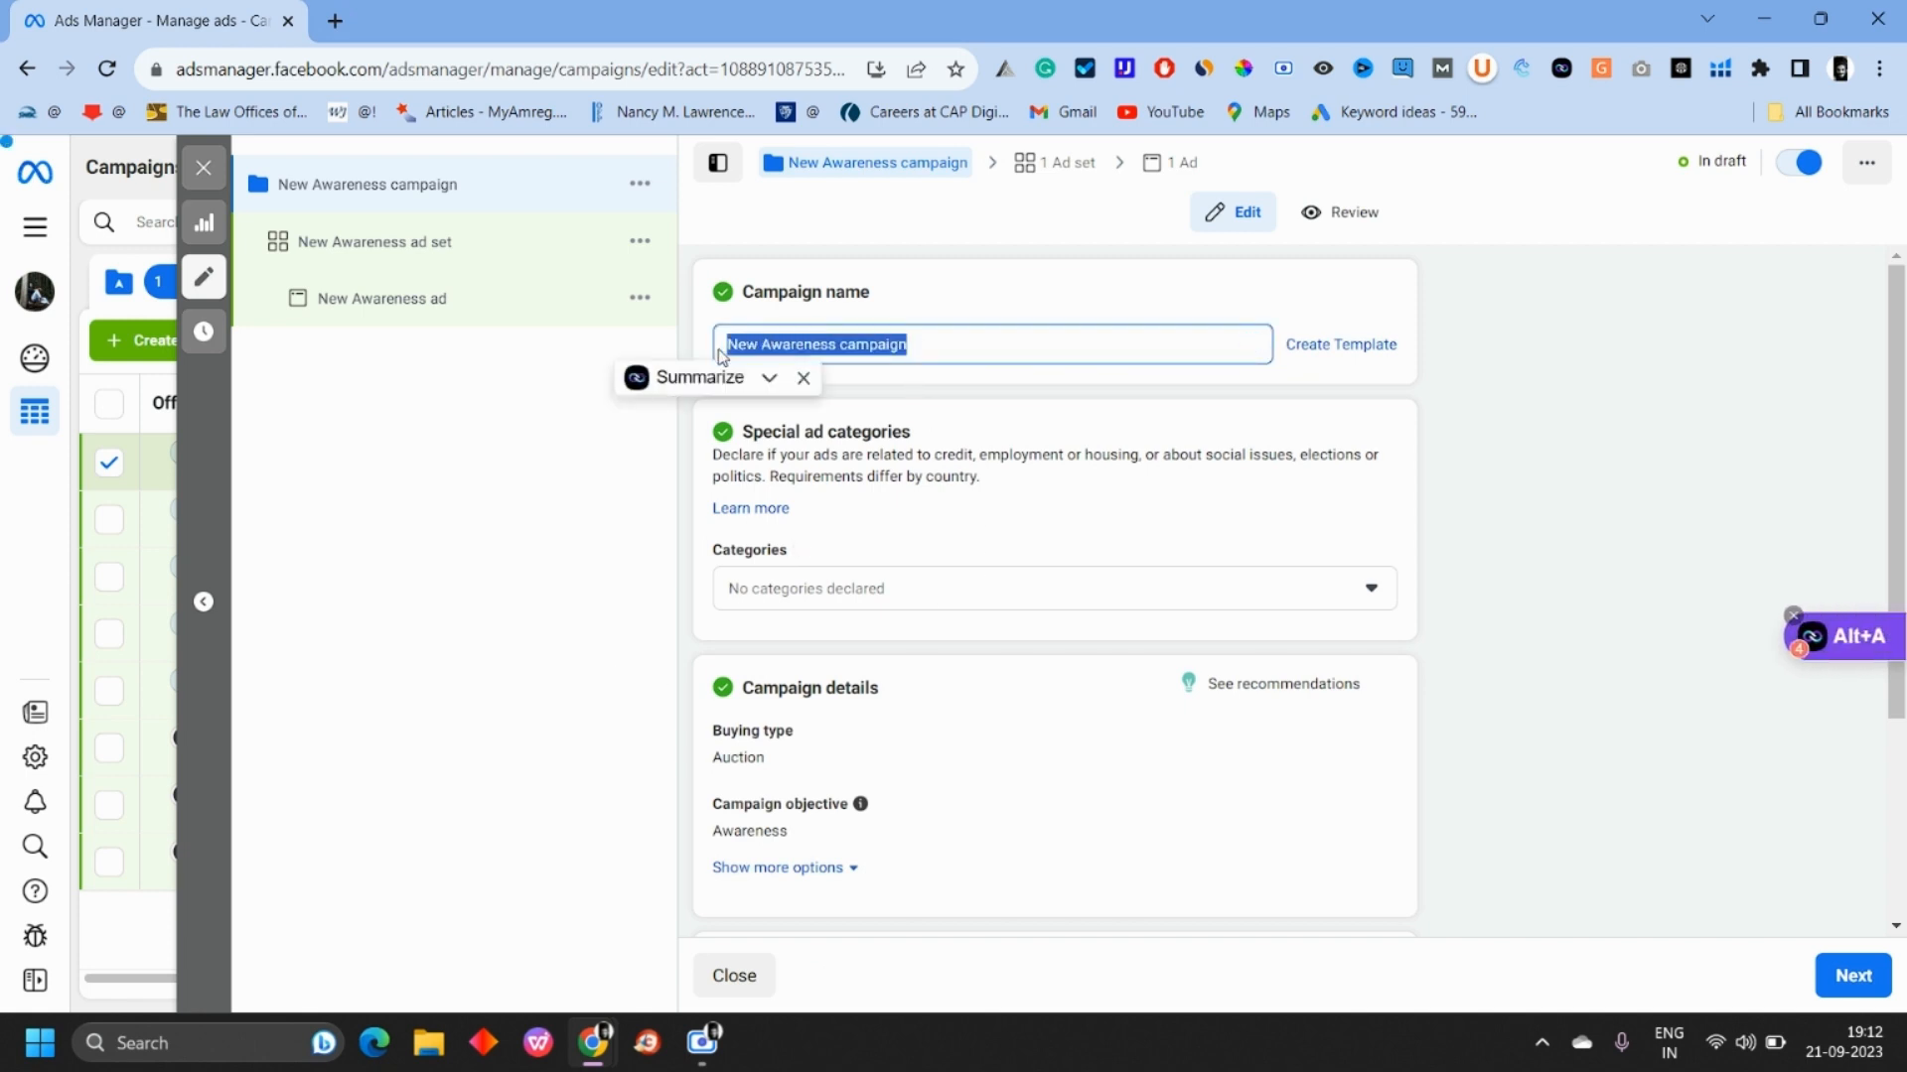
text(O)
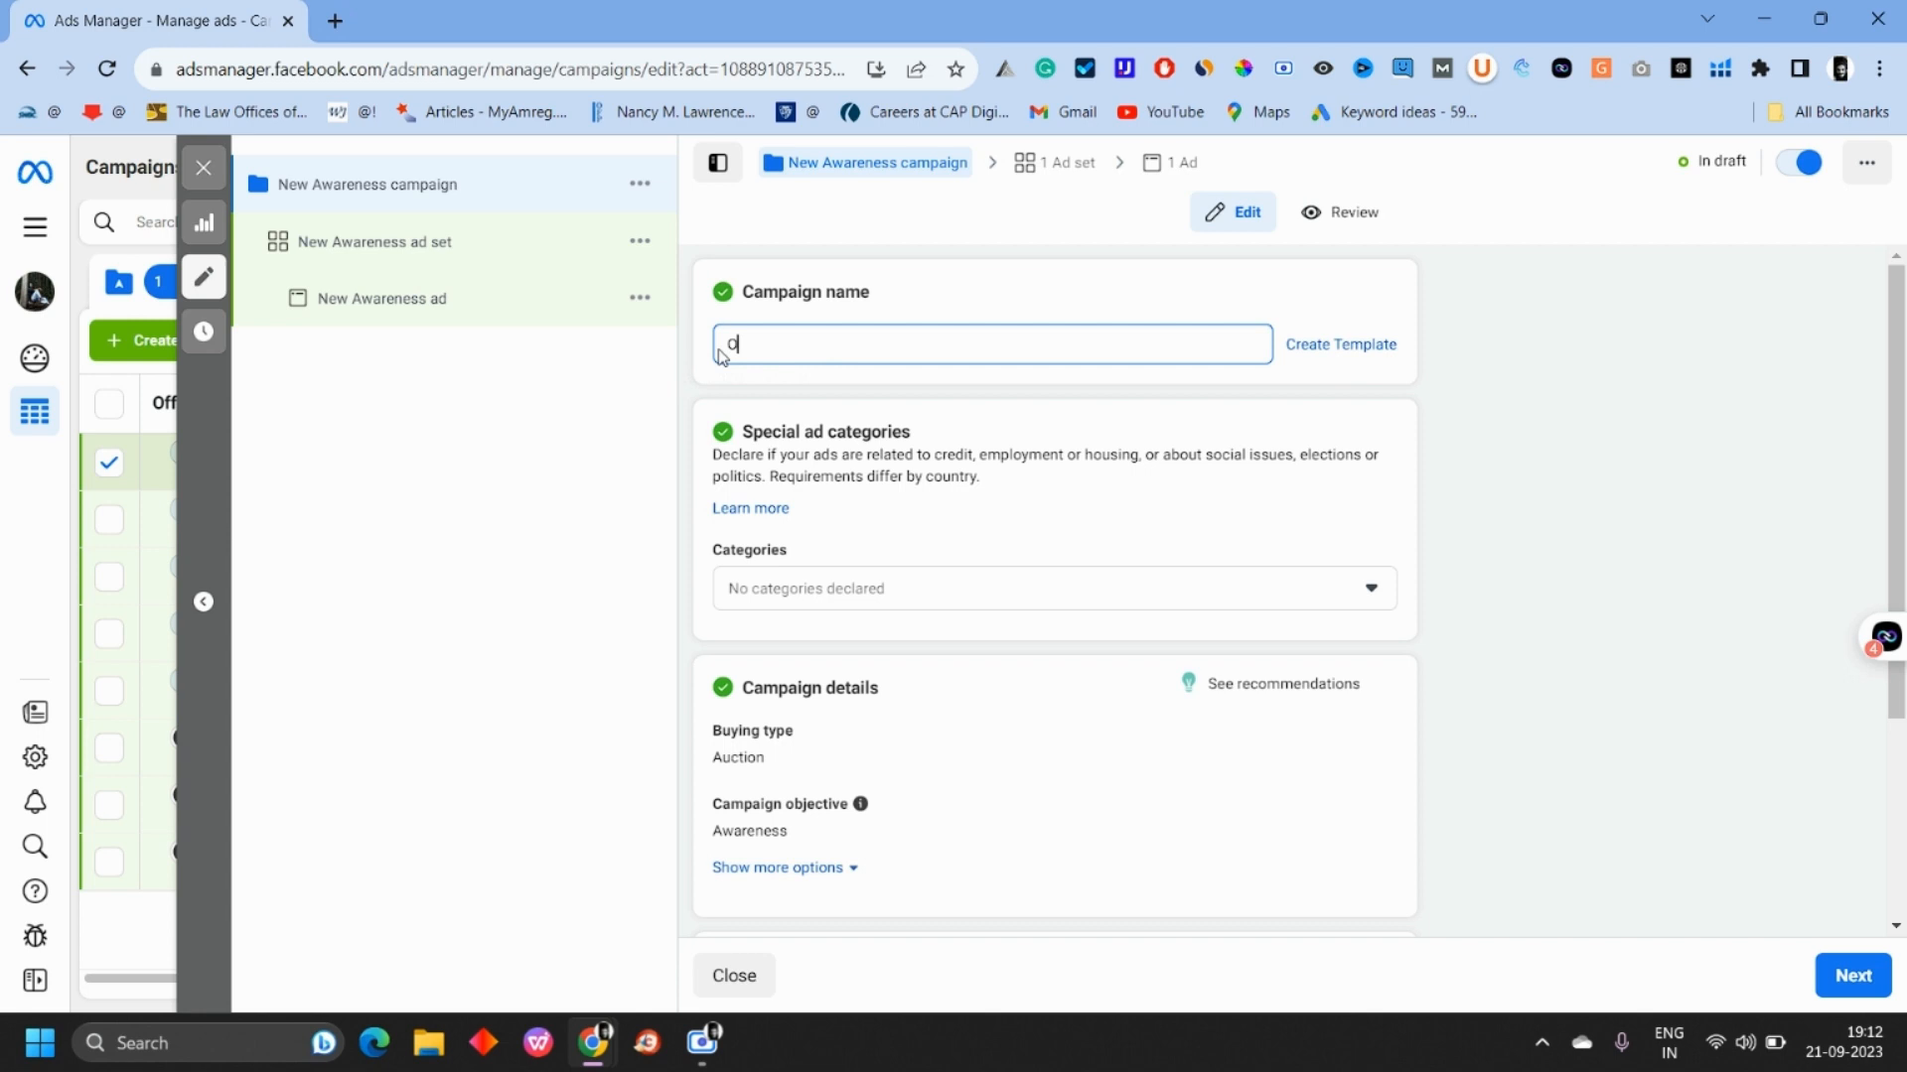
text(oty )
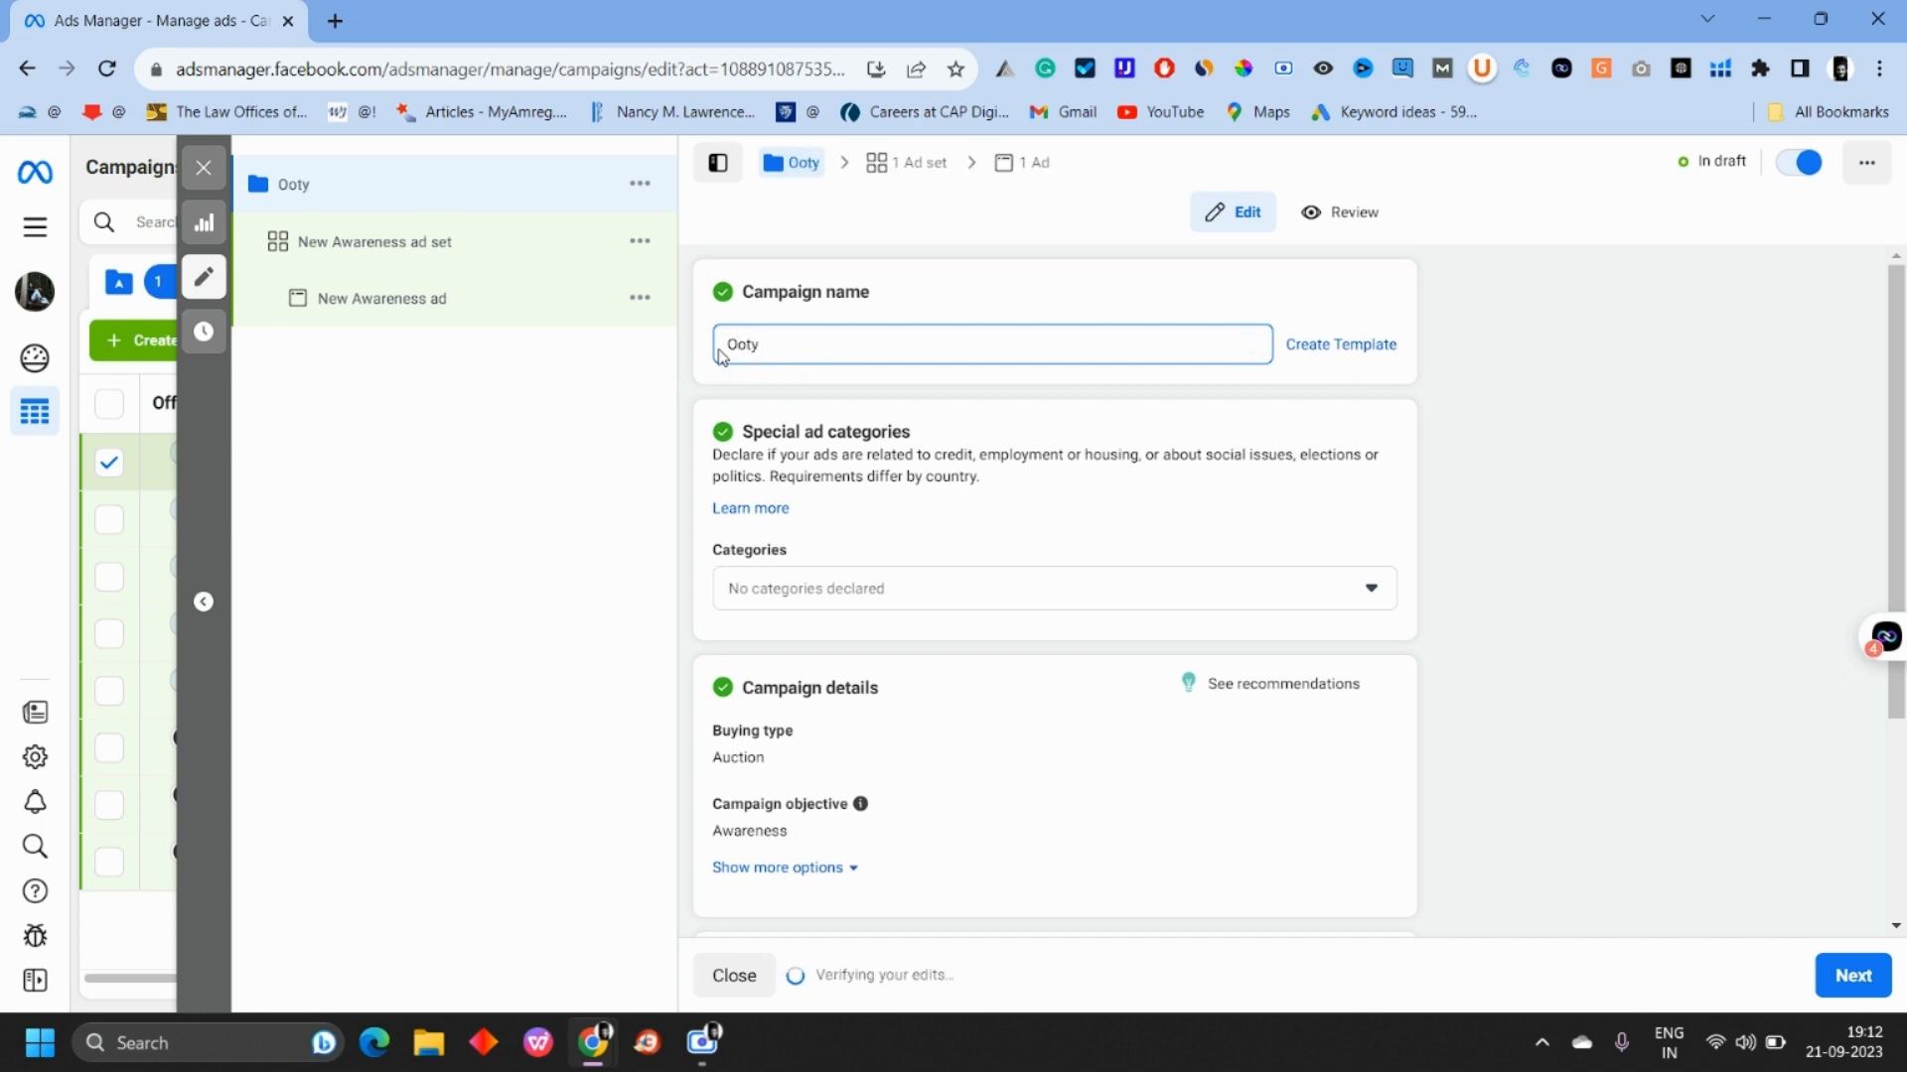
text(Bake house -)
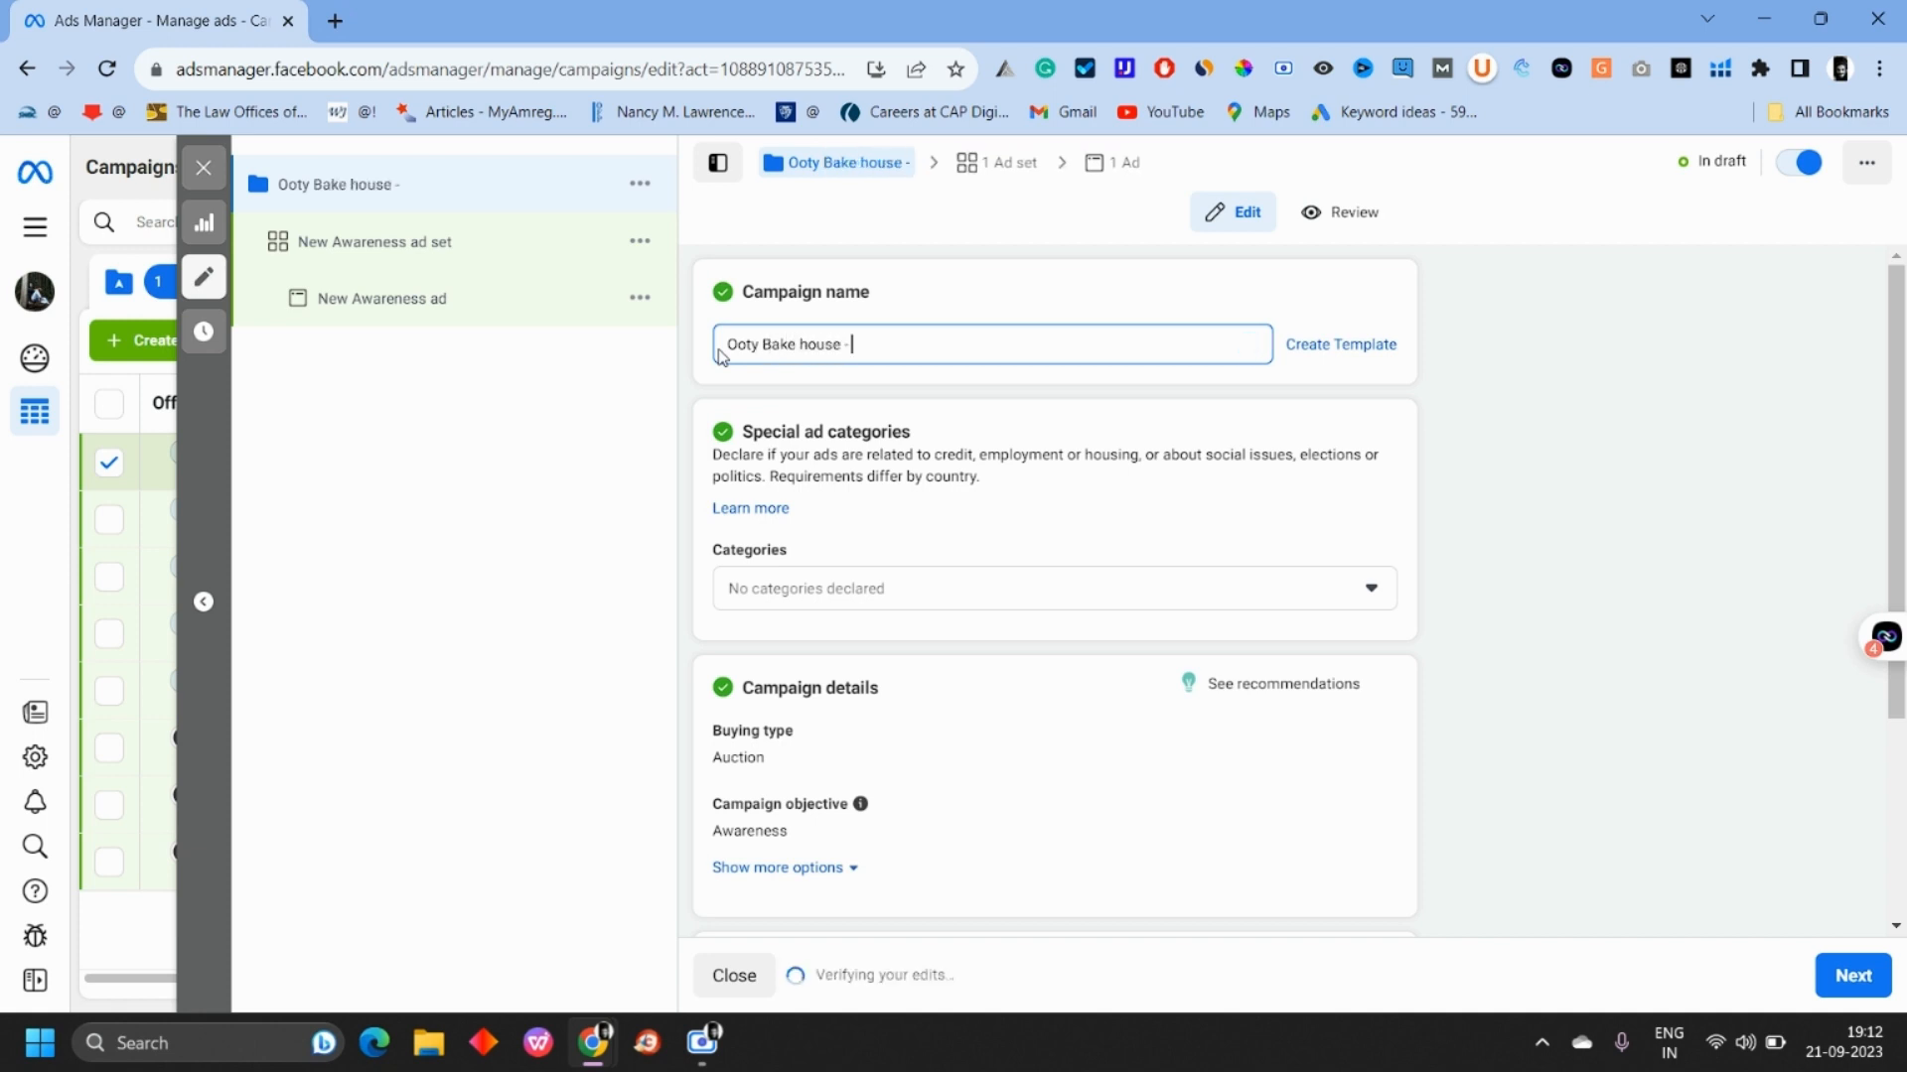
text( Ads)
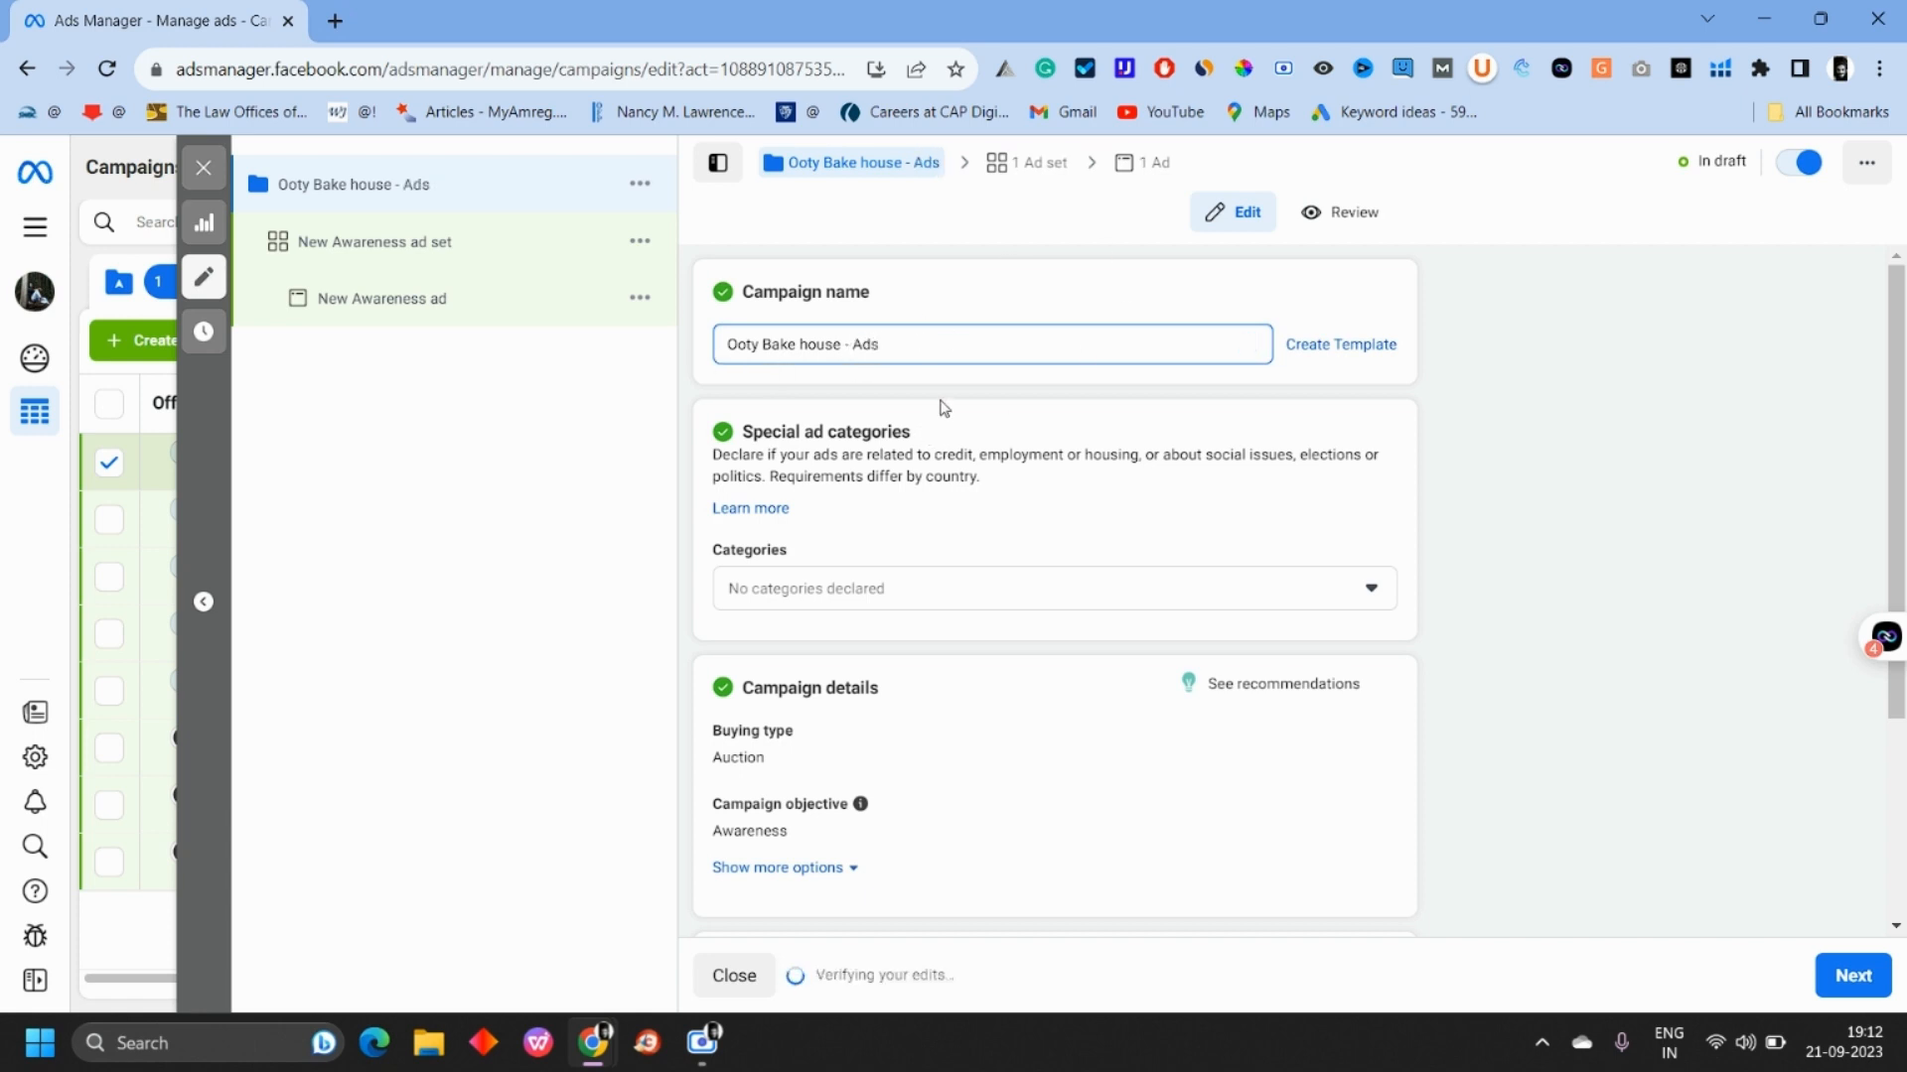
Examine the campaign's special ad category options, objective choices and A/B test setting
click(864, 595)
scroll(860, 477, down, 1)
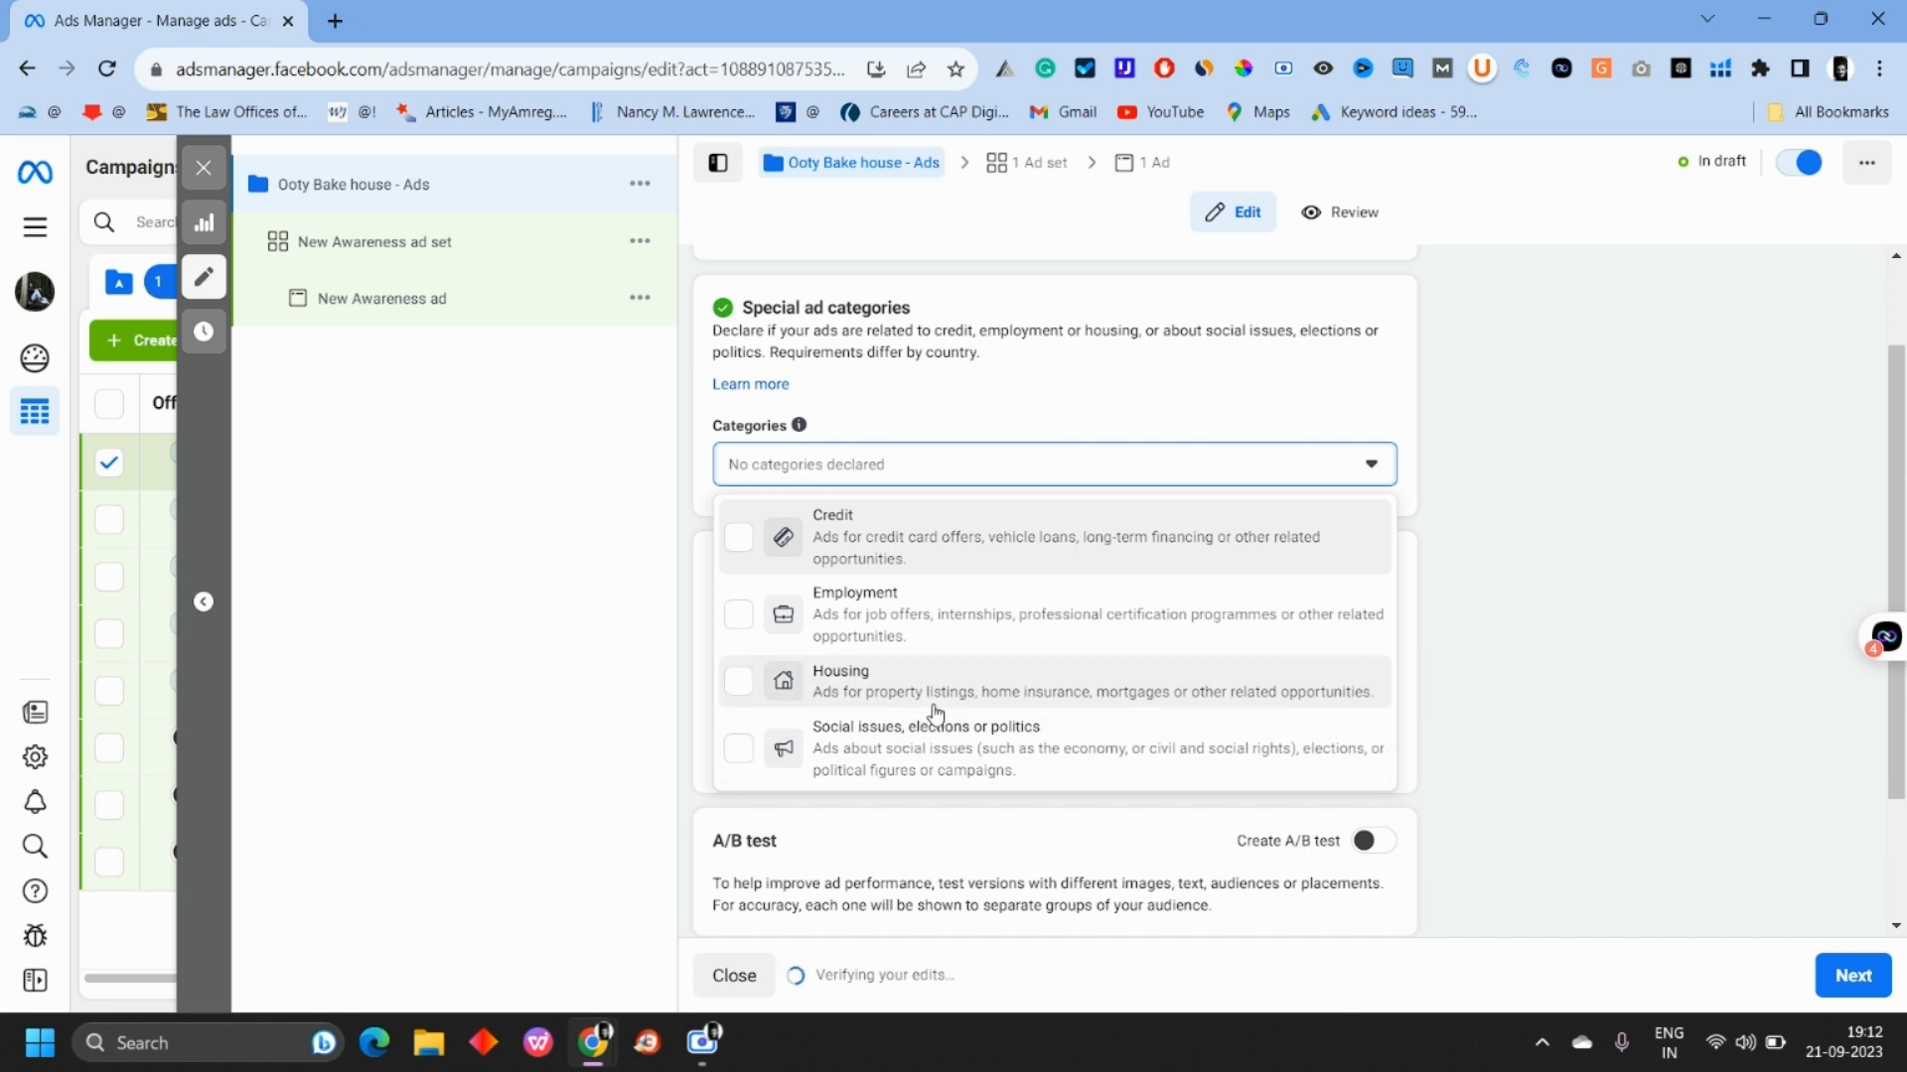
click(709, 444)
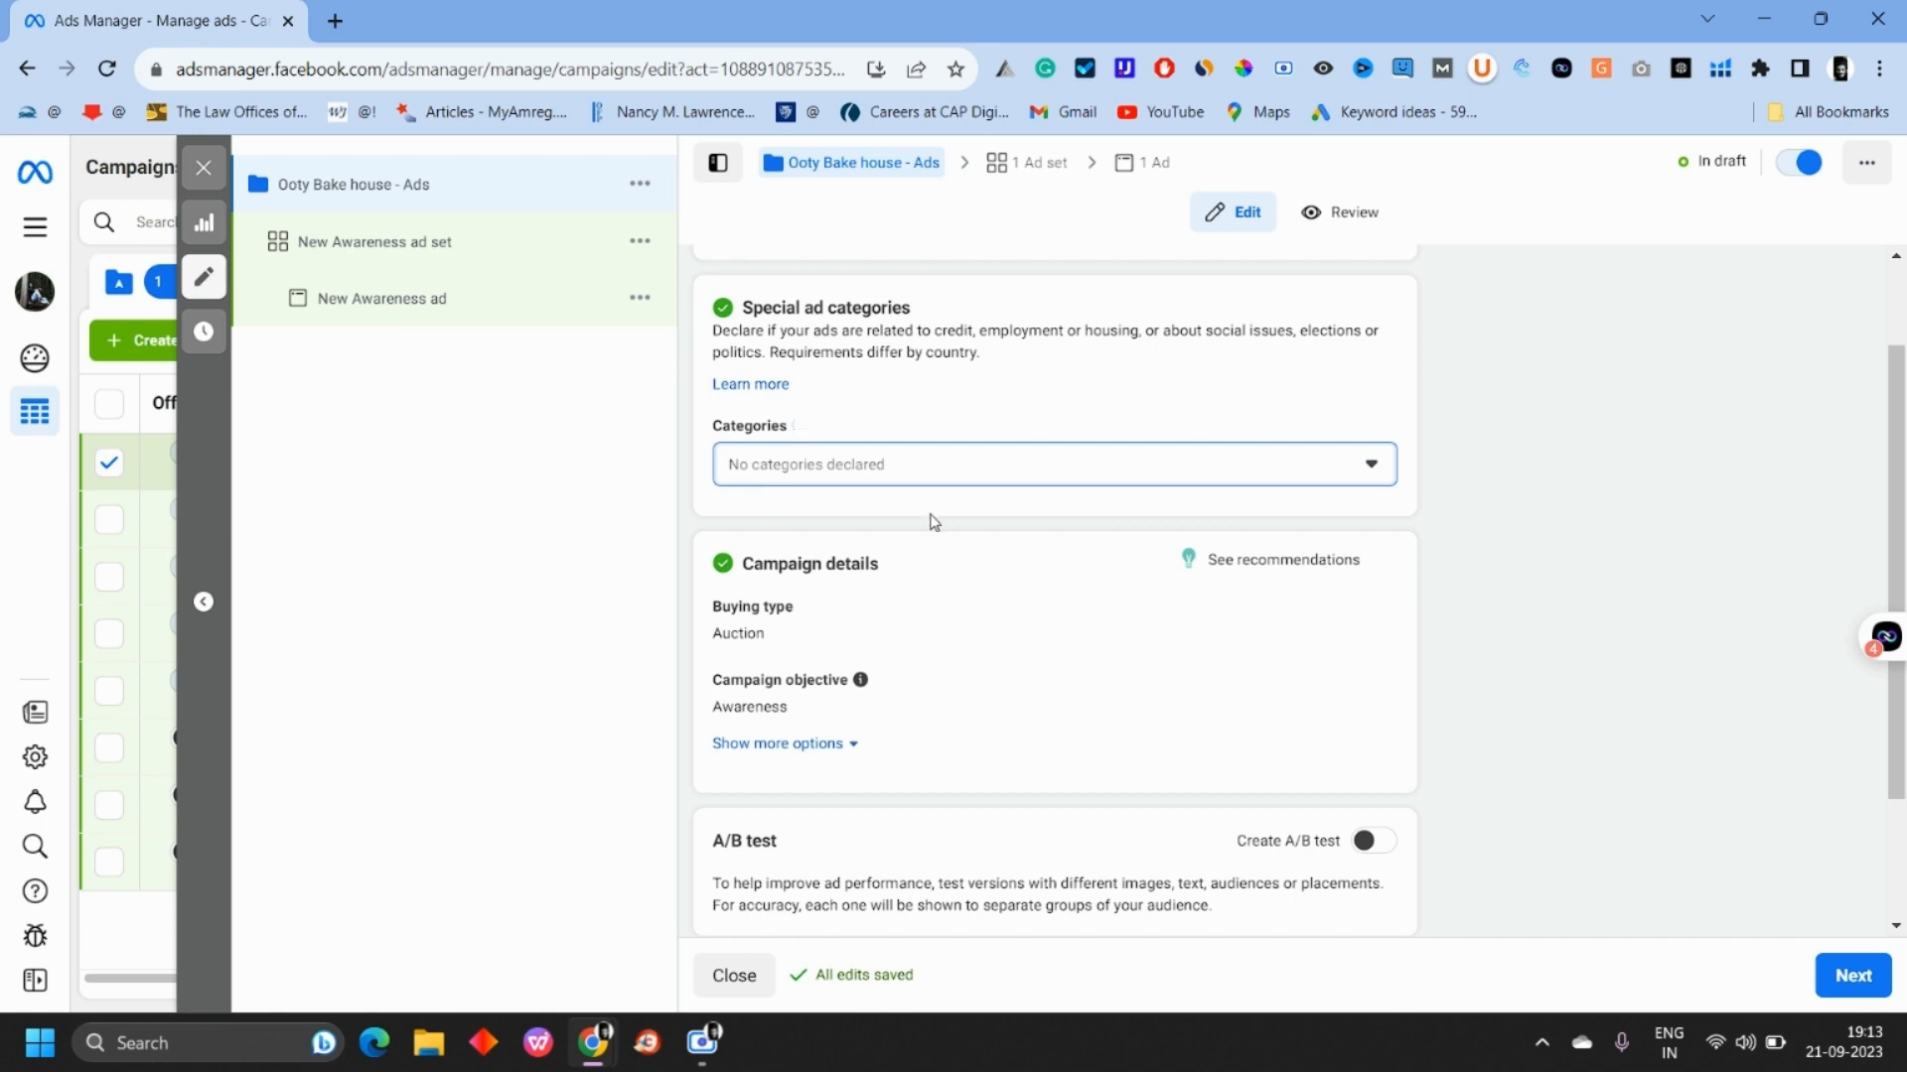
scroll(931, 522, down, 2)
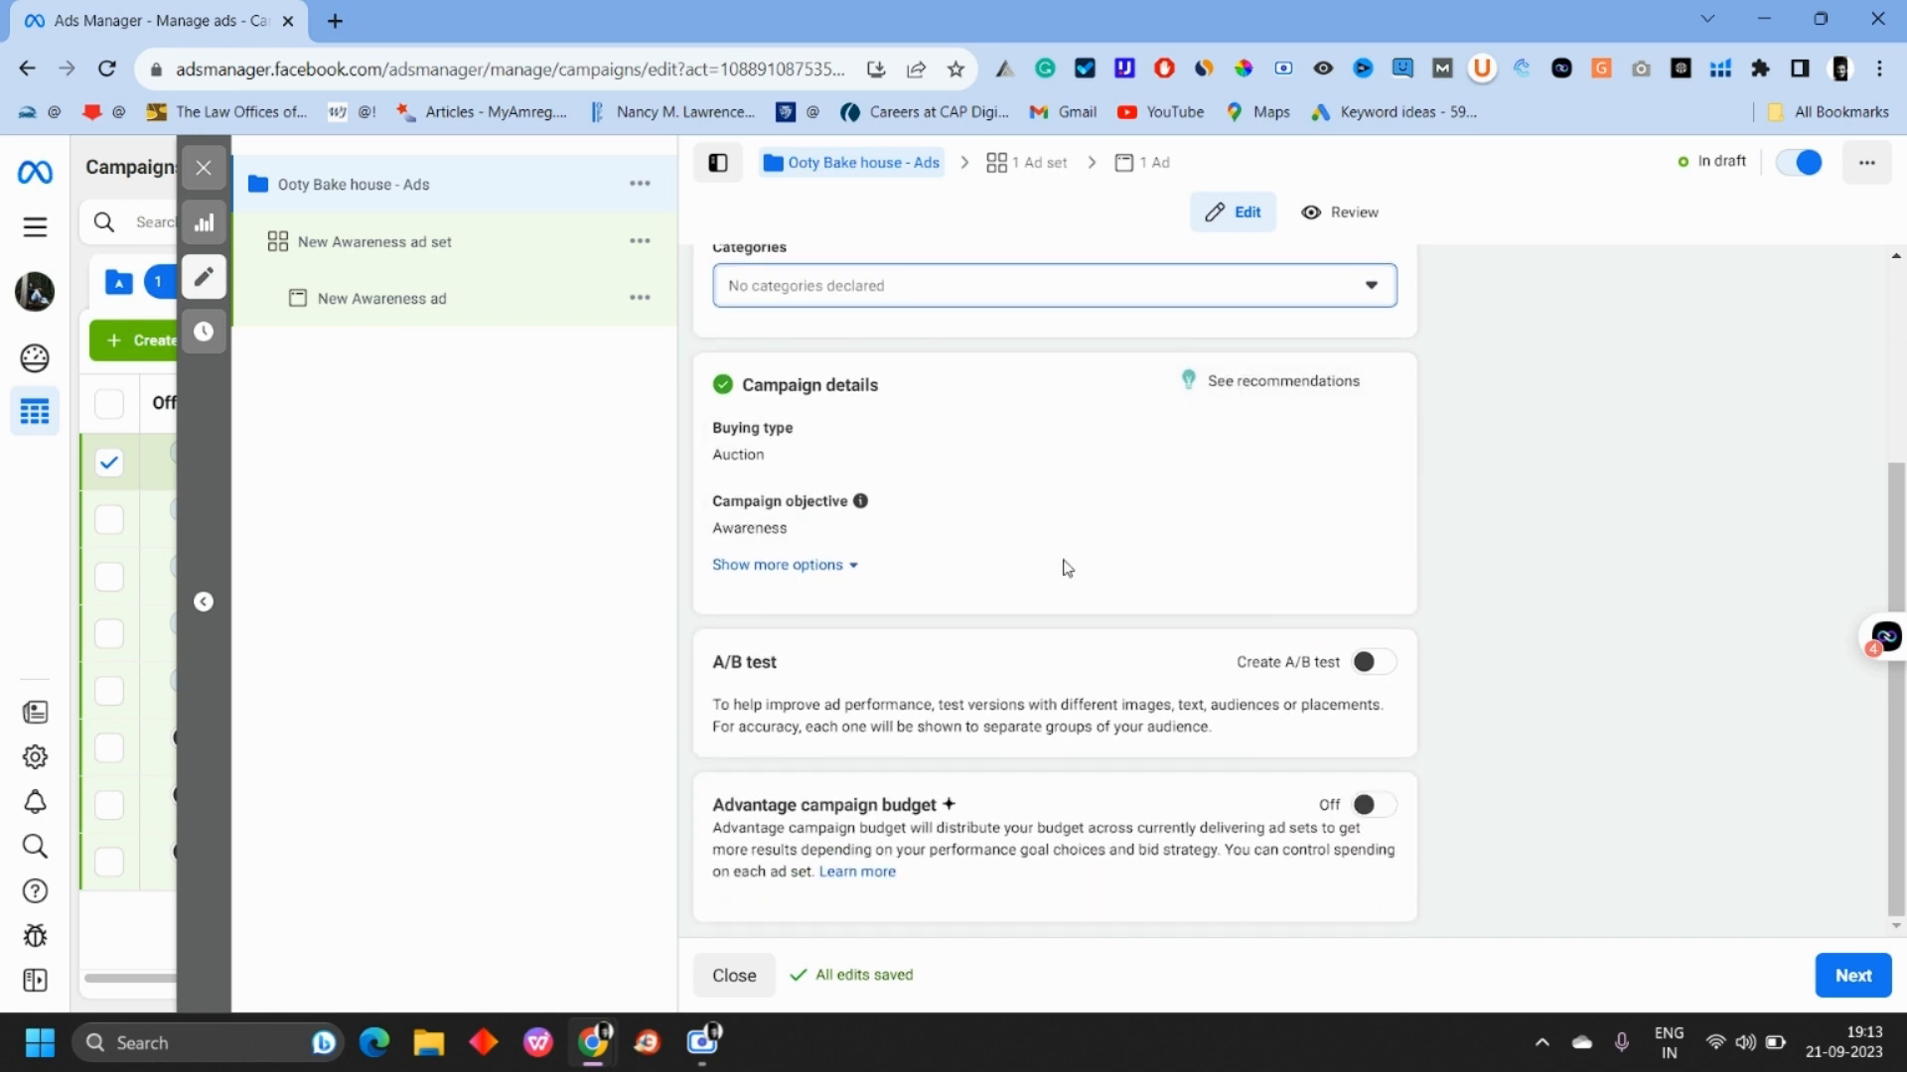
click(1368, 505)
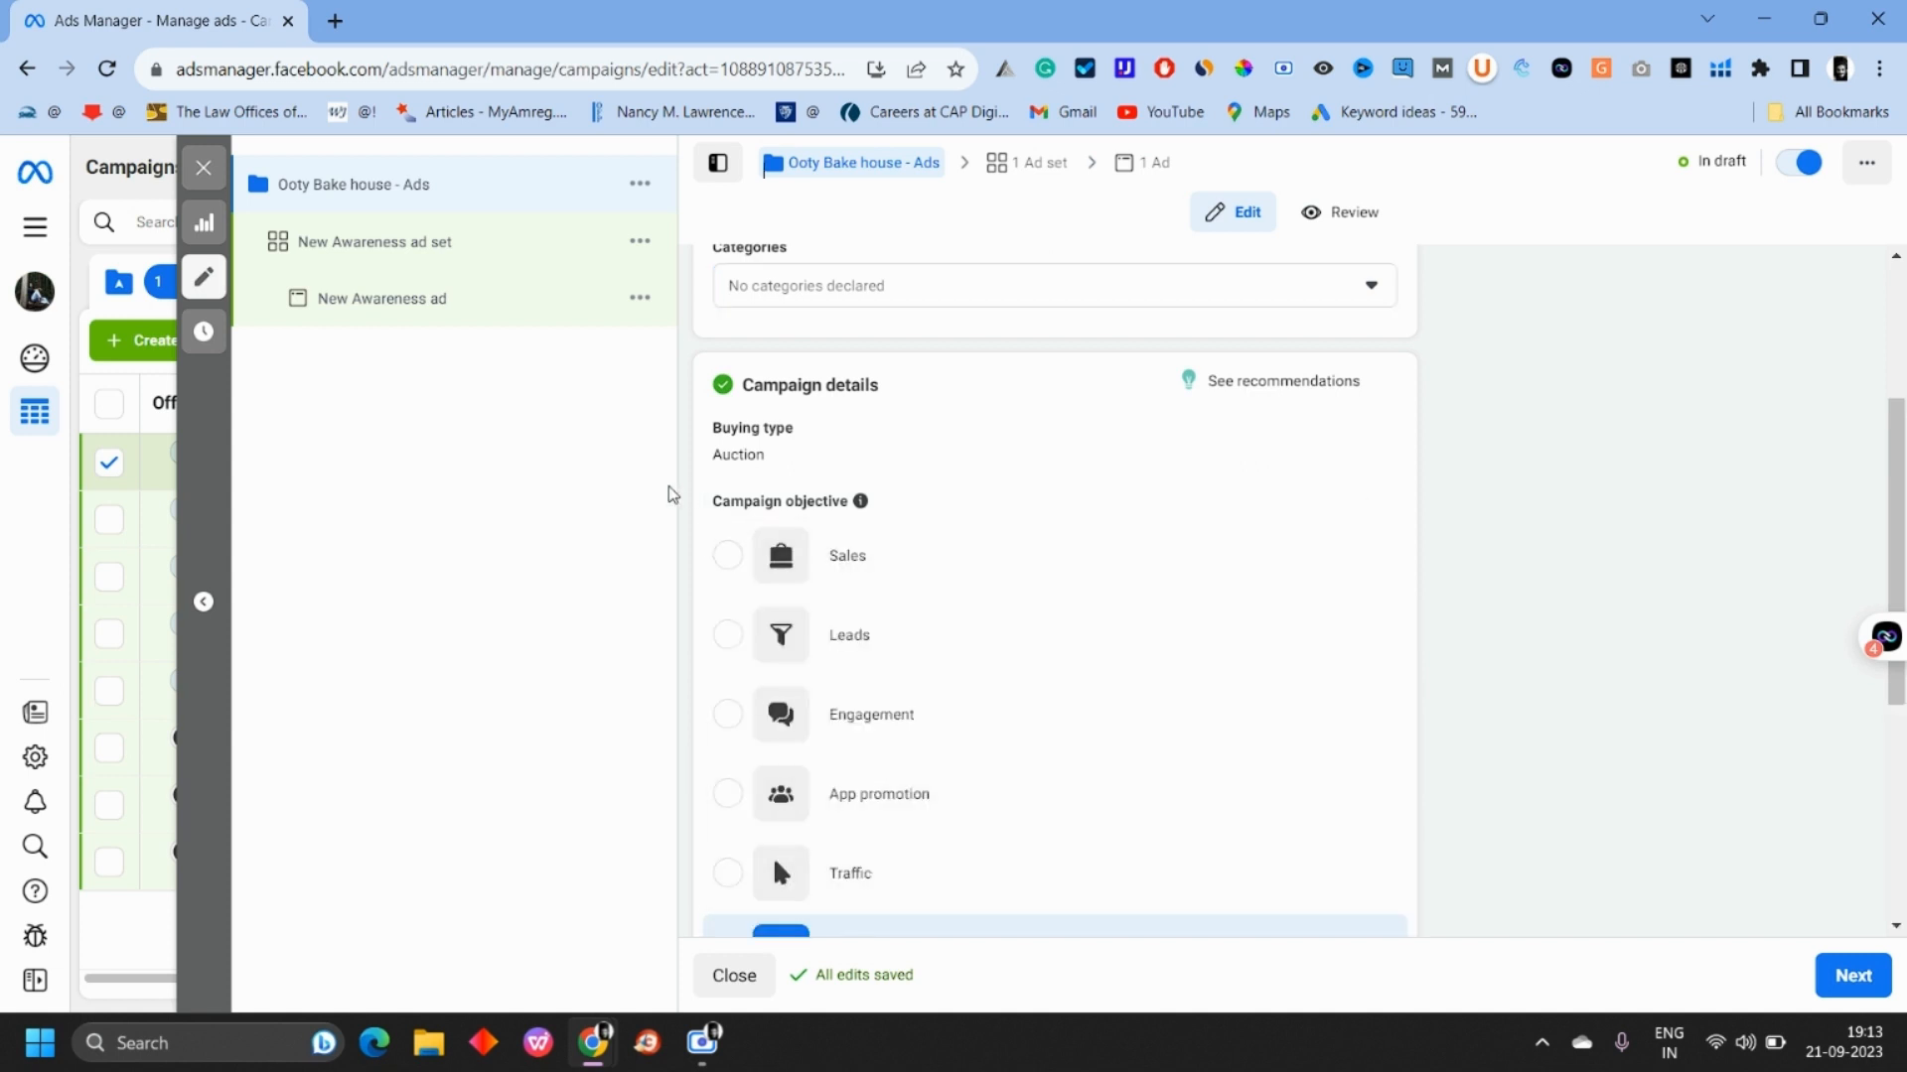
scroll(1123, 433, down, 5)
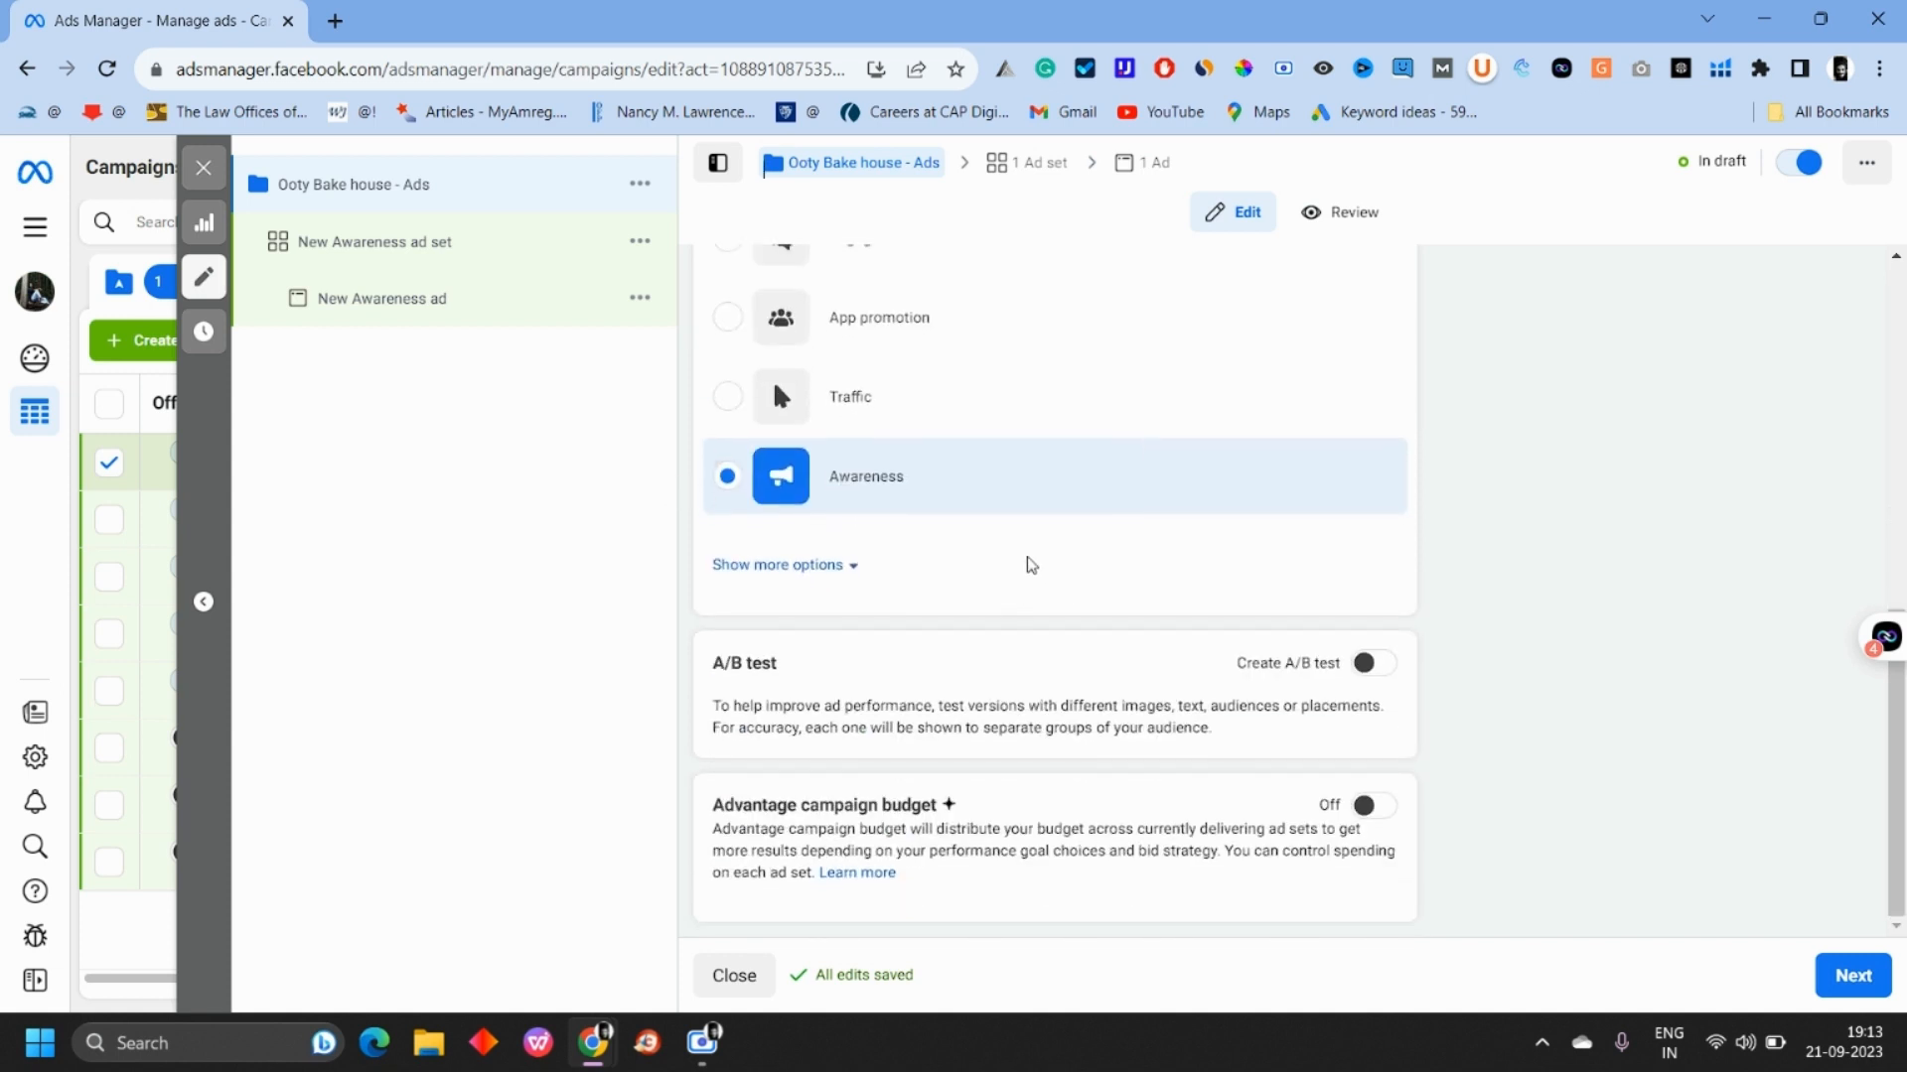
drag(711, 664, 802, 672)
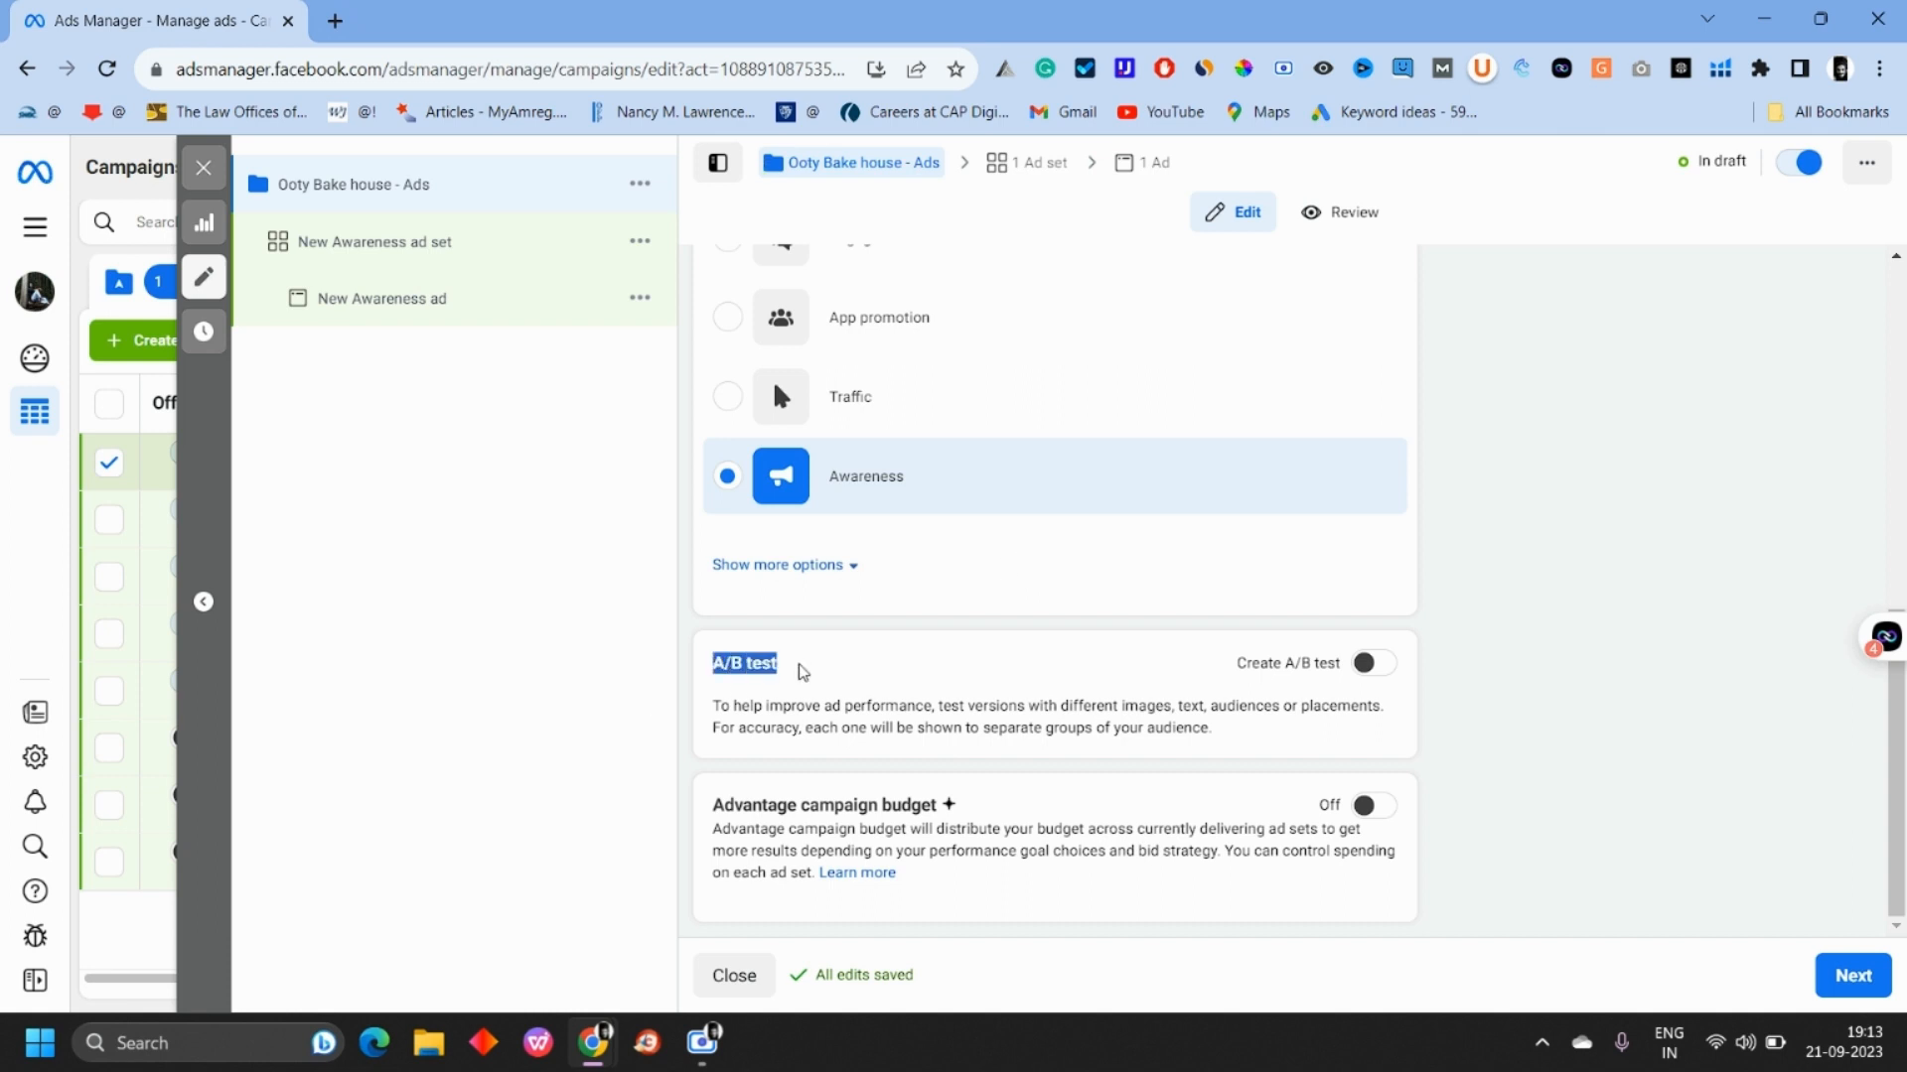
click(800, 672)
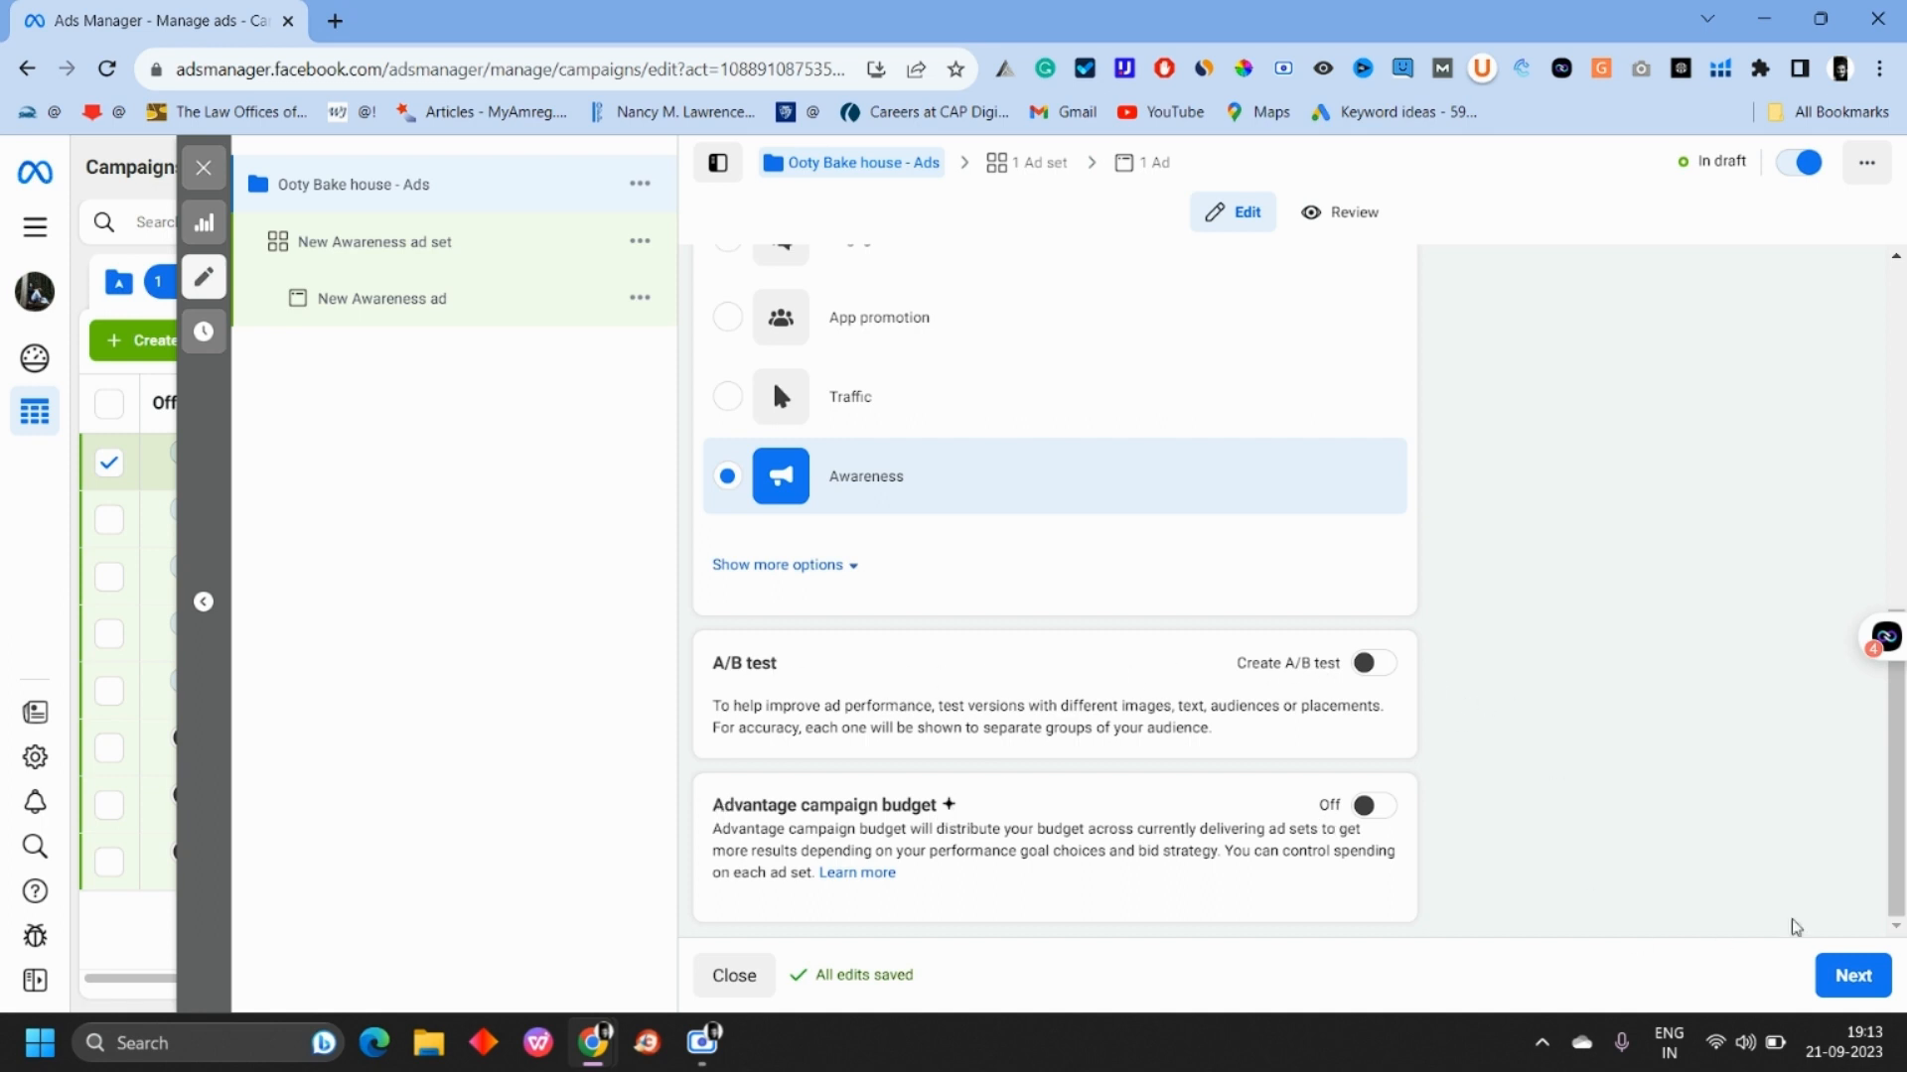
Continue to the ad set and name it "Ooty bake house - ads"
click(1848, 993)
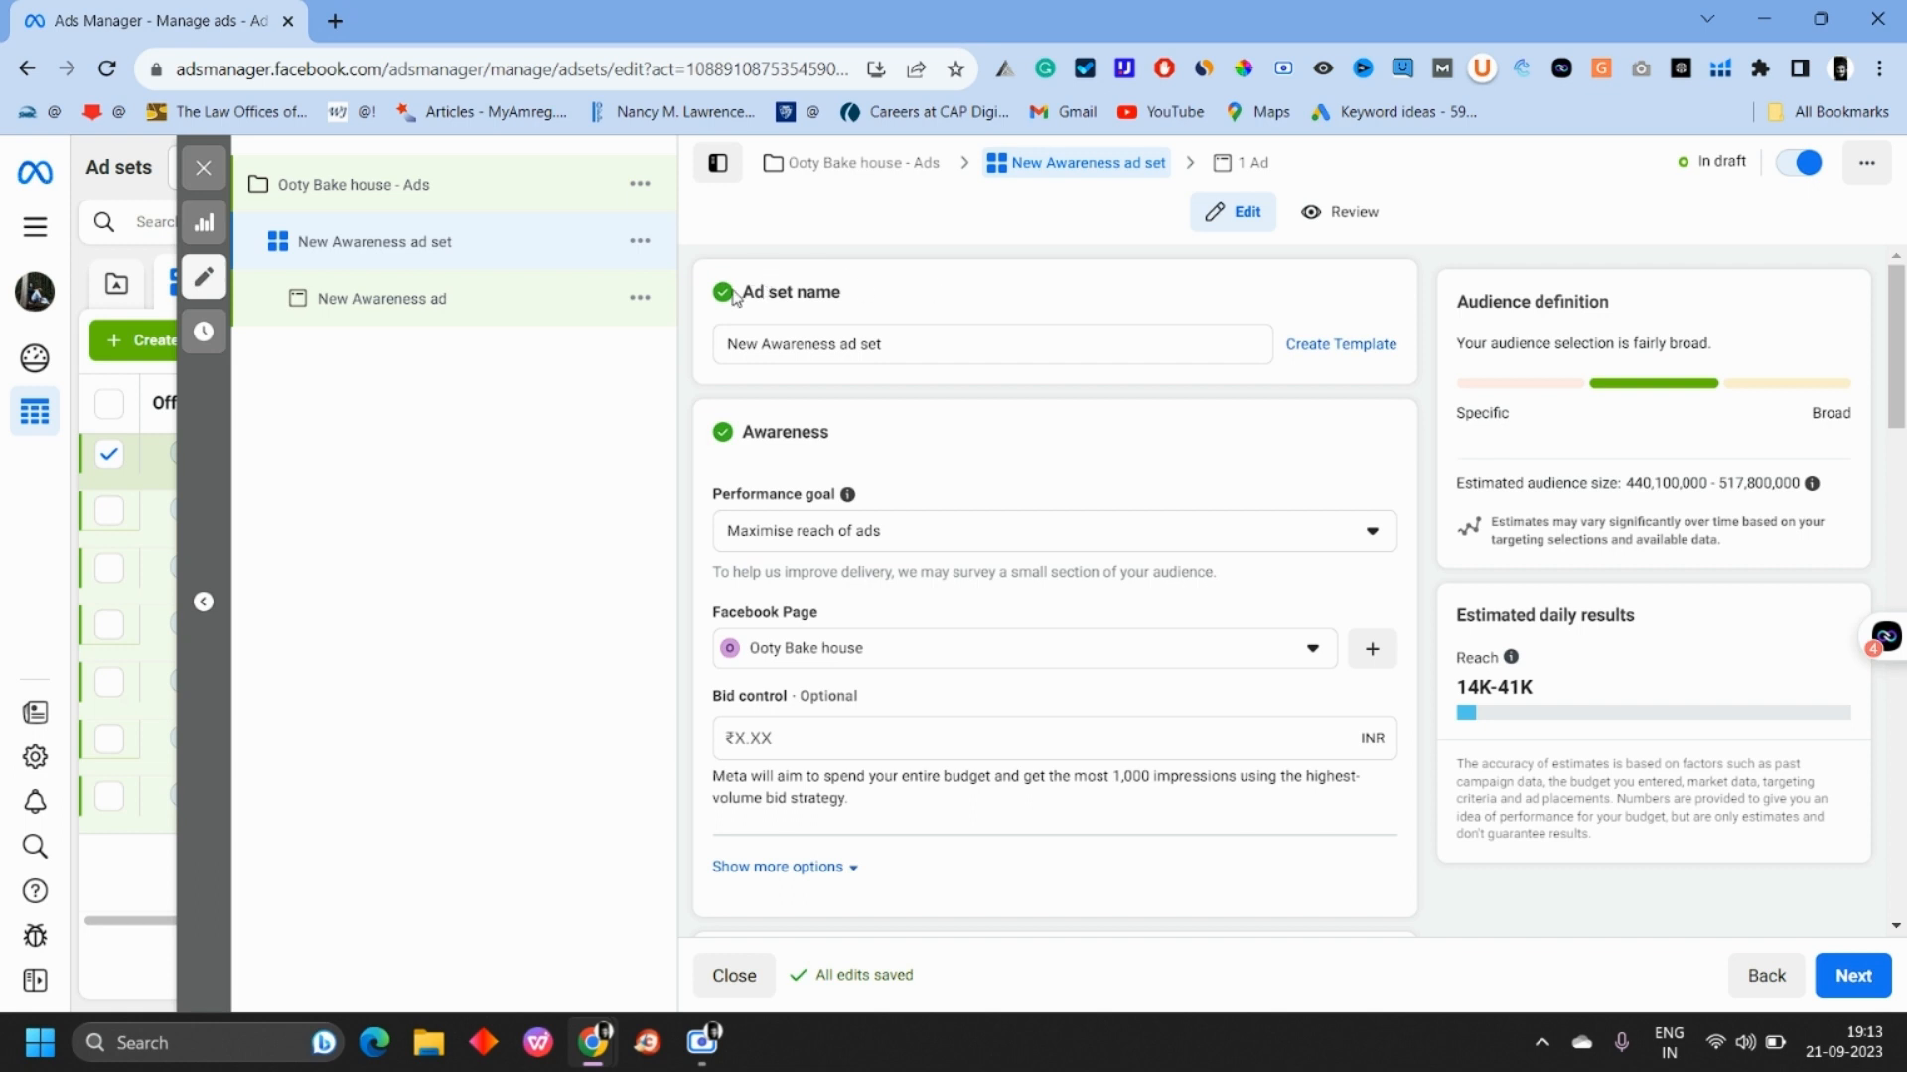
click(728, 343)
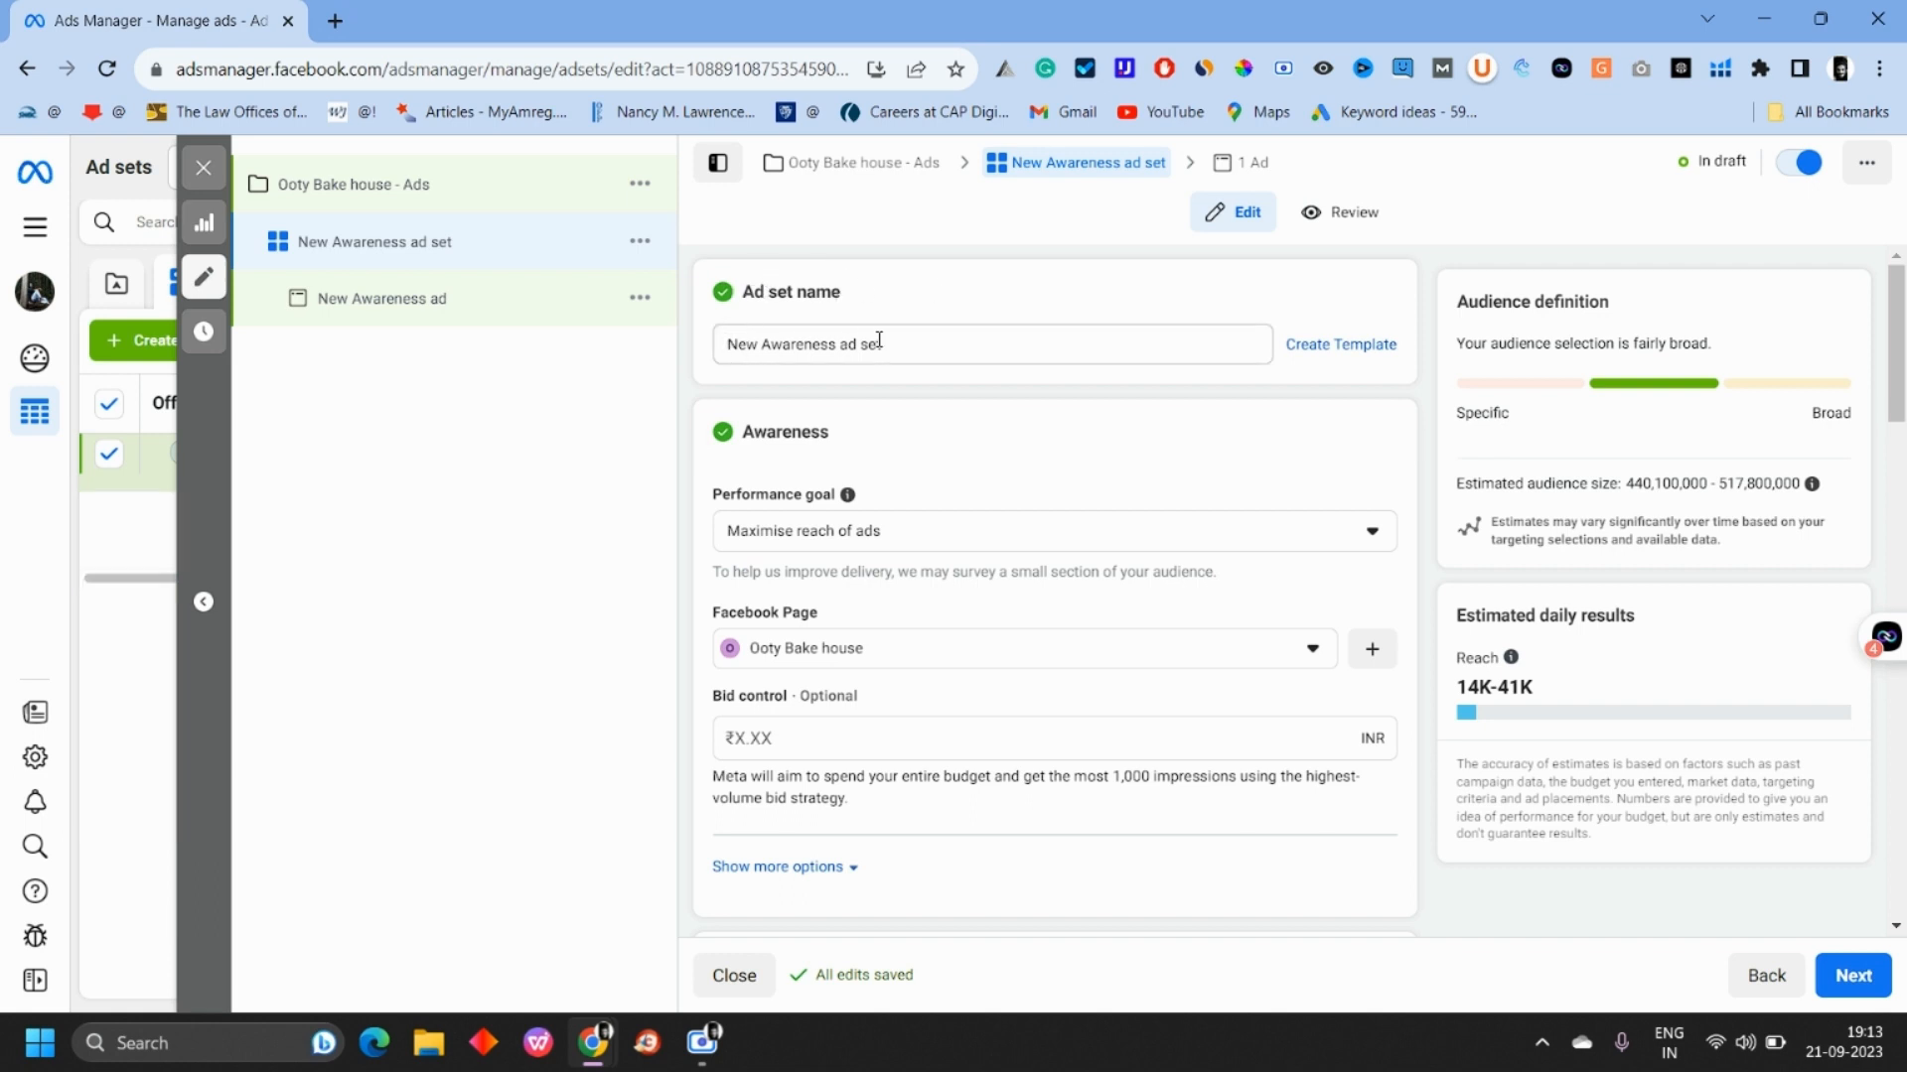
drag(896, 342, 726, 355)
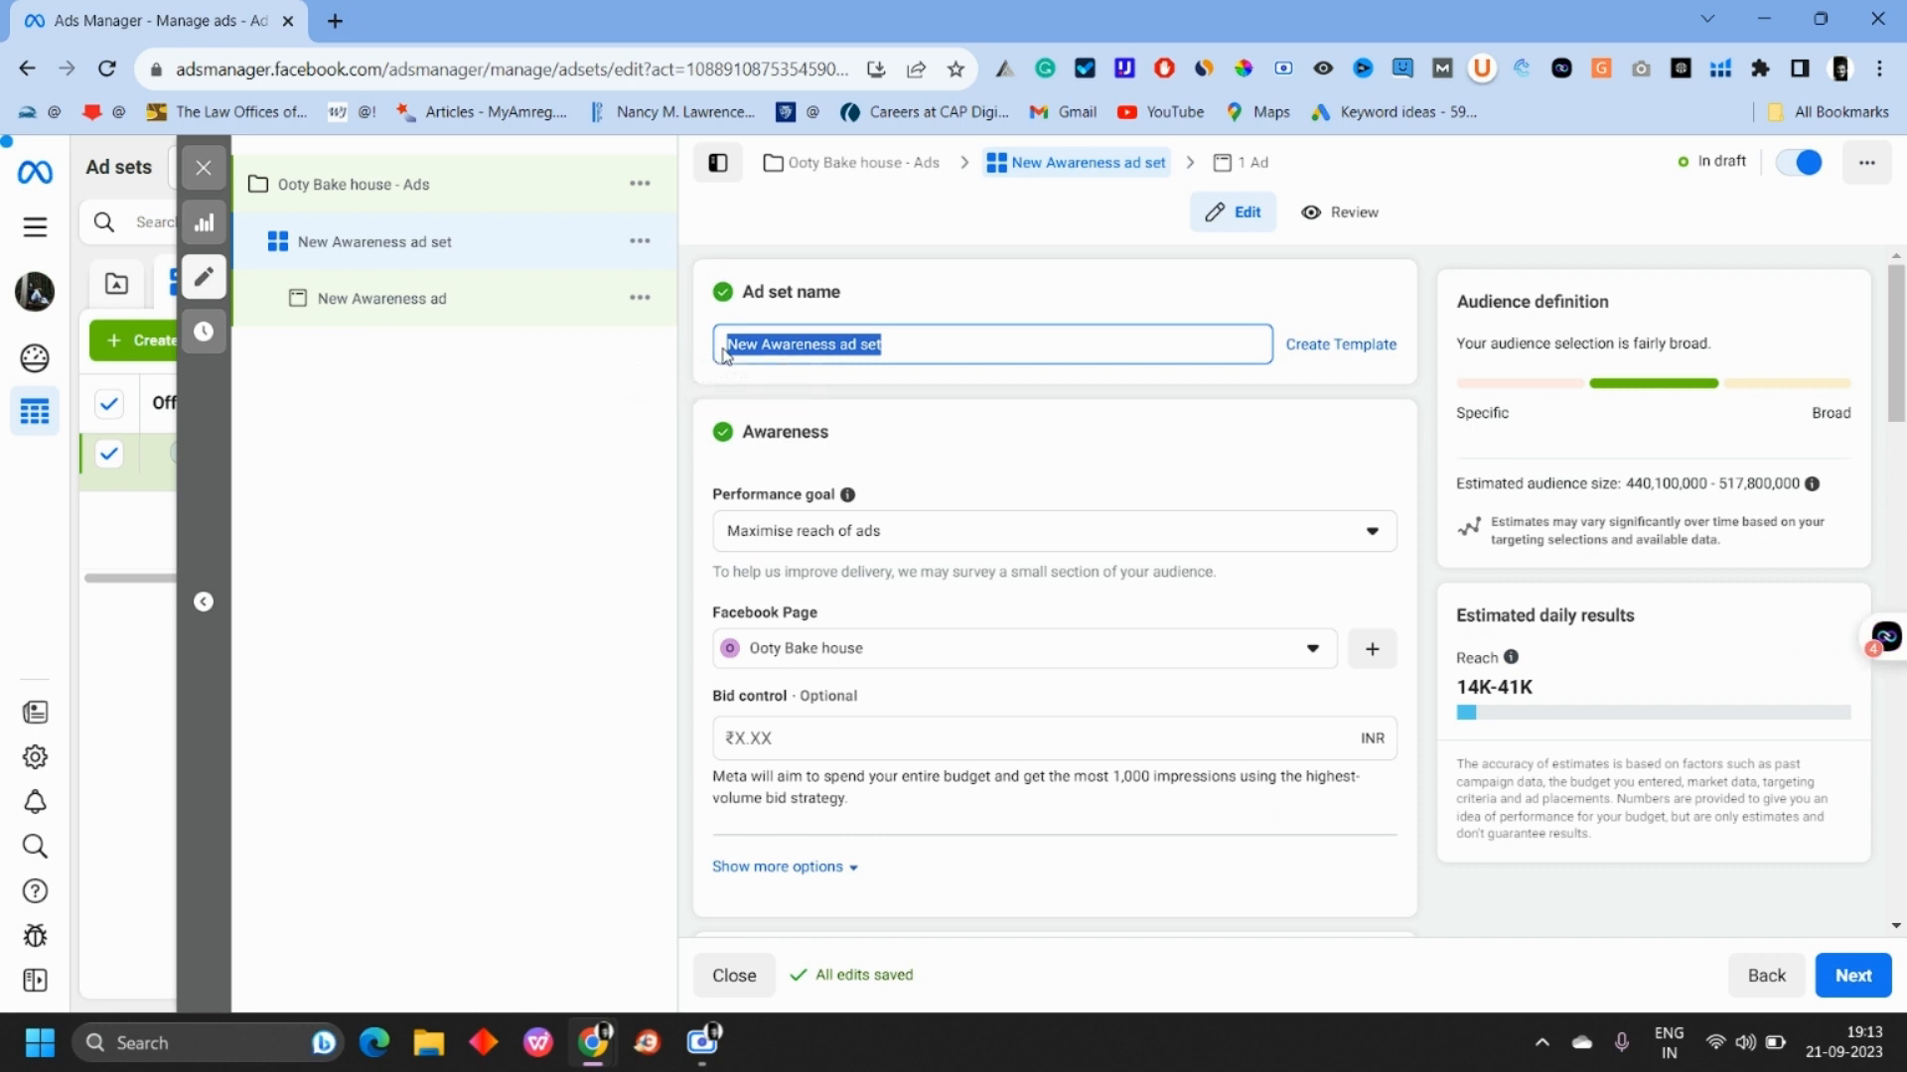
key(BackSpace)
text(Ooty bake hous)
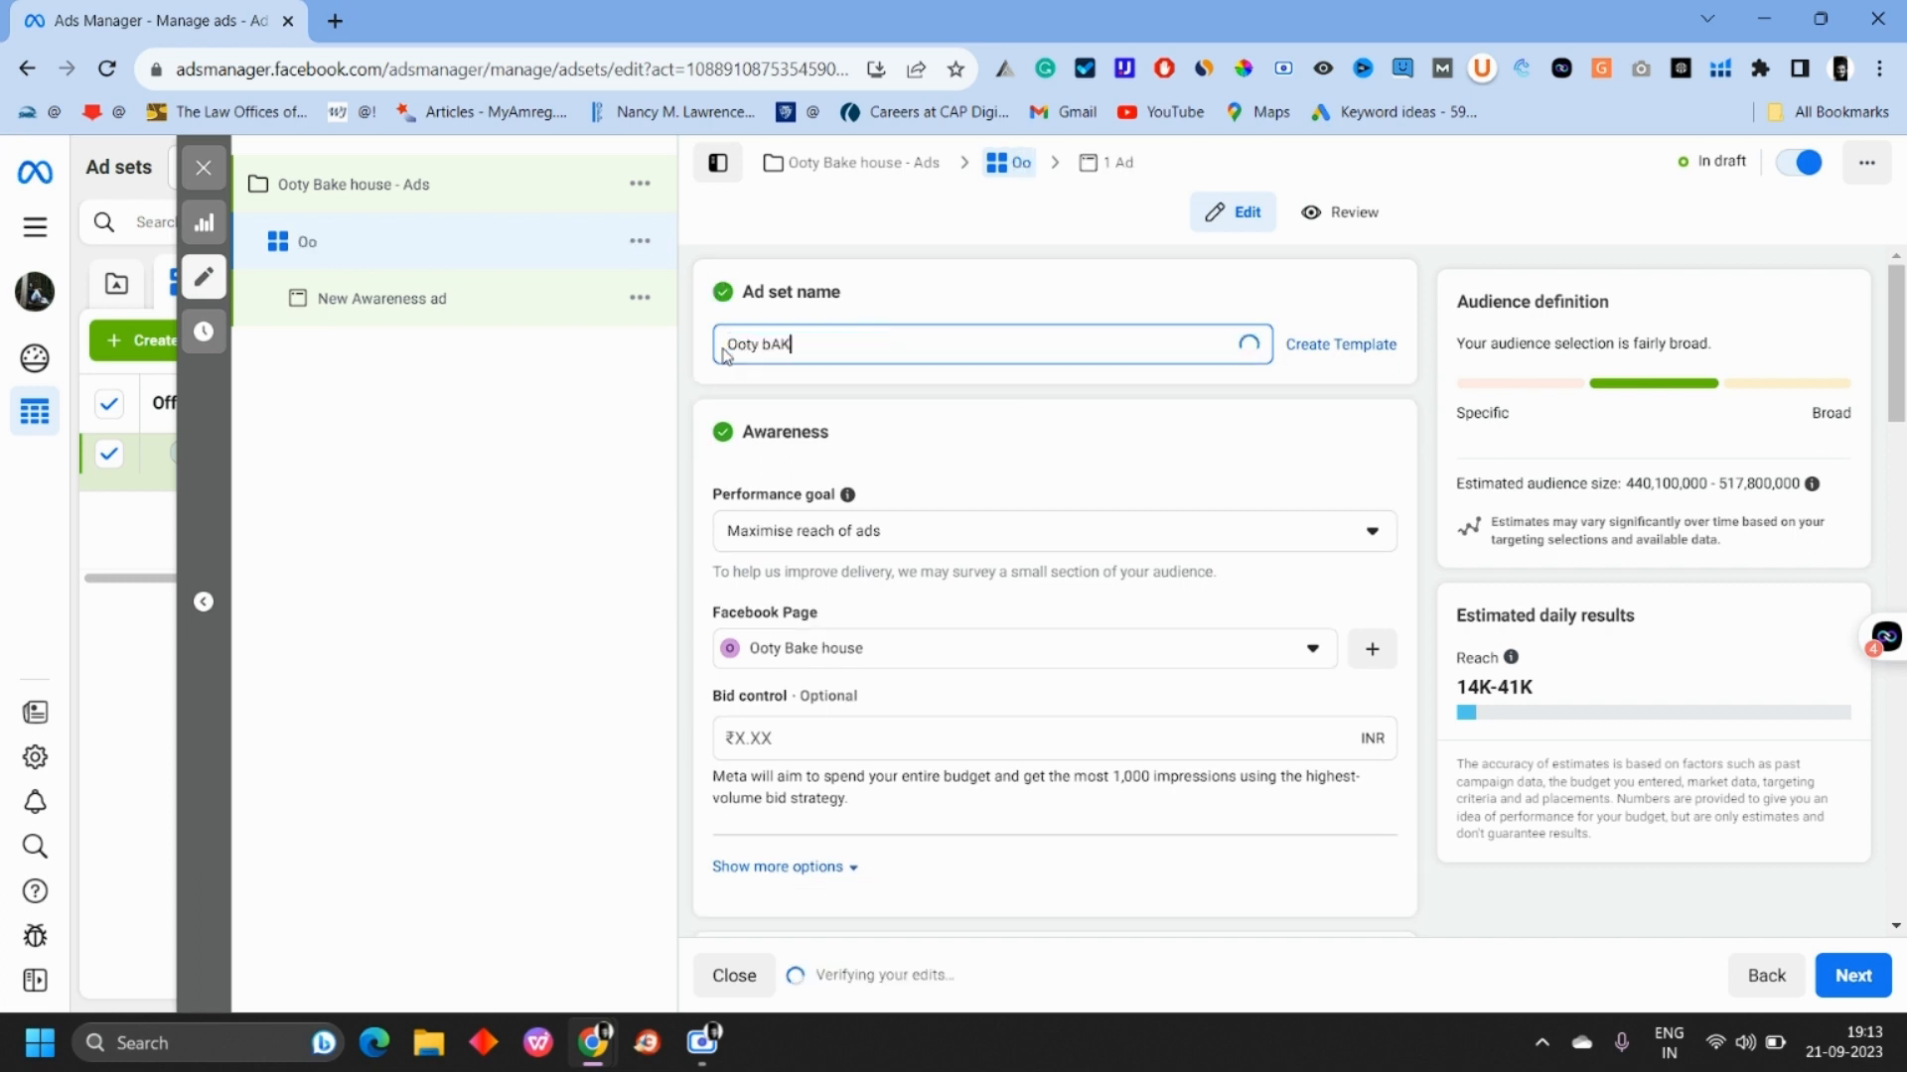
text(e - ads)
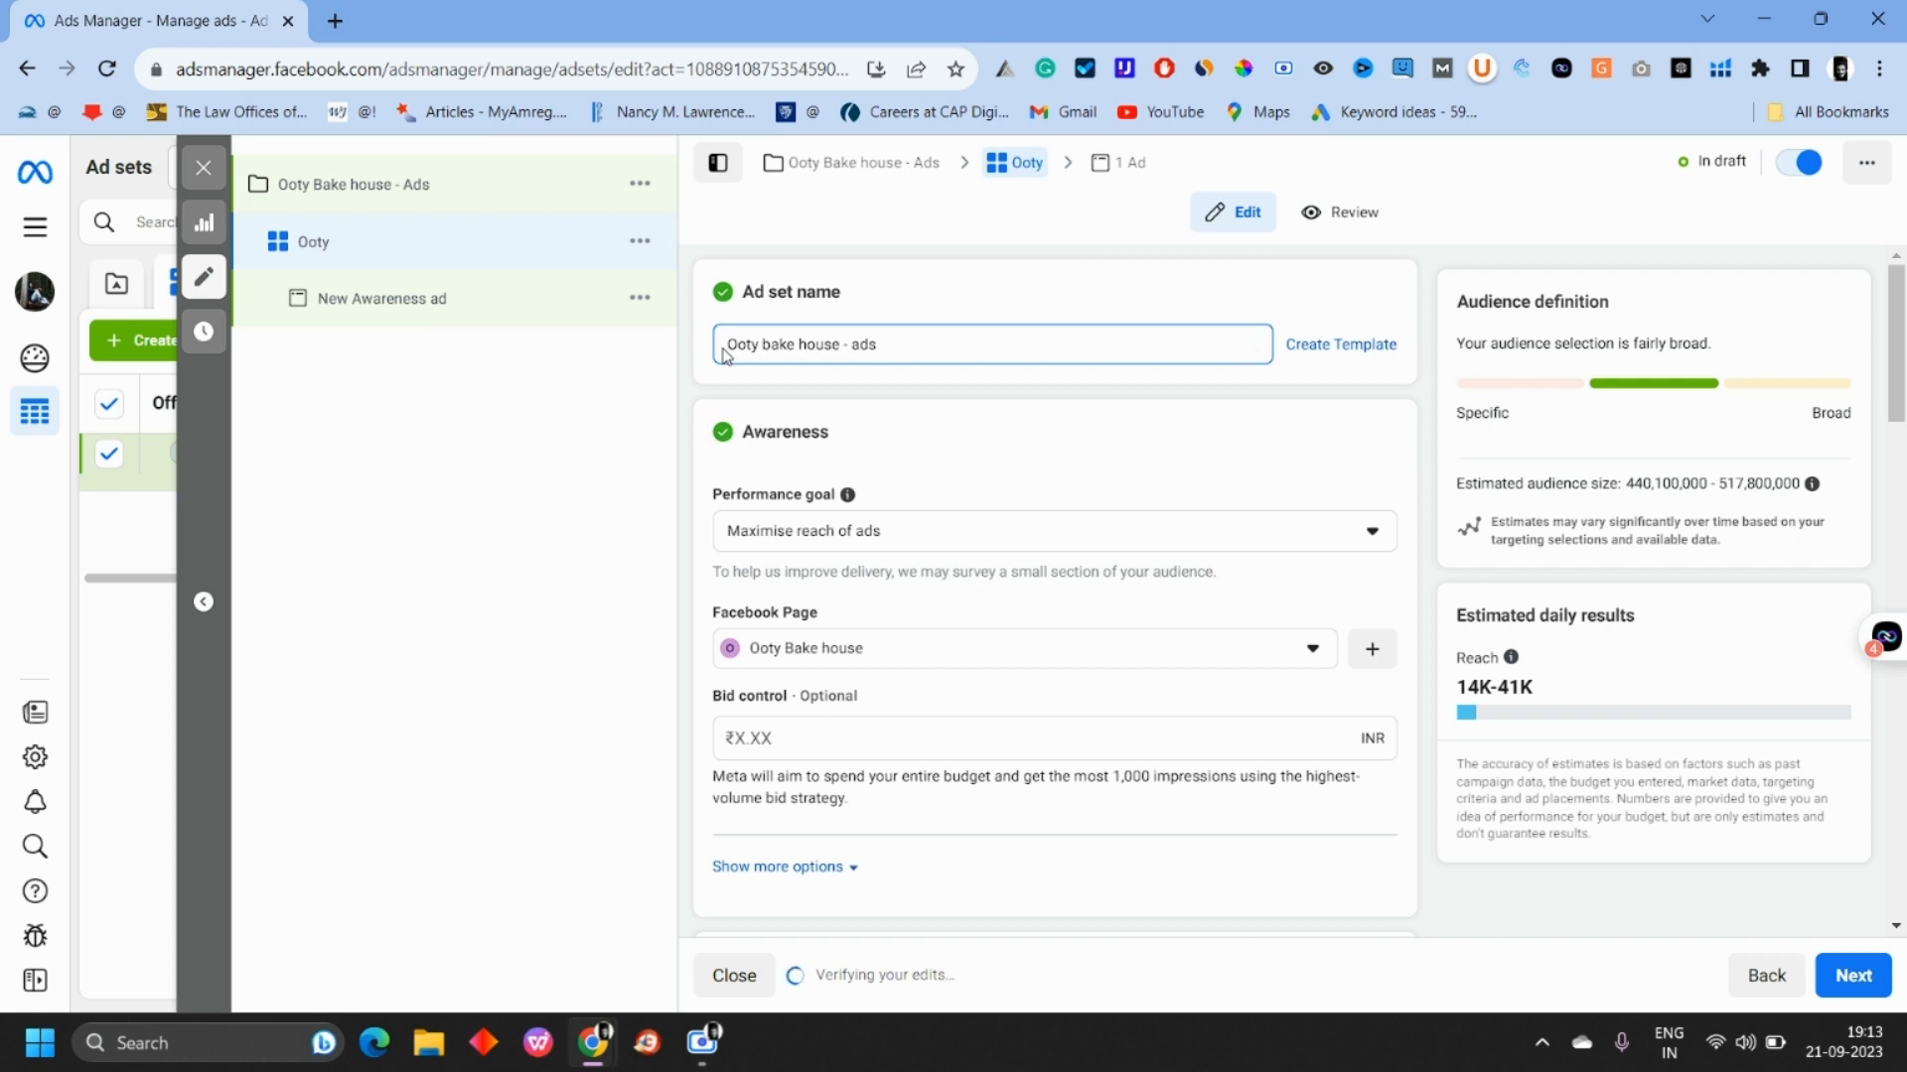
Choose Maximise reach of ads as the ad set's performance goal
scroll(927, 336, down, 1)
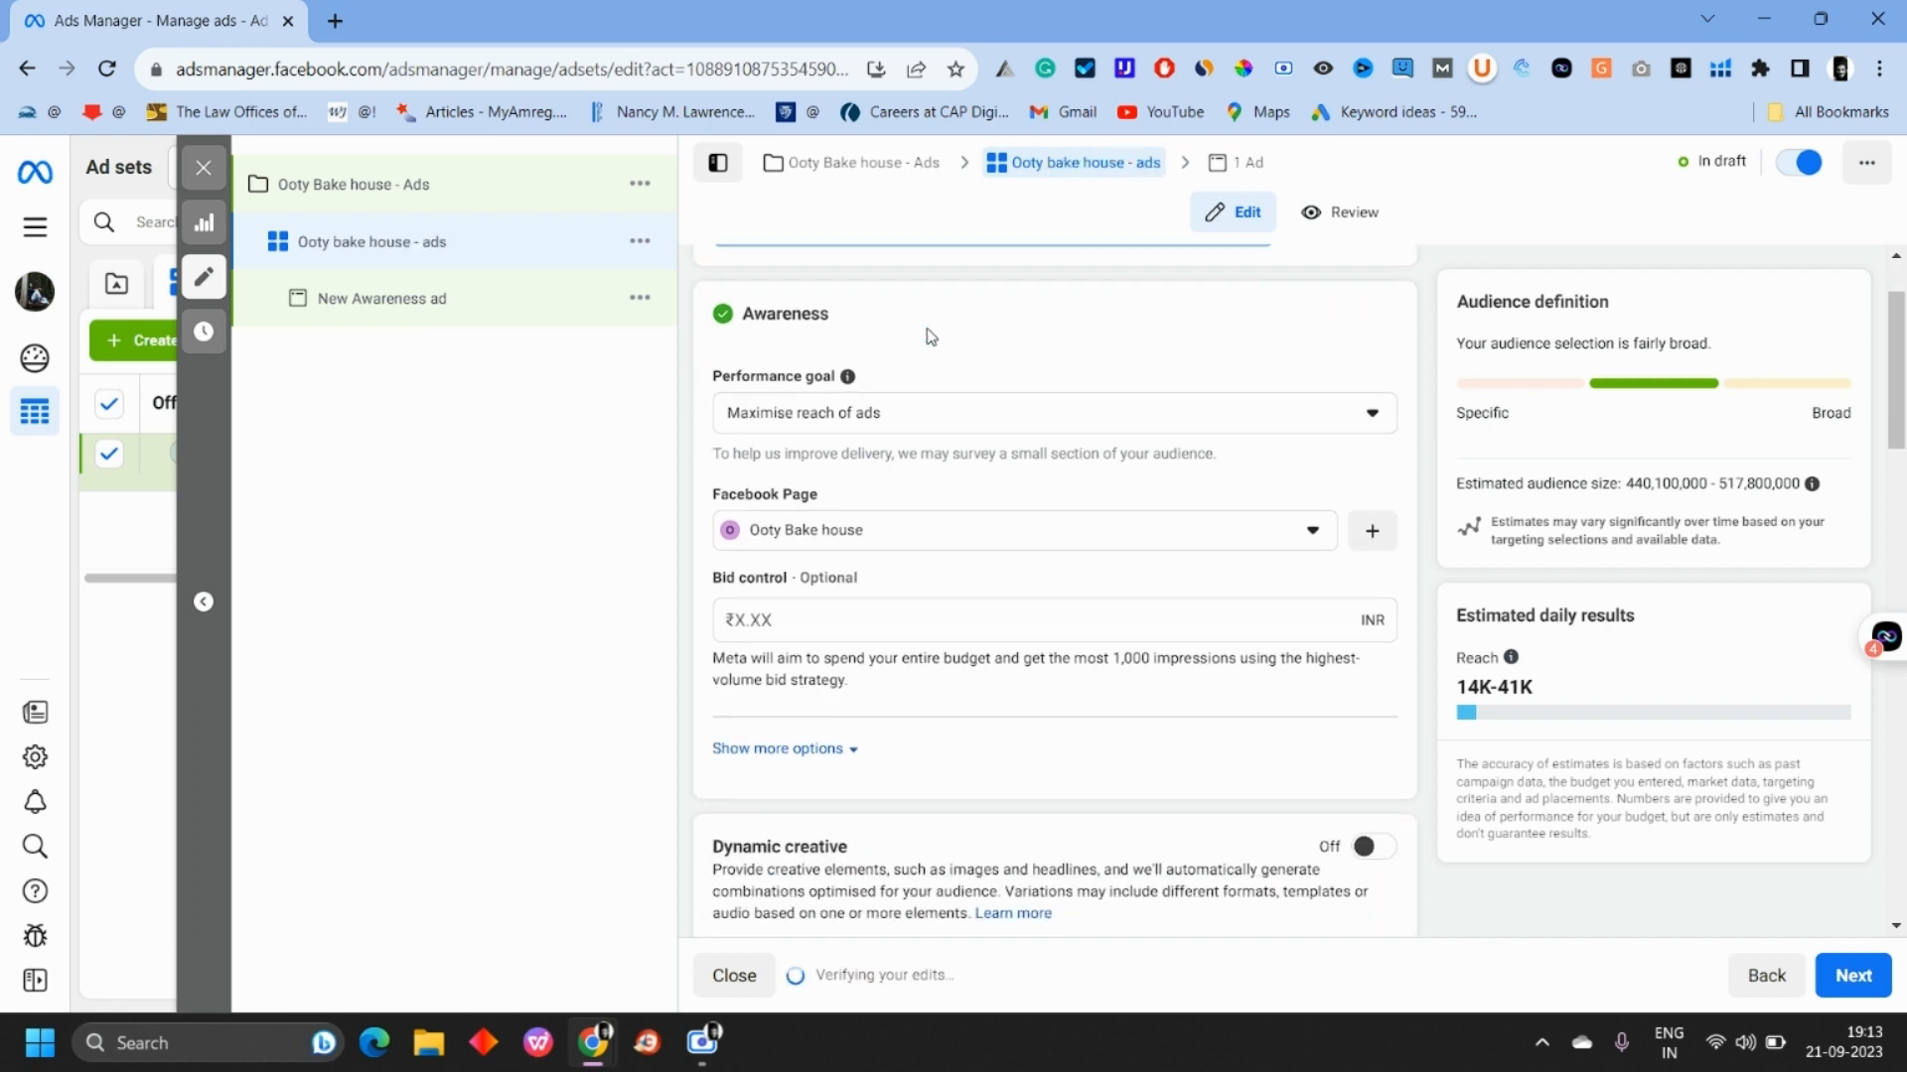
click(745, 400)
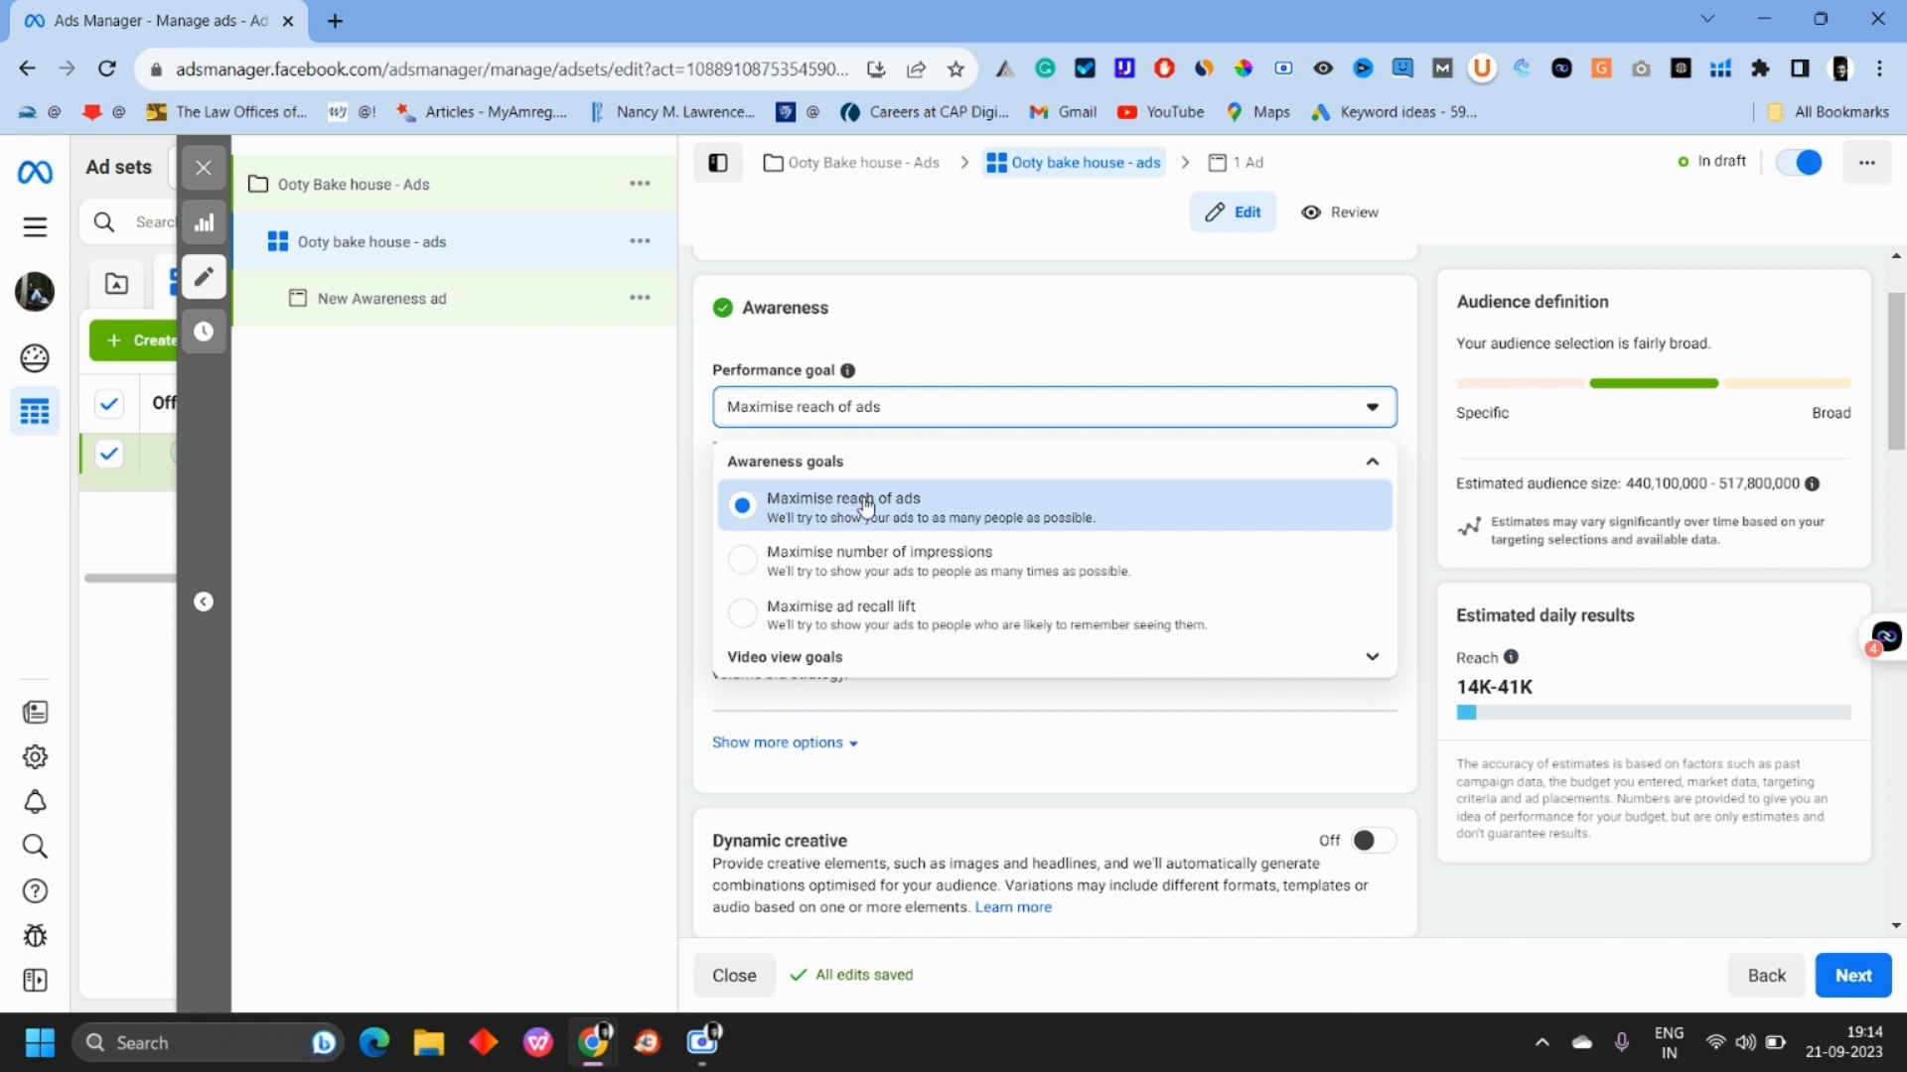
click(936, 510)
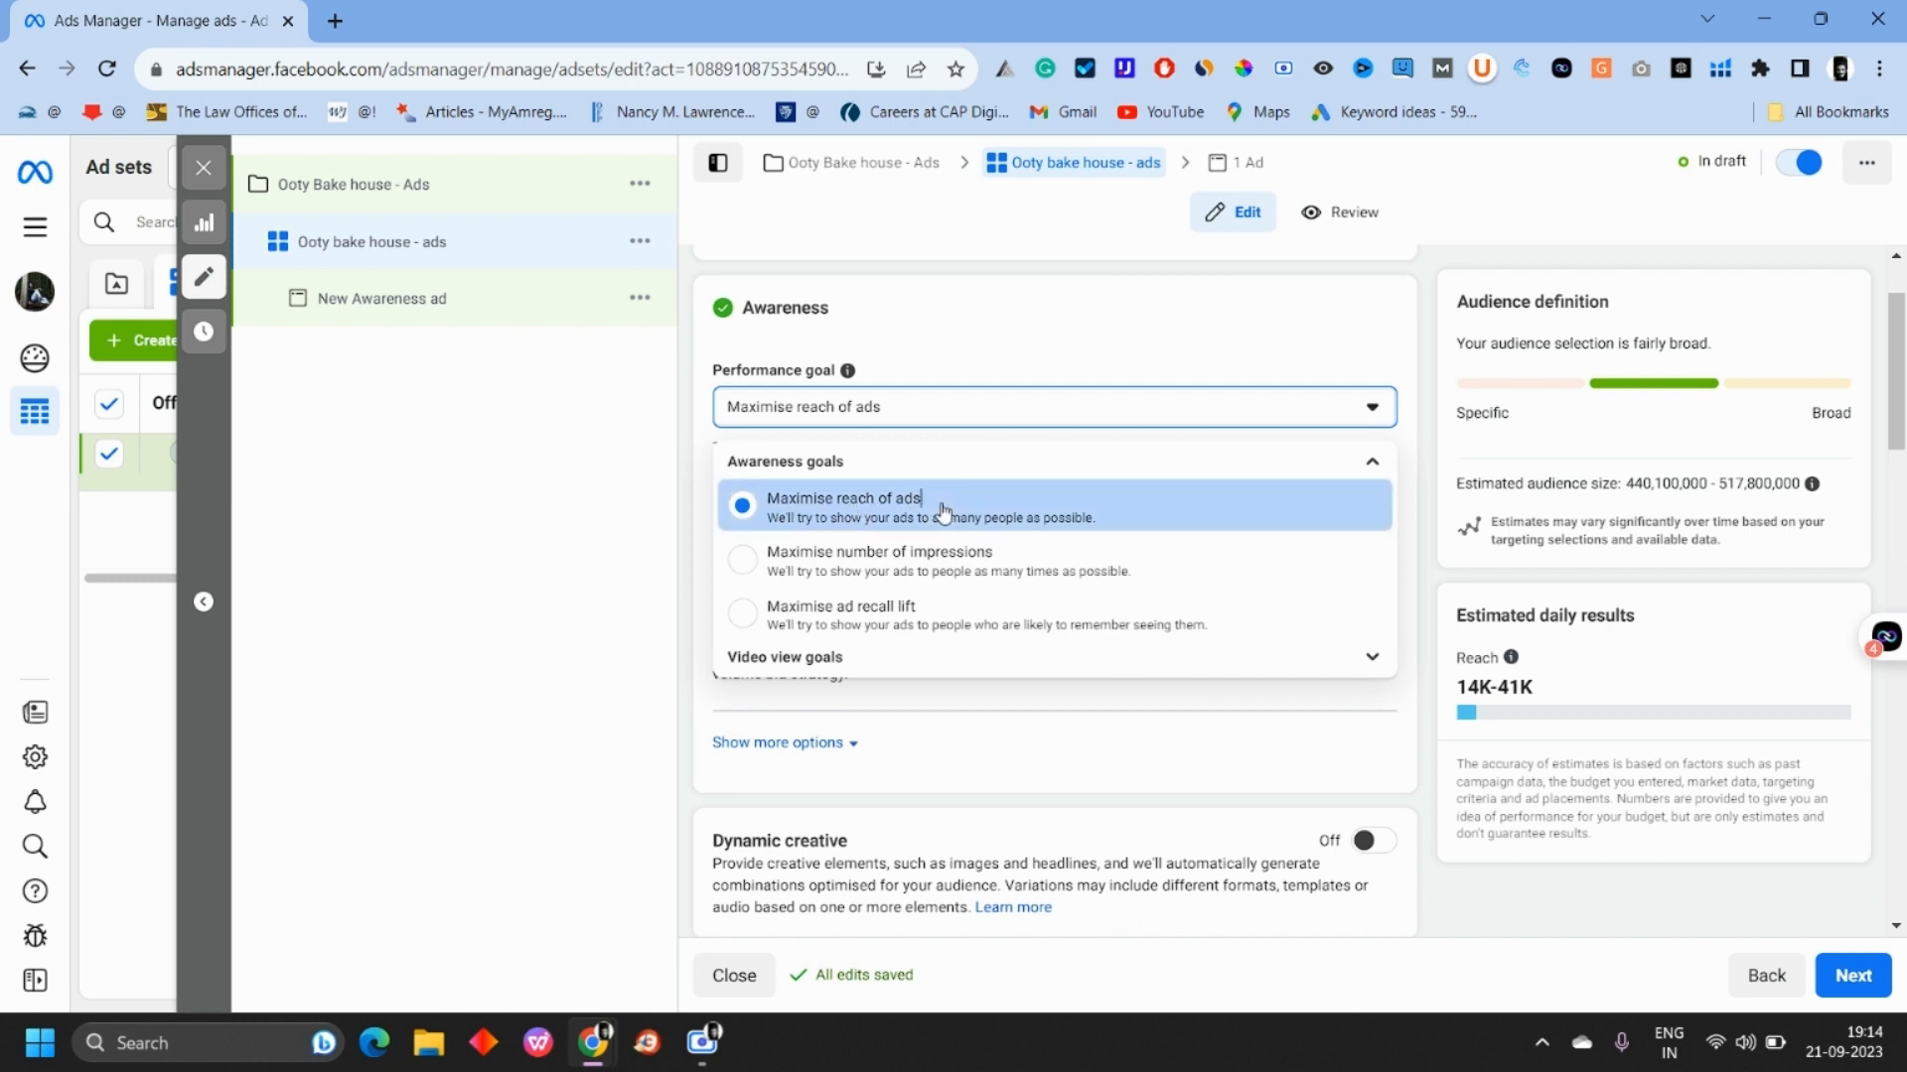
scroll(927, 473, down, 1)
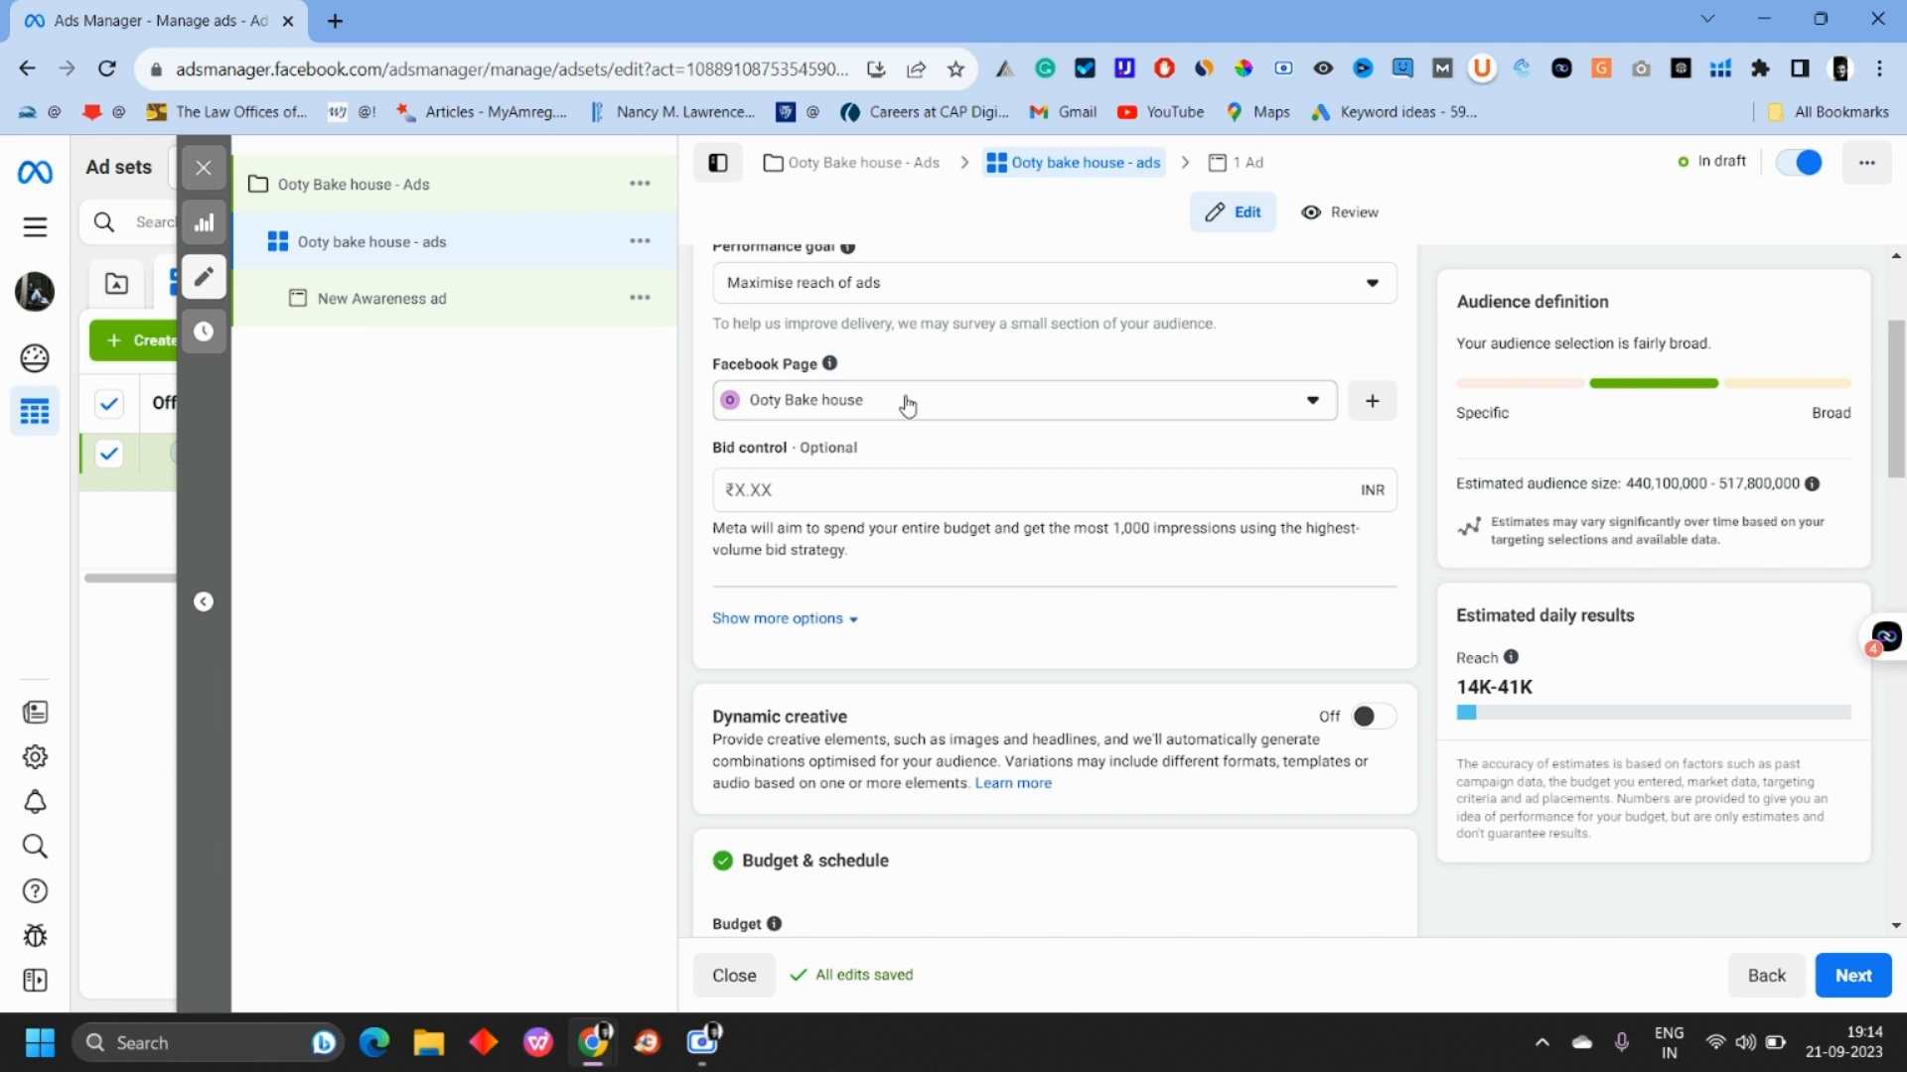
Open Facebook in a new browser tab and start creating a new Page
click(334, 26)
text(face)
key(Return)
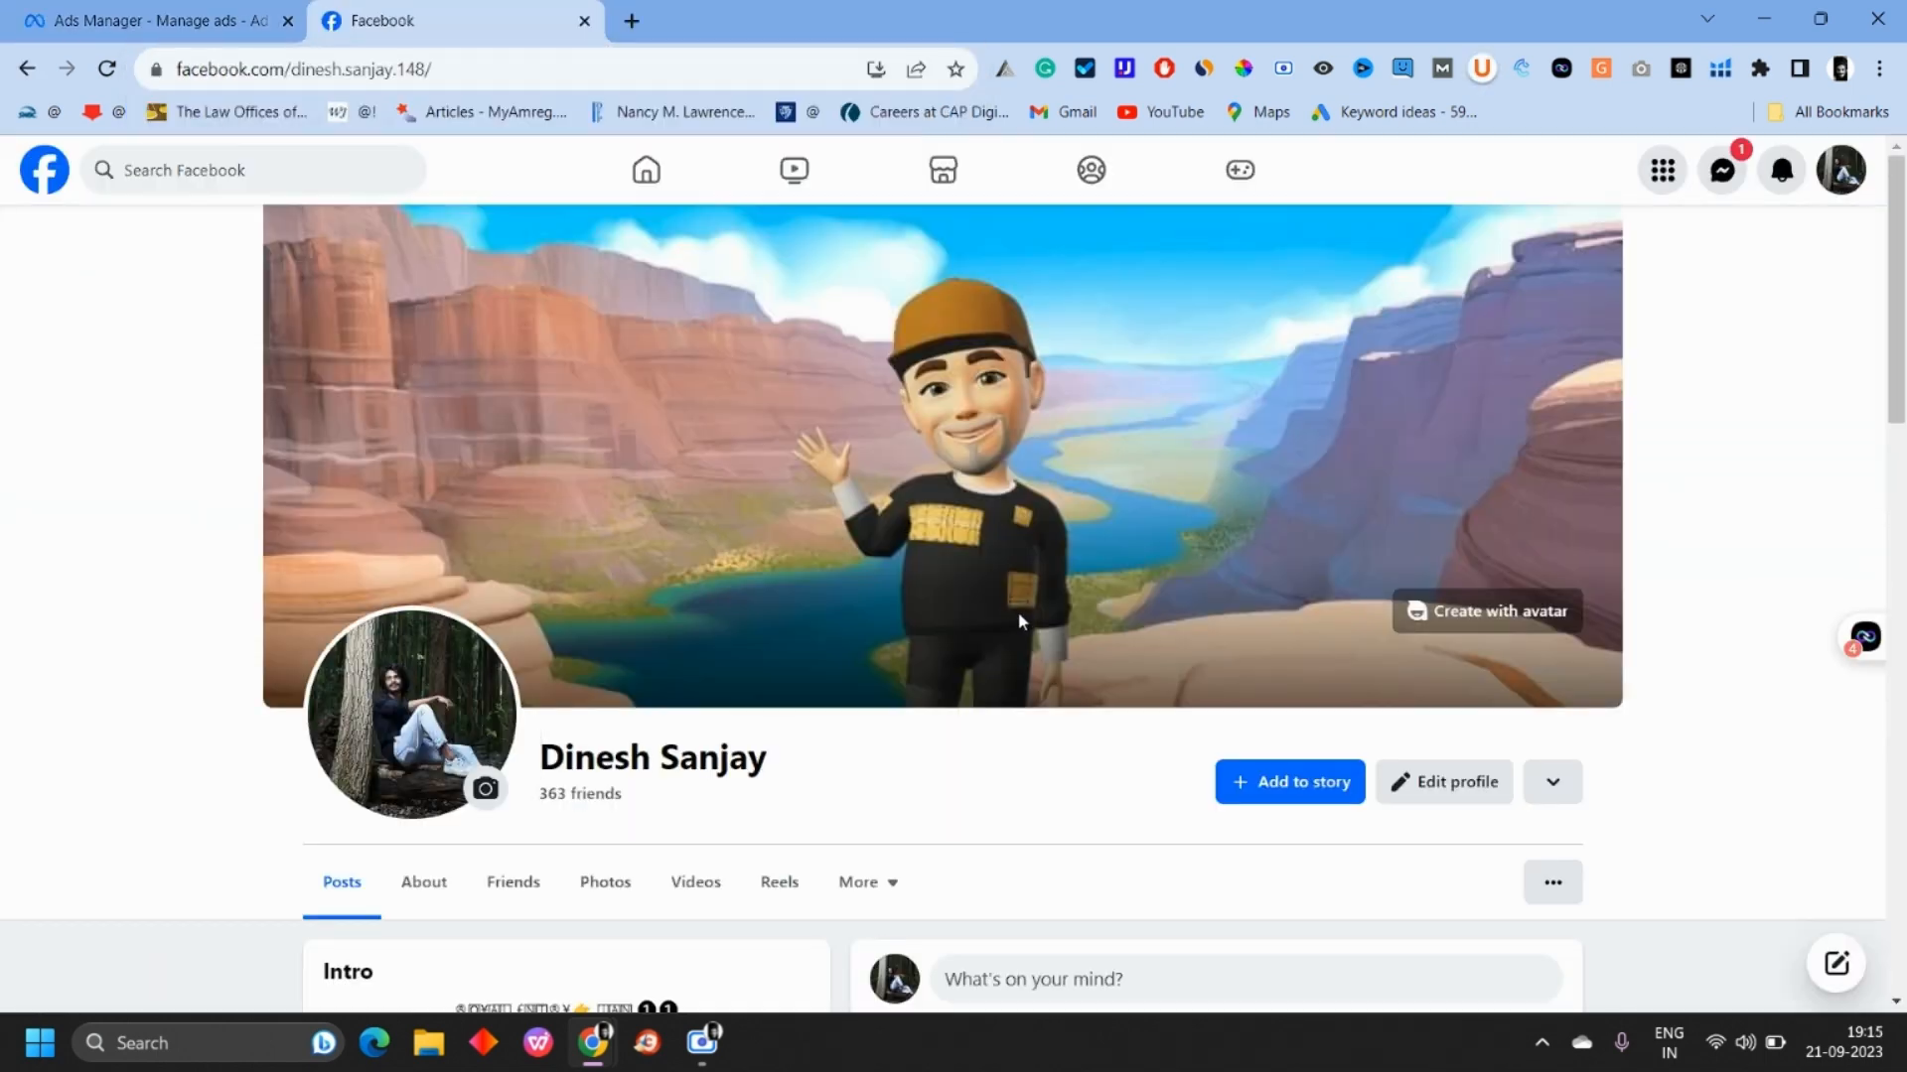
click(1660, 173)
click(1659, 176)
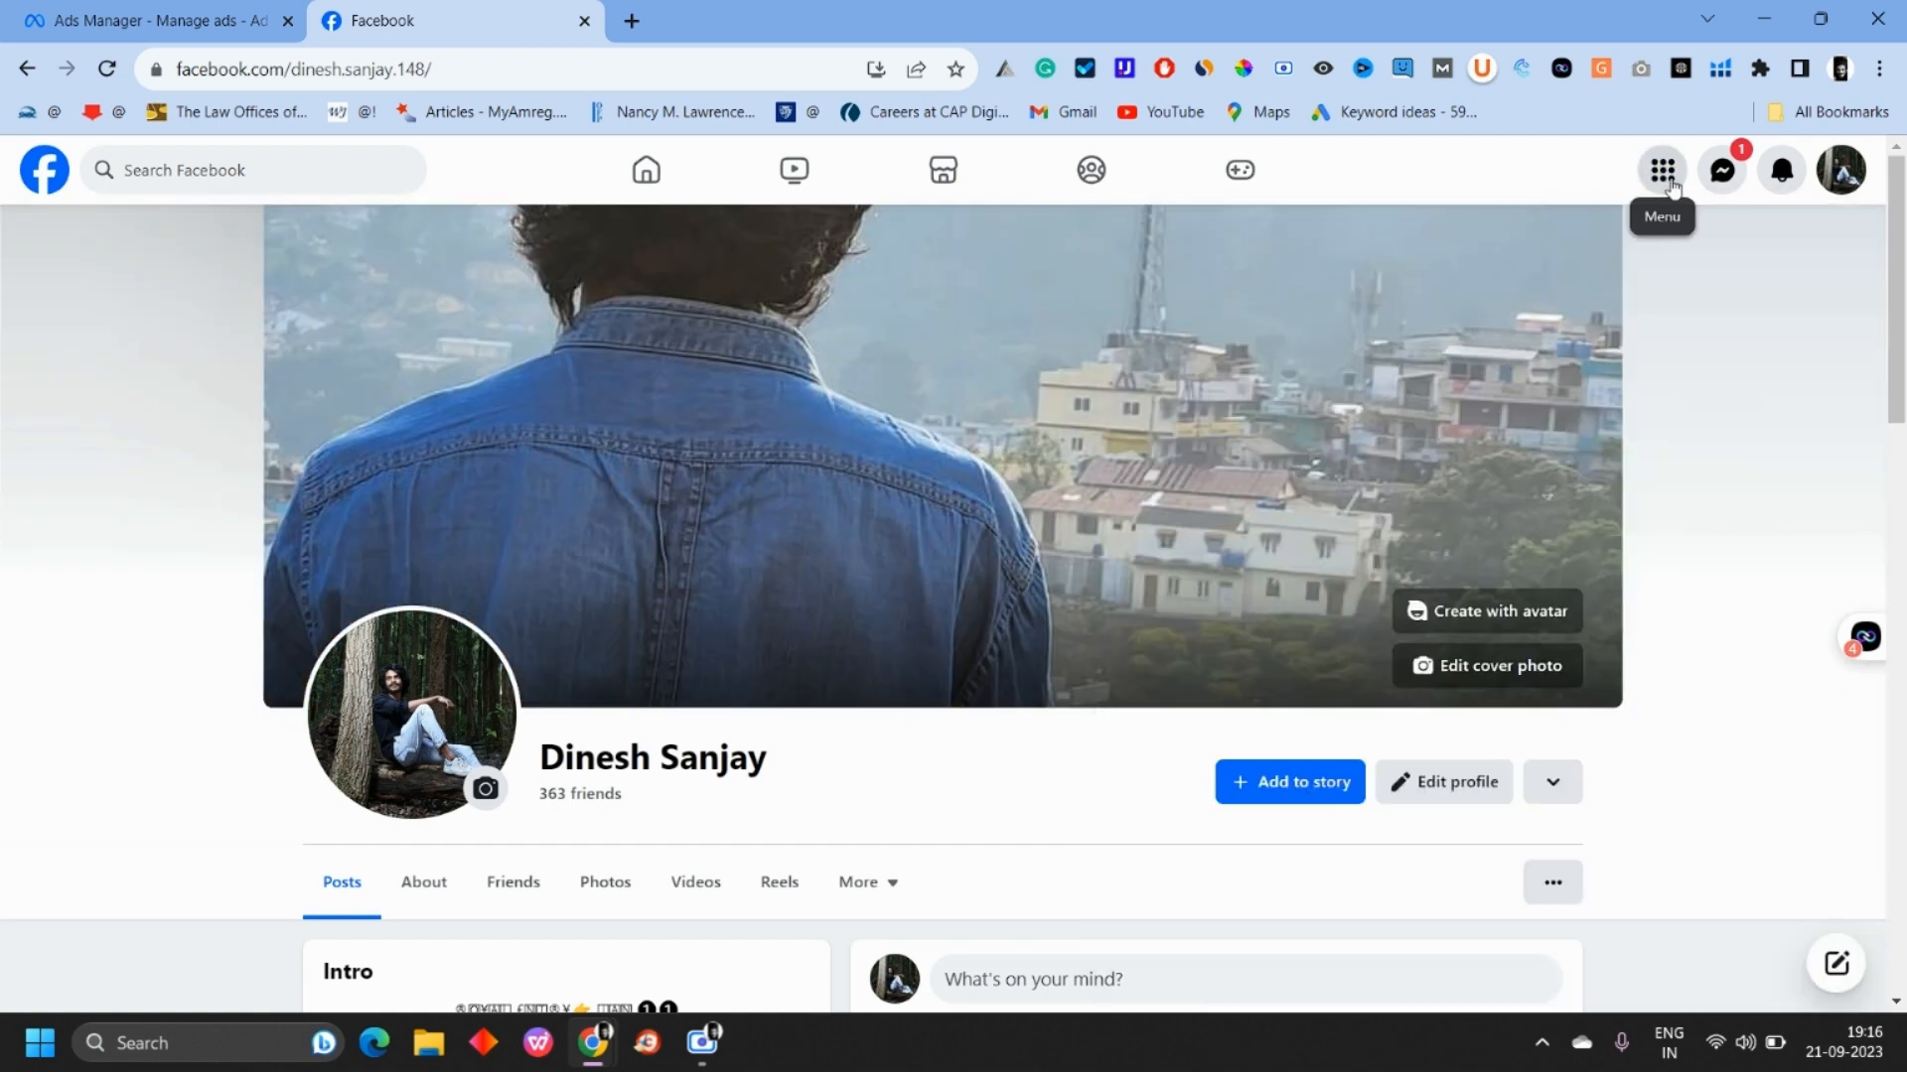
click(1665, 176)
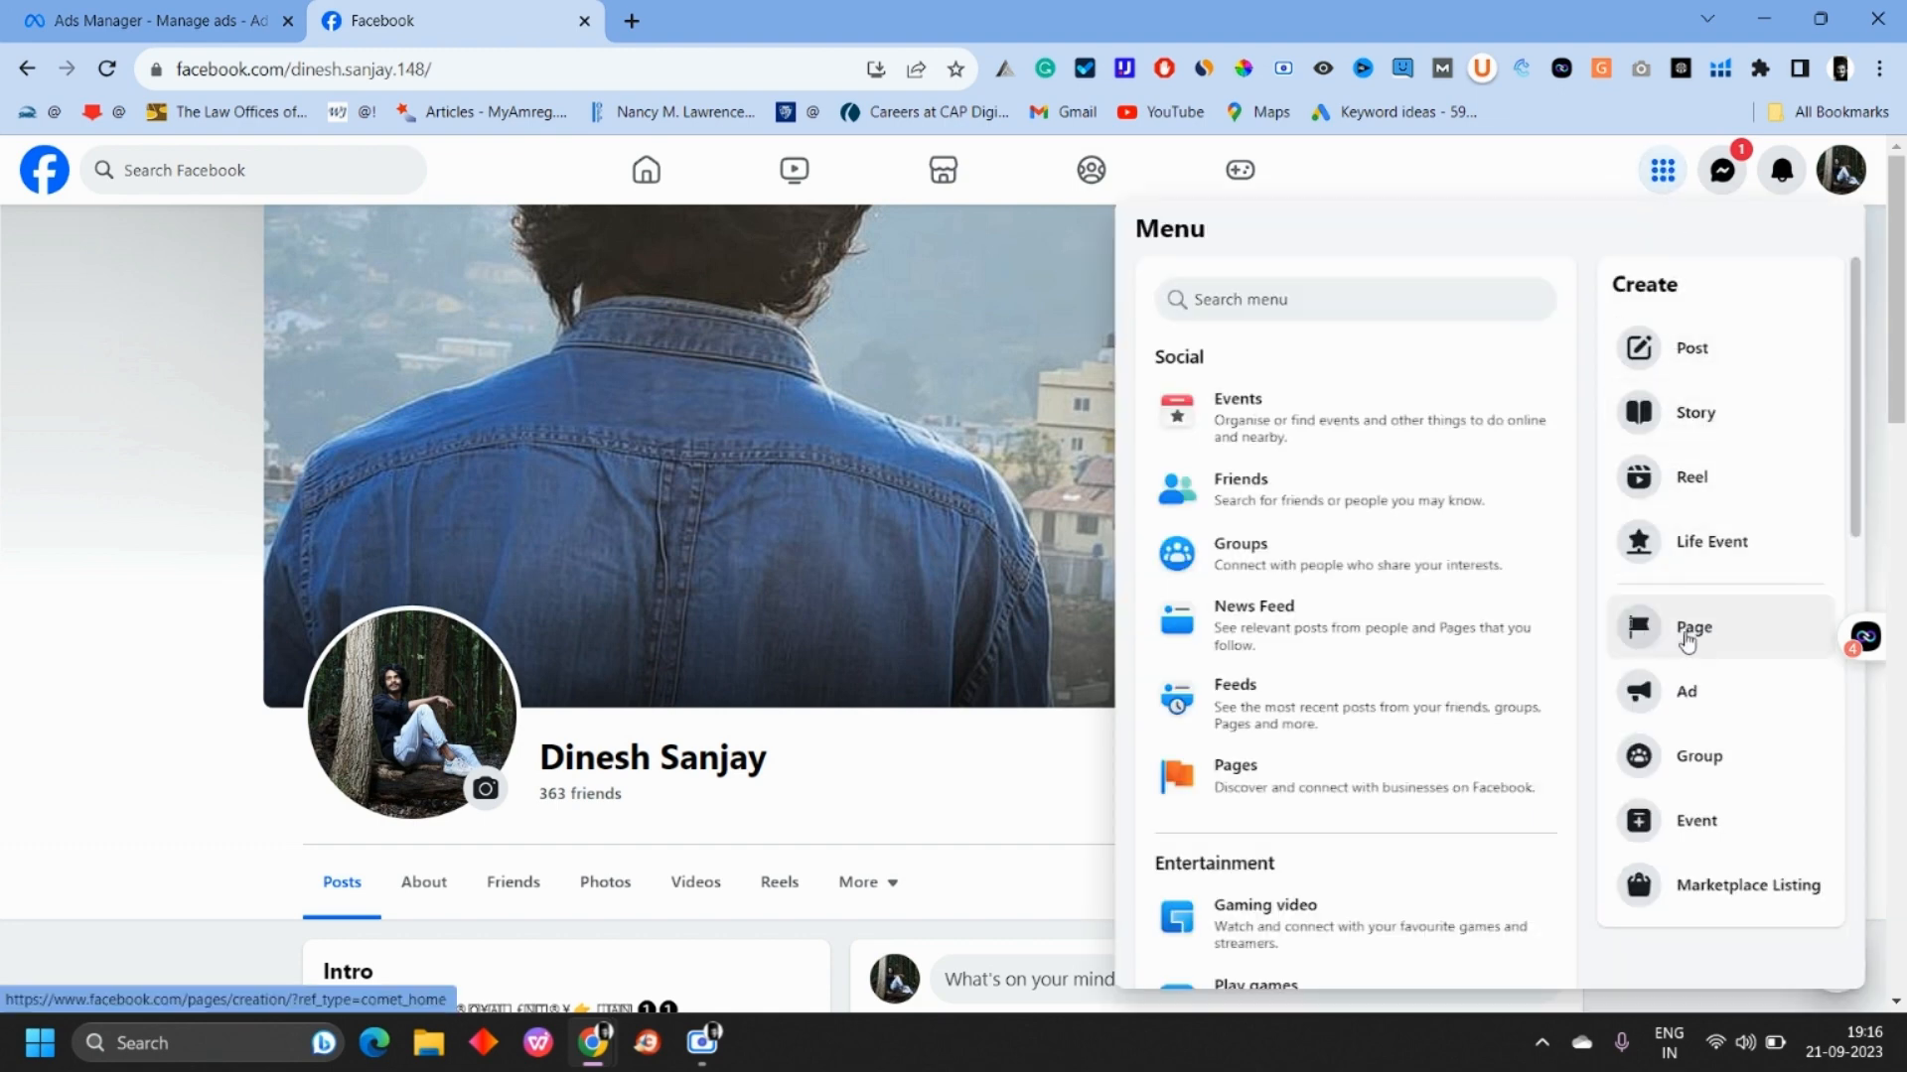
click(1735, 638)
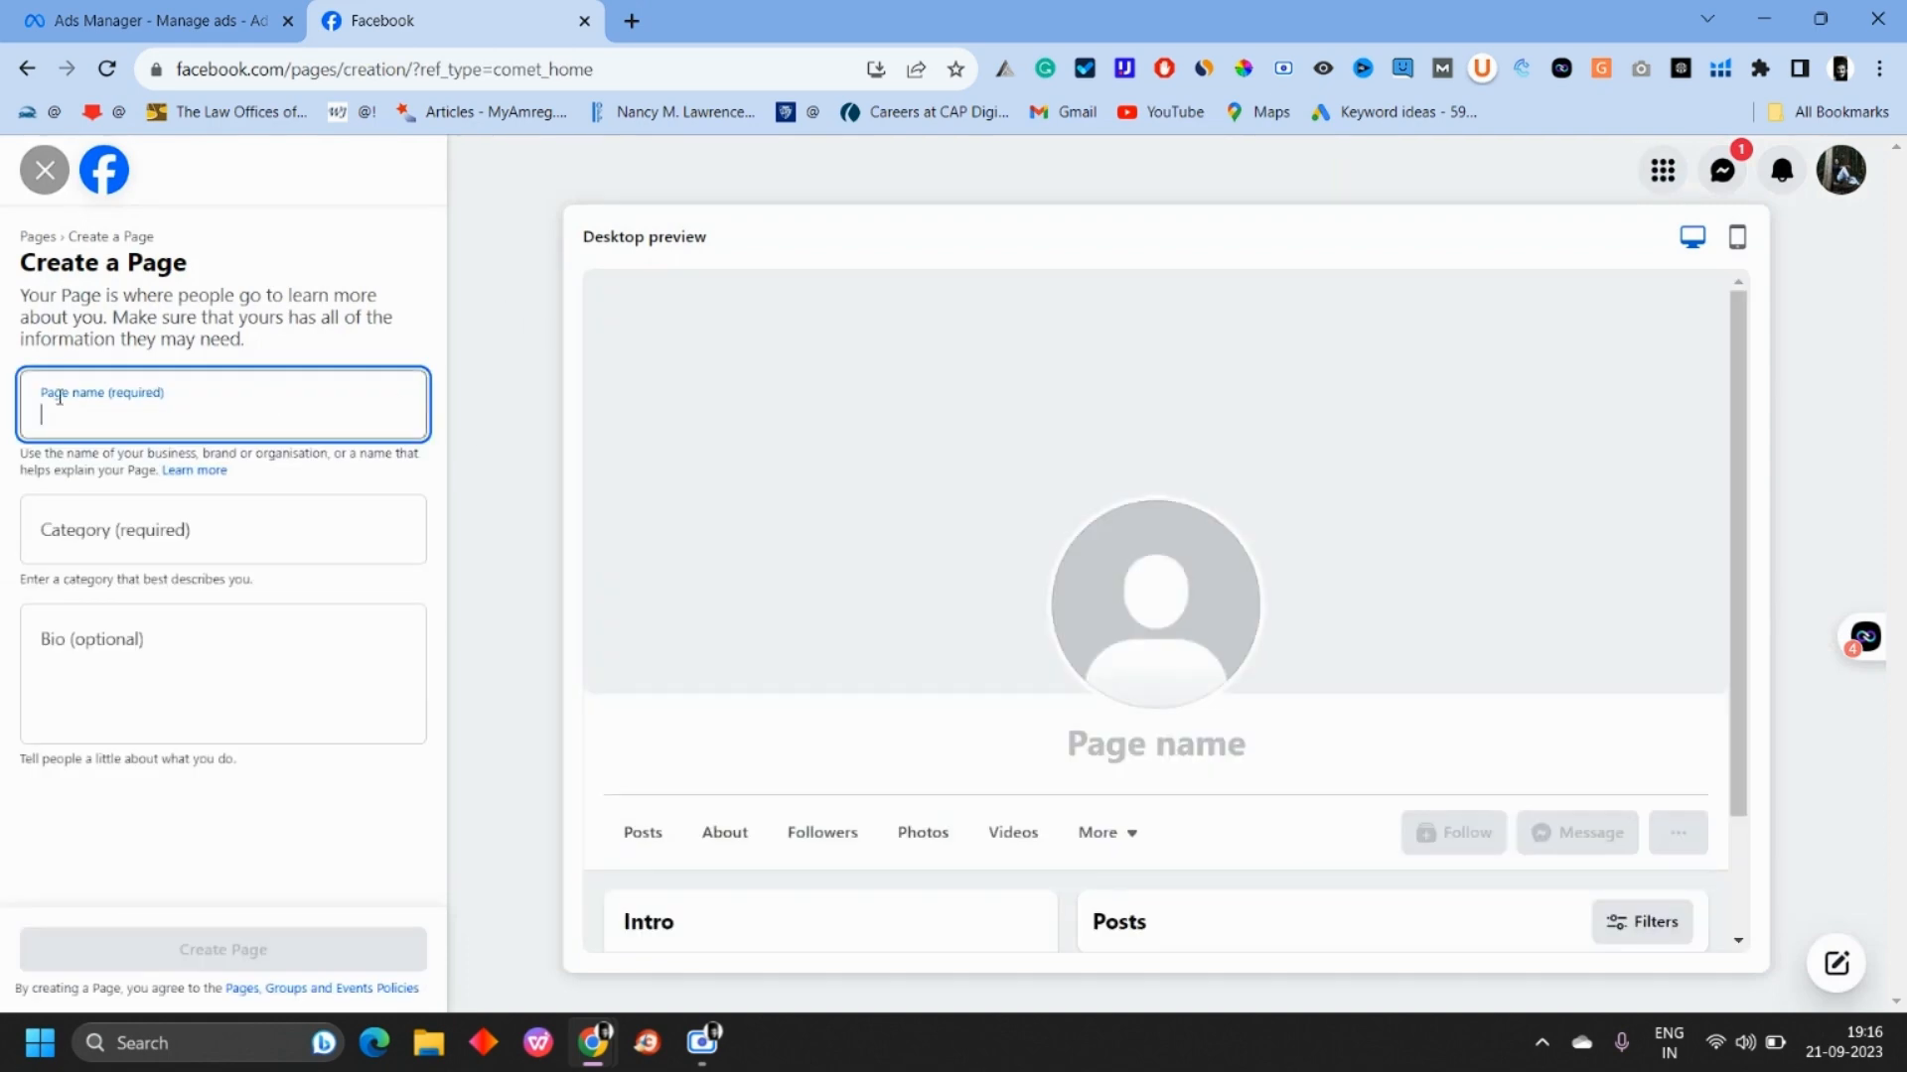
Leave the Facebook Page creation form and return to the ad set in Ads Manager
click(123, 533)
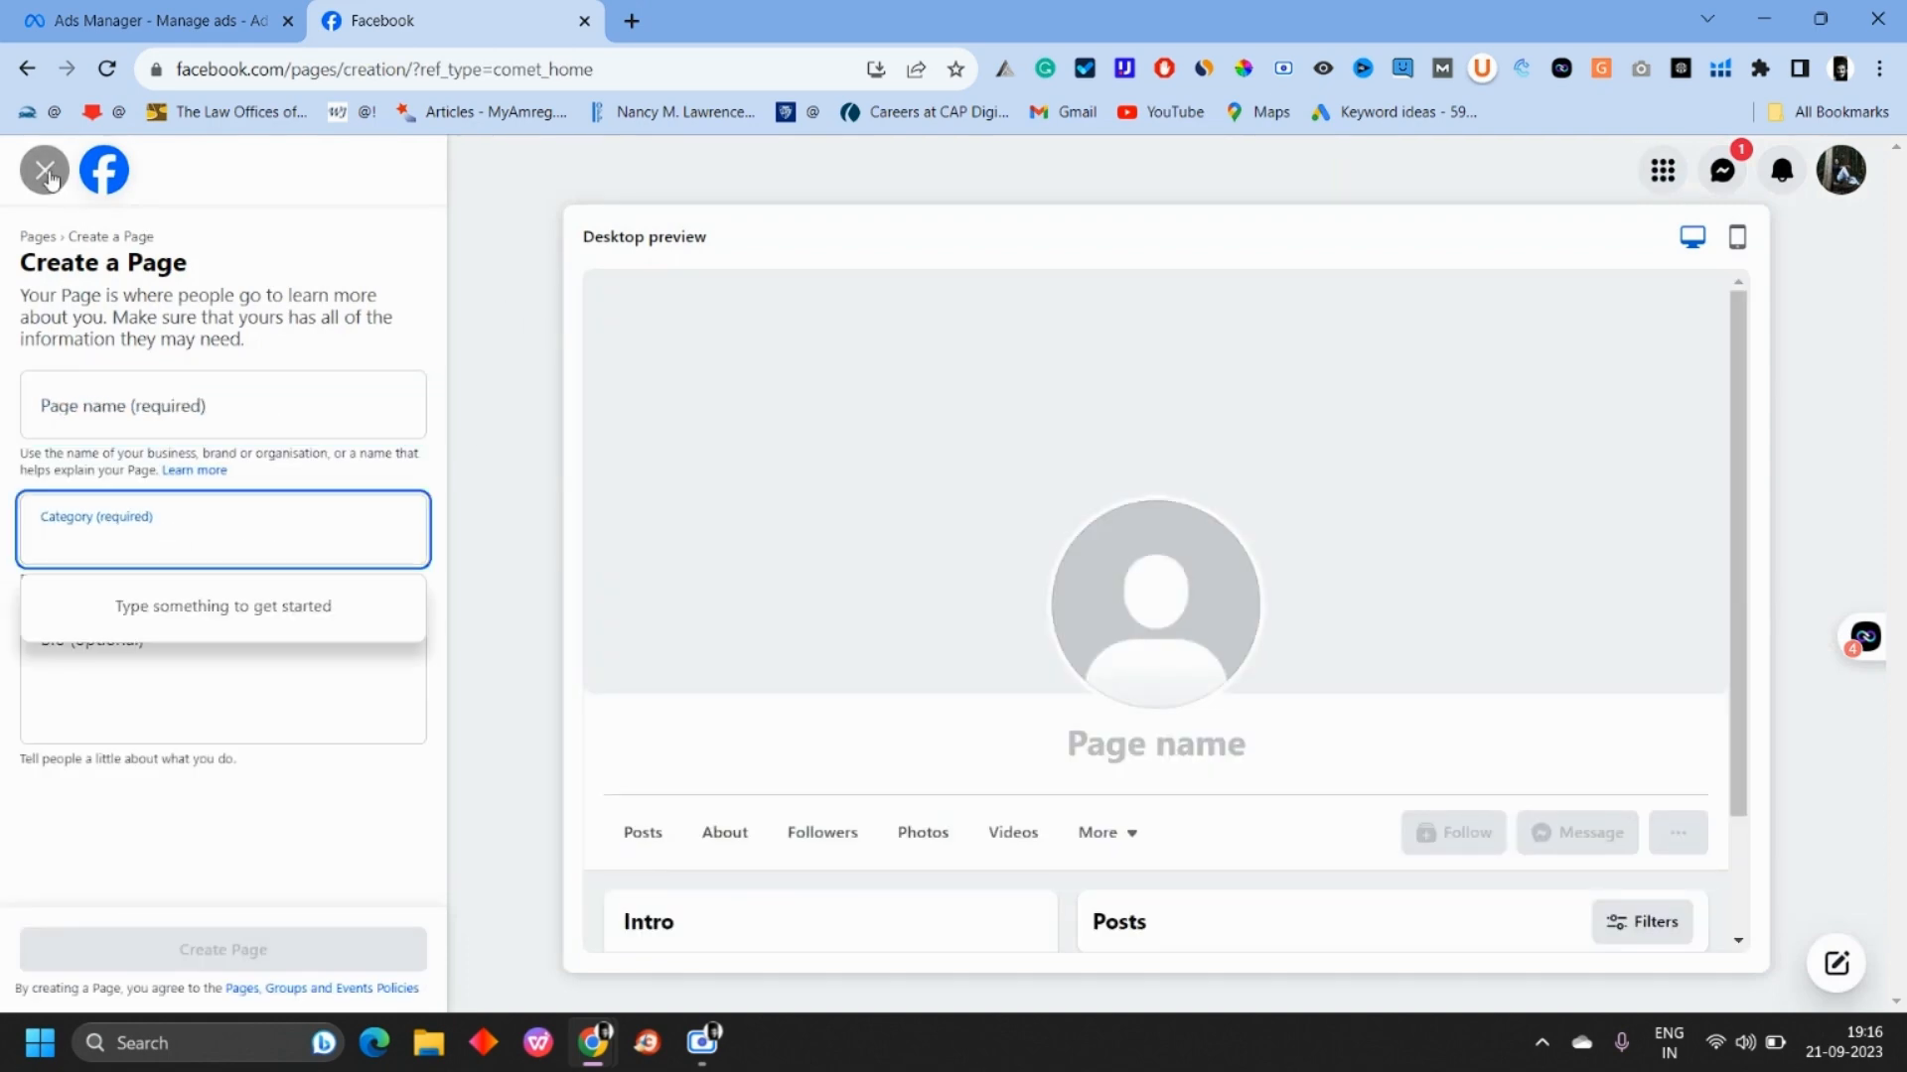
click(47, 174)
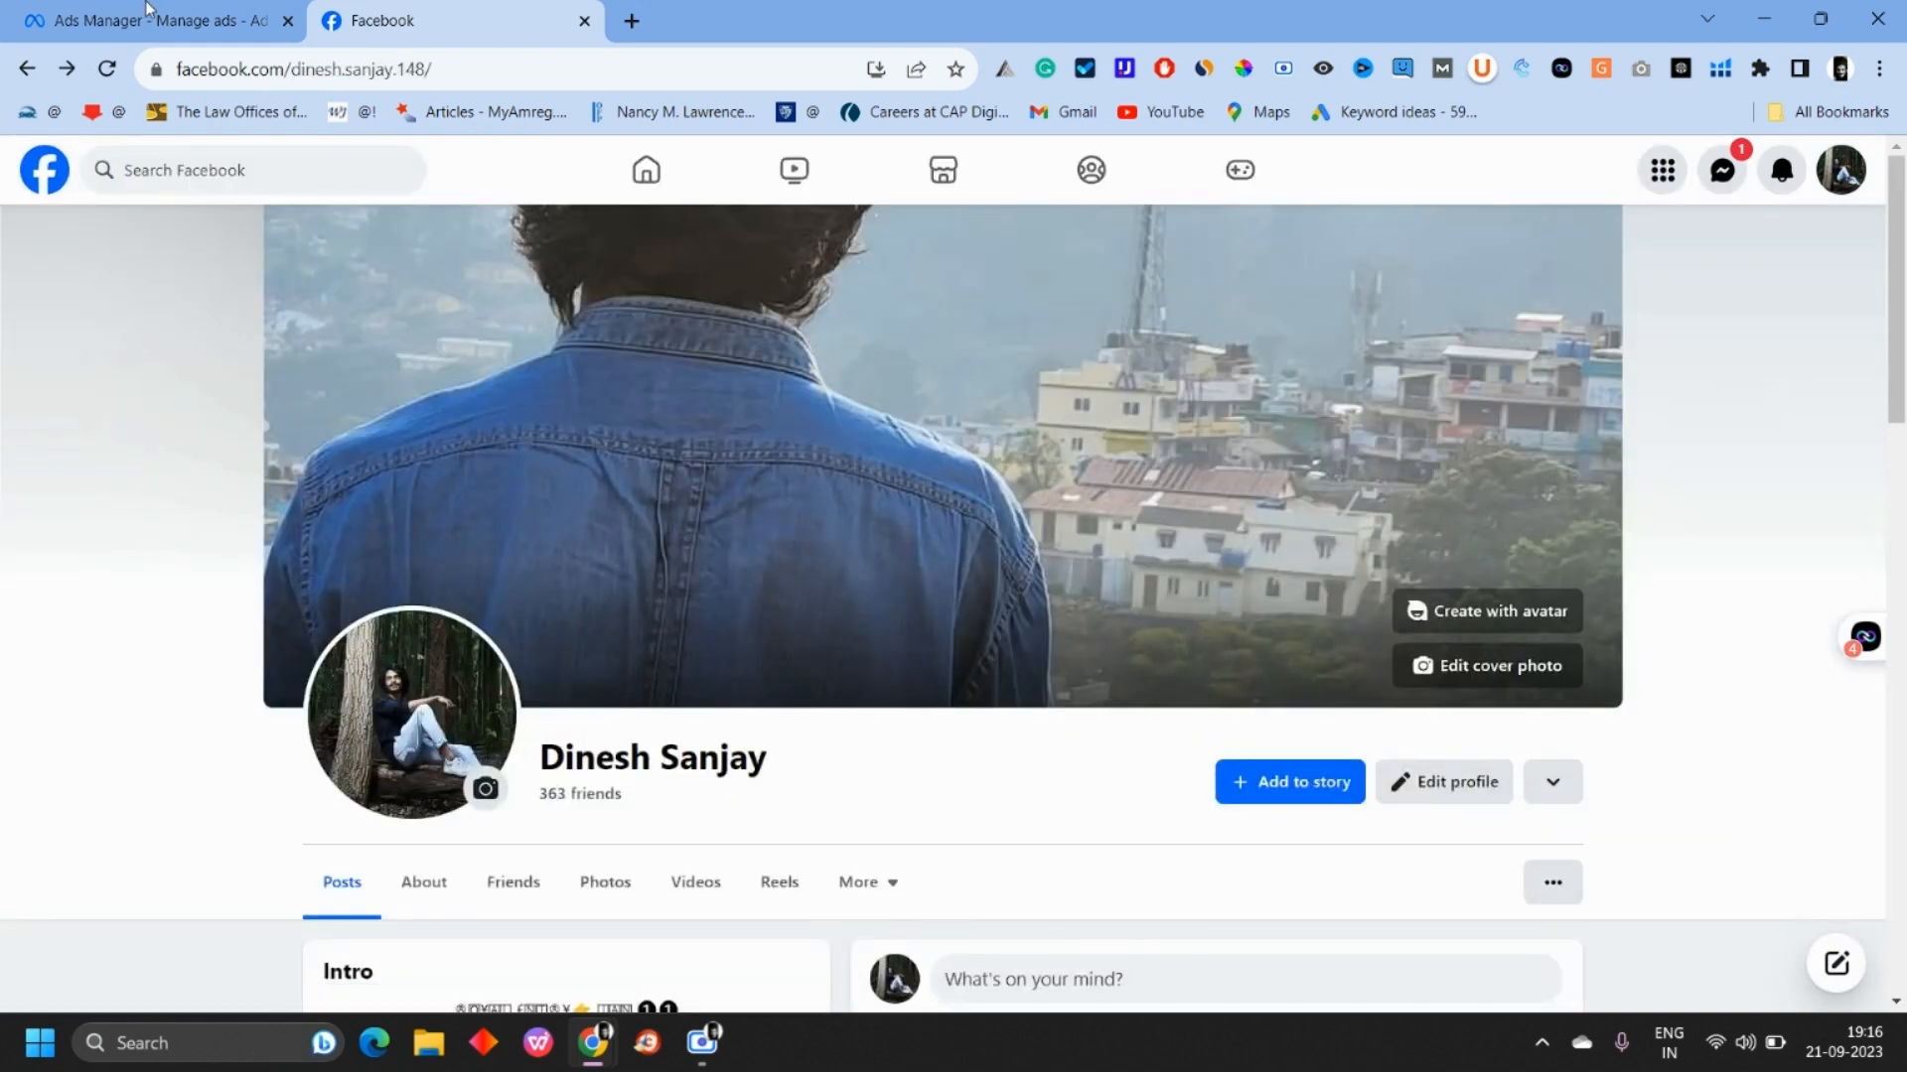
click(147, 9)
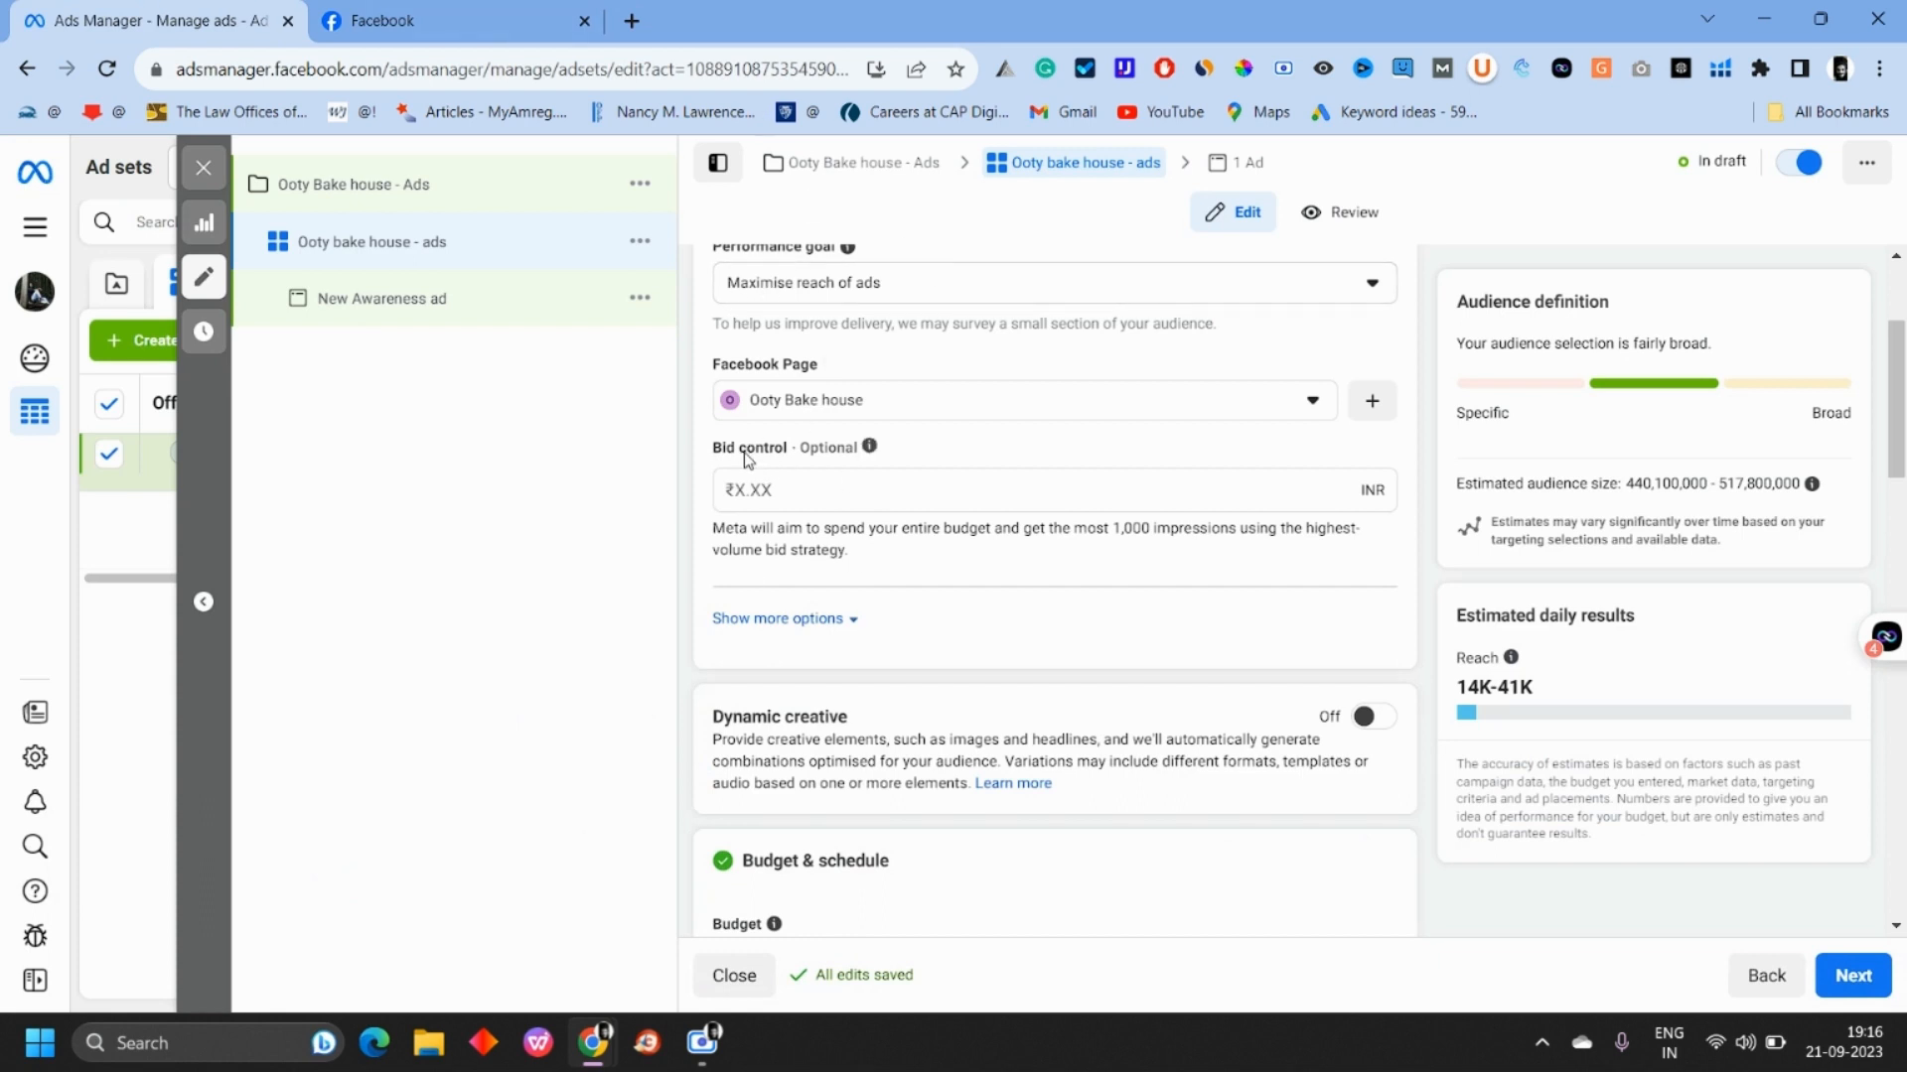
Examine the ad set's Facebook Page choices and the form for creating a new Page, then cancel the form
click(1312, 403)
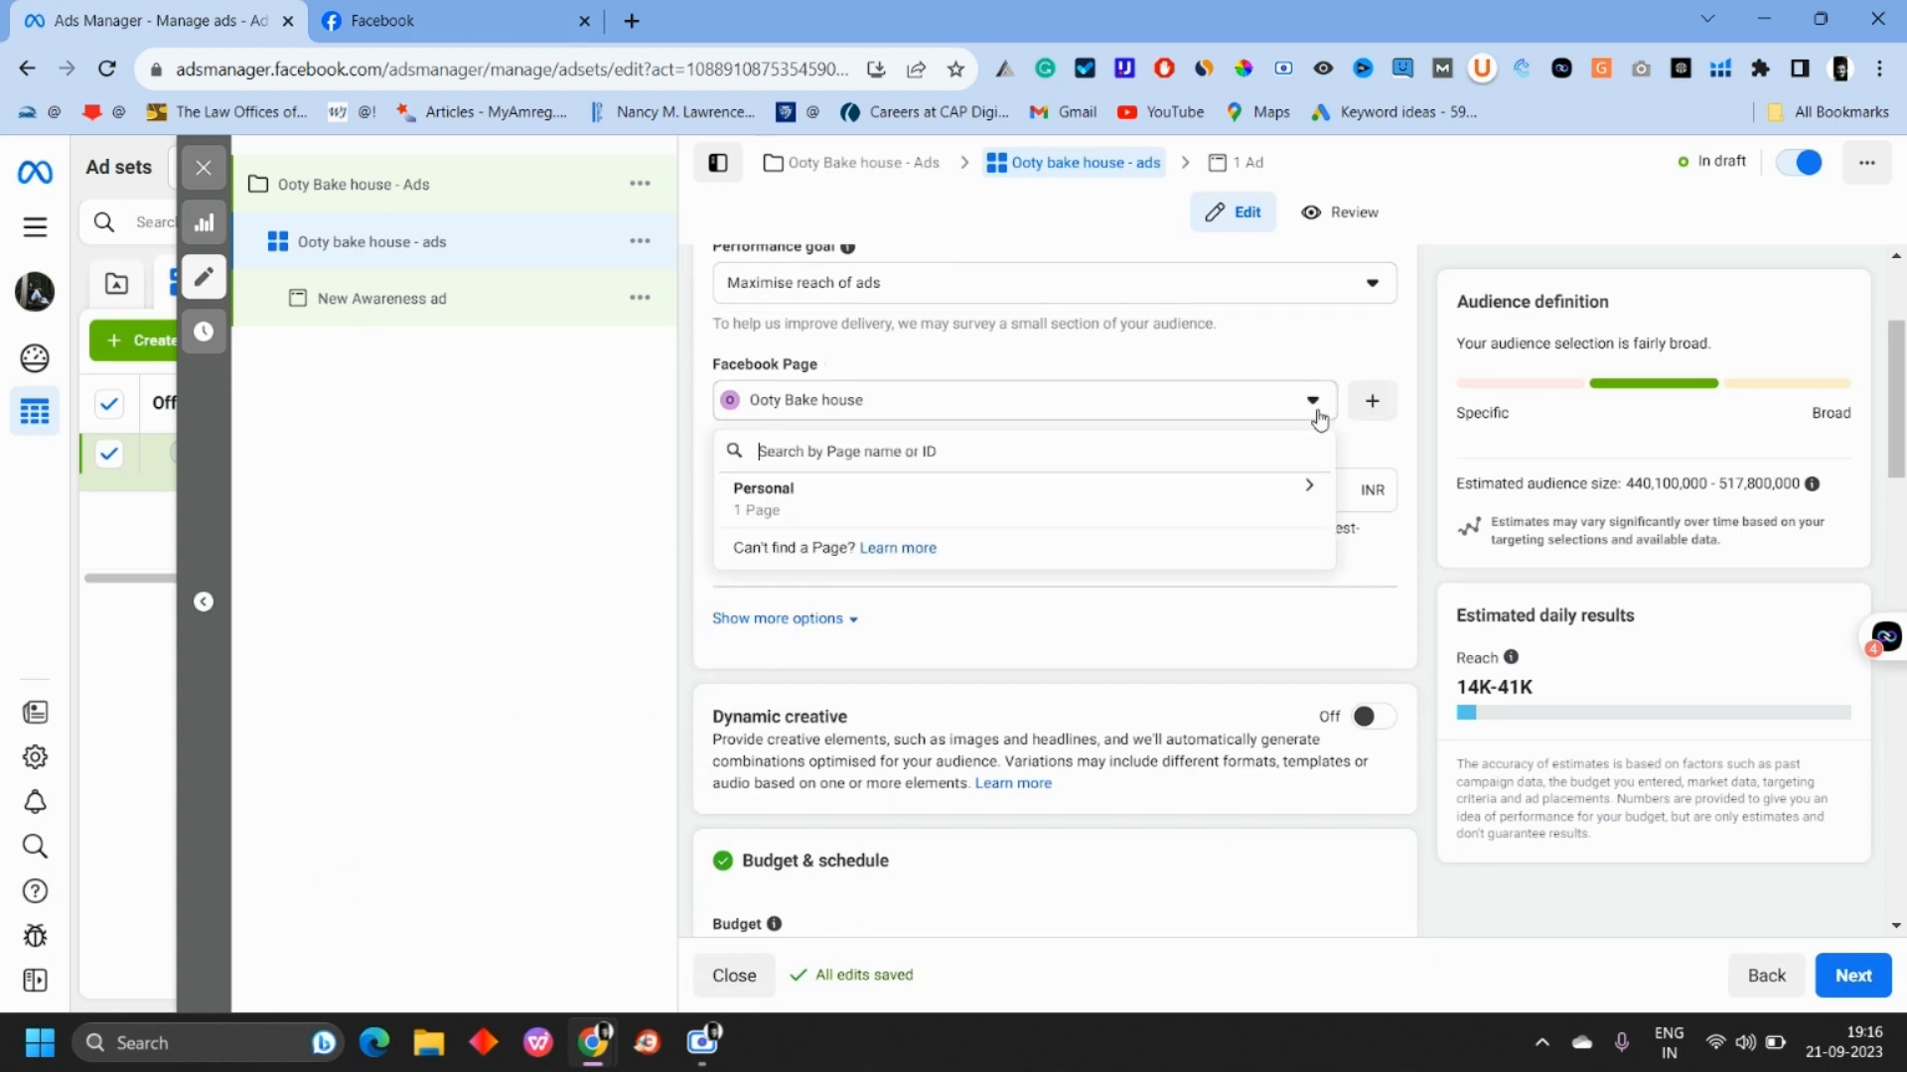
click(1093, 369)
click(1371, 401)
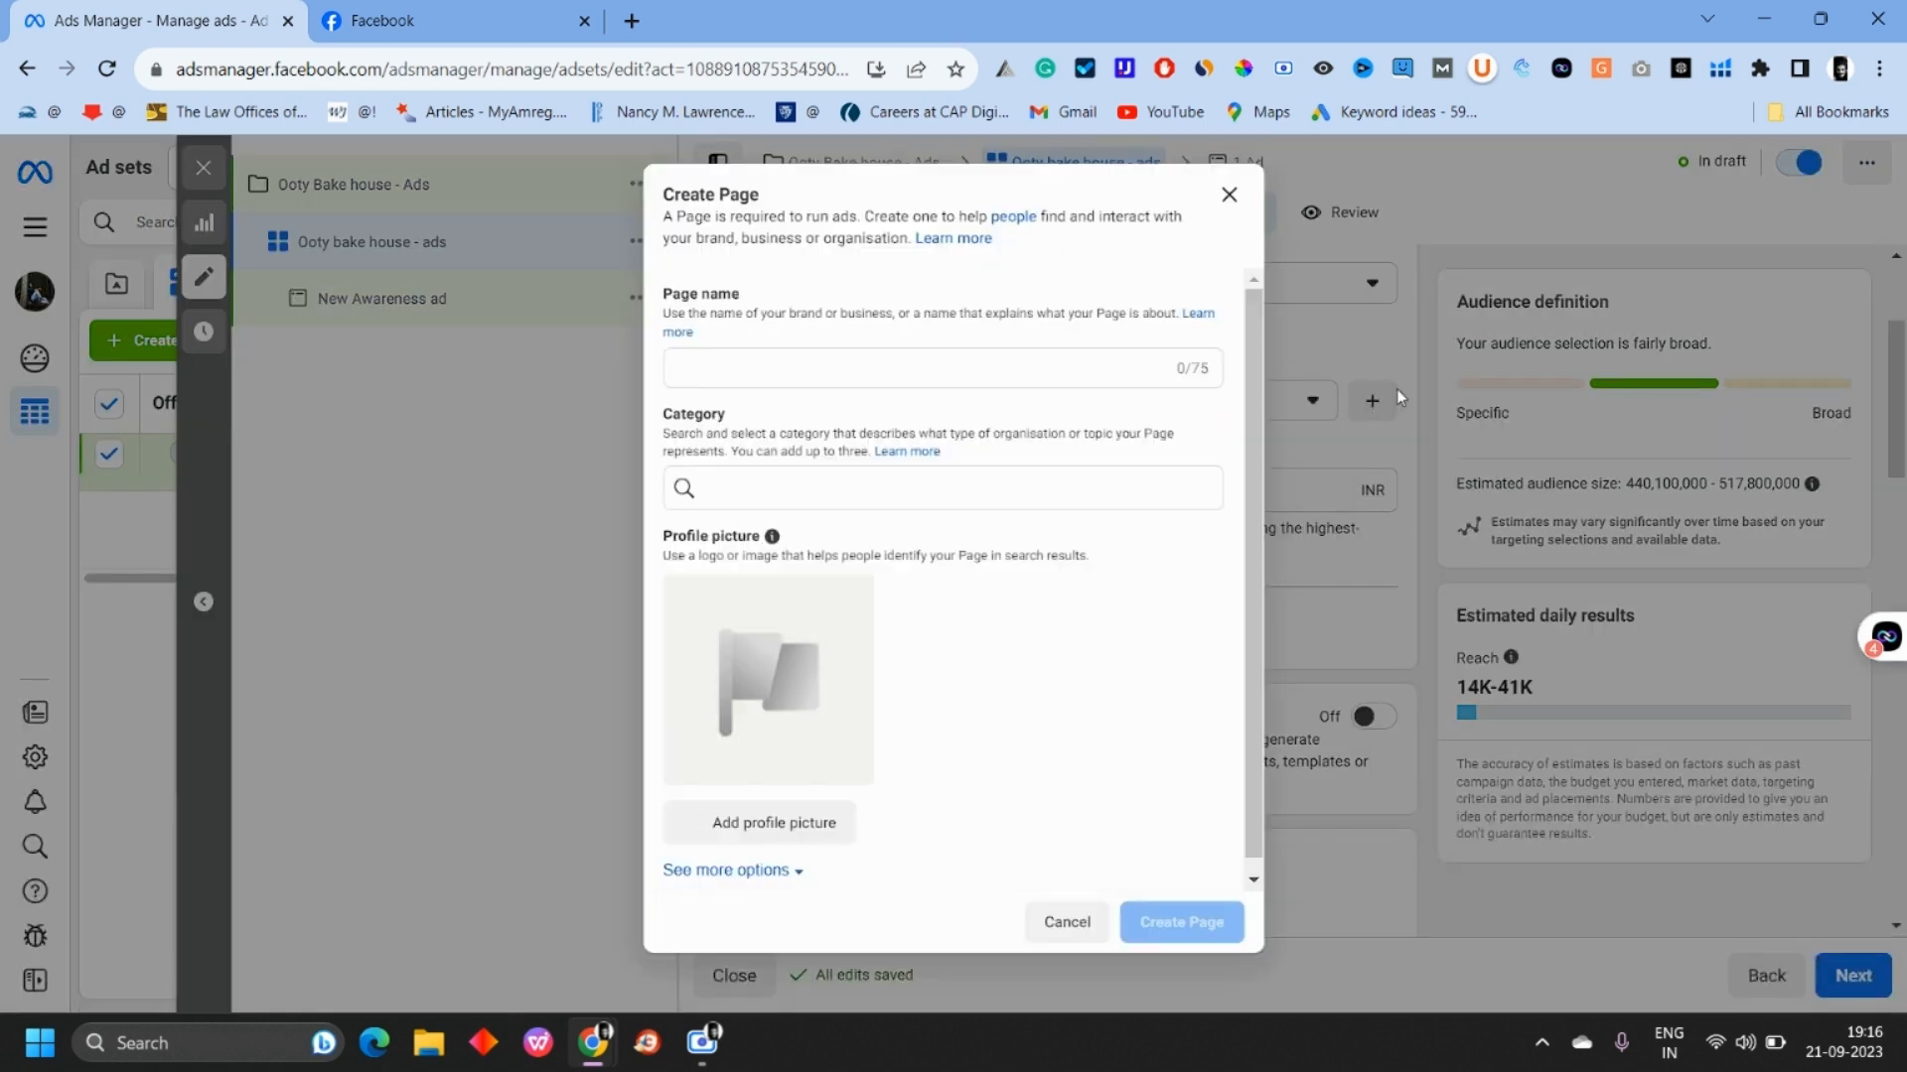
click(754, 367)
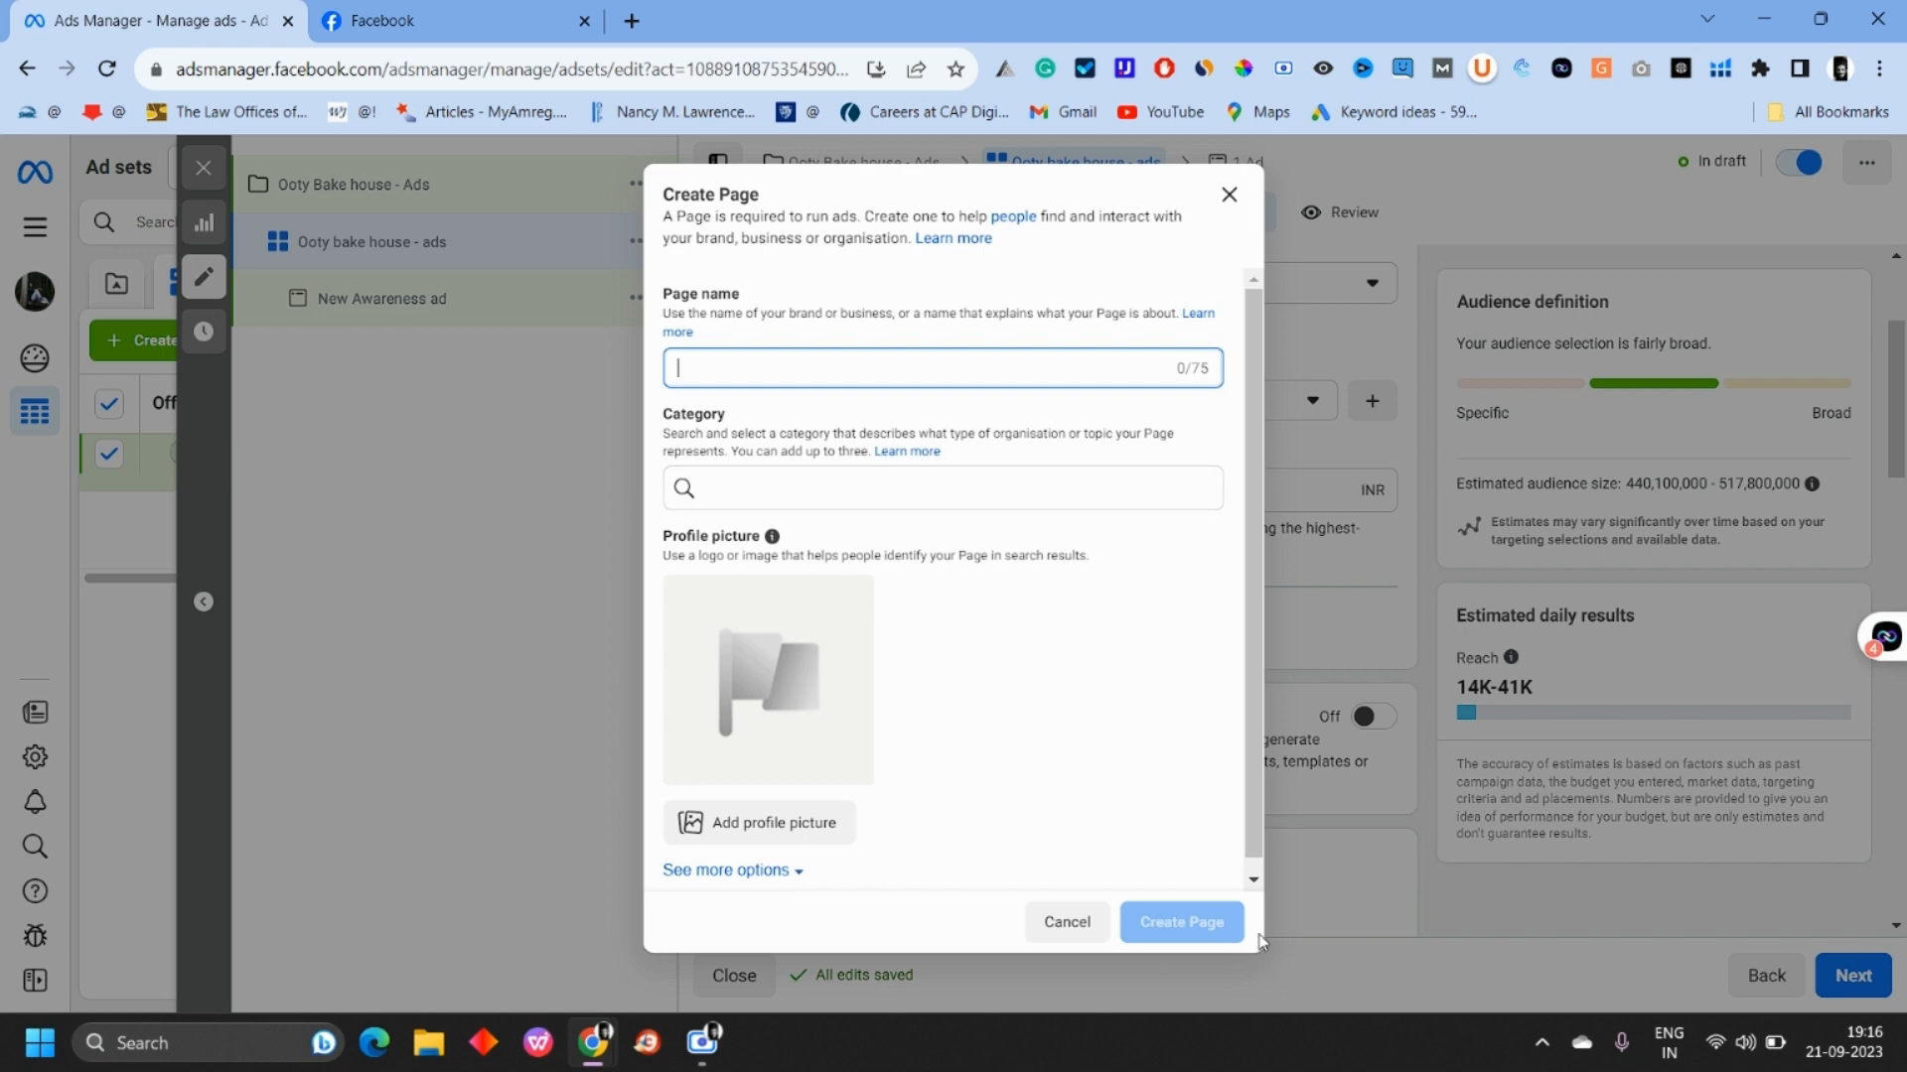
click(1059, 923)
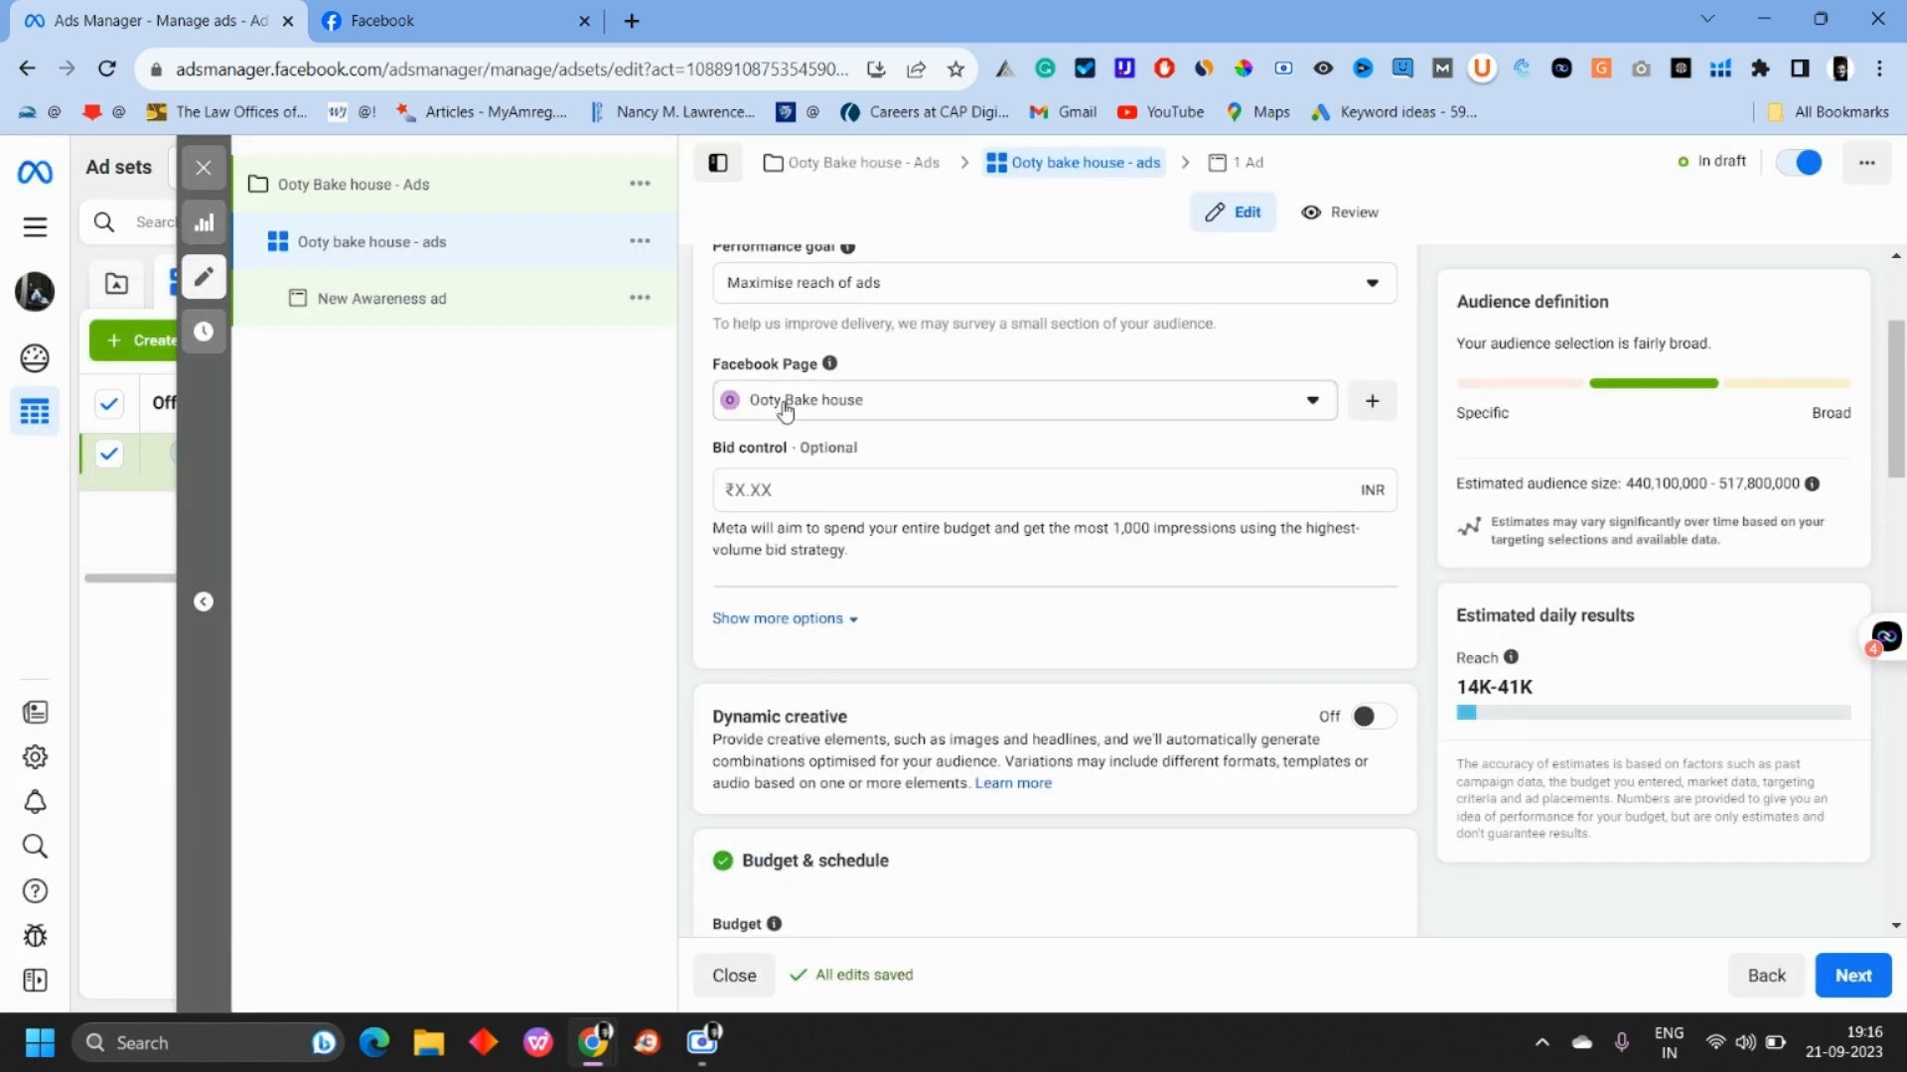
click(860, 407)
click(843, 404)
Change the ad set's budget type to Lifetime budget and set the amount to ₹50.00
scroll(923, 437, down, 5)
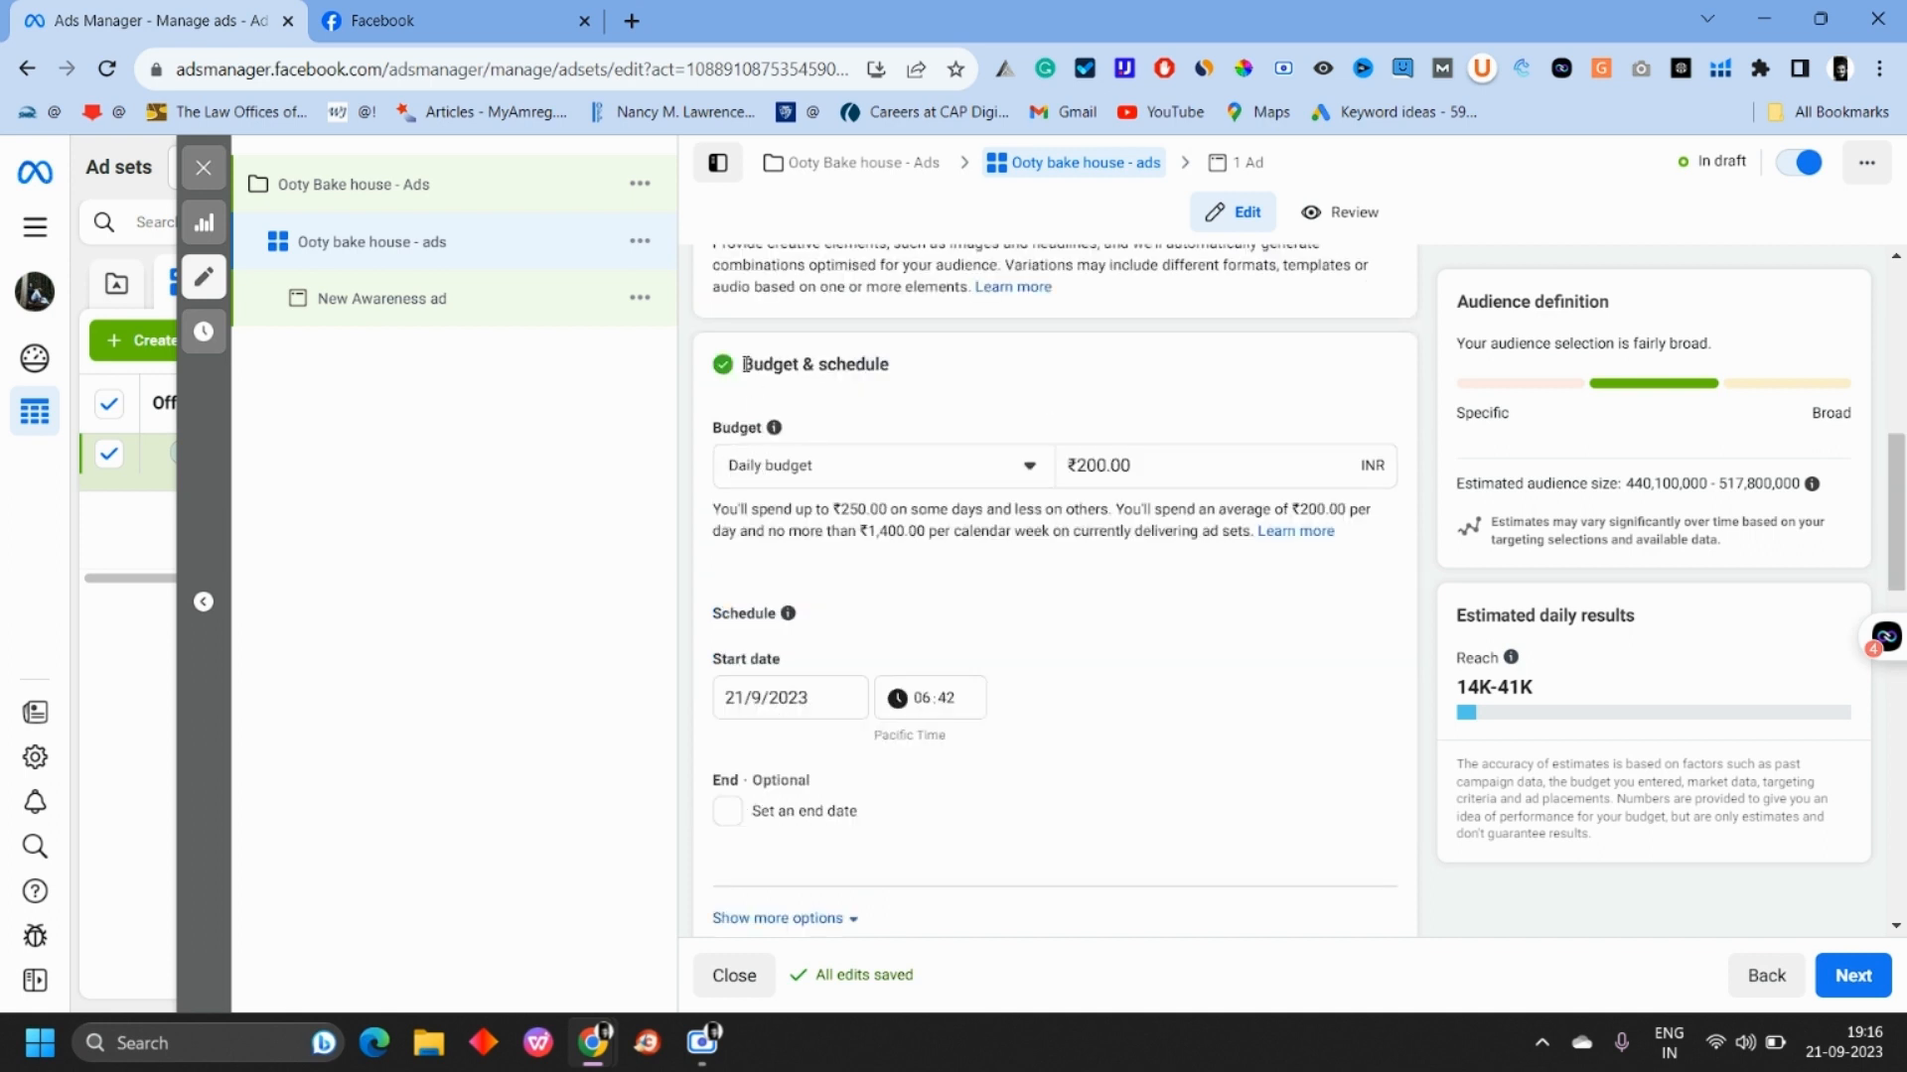
drag(745, 364, 961, 374)
click(960, 374)
click(1023, 472)
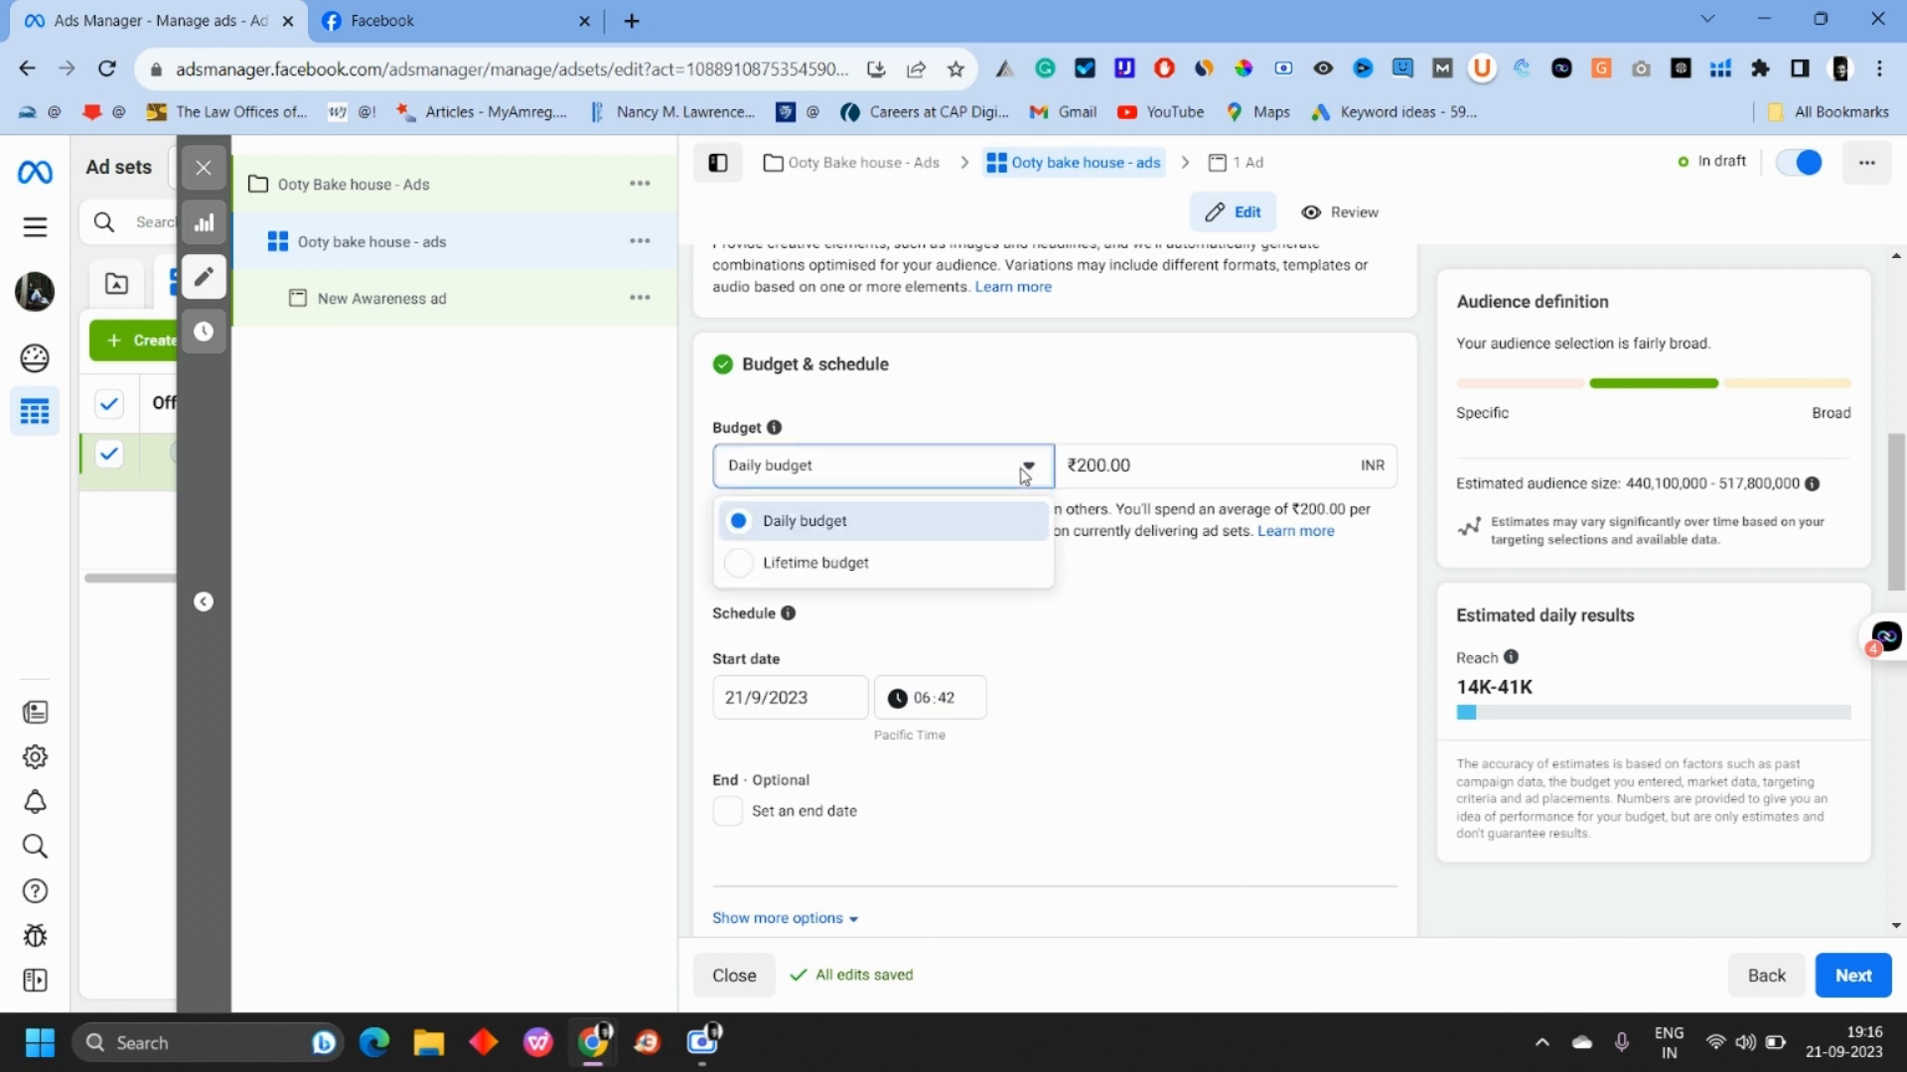
click(778, 561)
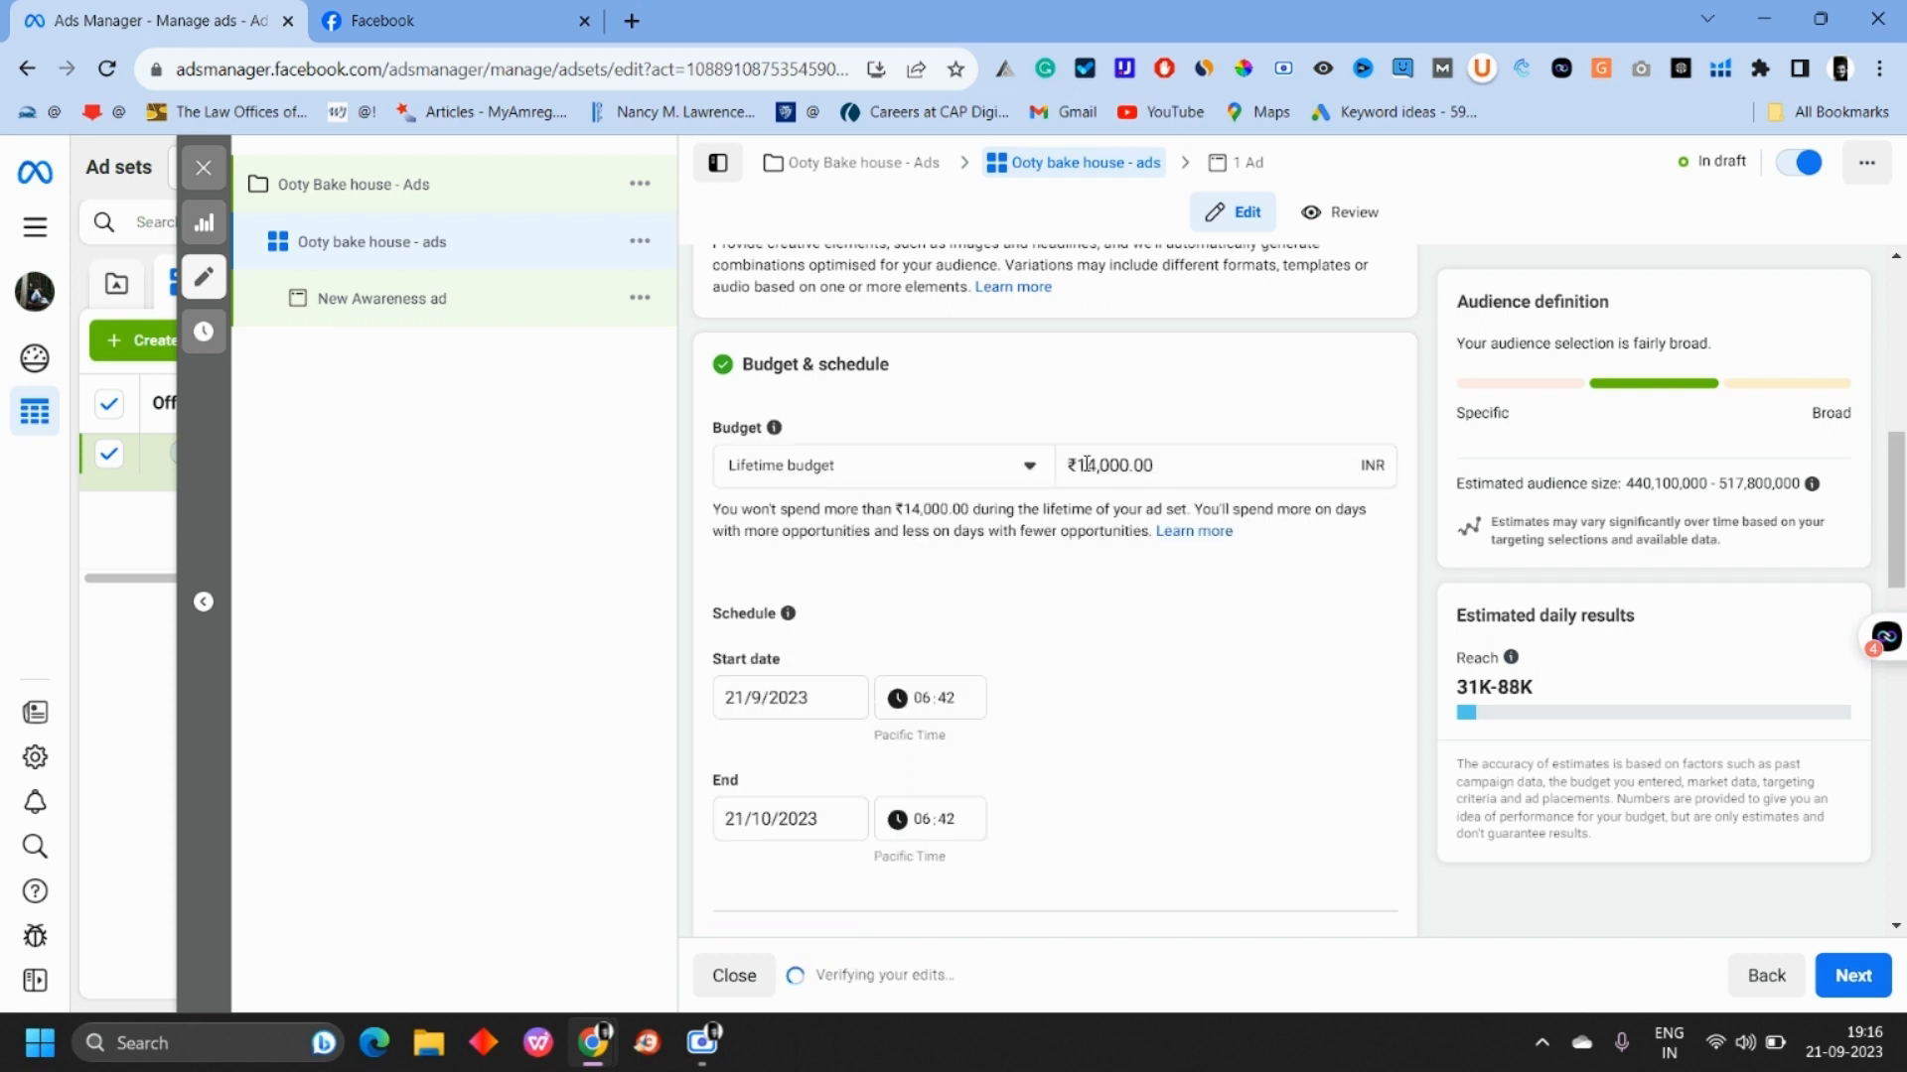
click(1085, 464)
drag(1085, 464, 1184, 464)
click(1183, 465)
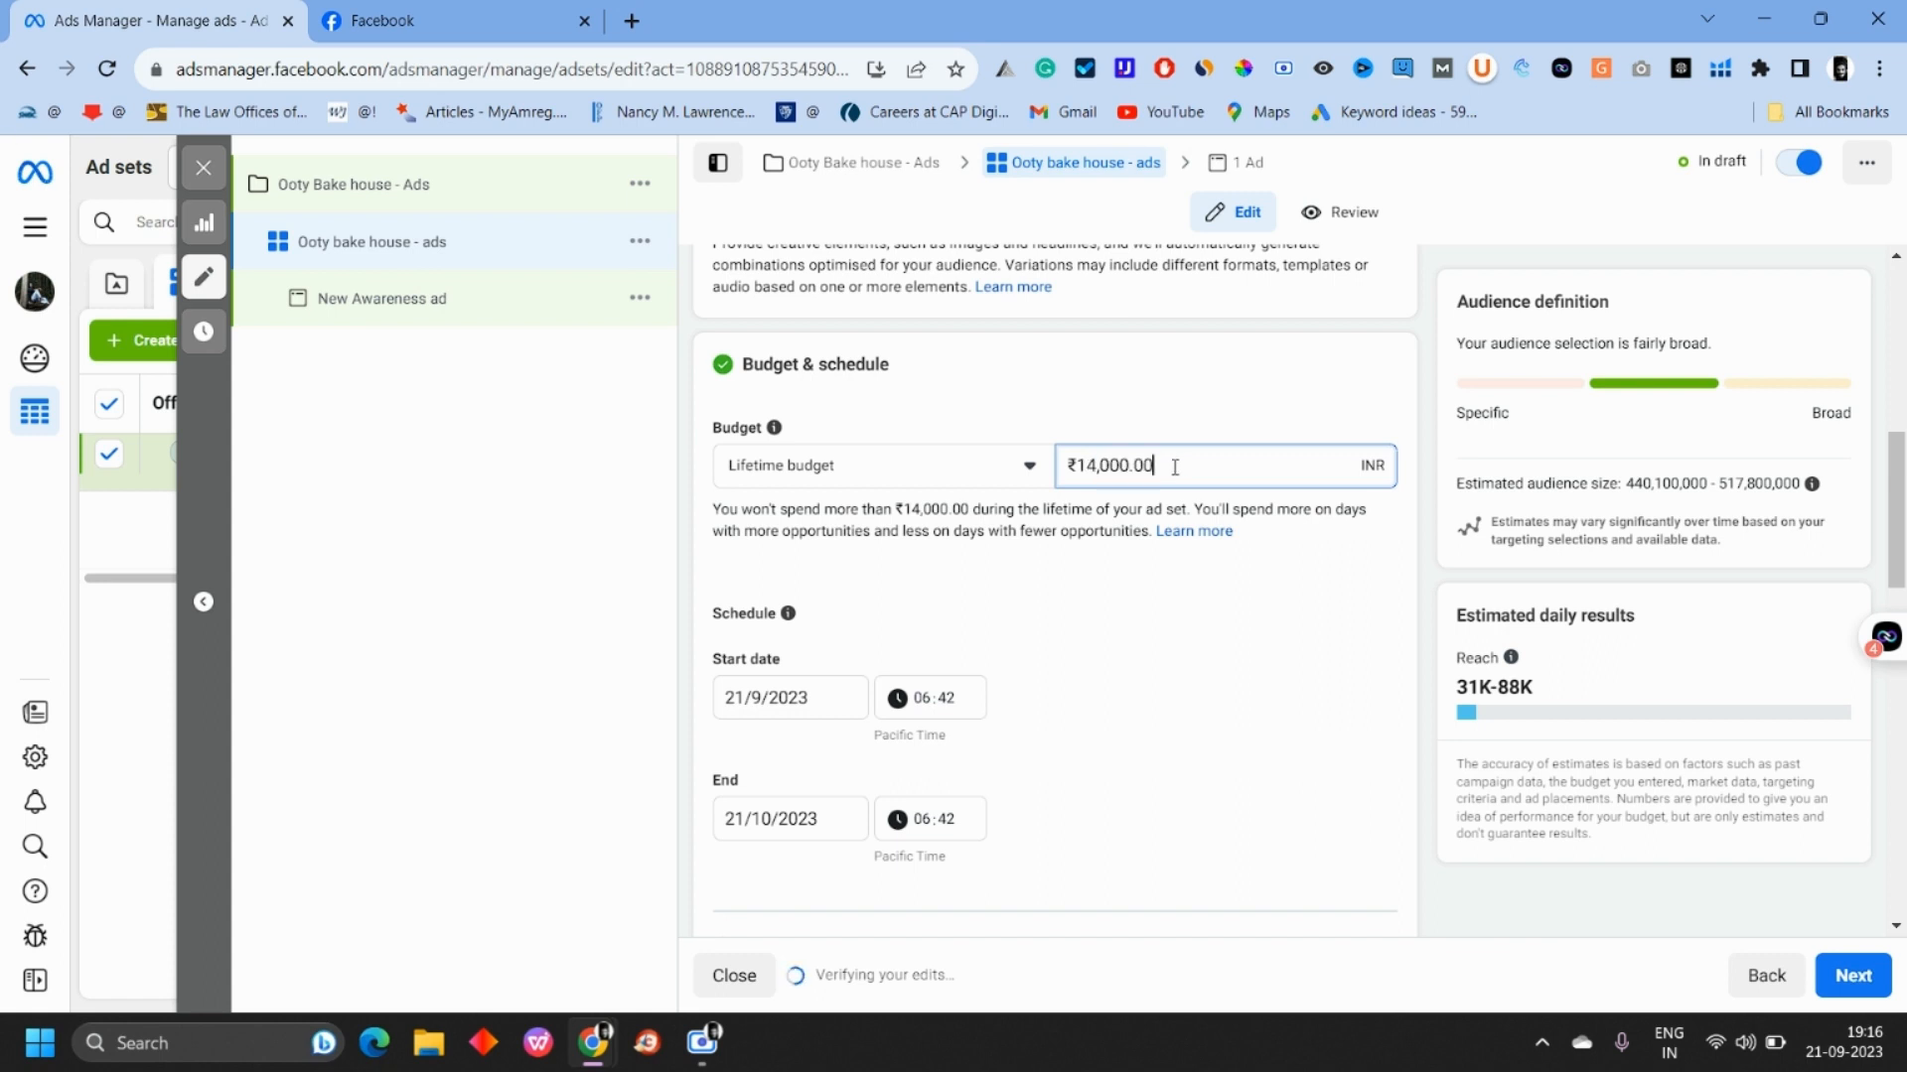
drag(1175, 467, 1081, 464)
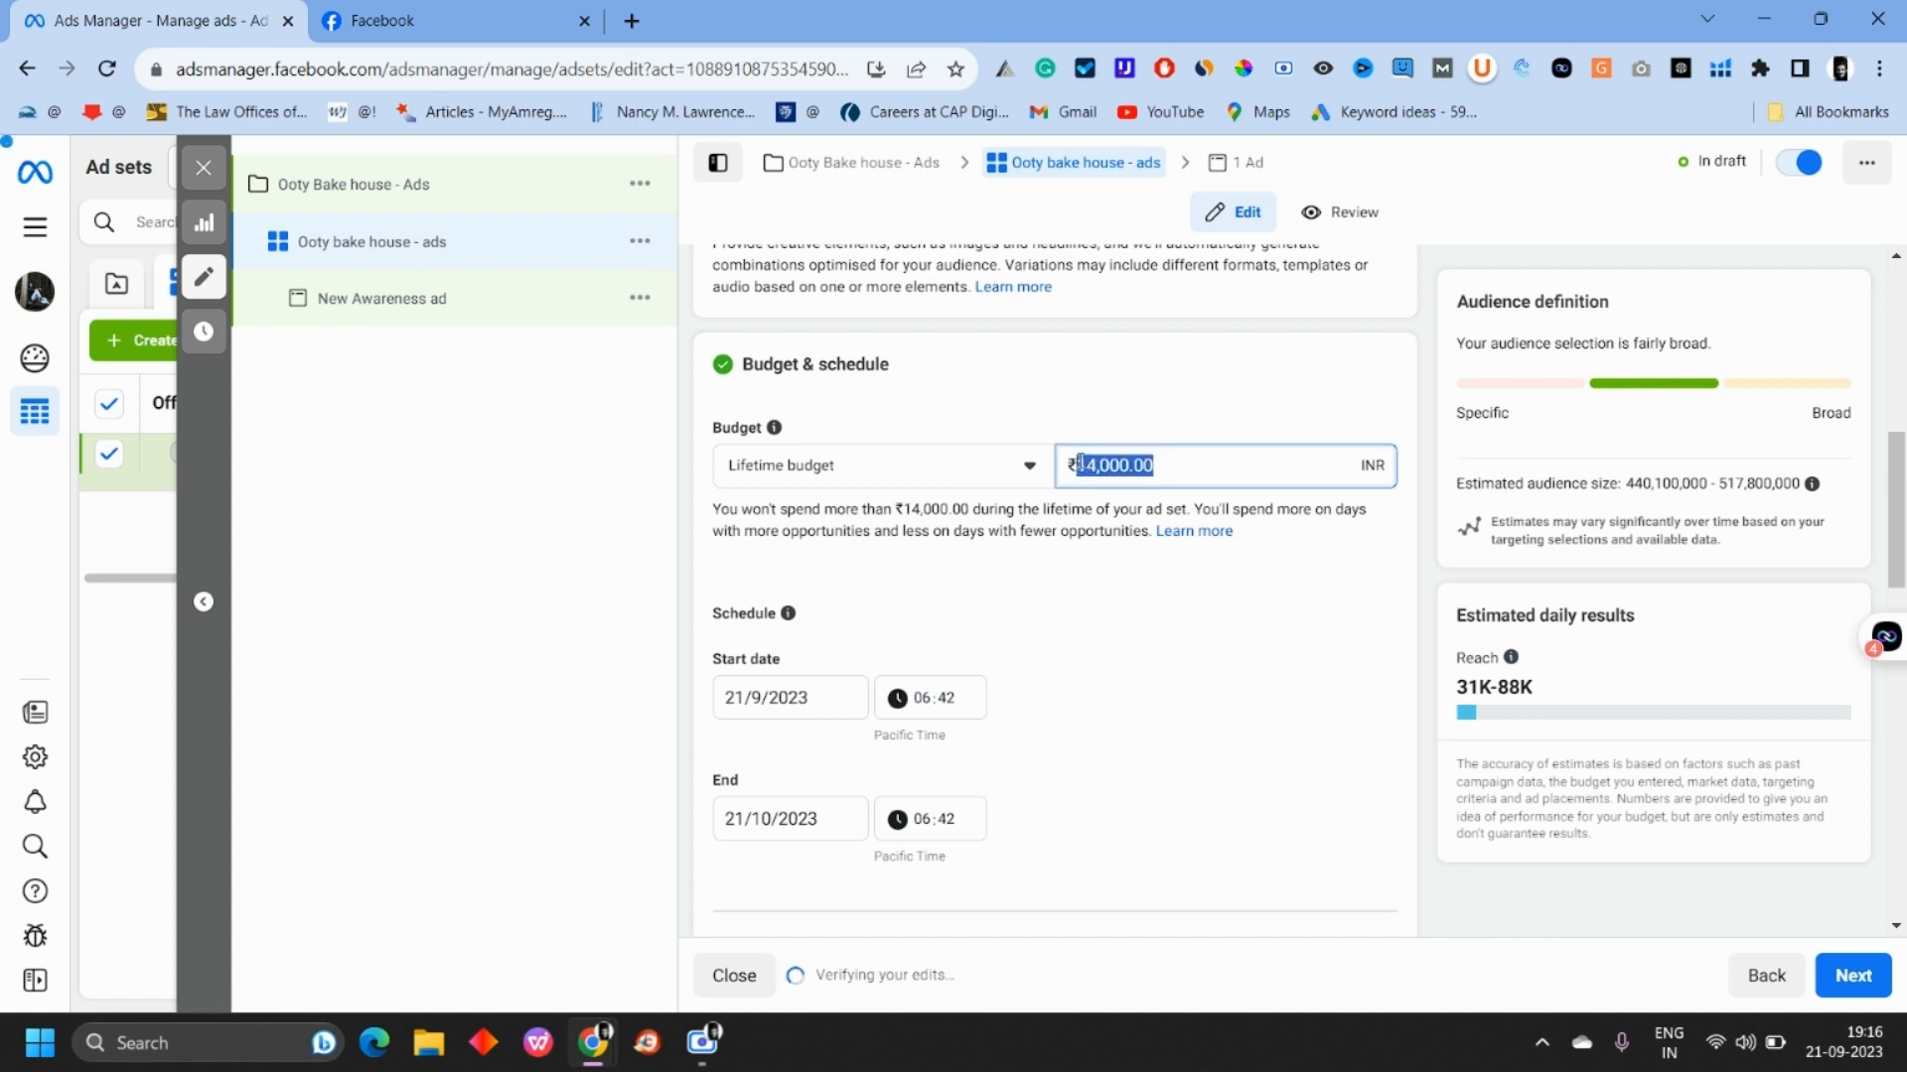
text(10)
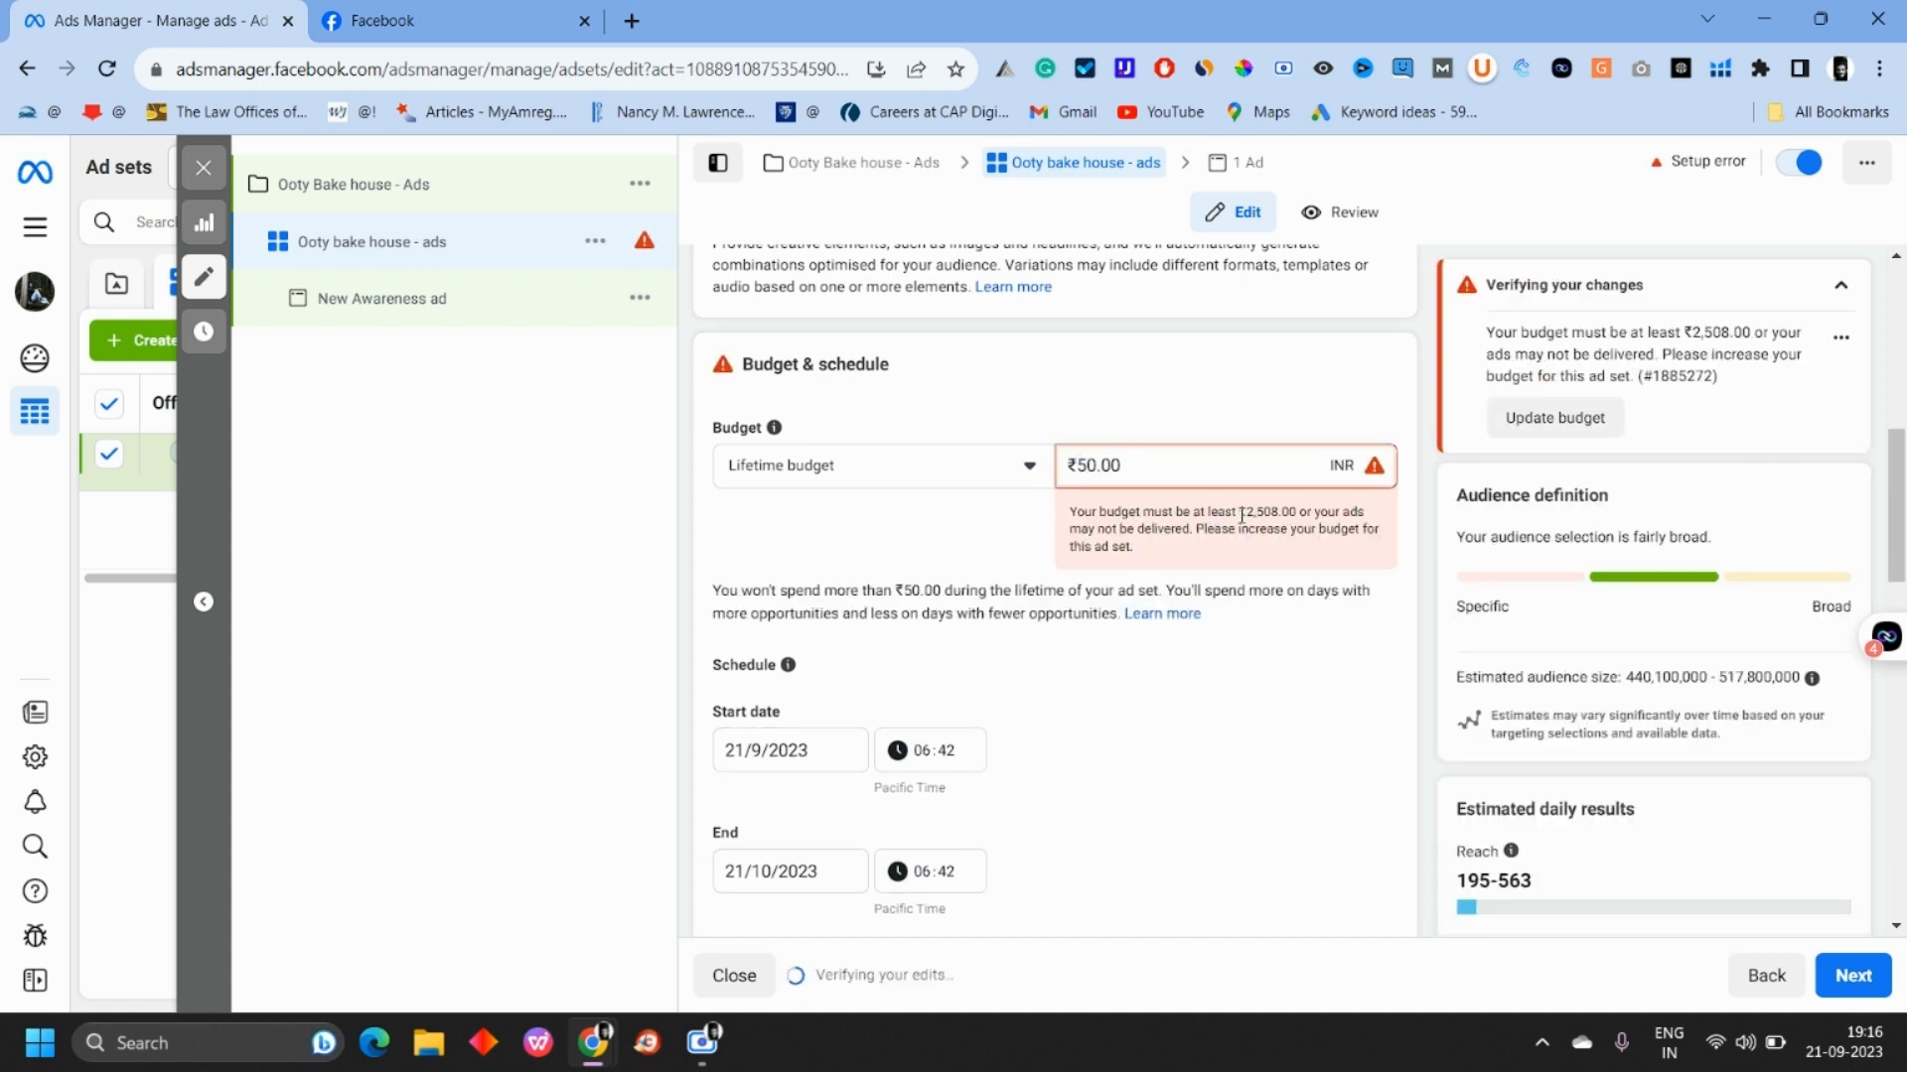
drag(1245, 514, 1278, 513)
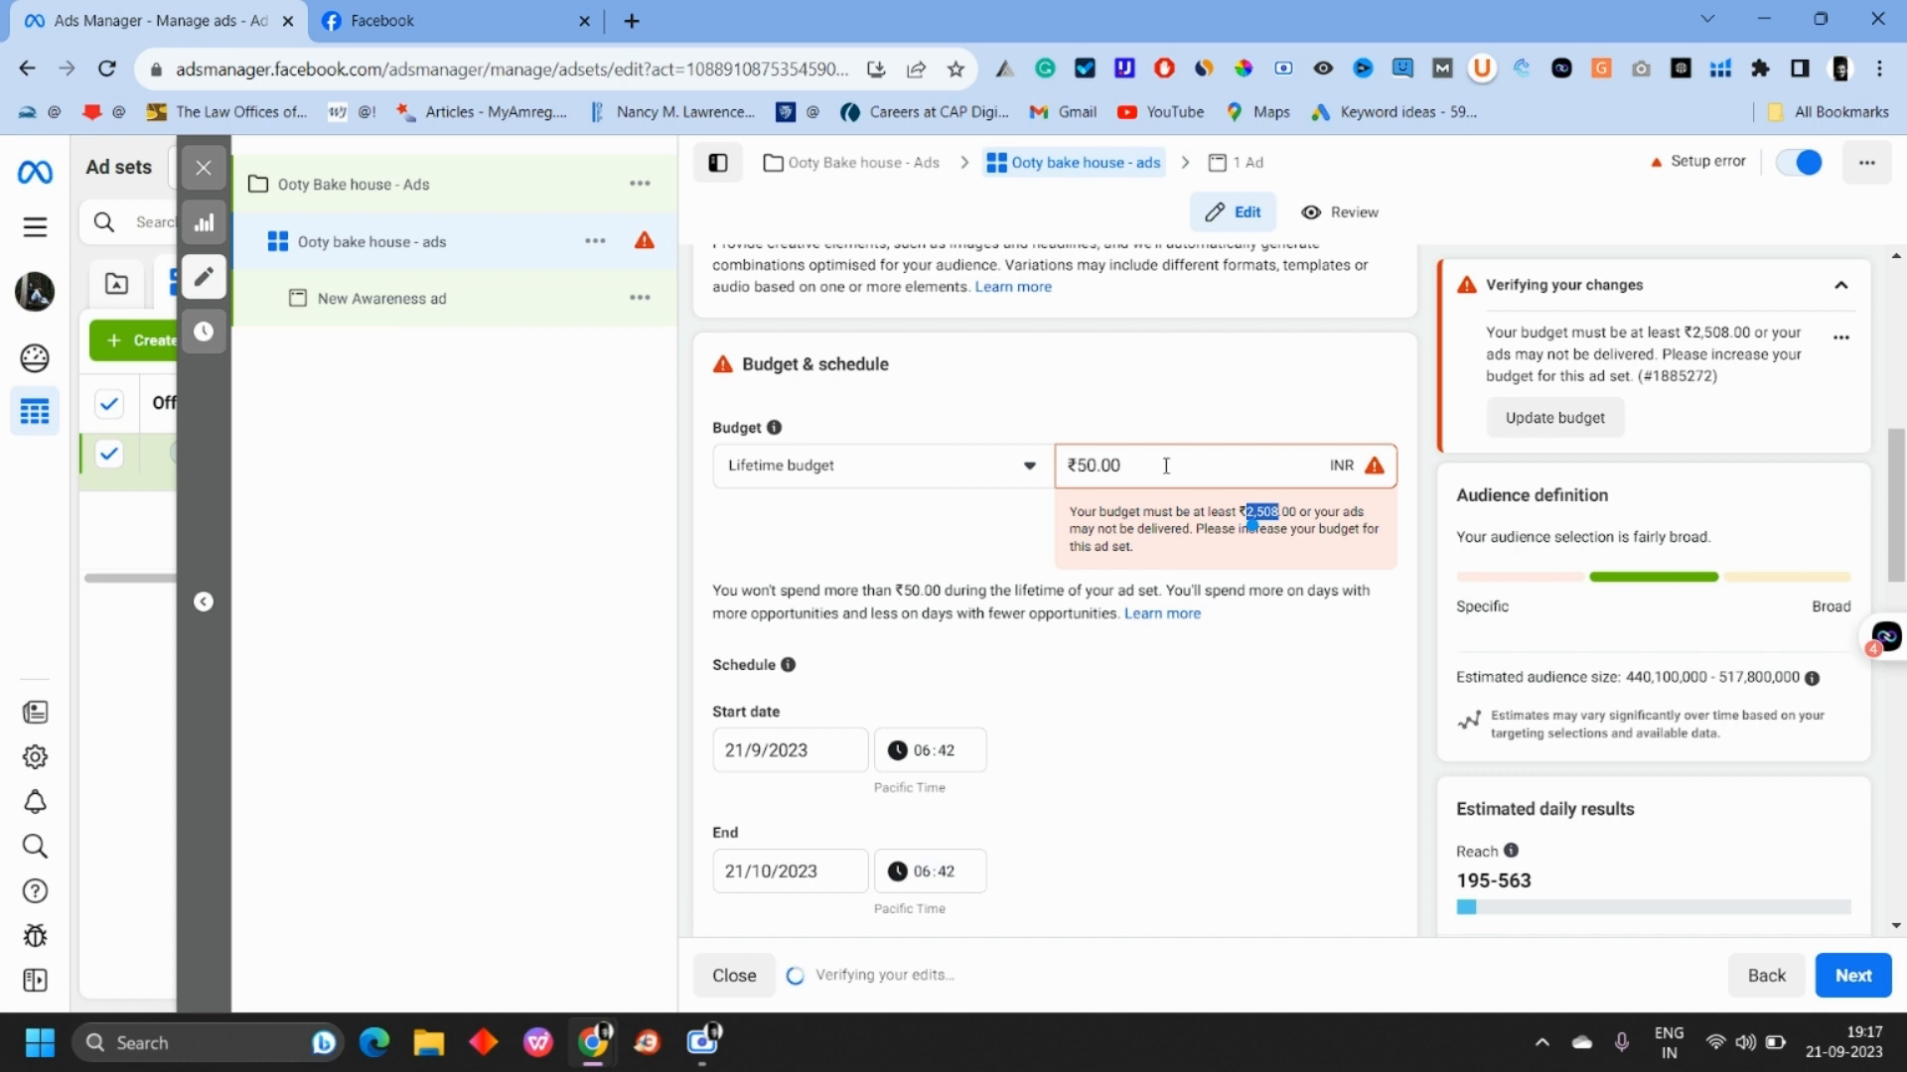
Switch the ad set back to Daily budget and set the amount to ₹59.00
click(988, 475)
click(784, 520)
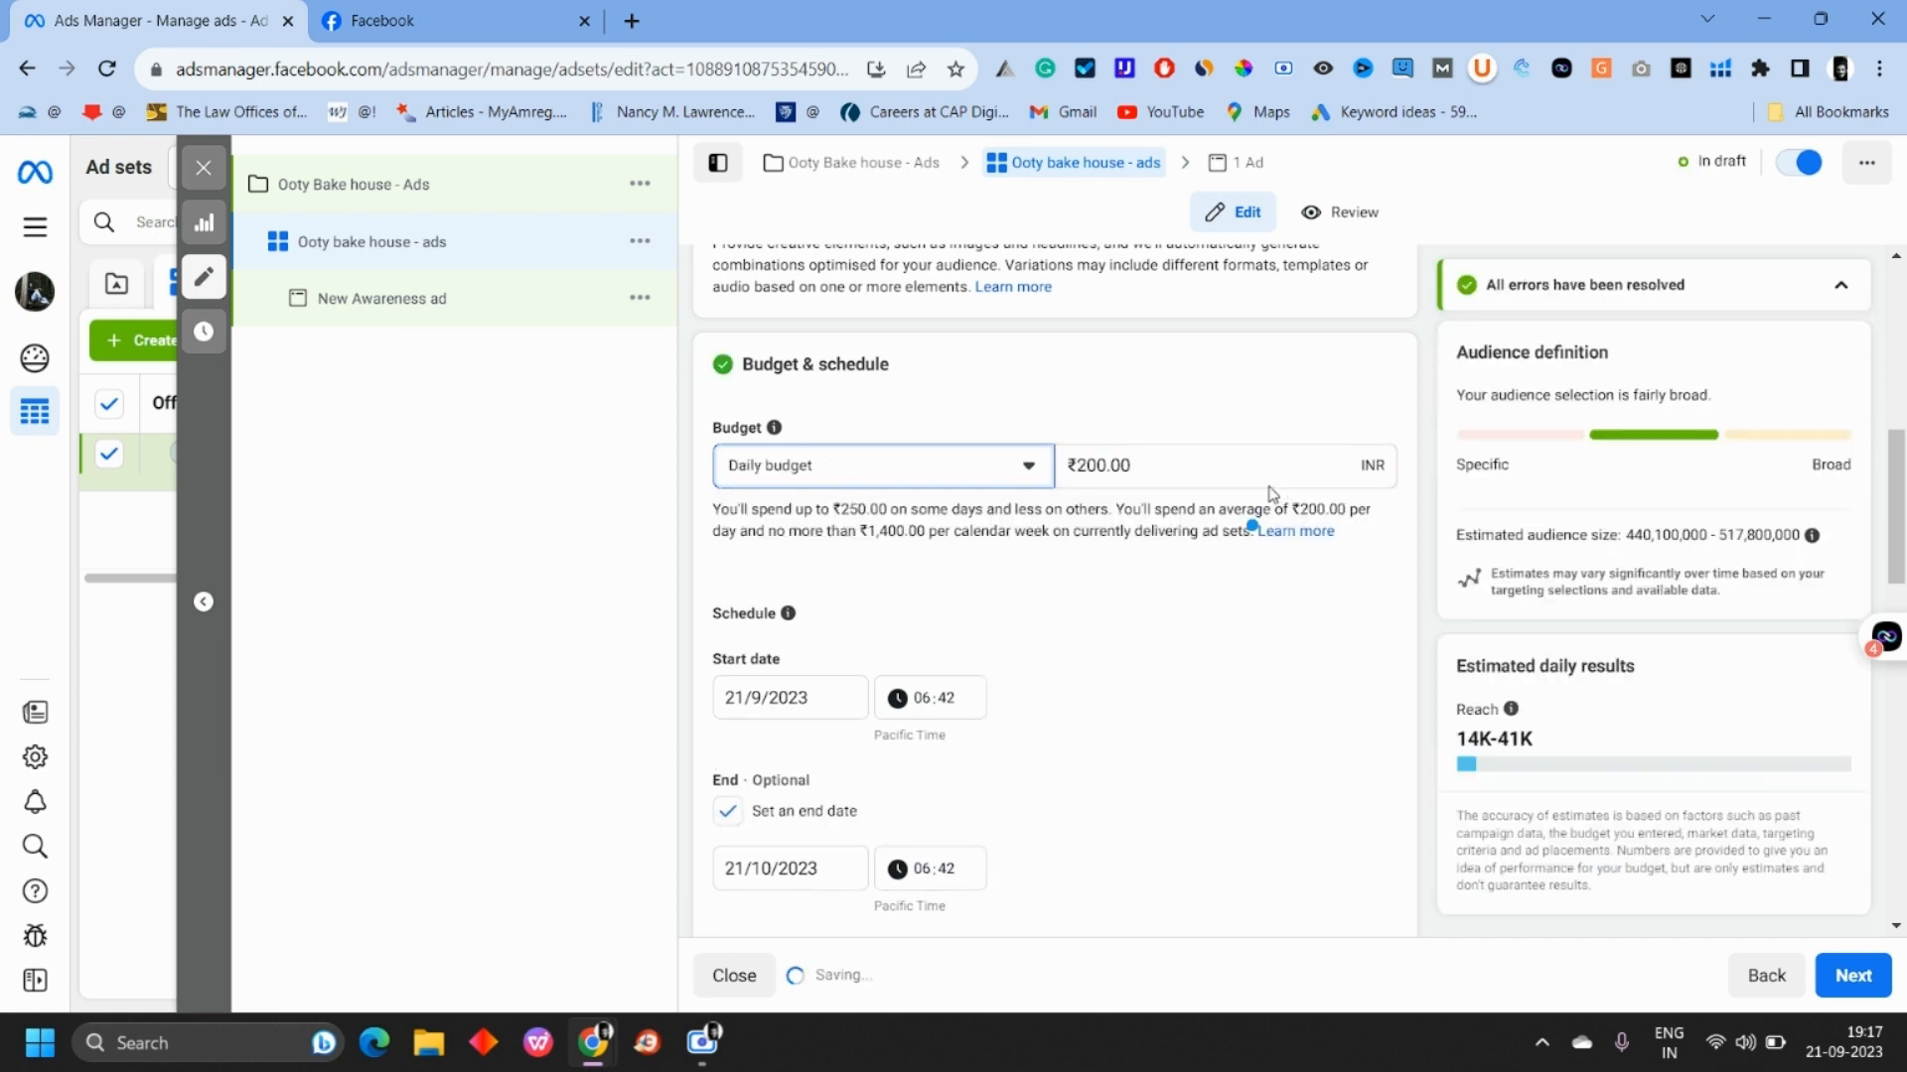
click(1147, 471)
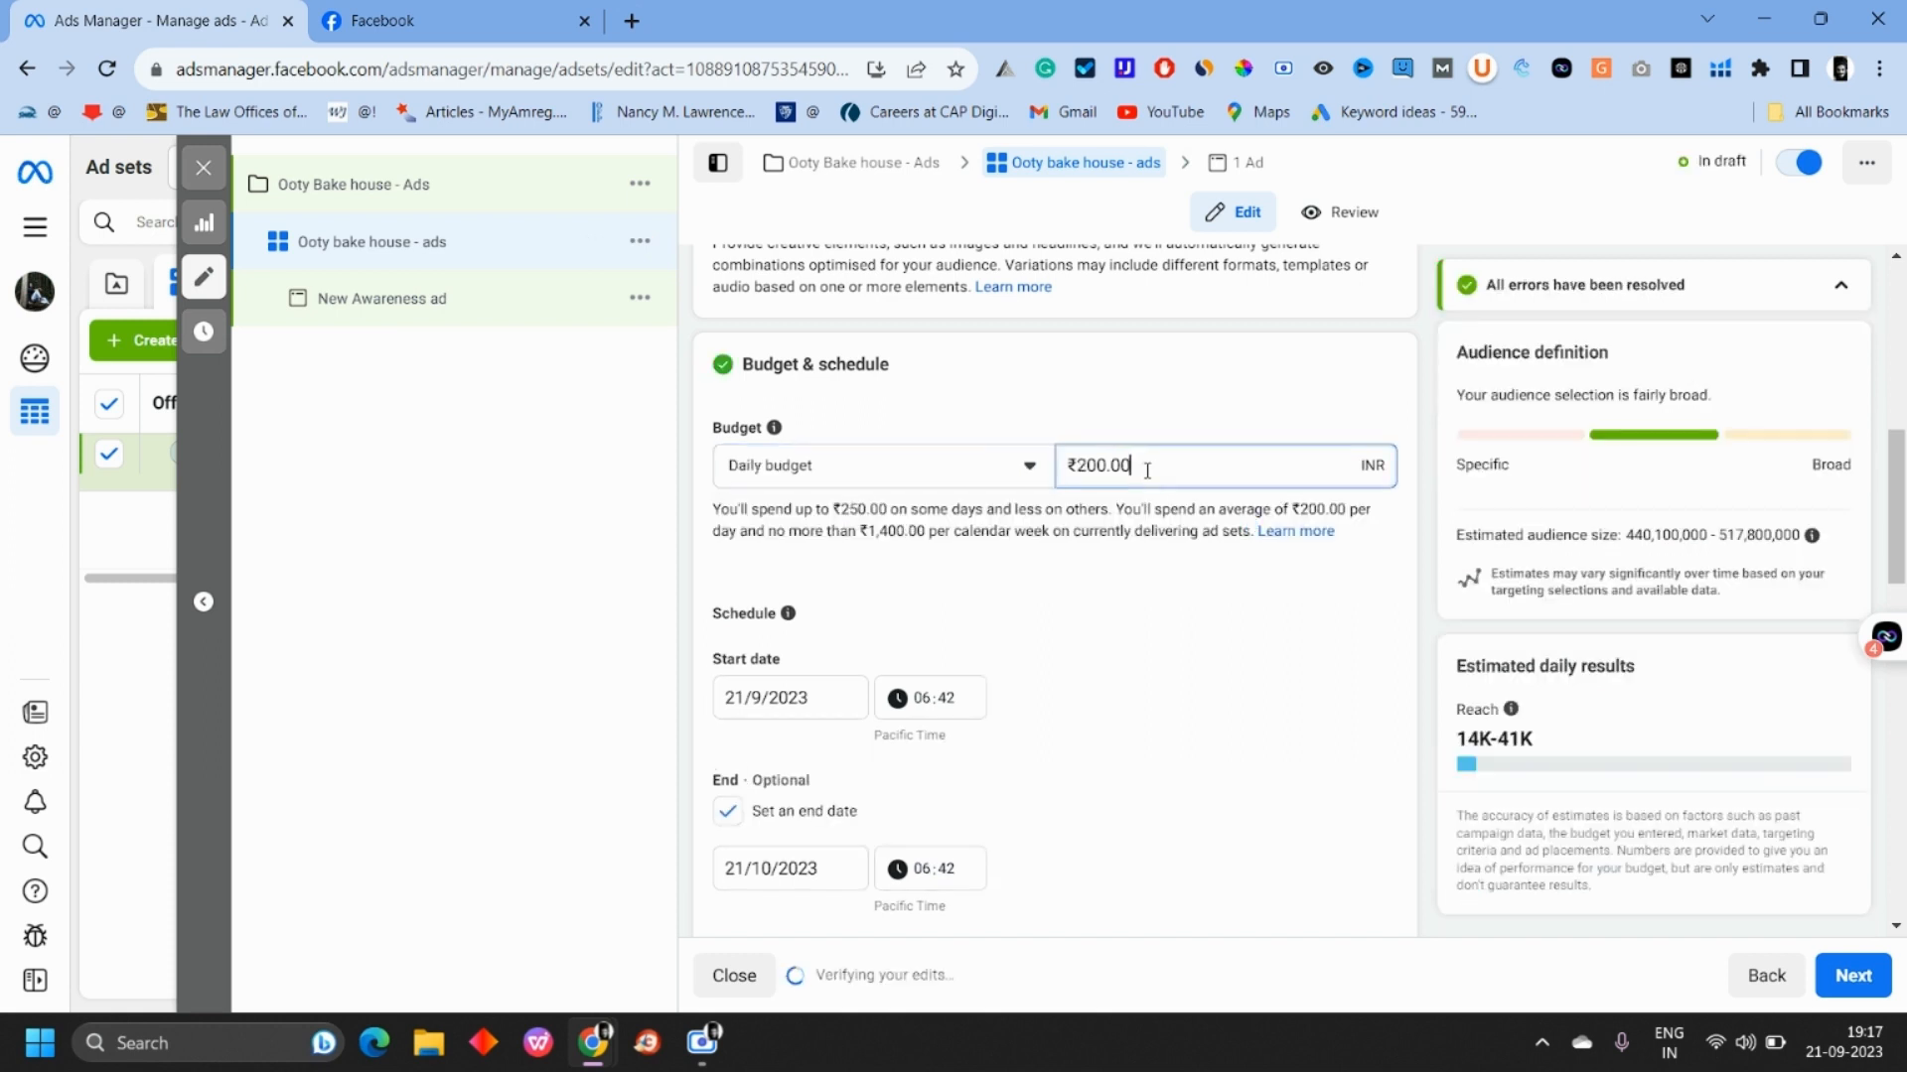
drag(1134, 466, 1074, 465)
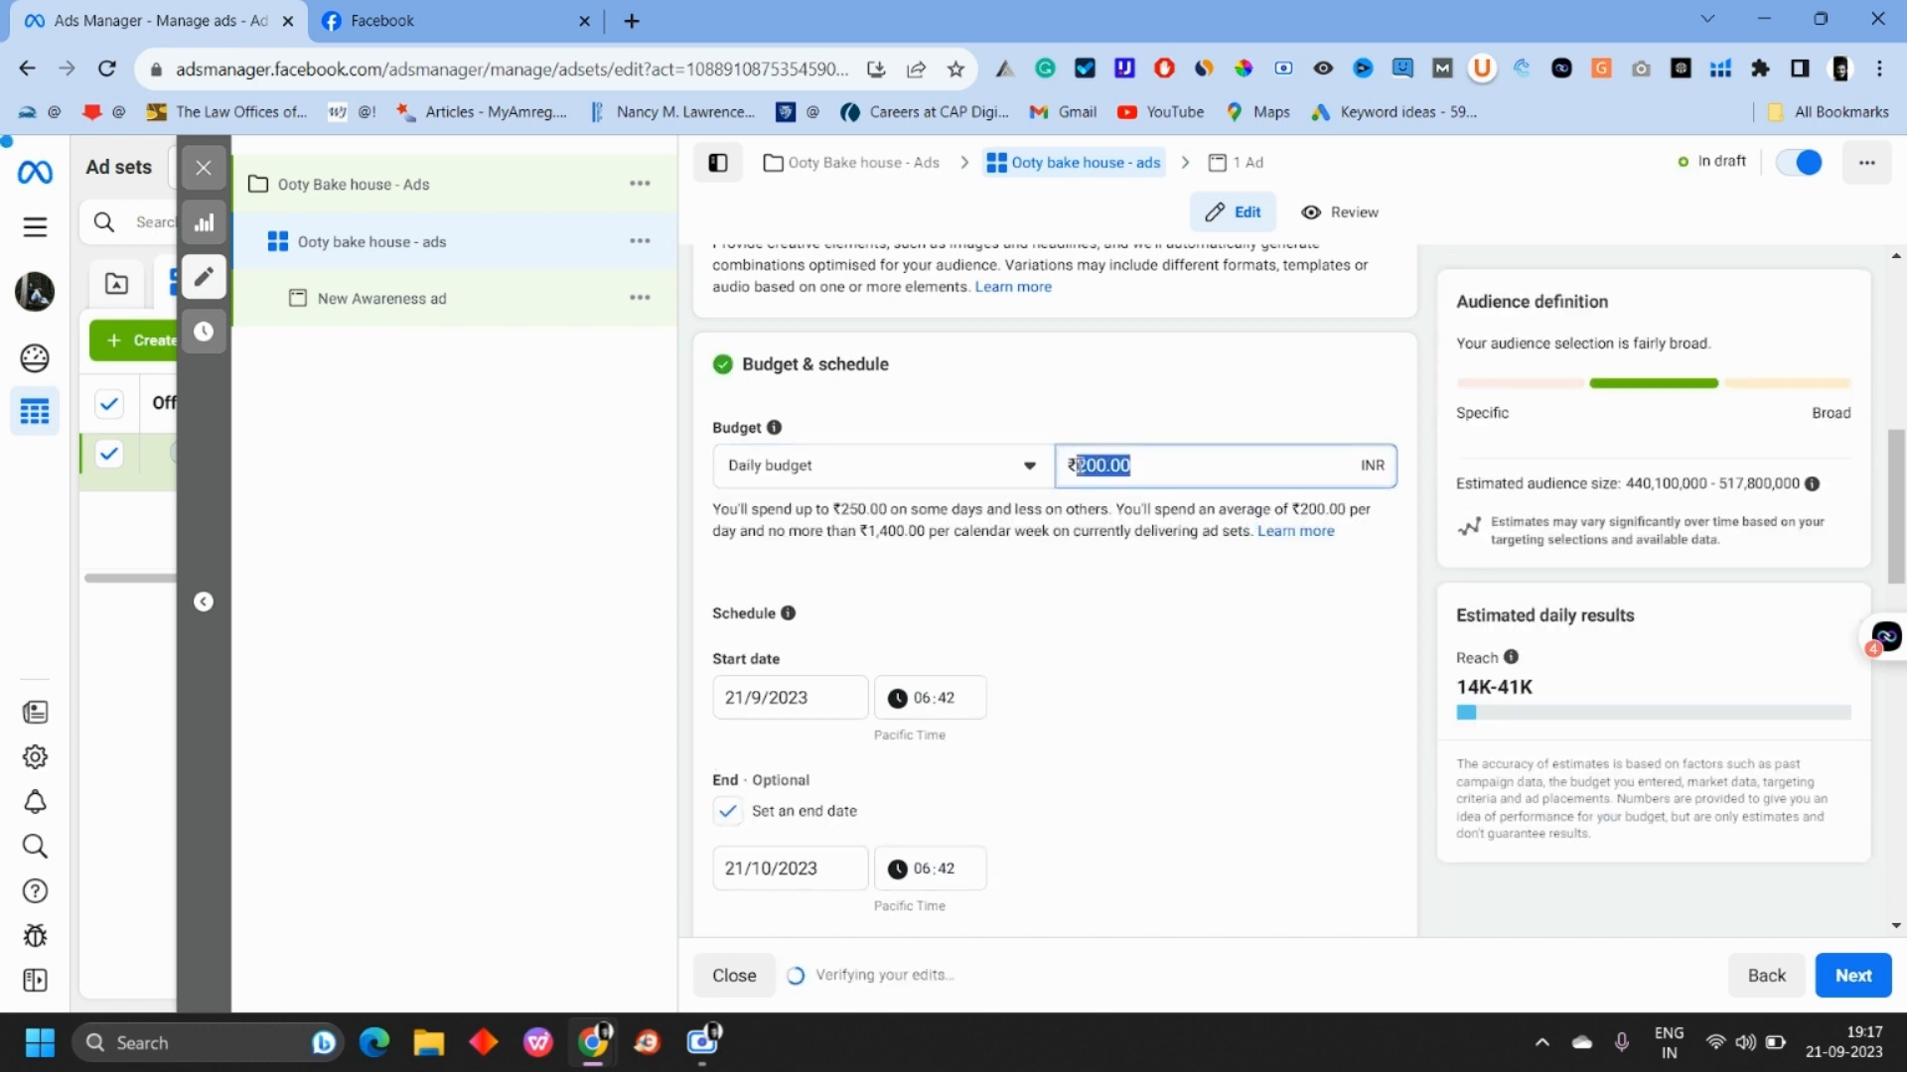
text(59)
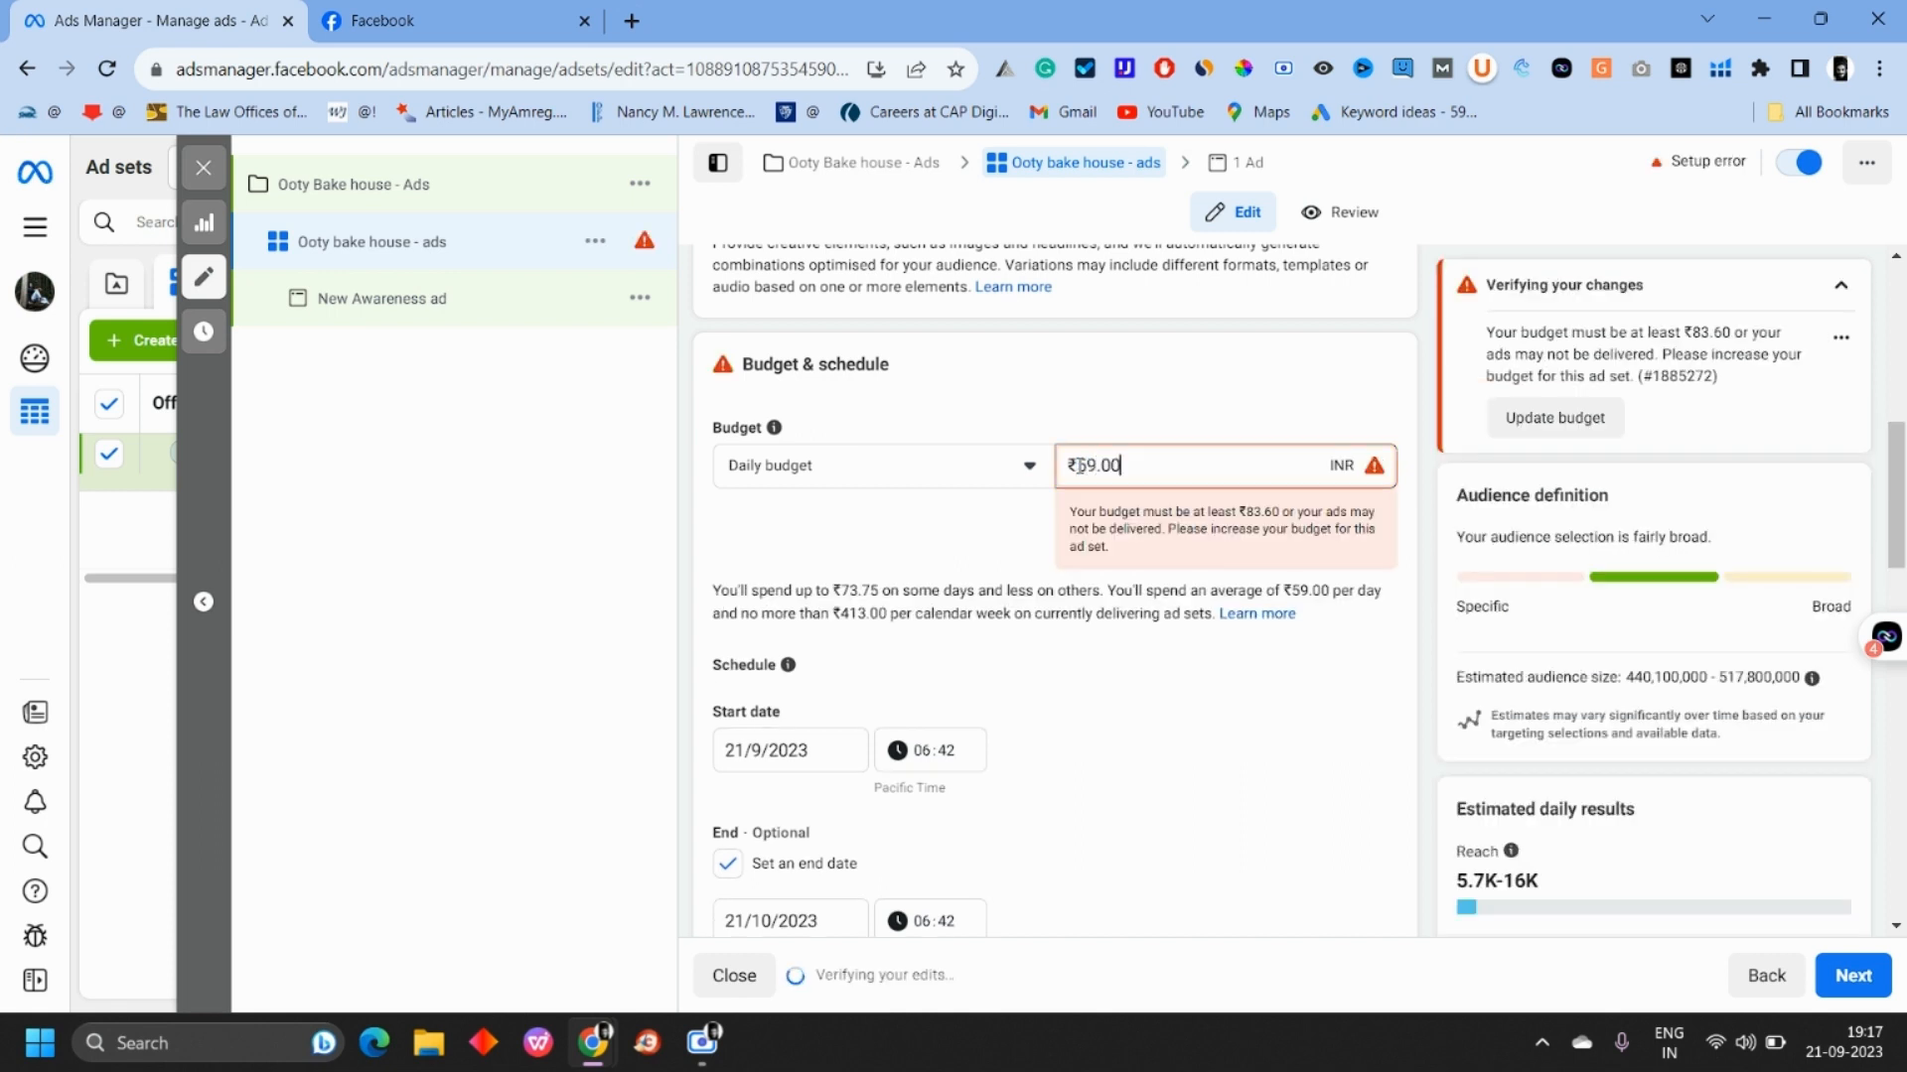
drag(1248, 512, 1264, 511)
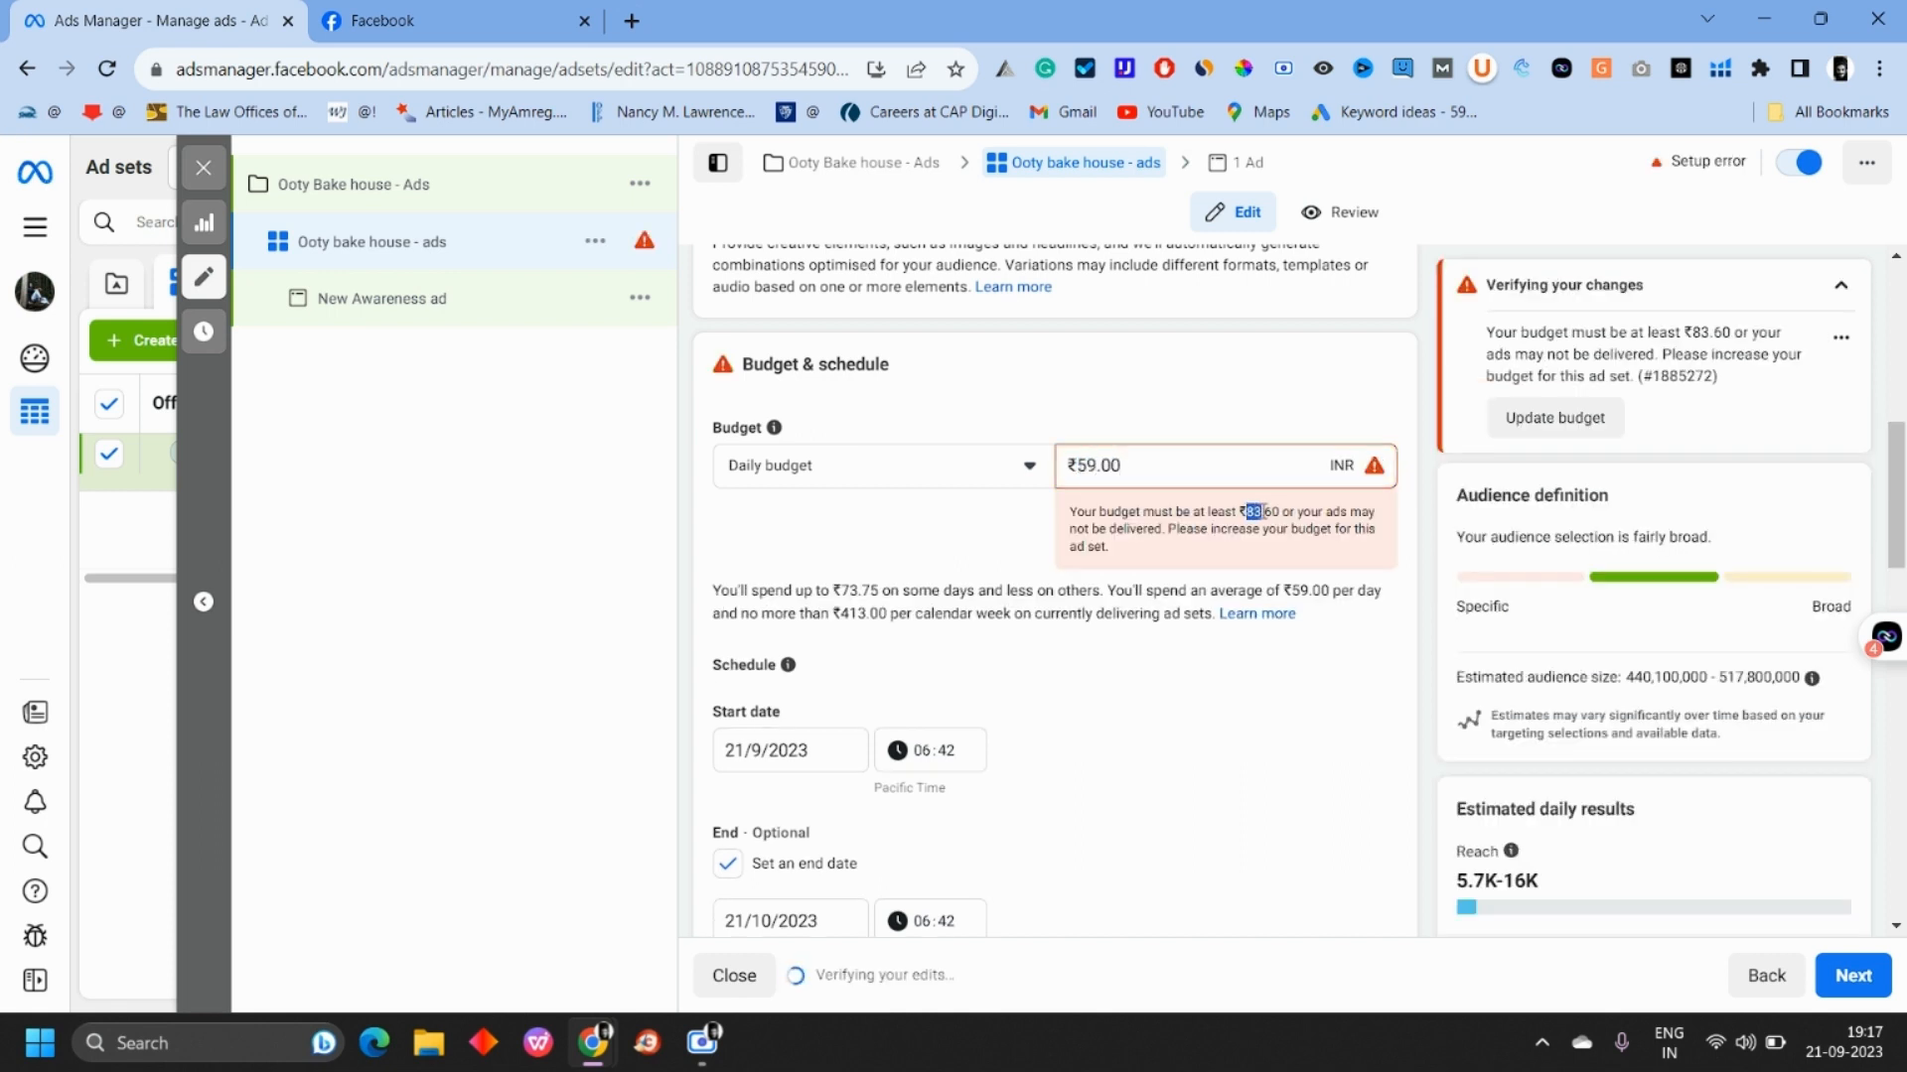
click(1253, 511)
drag(1275, 512, 1248, 511)
click(1262, 512)
Set the ad set's daily budget to ₹200.00
double_click(1104, 465)
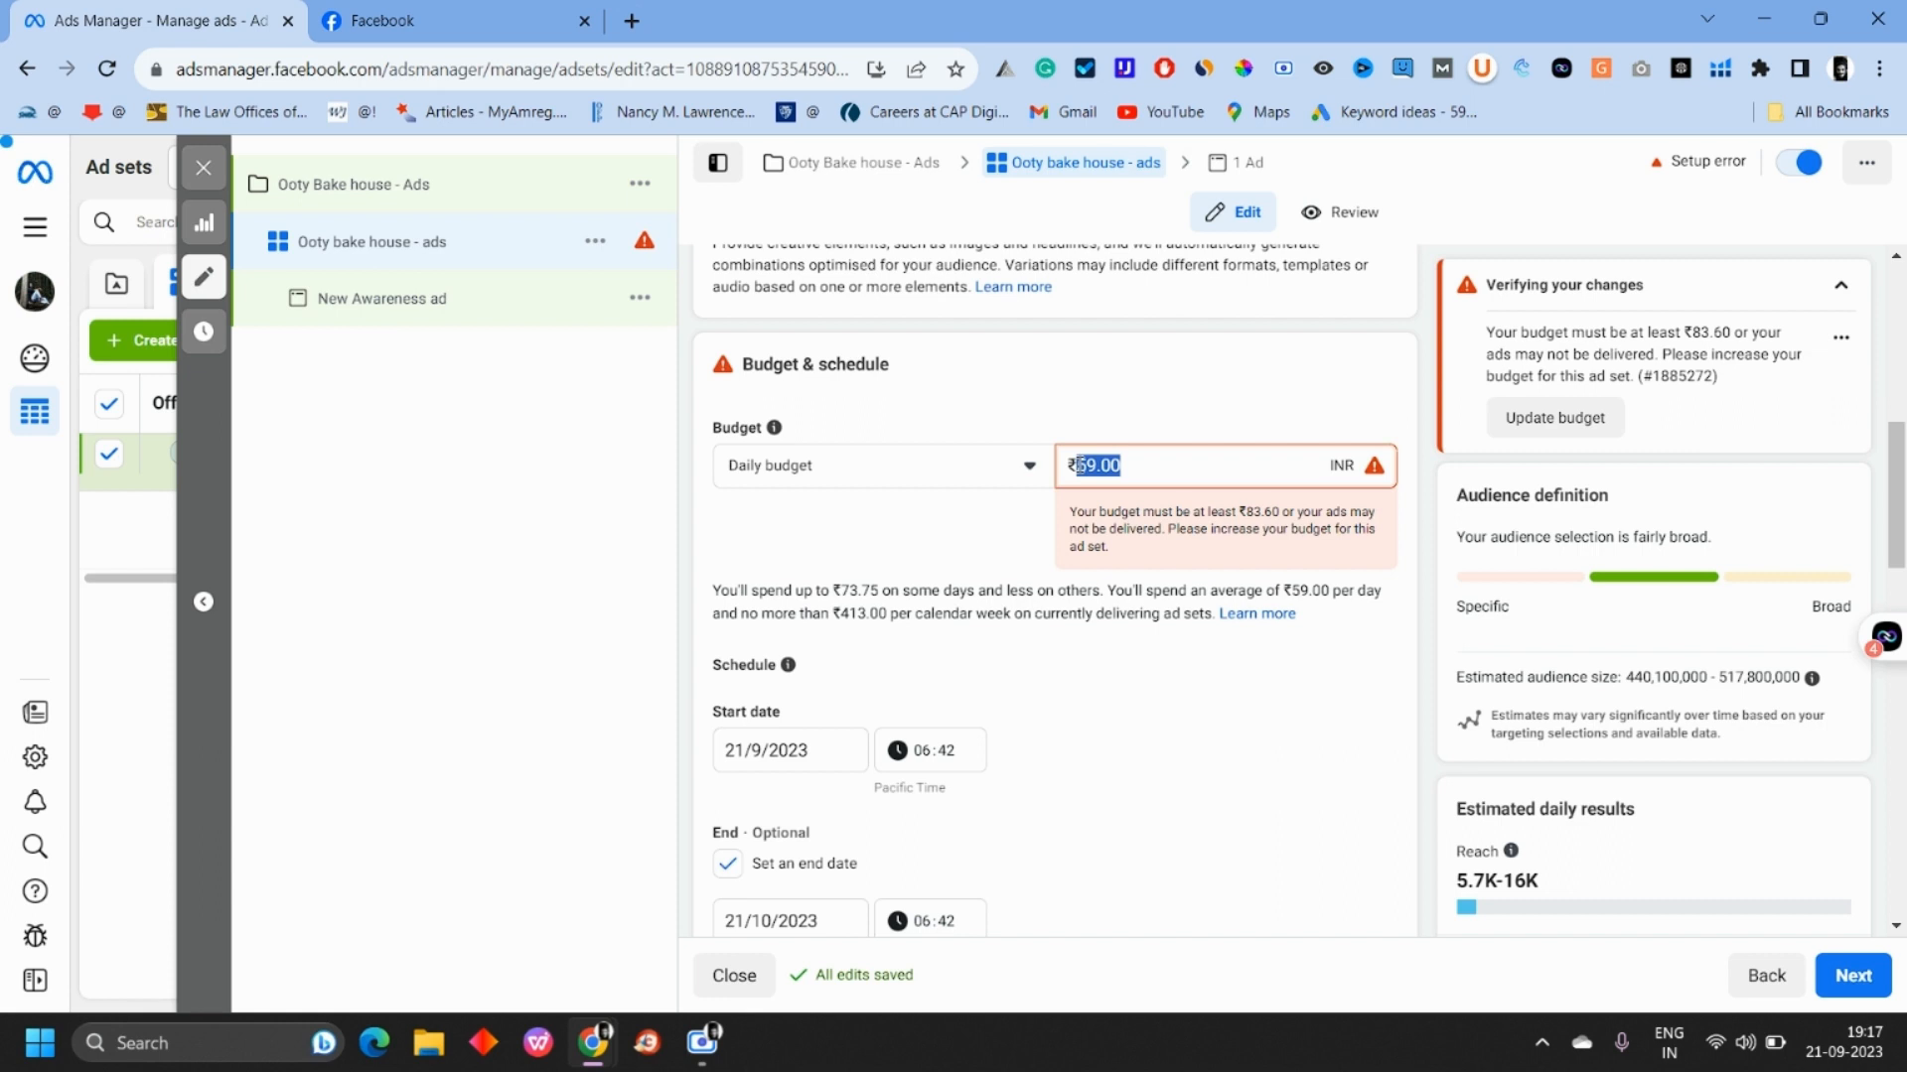
text(200)
click(1175, 413)
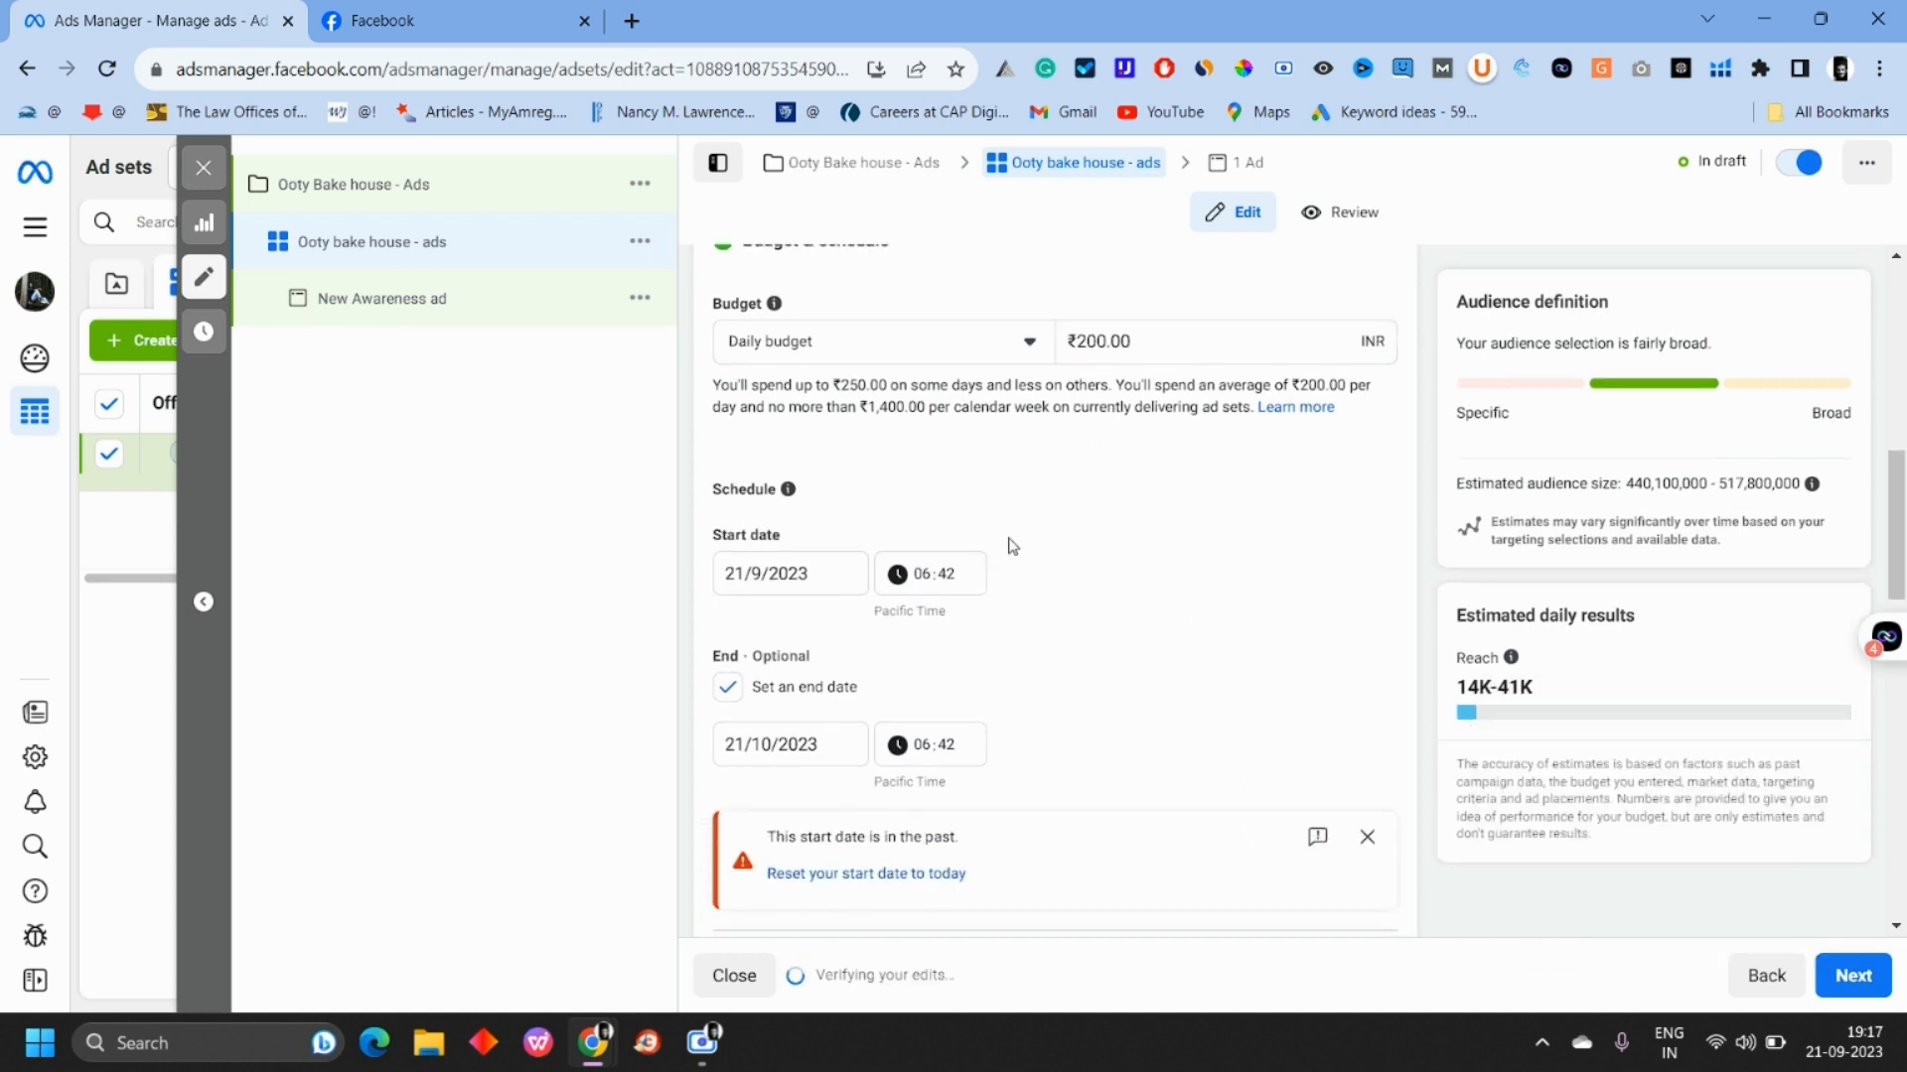
Set the ad set's end date to 23/9/2023 and reset its start date to today
scroll(993, 615, down, 3)
scroll(978, 695, up, 5)
scroll(991, 586, down, 2)
drag(715, 545, 800, 548)
scroll(1104, 552, down, 1)
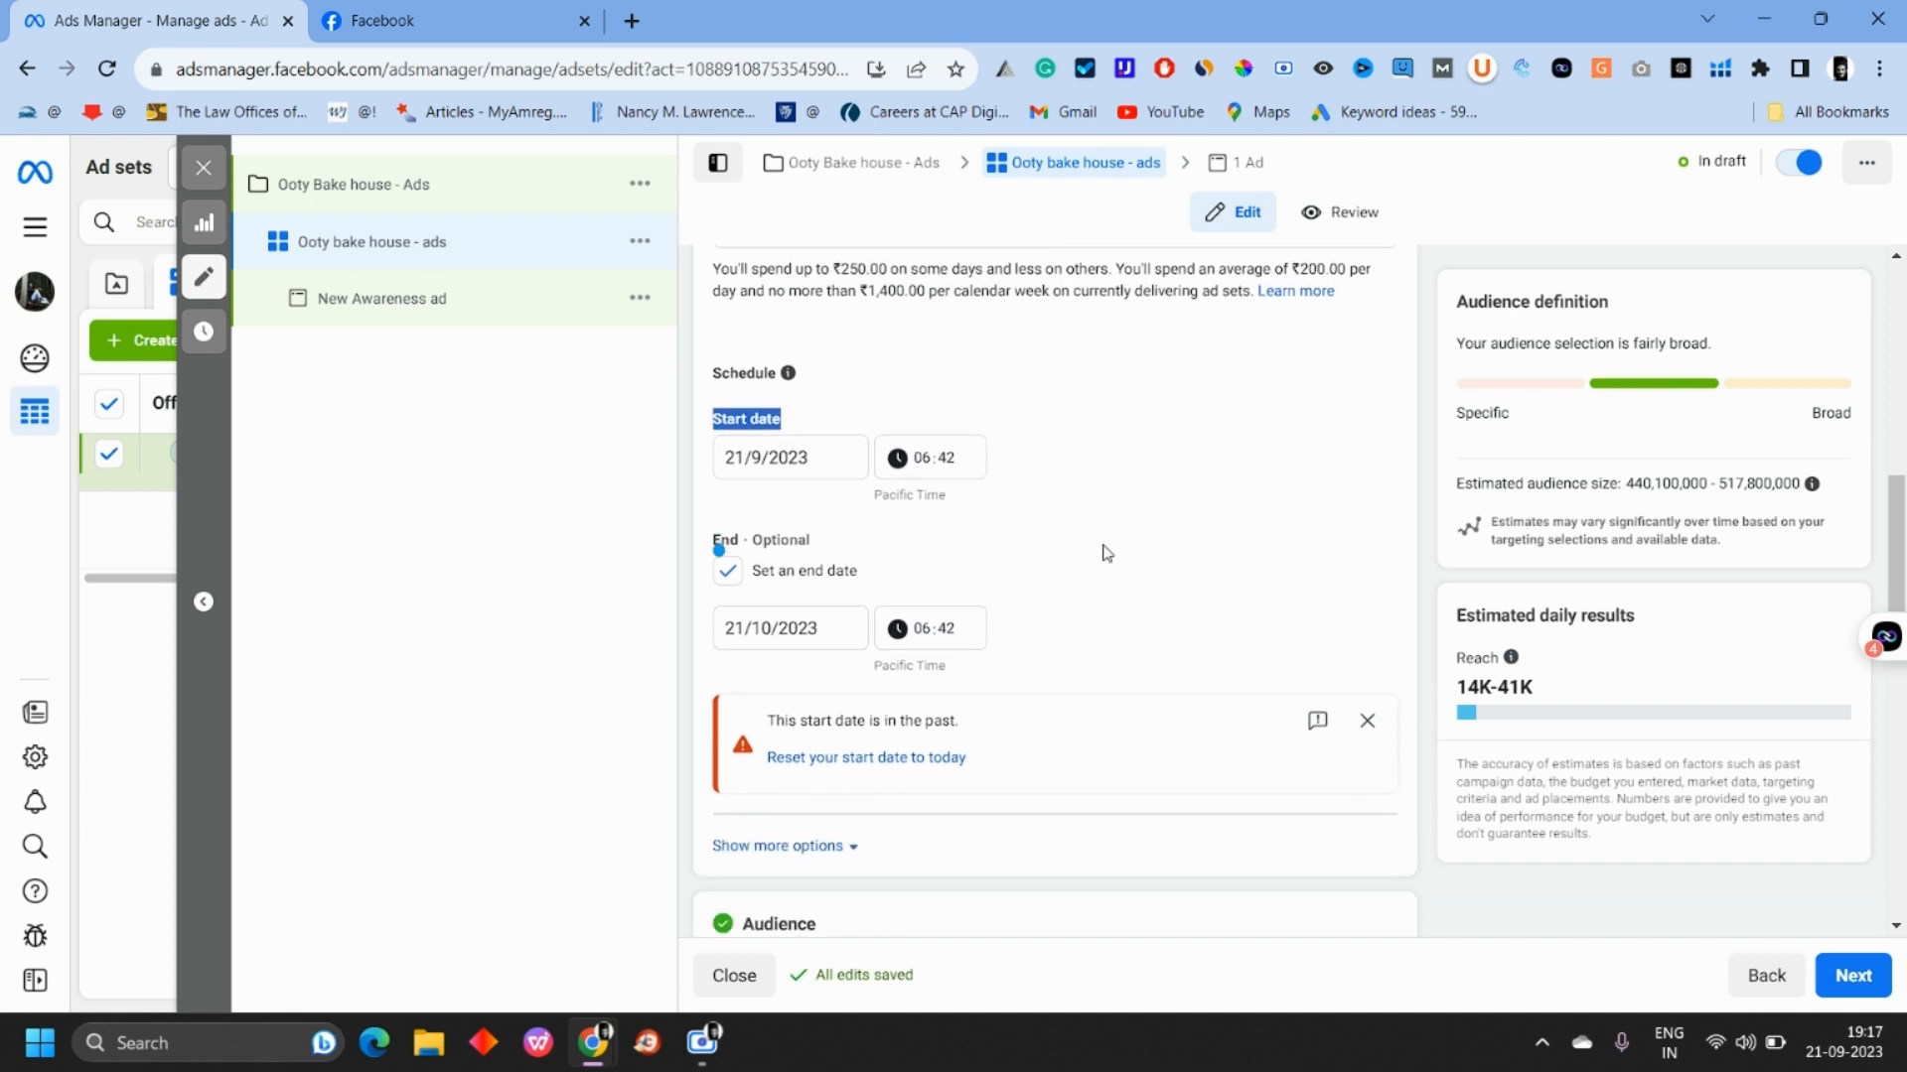
click(839, 629)
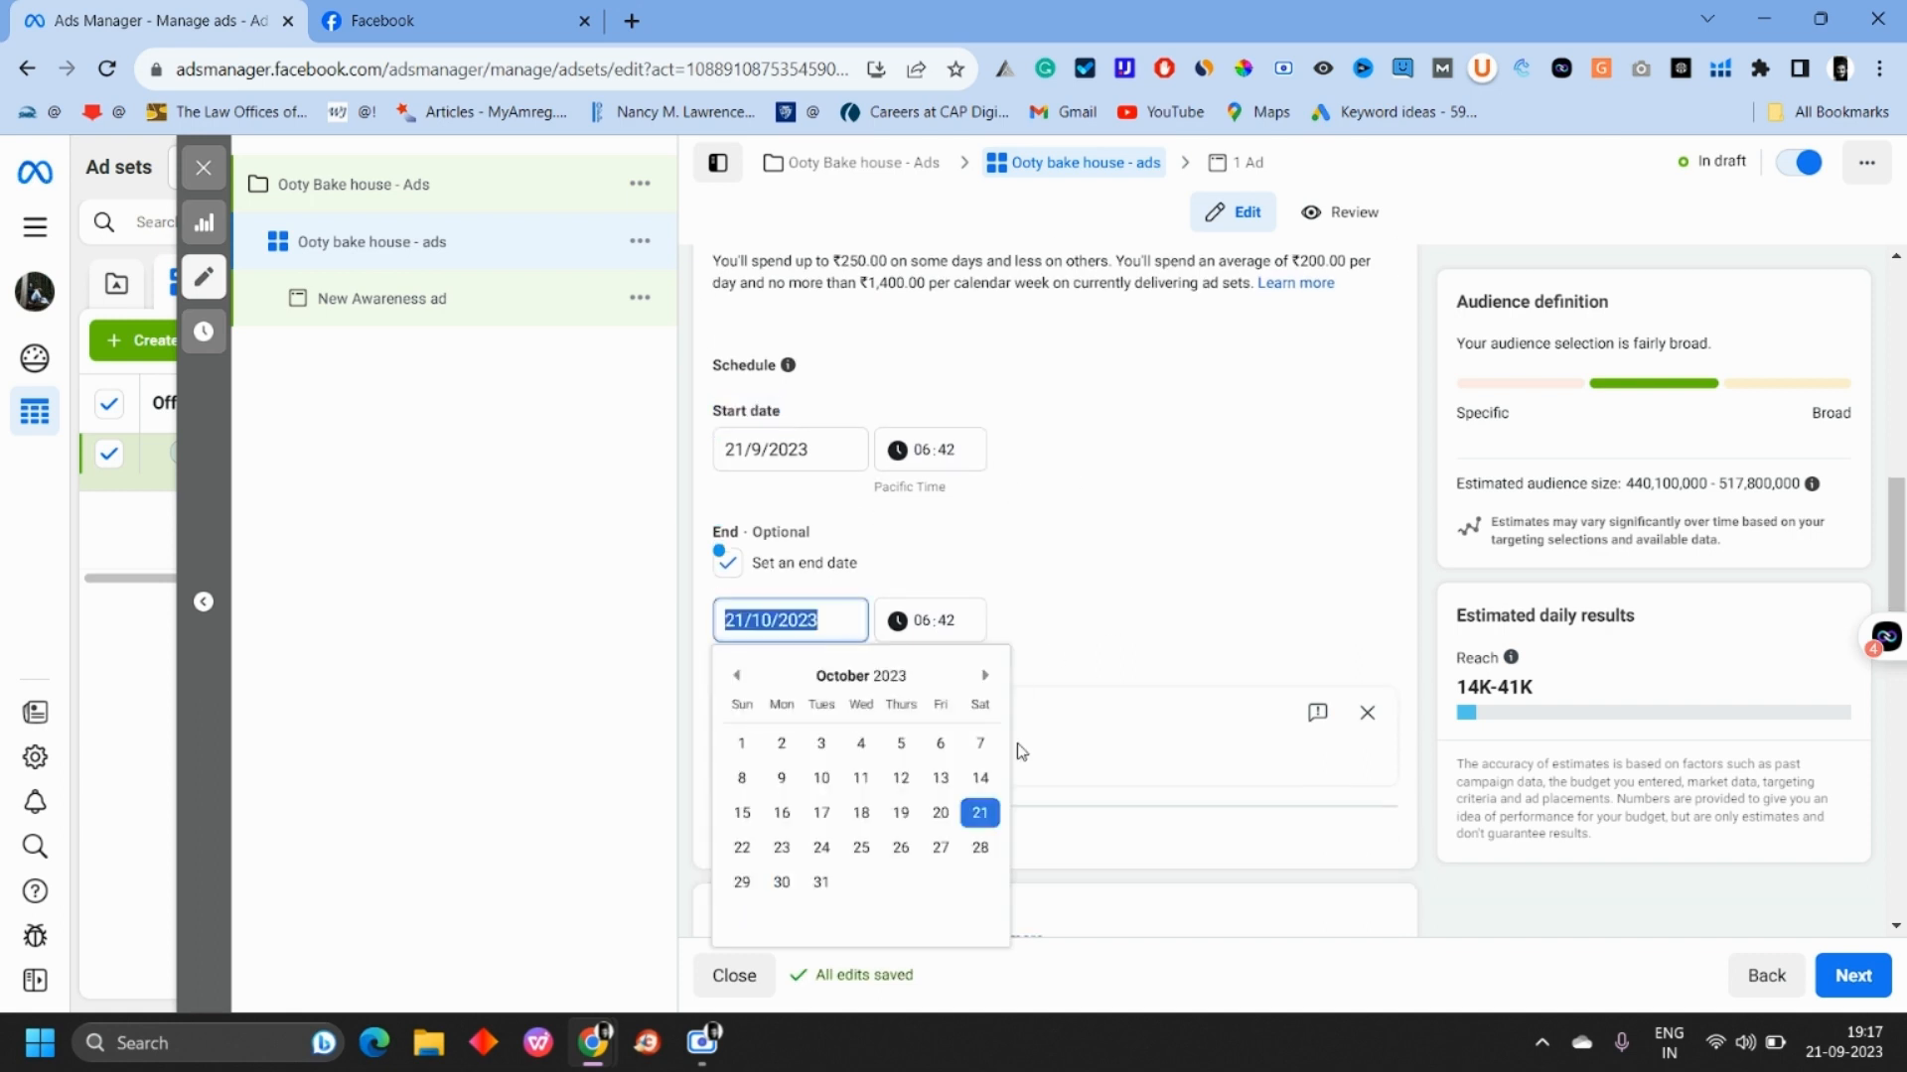
click(740, 849)
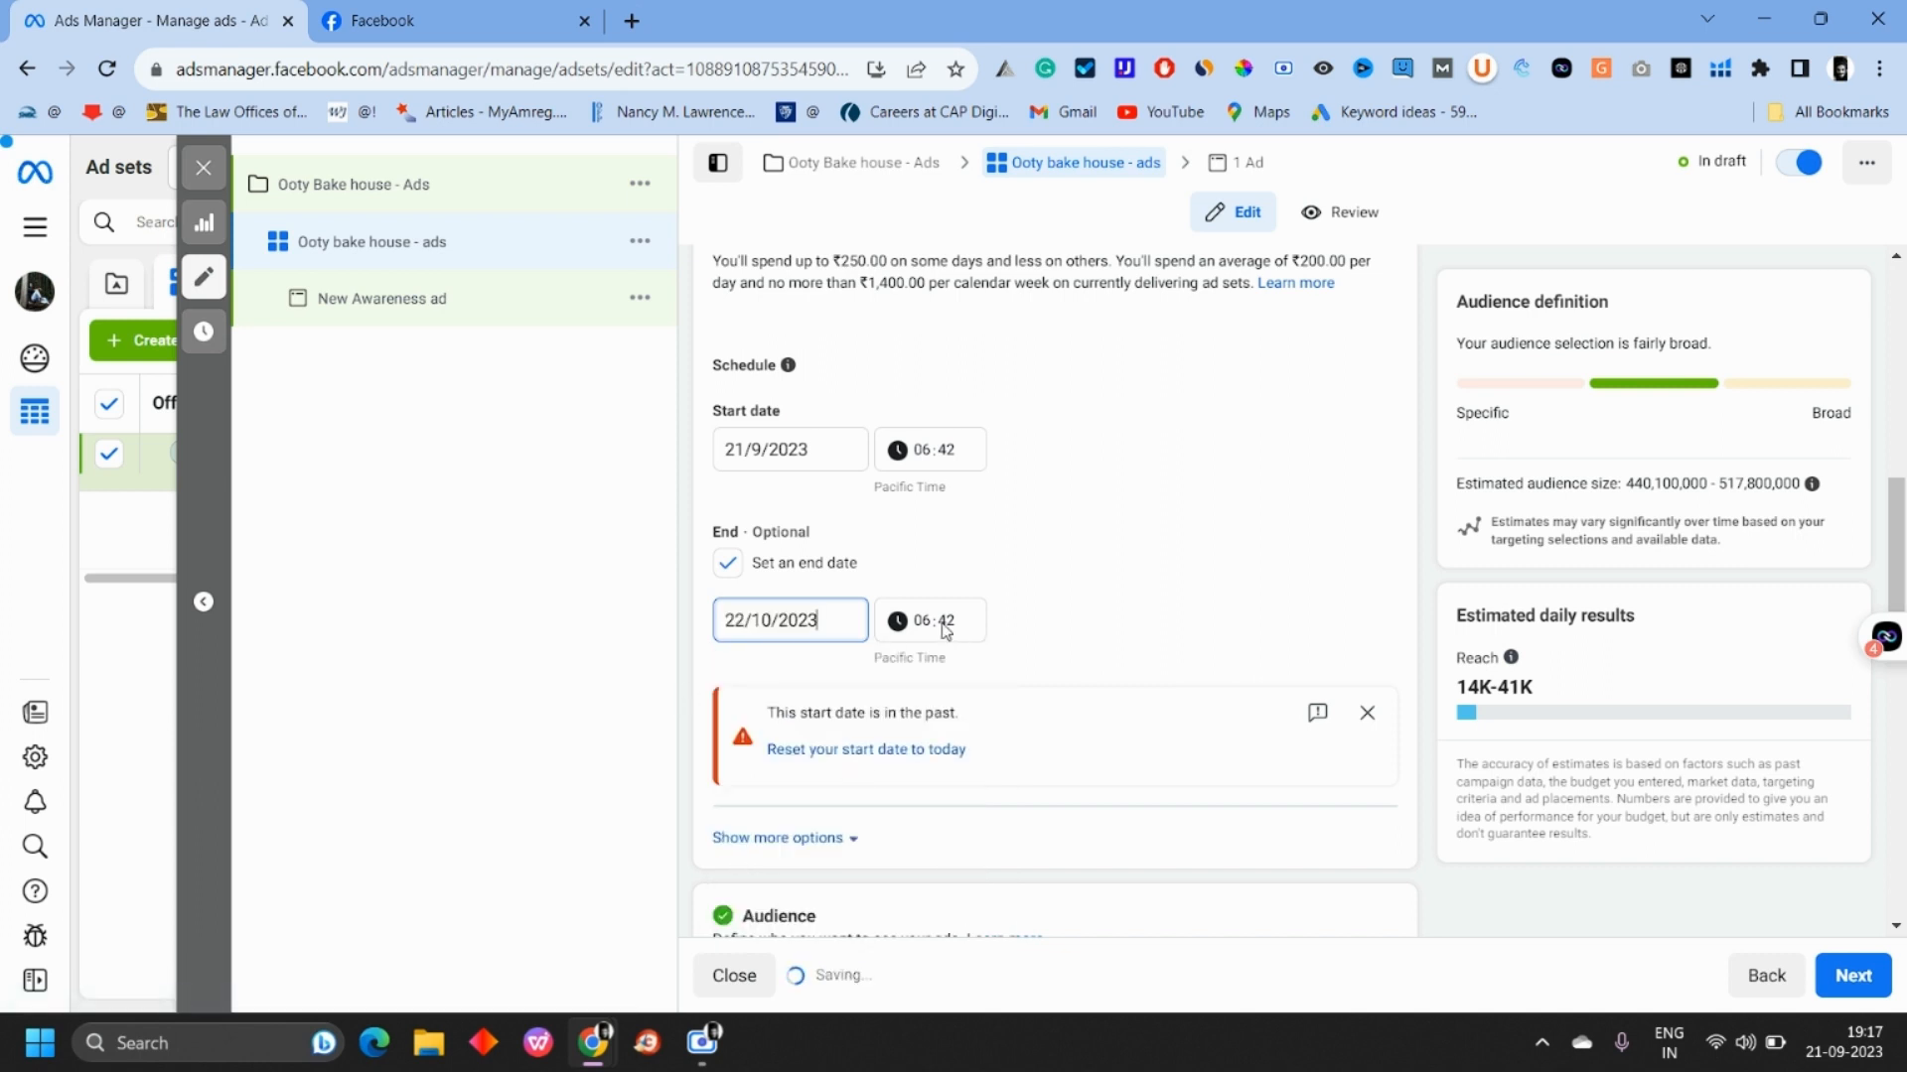
scroll(987, 727, down, 1)
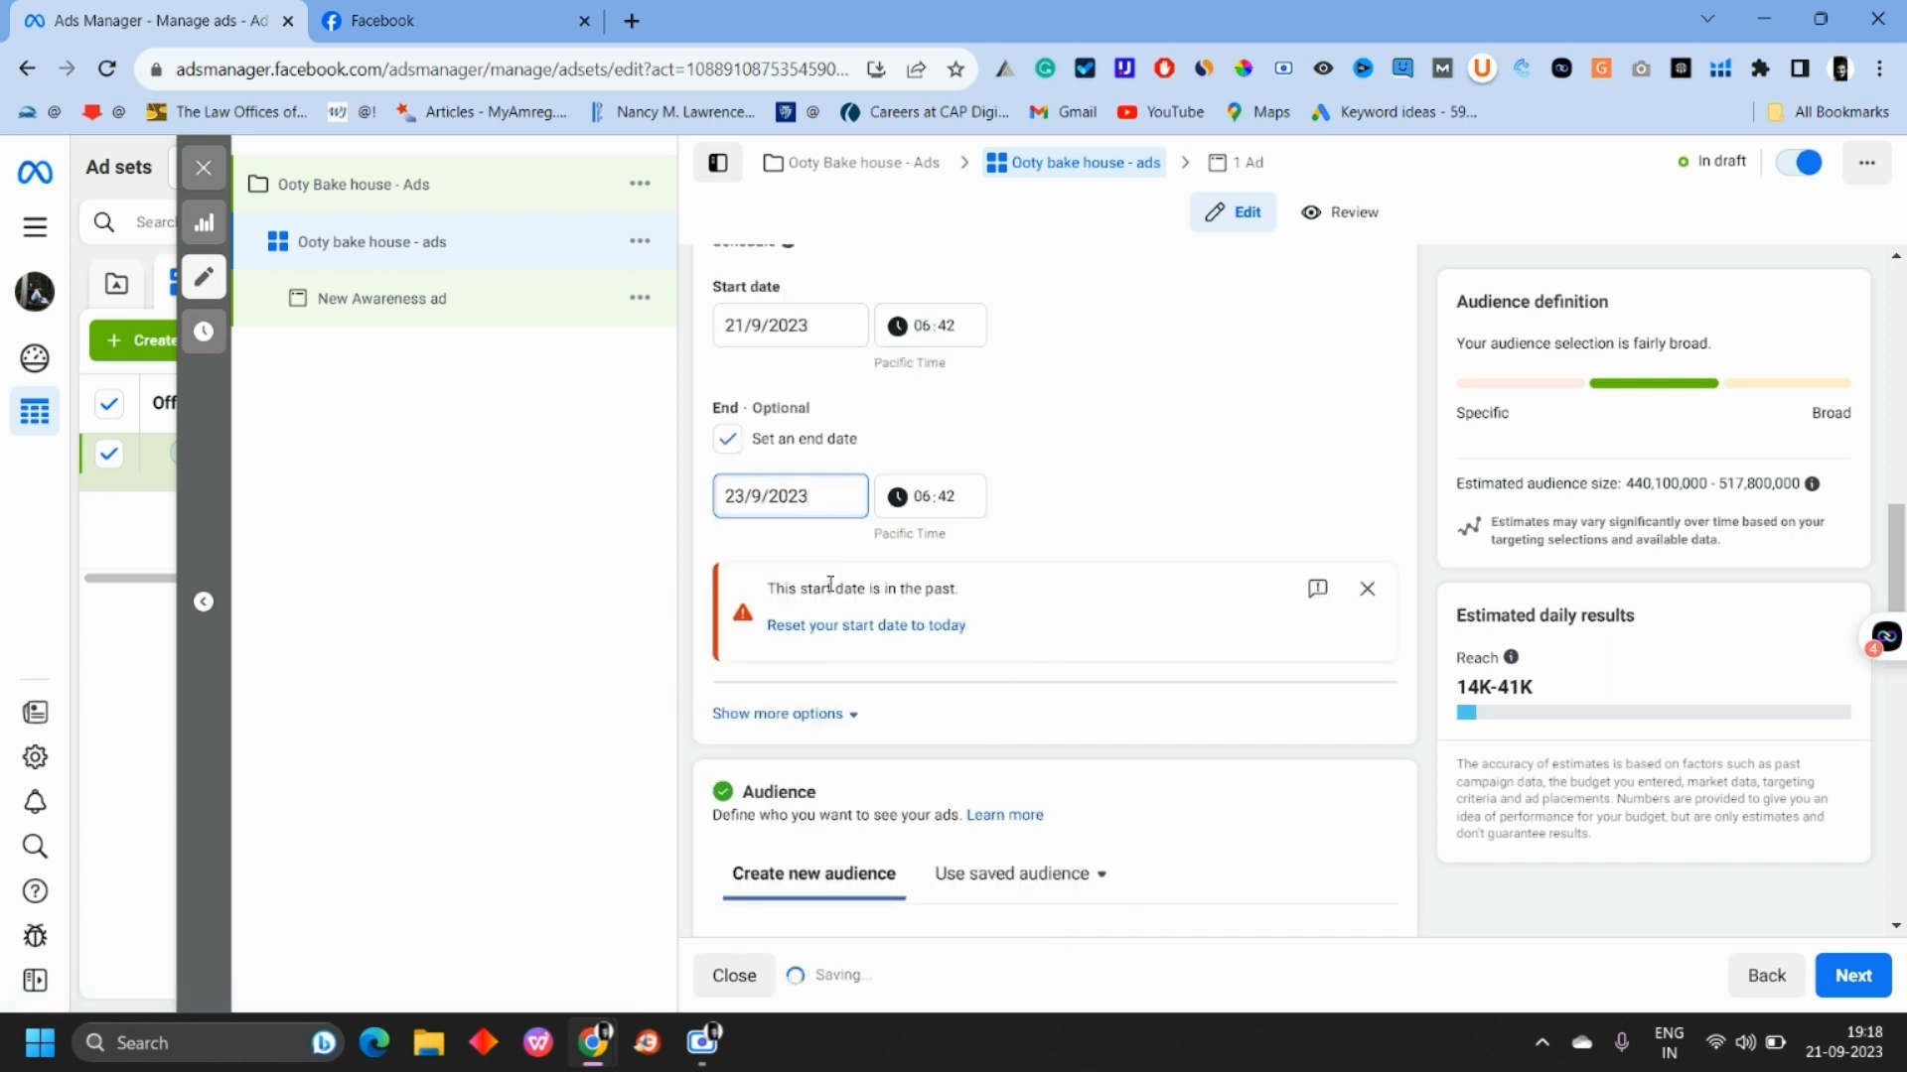
click(866, 625)
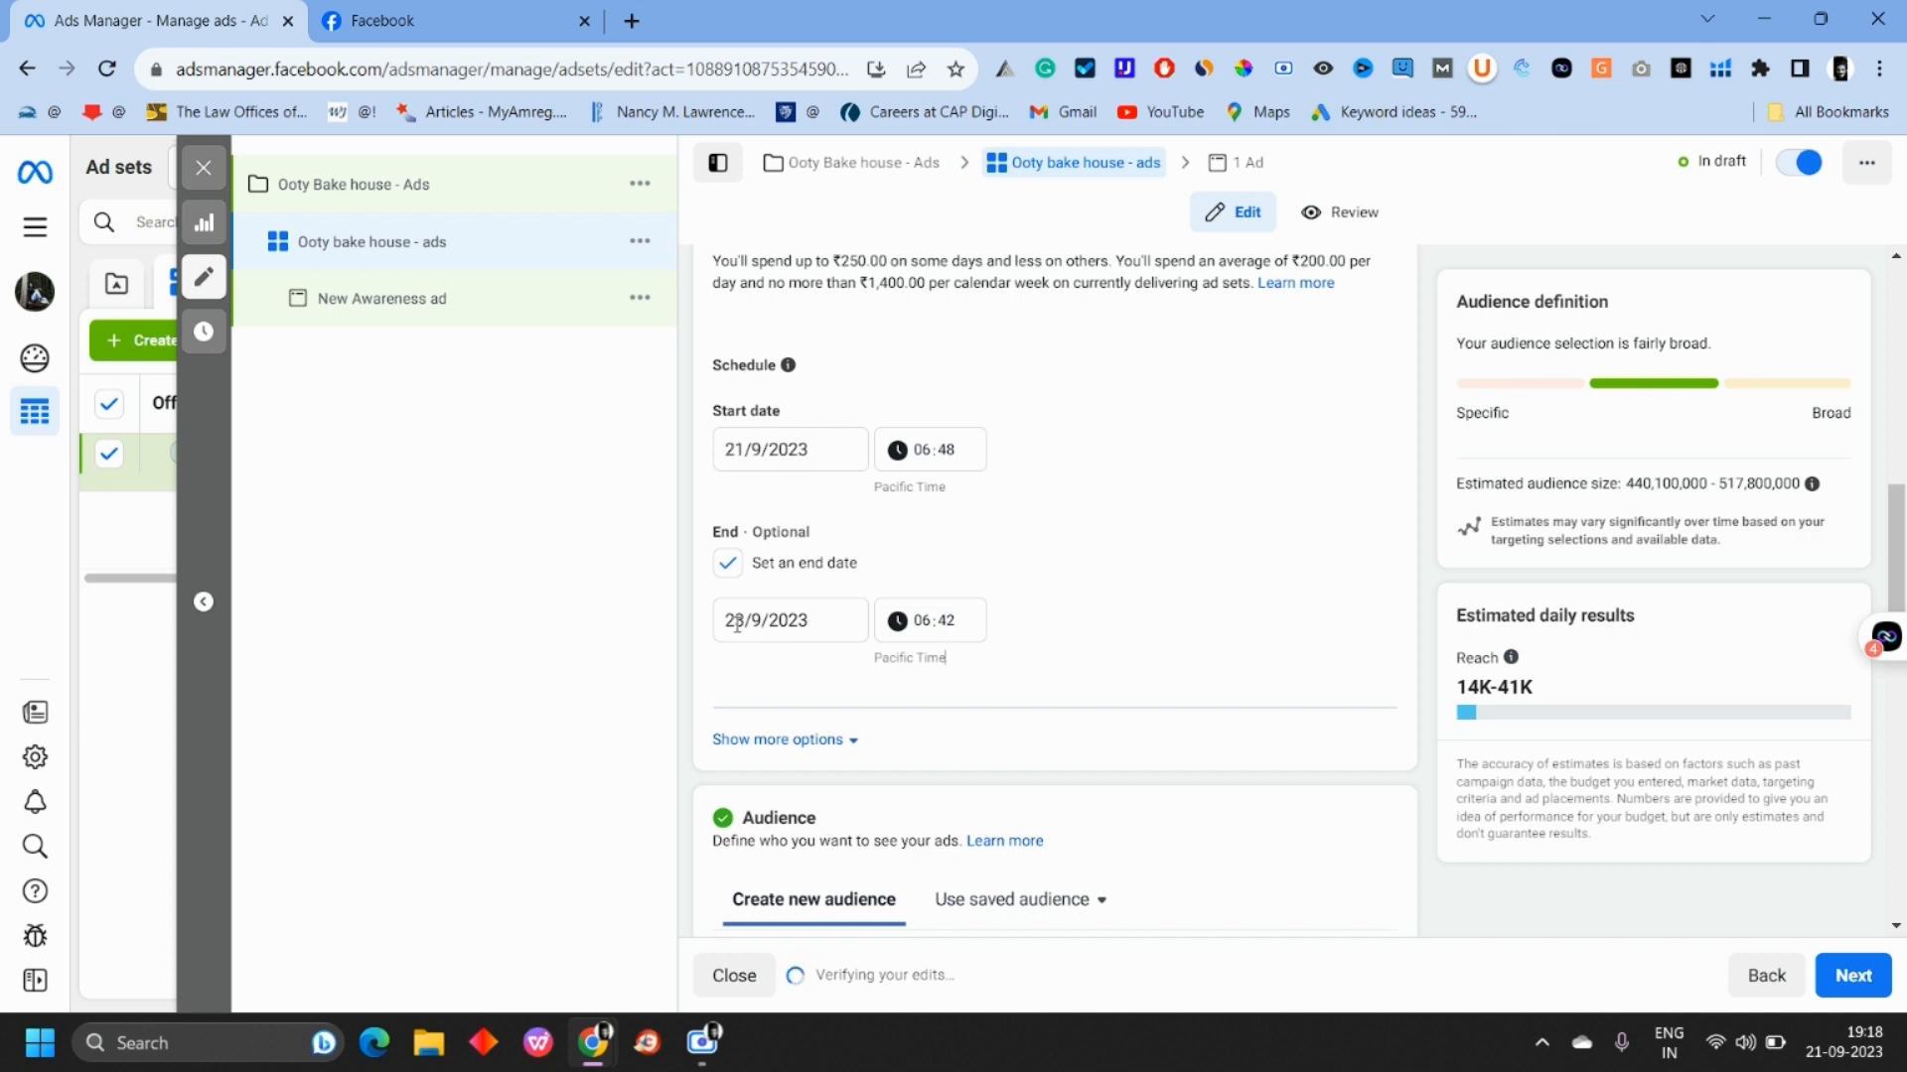
Replace India with Tamil Nadu as the included location for the ad set's audience
scroll(993, 588, down, 3)
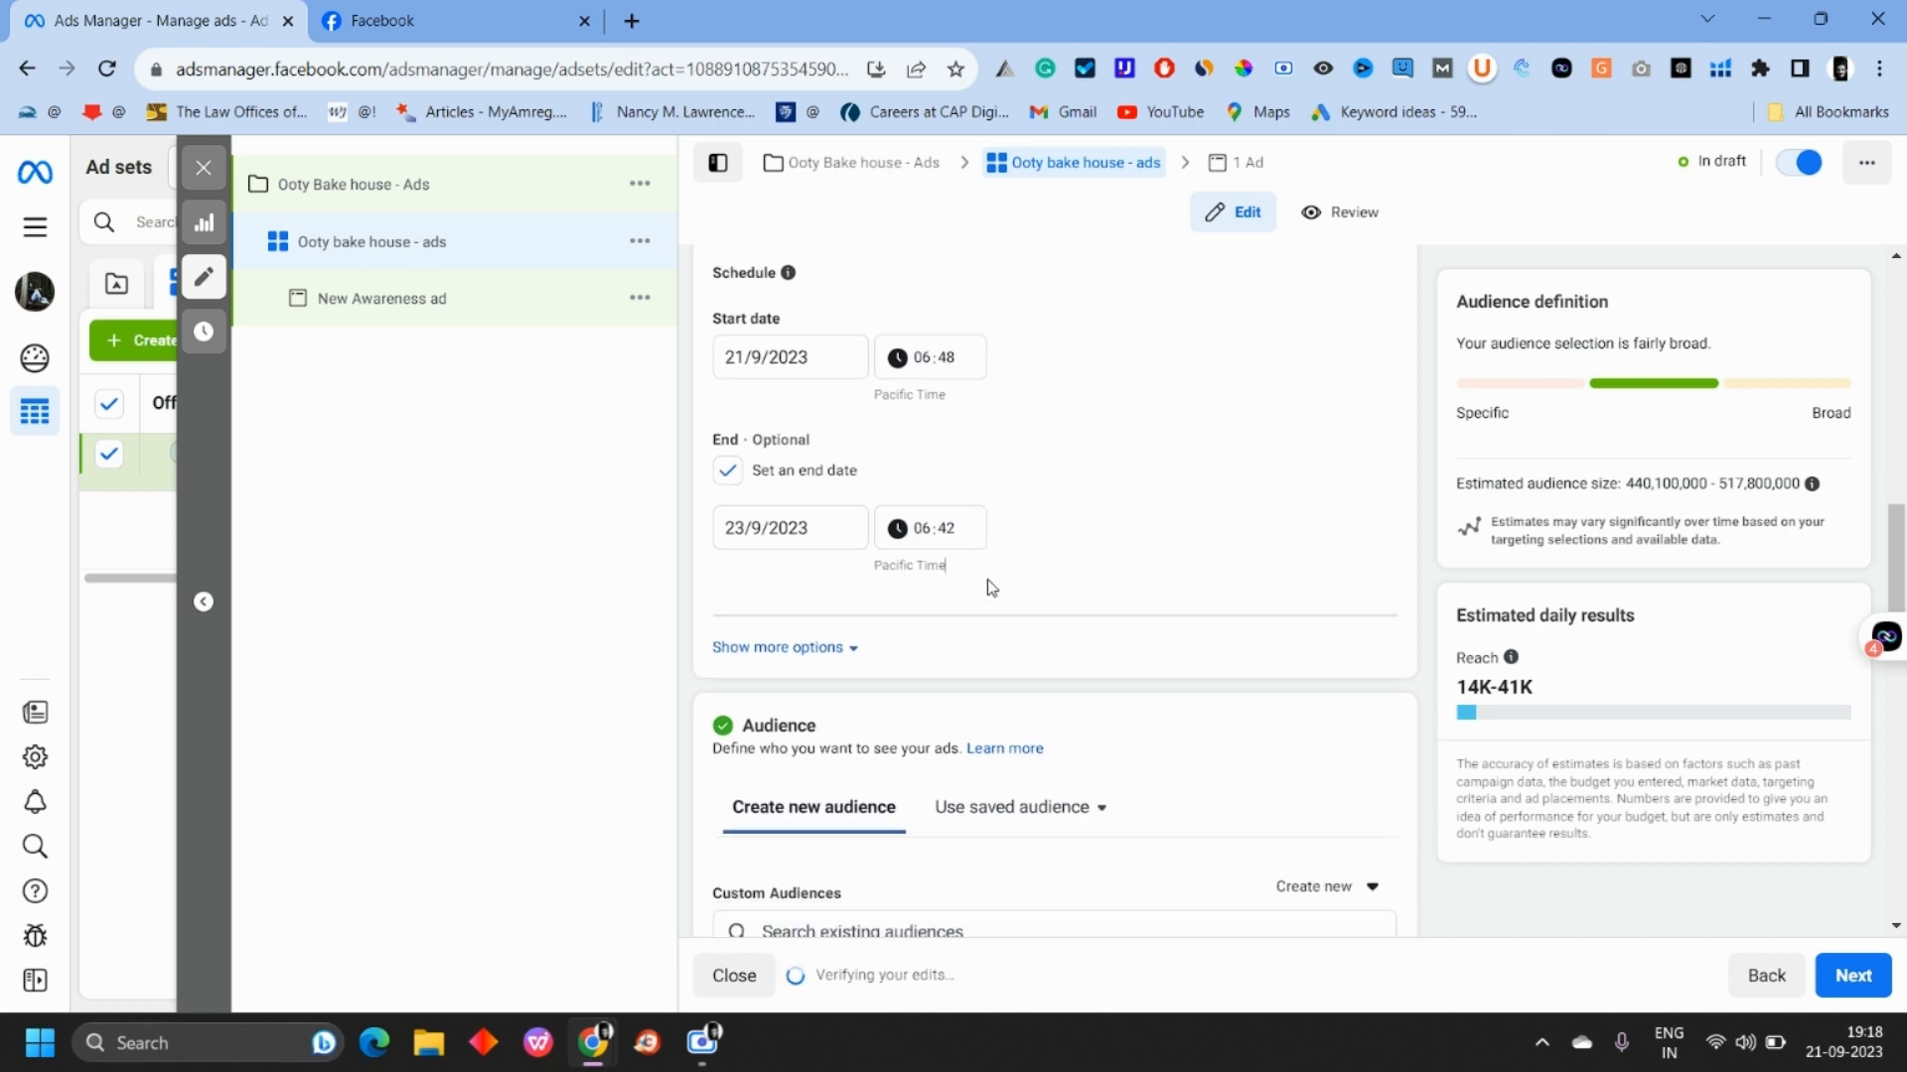
scroll(1014, 476, down, 1)
drag(747, 322, 839, 325)
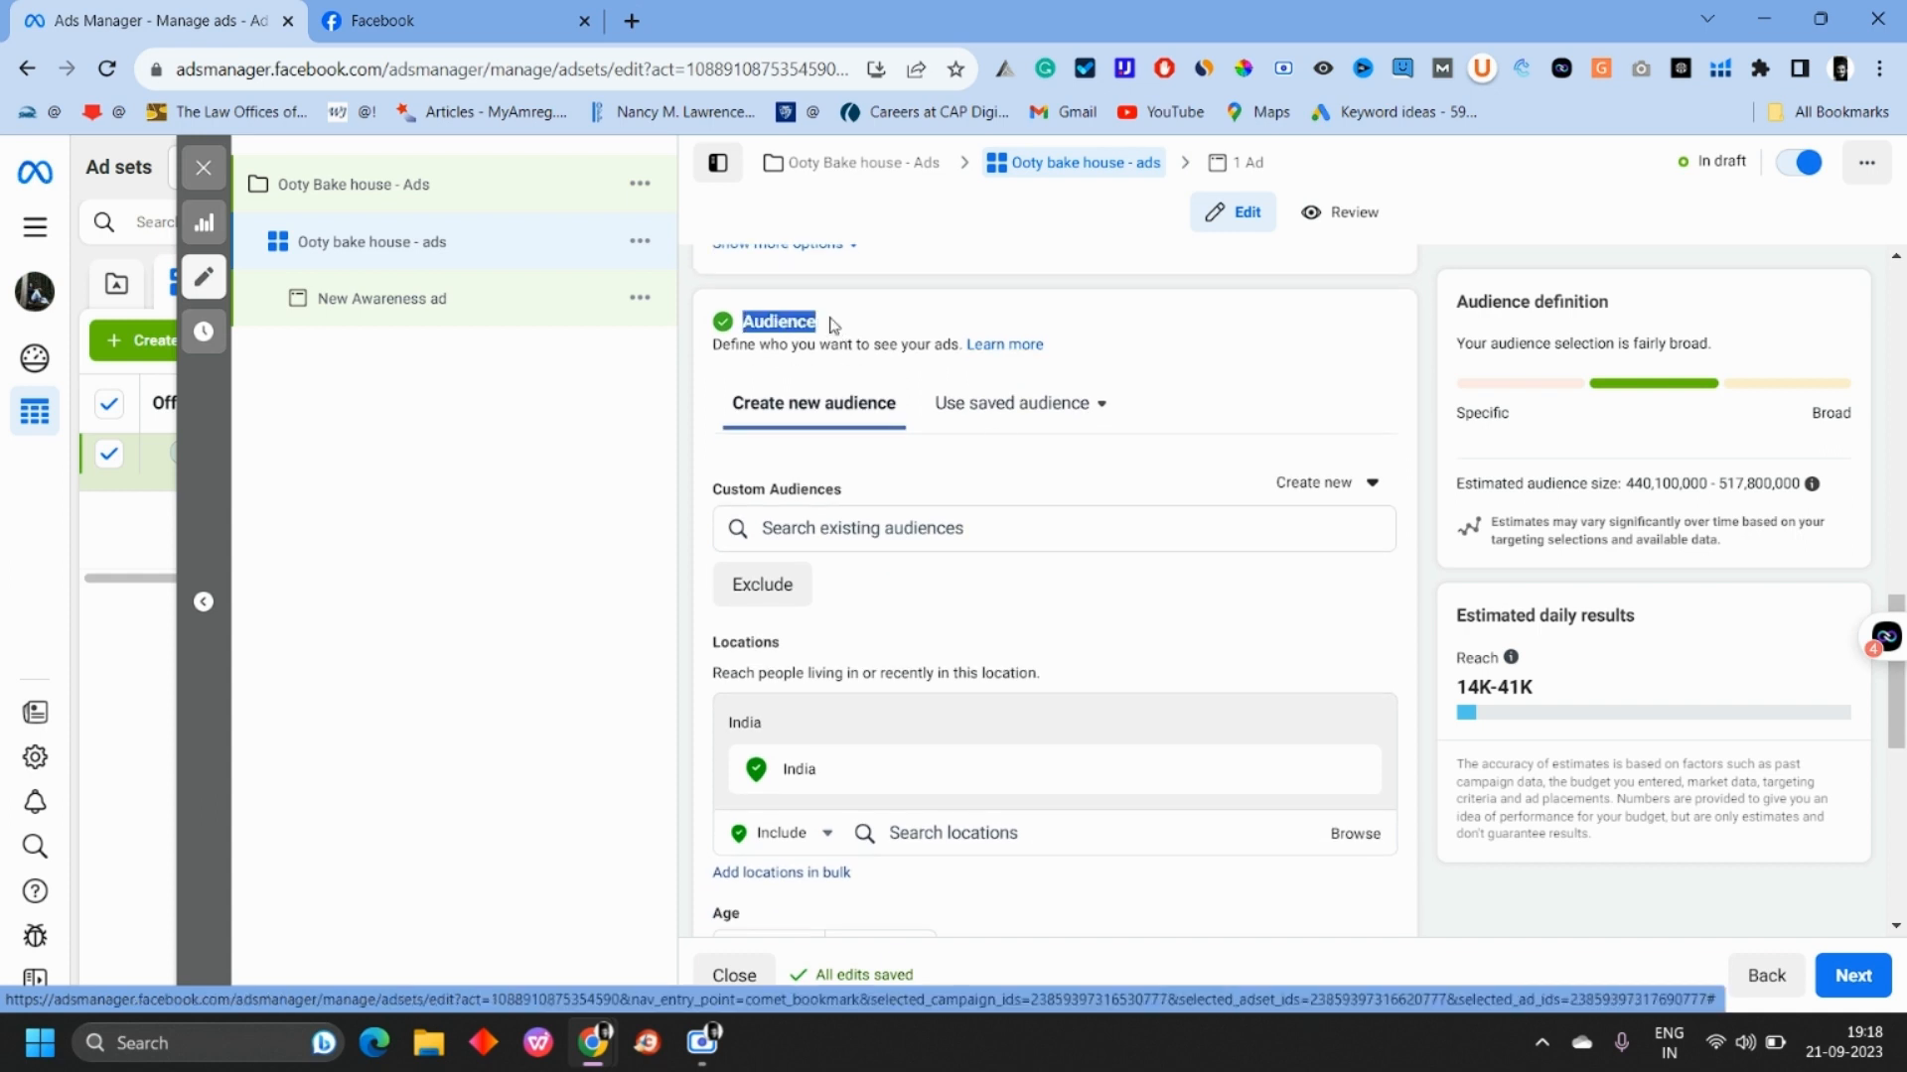
click(845, 326)
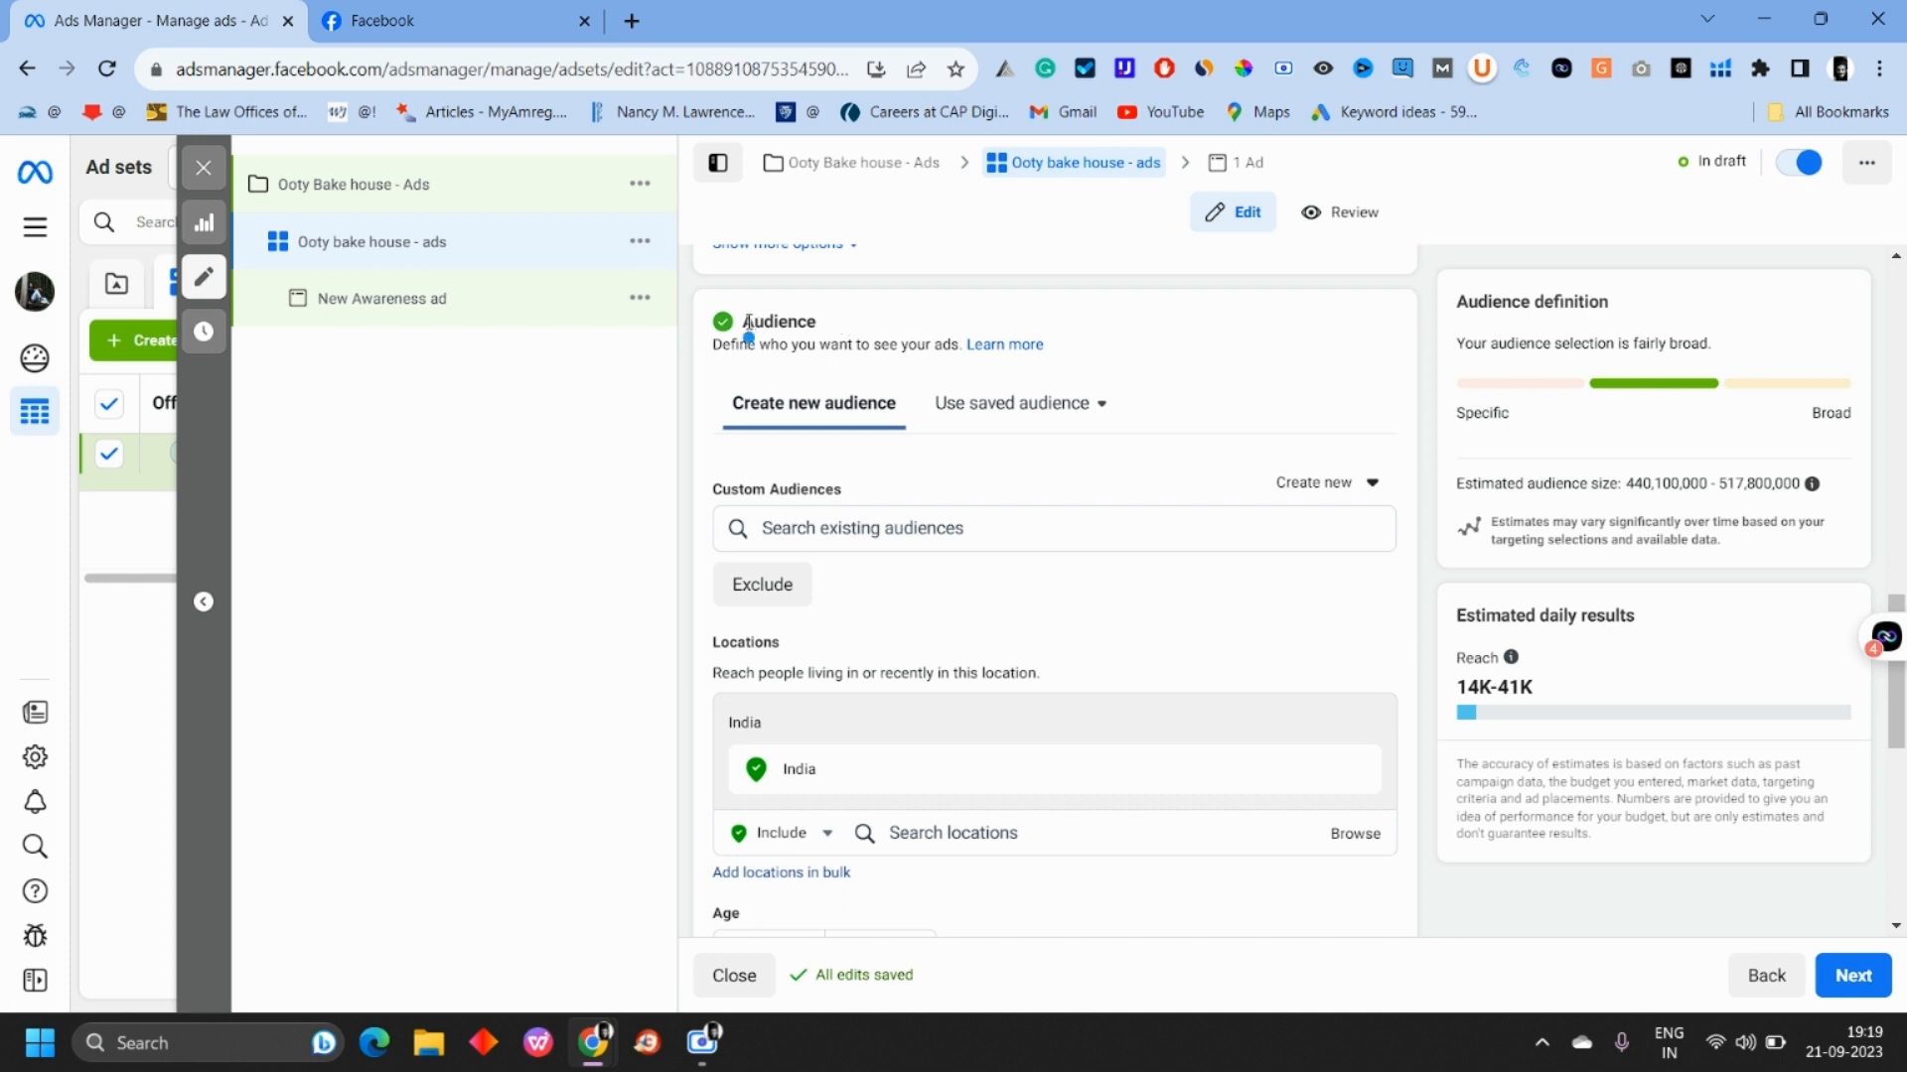
drag(744, 321, 819, 321)
scroll(877, 379, down, 3)
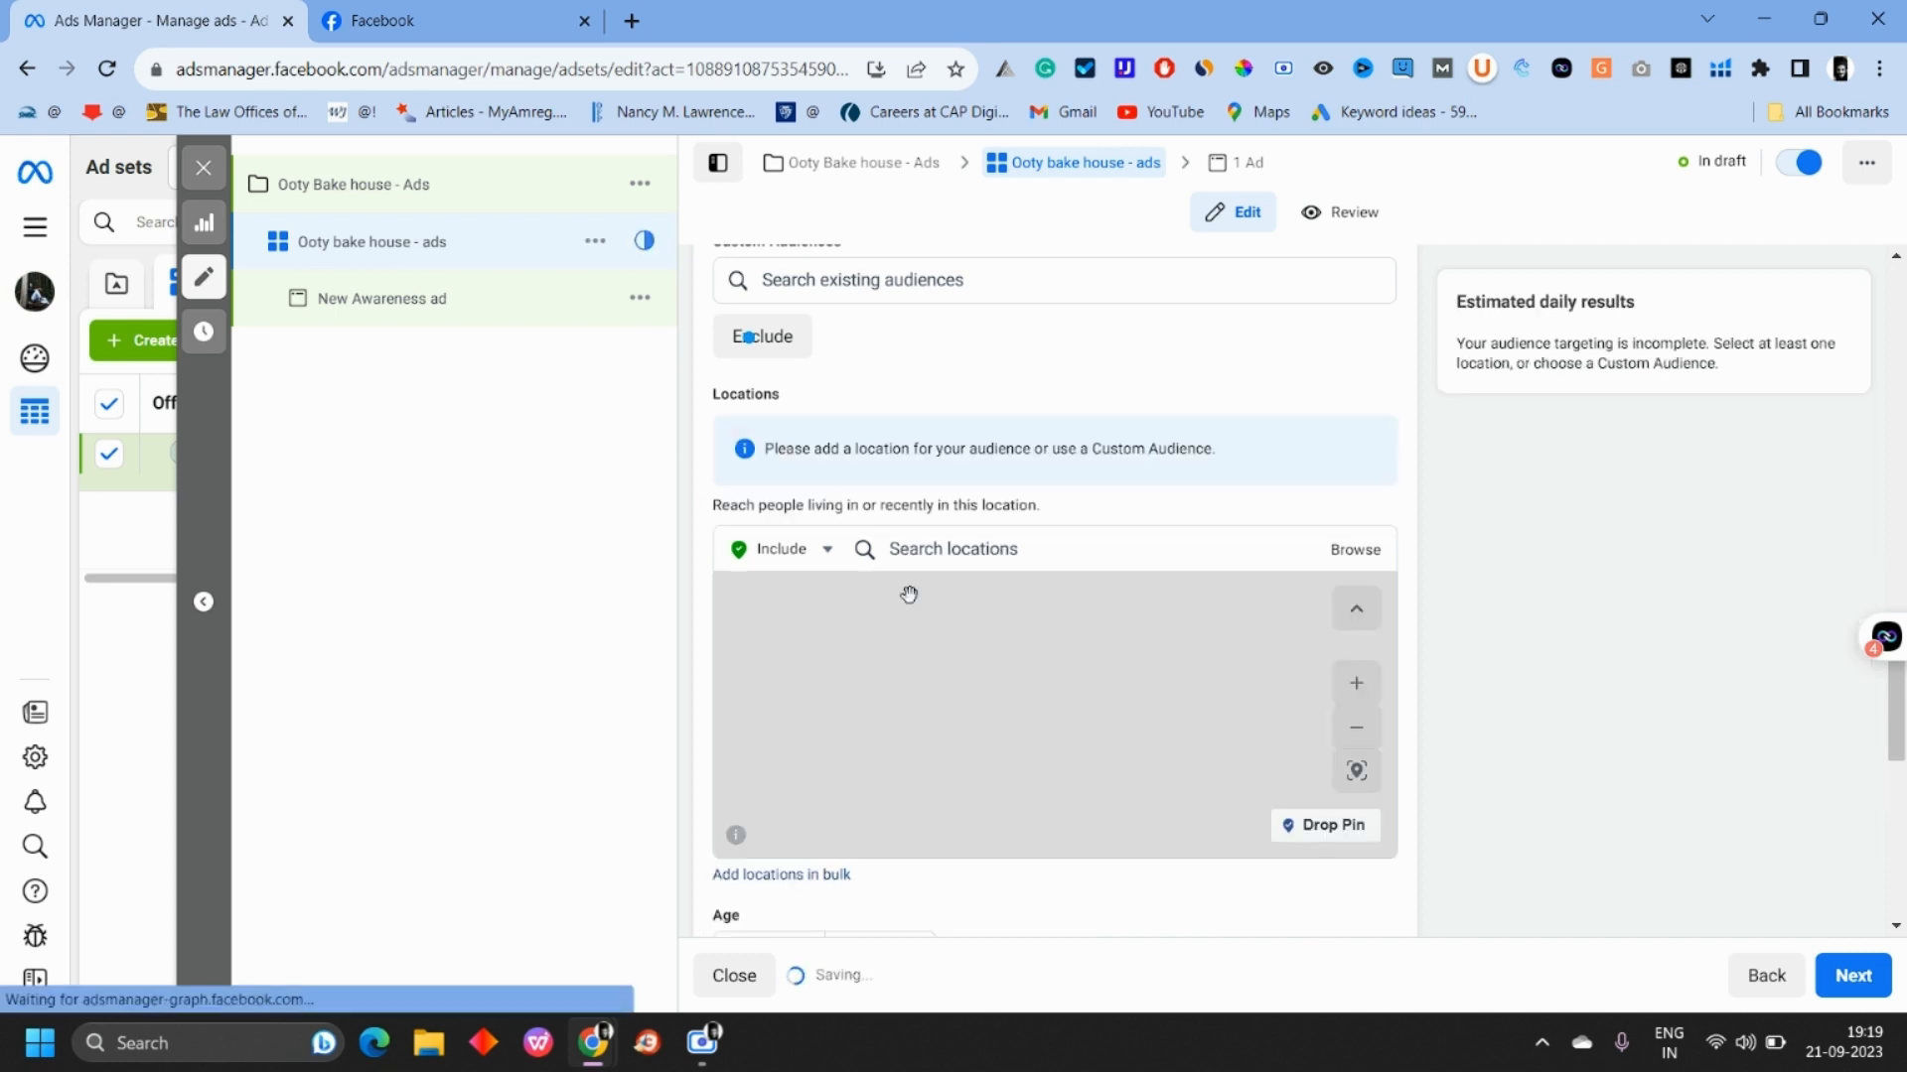
click(947, 552)
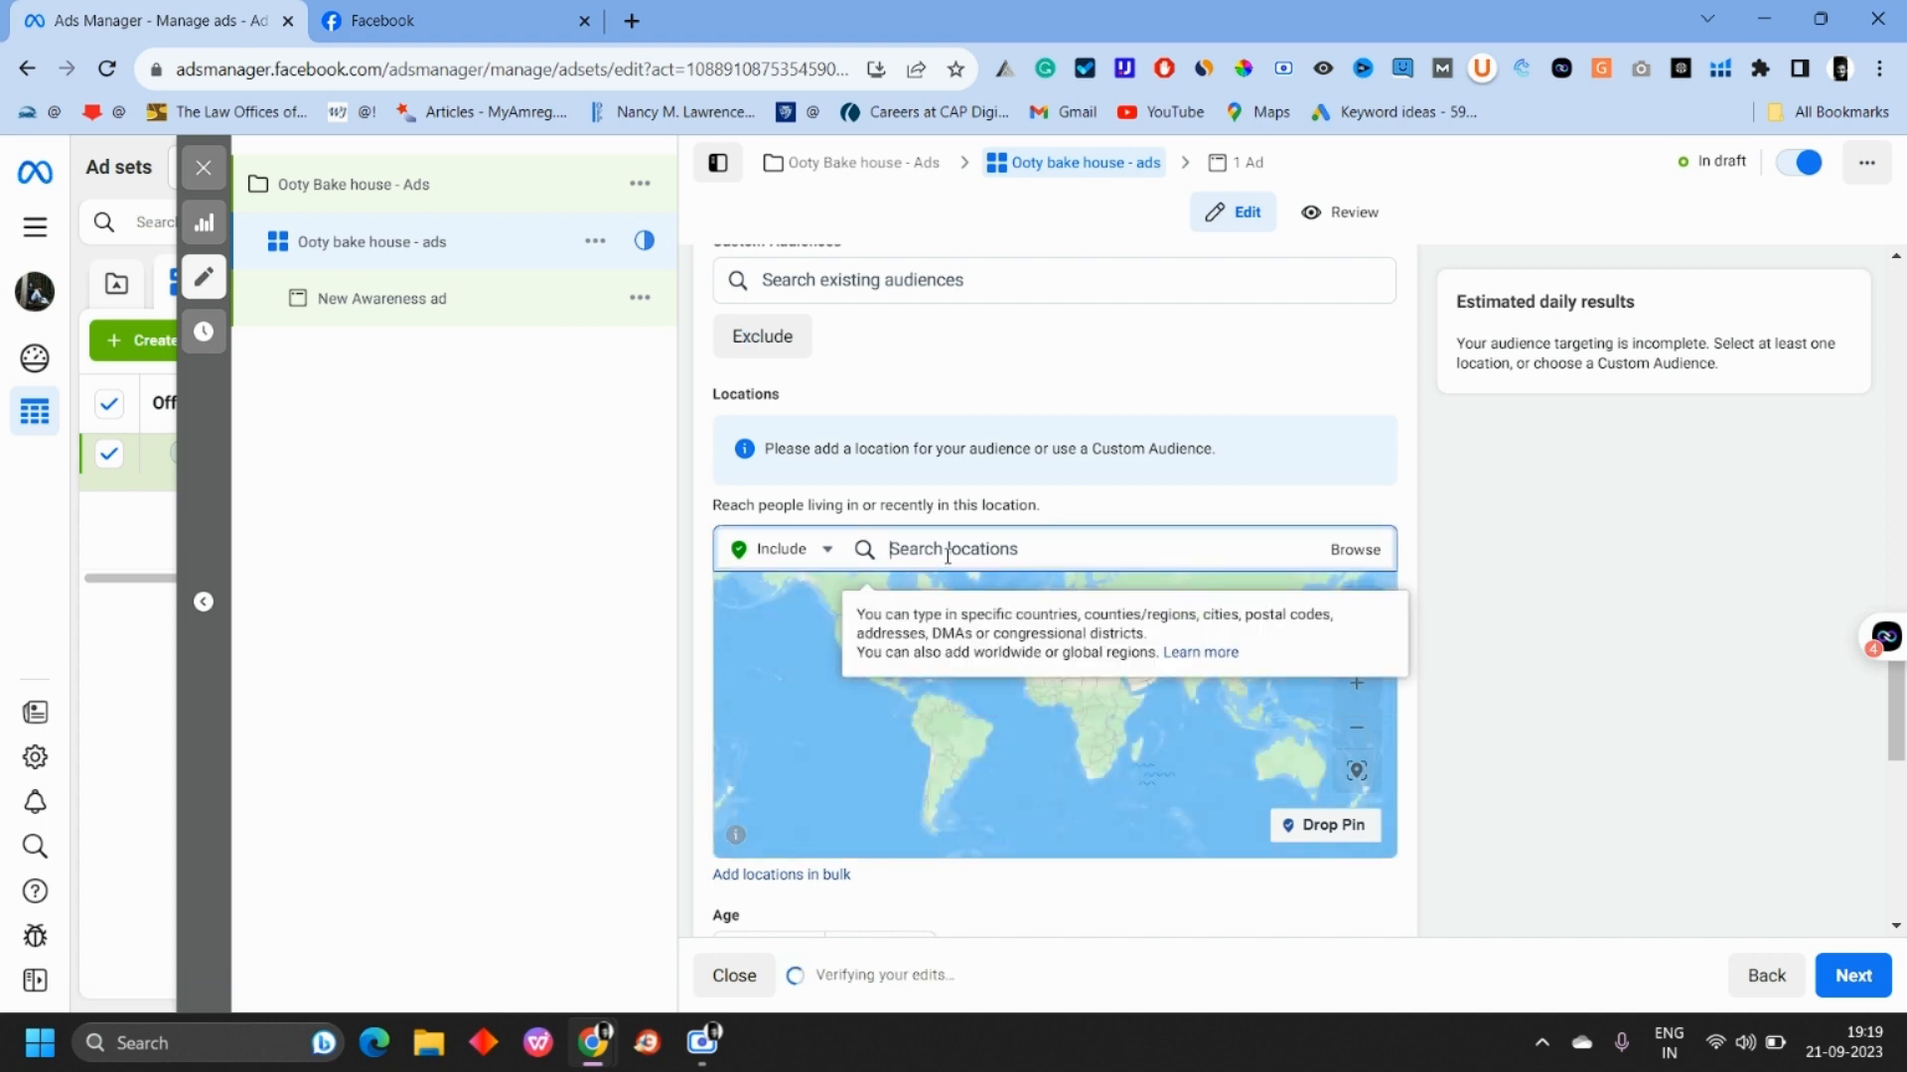
text(Tamil)
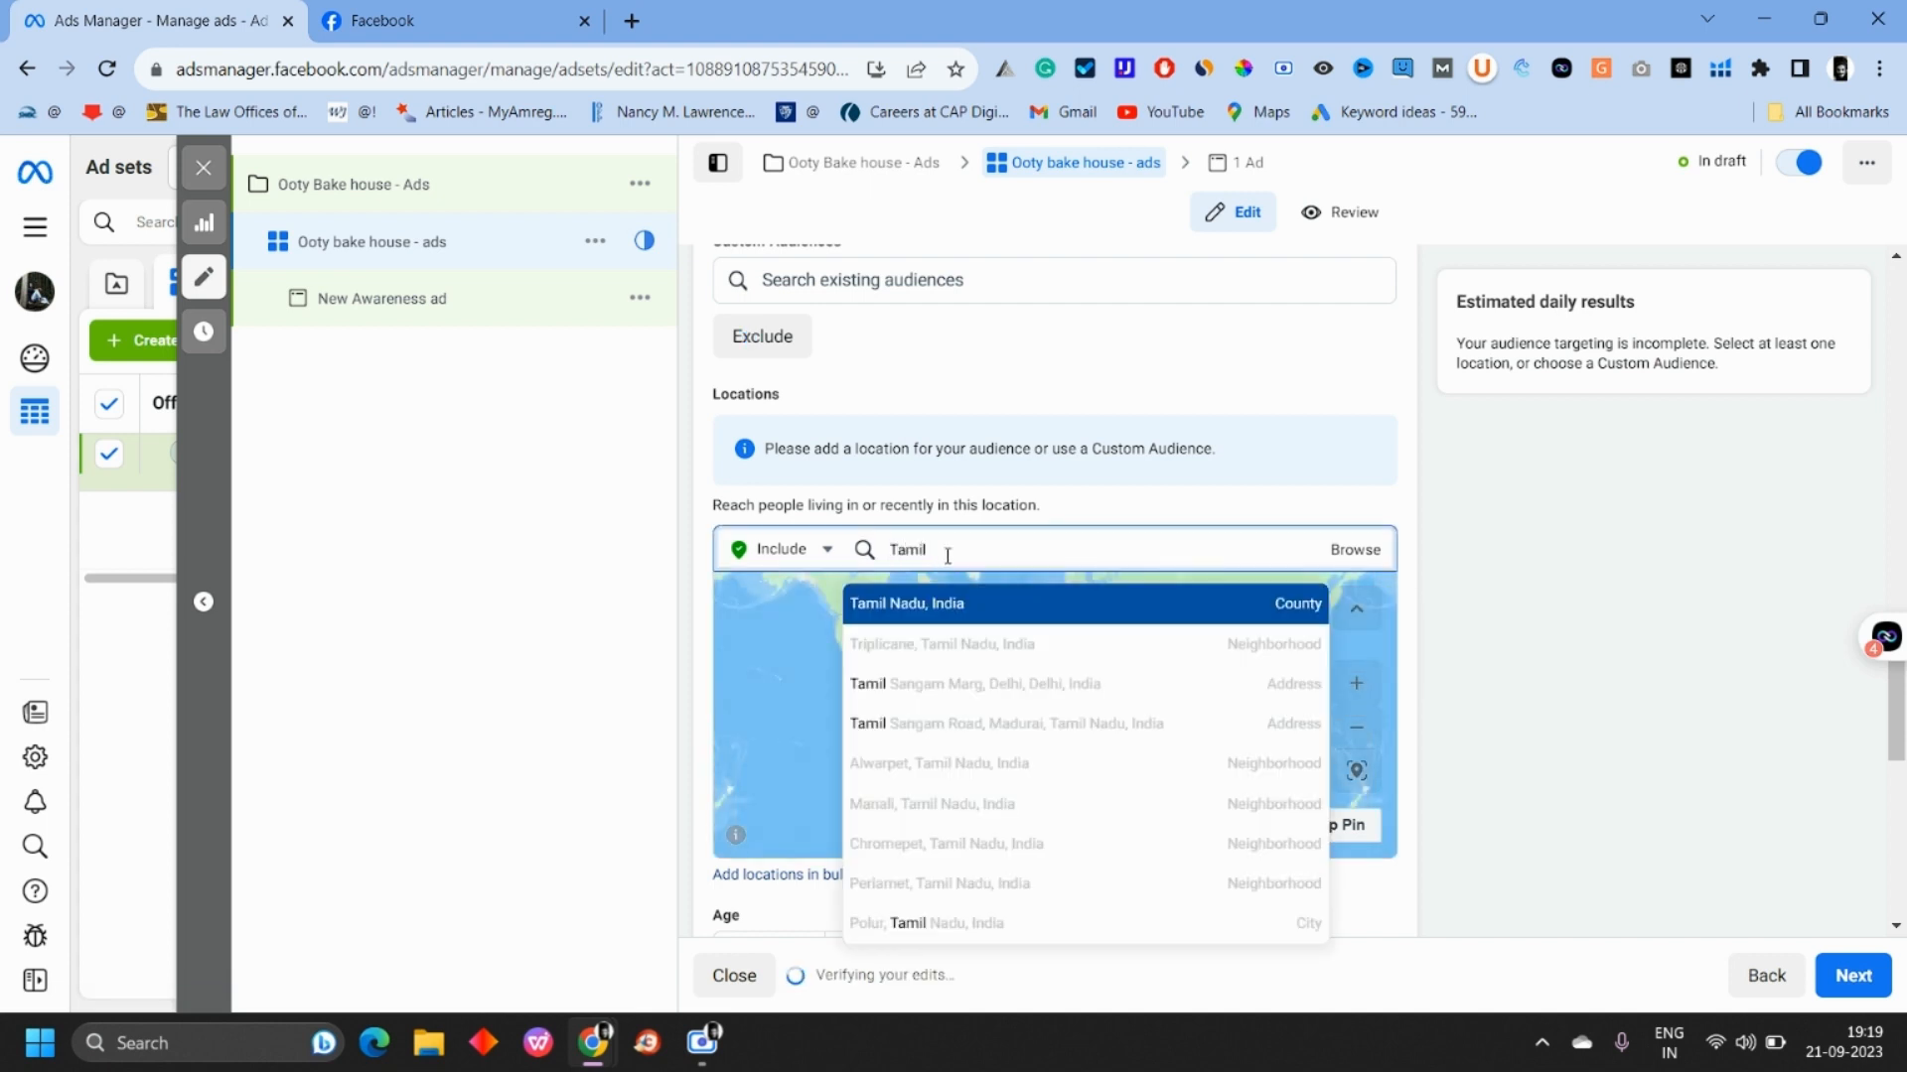
click(959, 605)
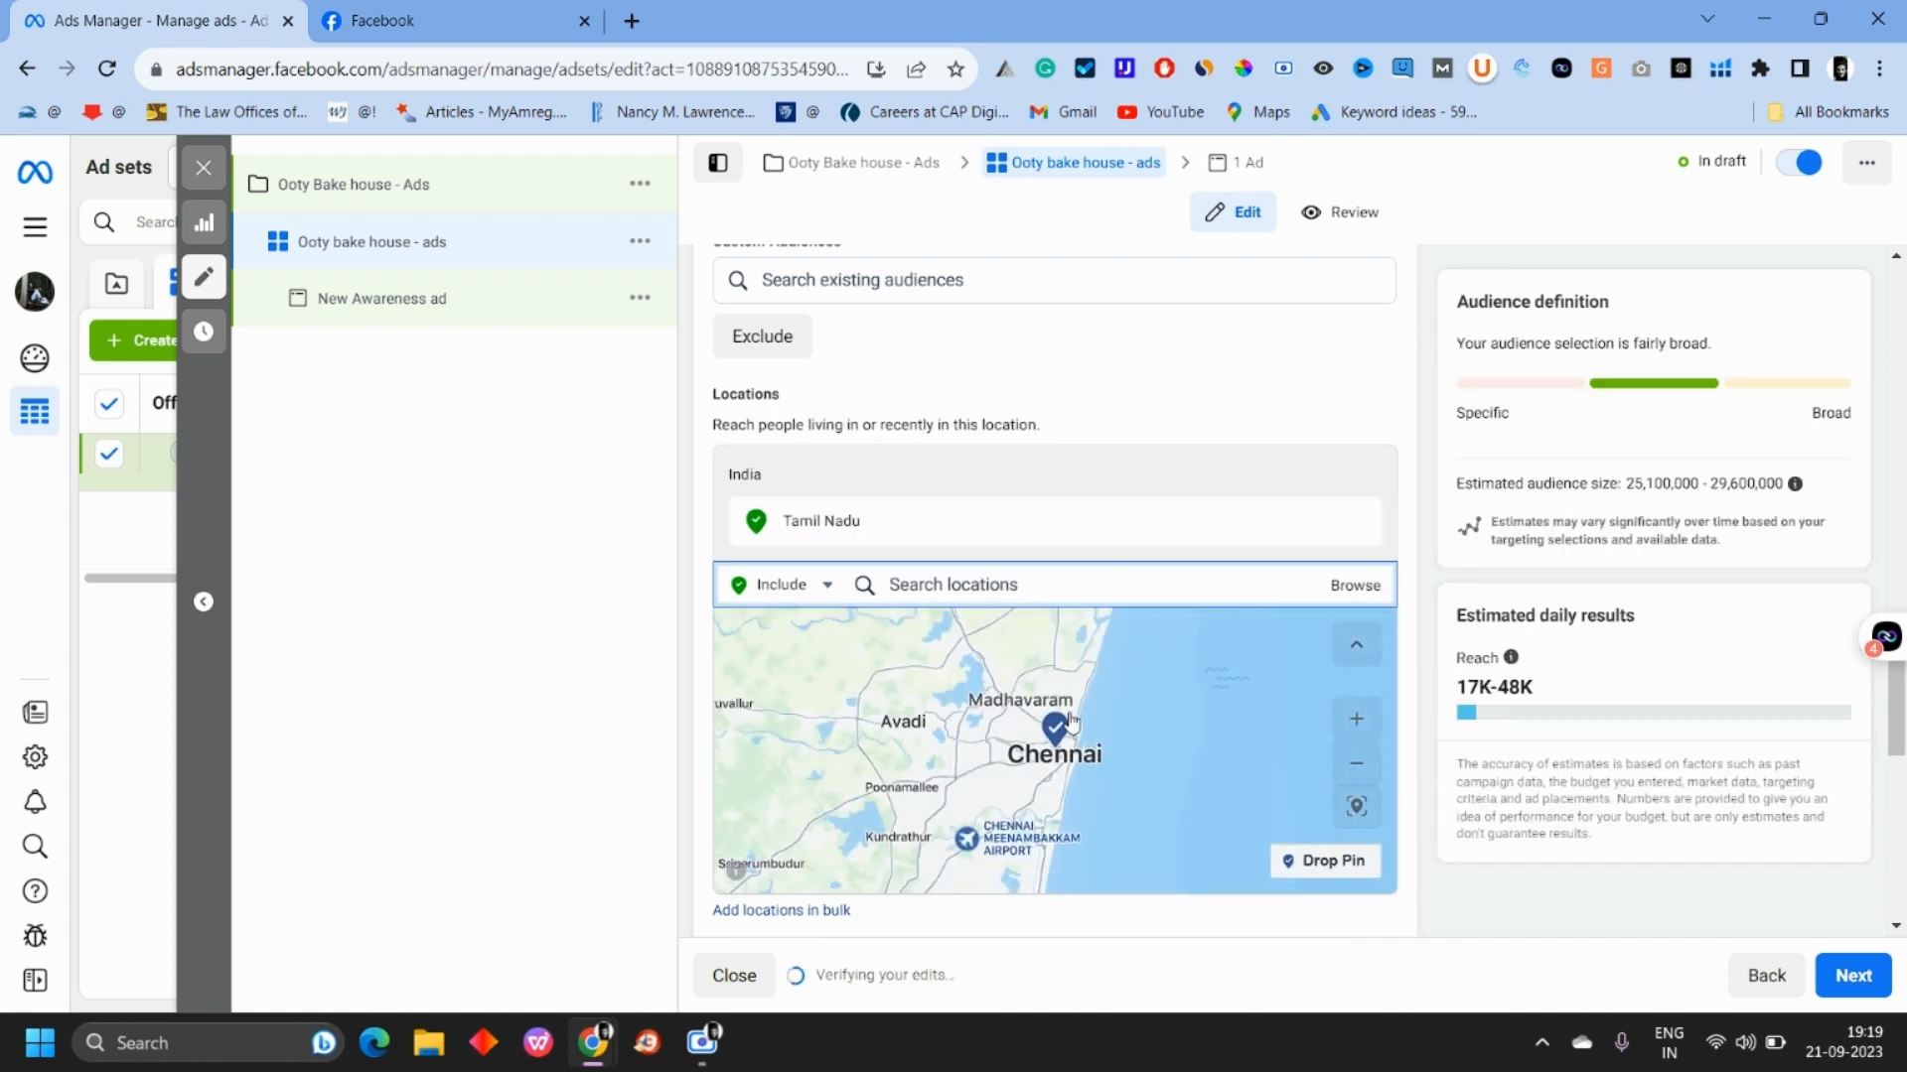
Change the ad set's included location from Tamil Nadu to the city of Coimbatore with an 80 km radius
mouse_move(884, 535)
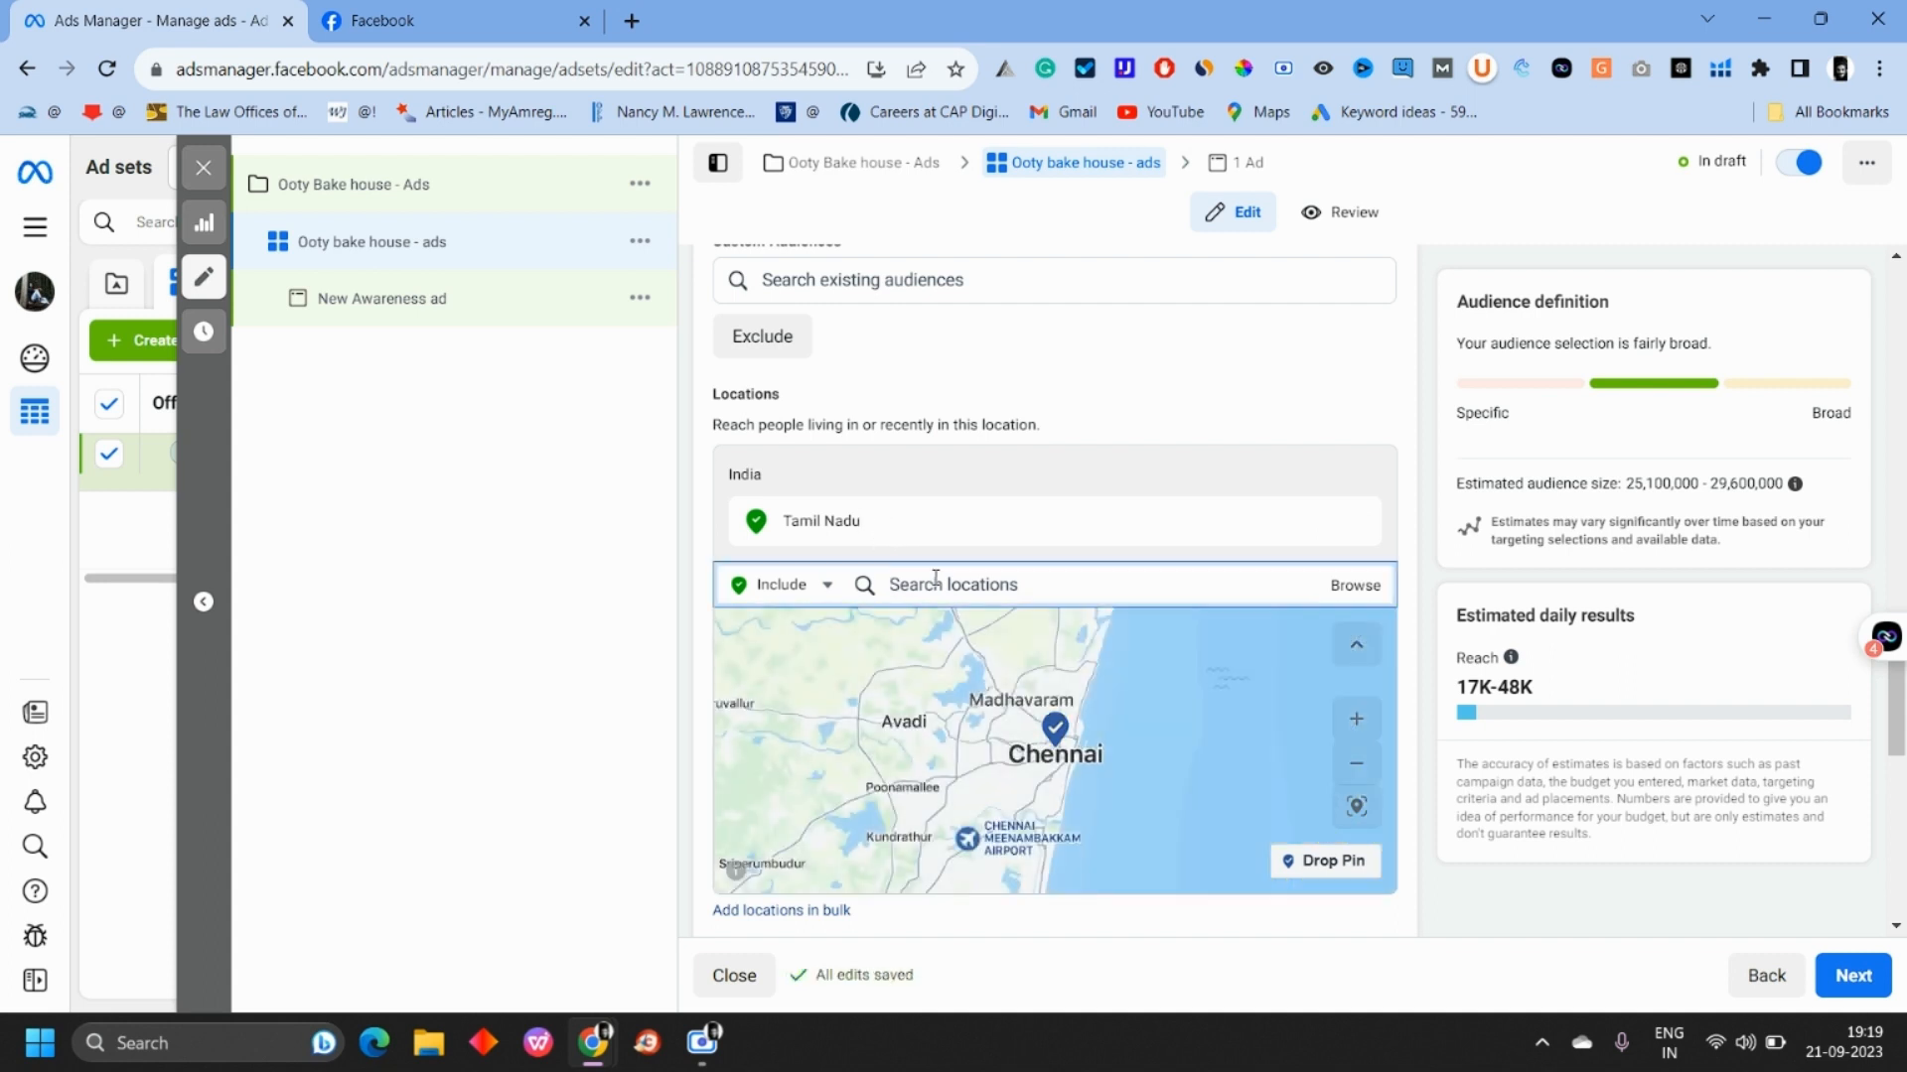
text(col)
text(mbato)
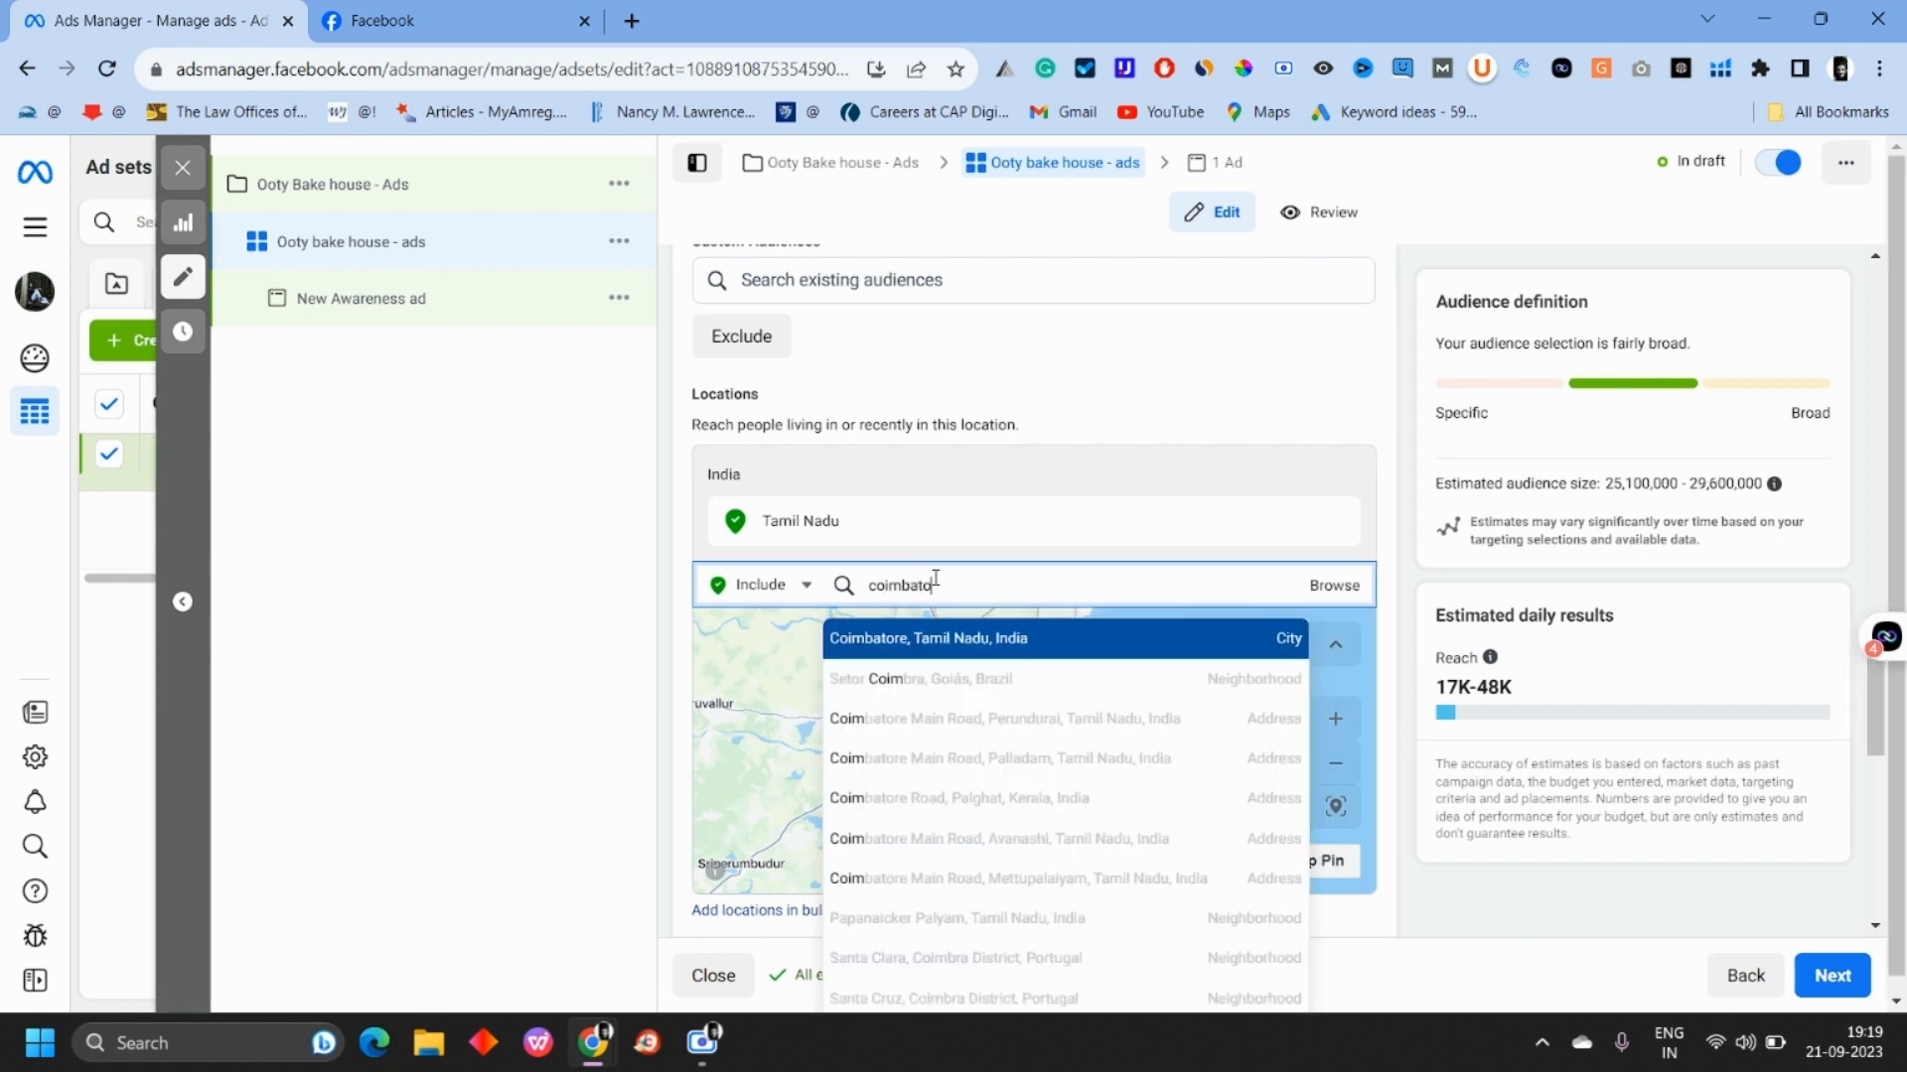
click(989, 643)
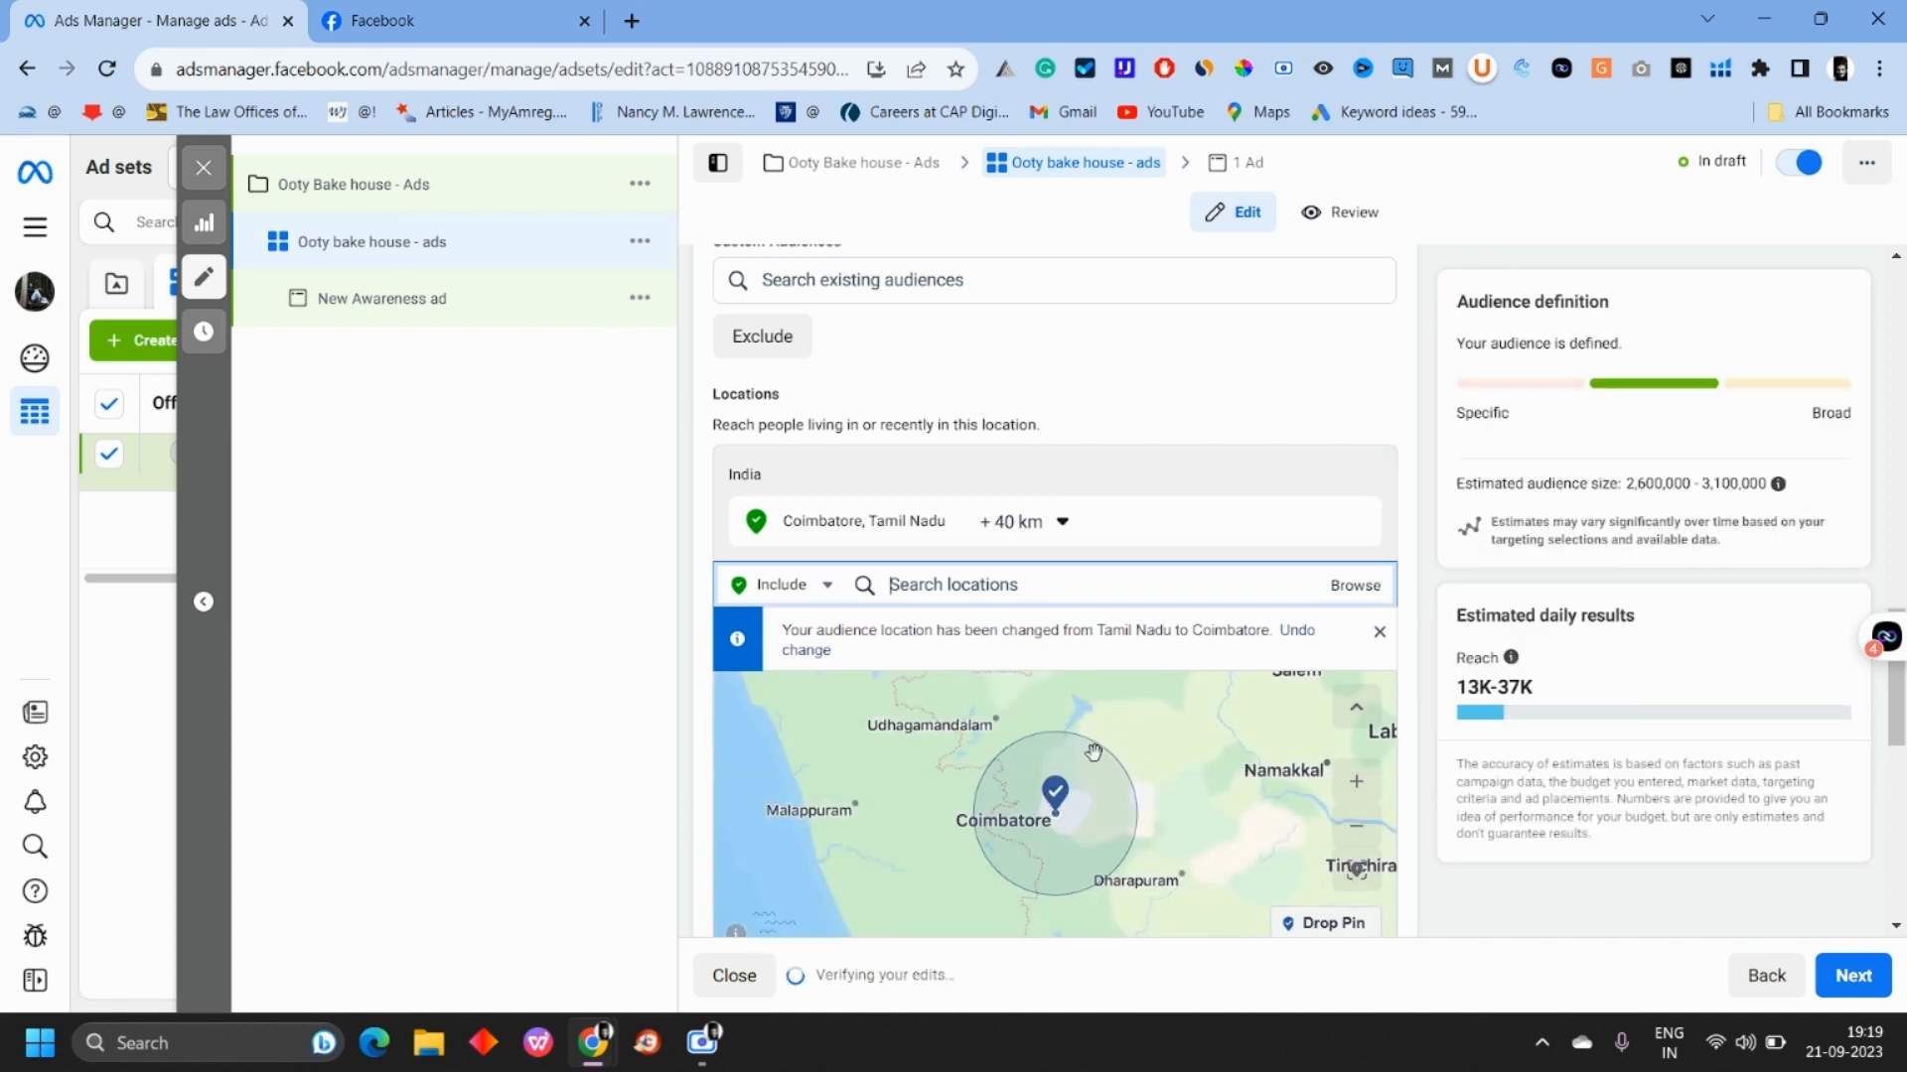
click(1062, 538)
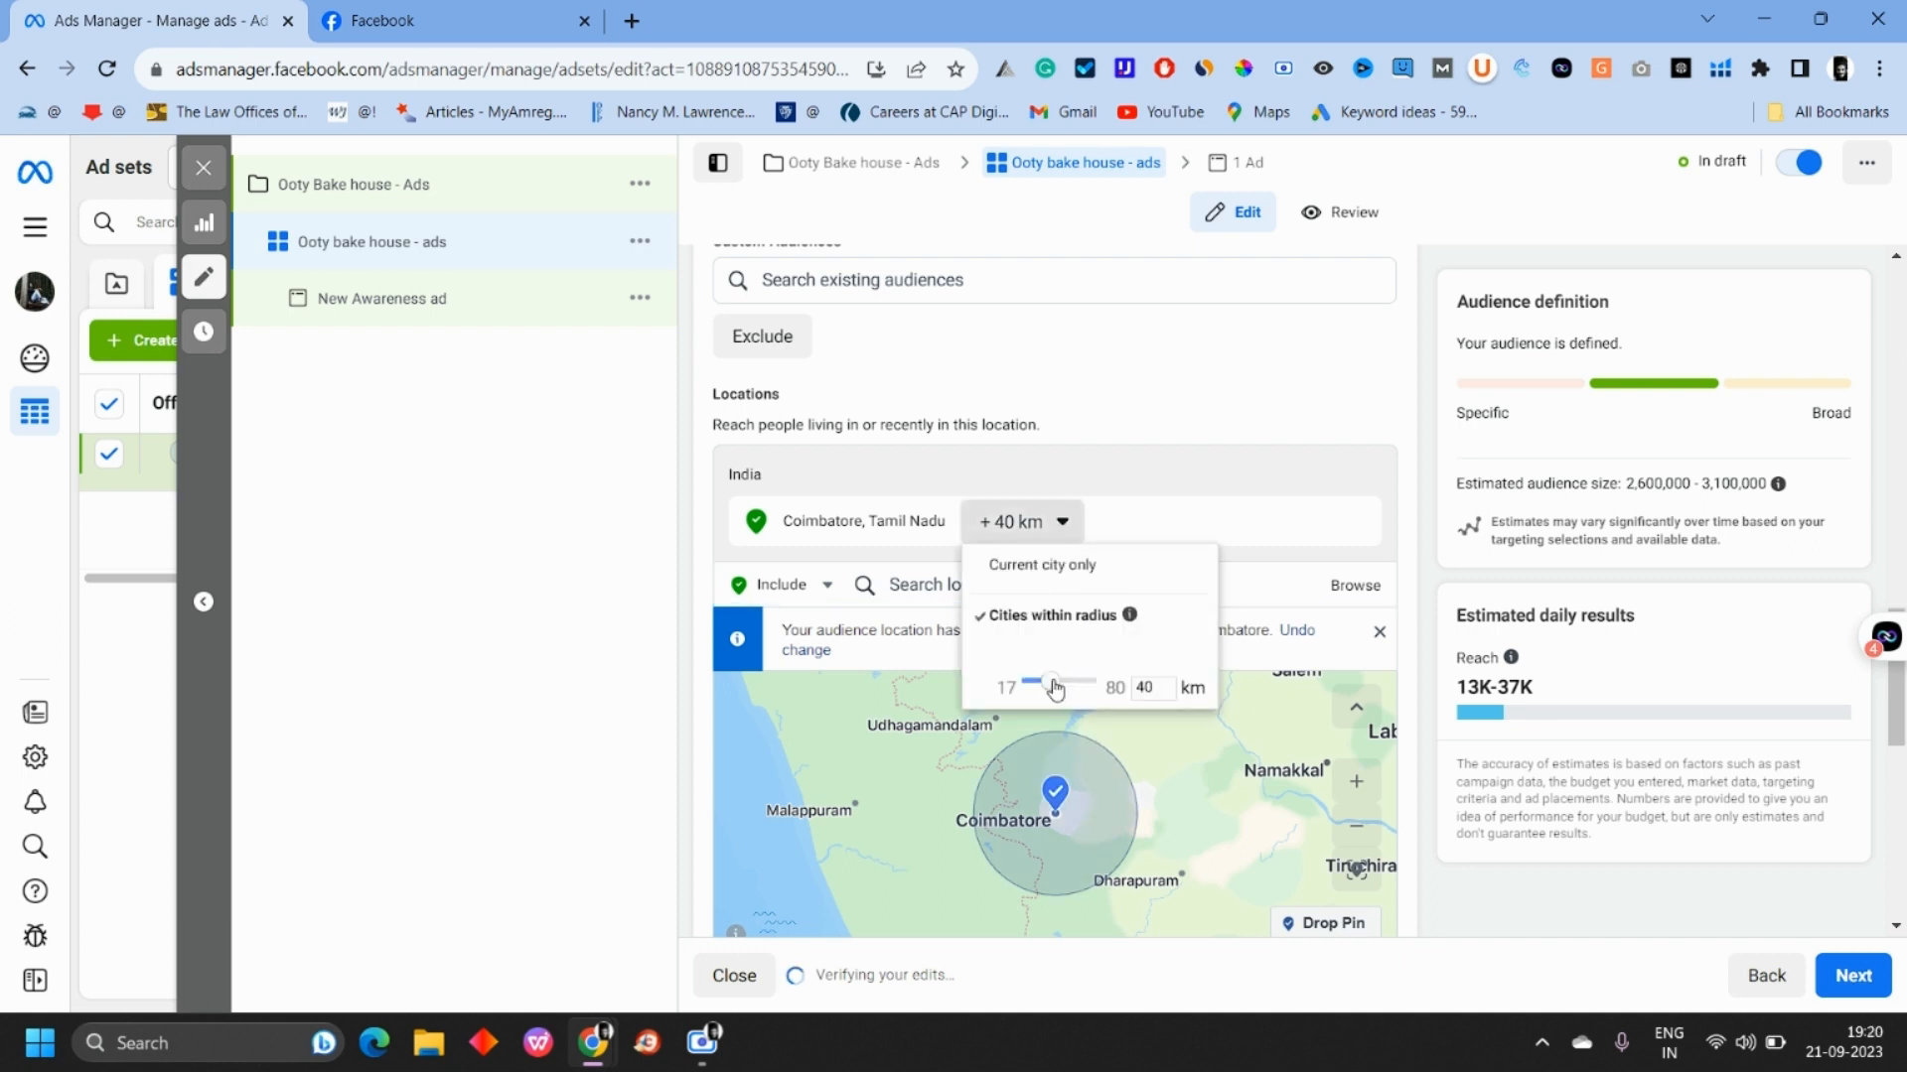
drag(1055, 689, 1124, 685)
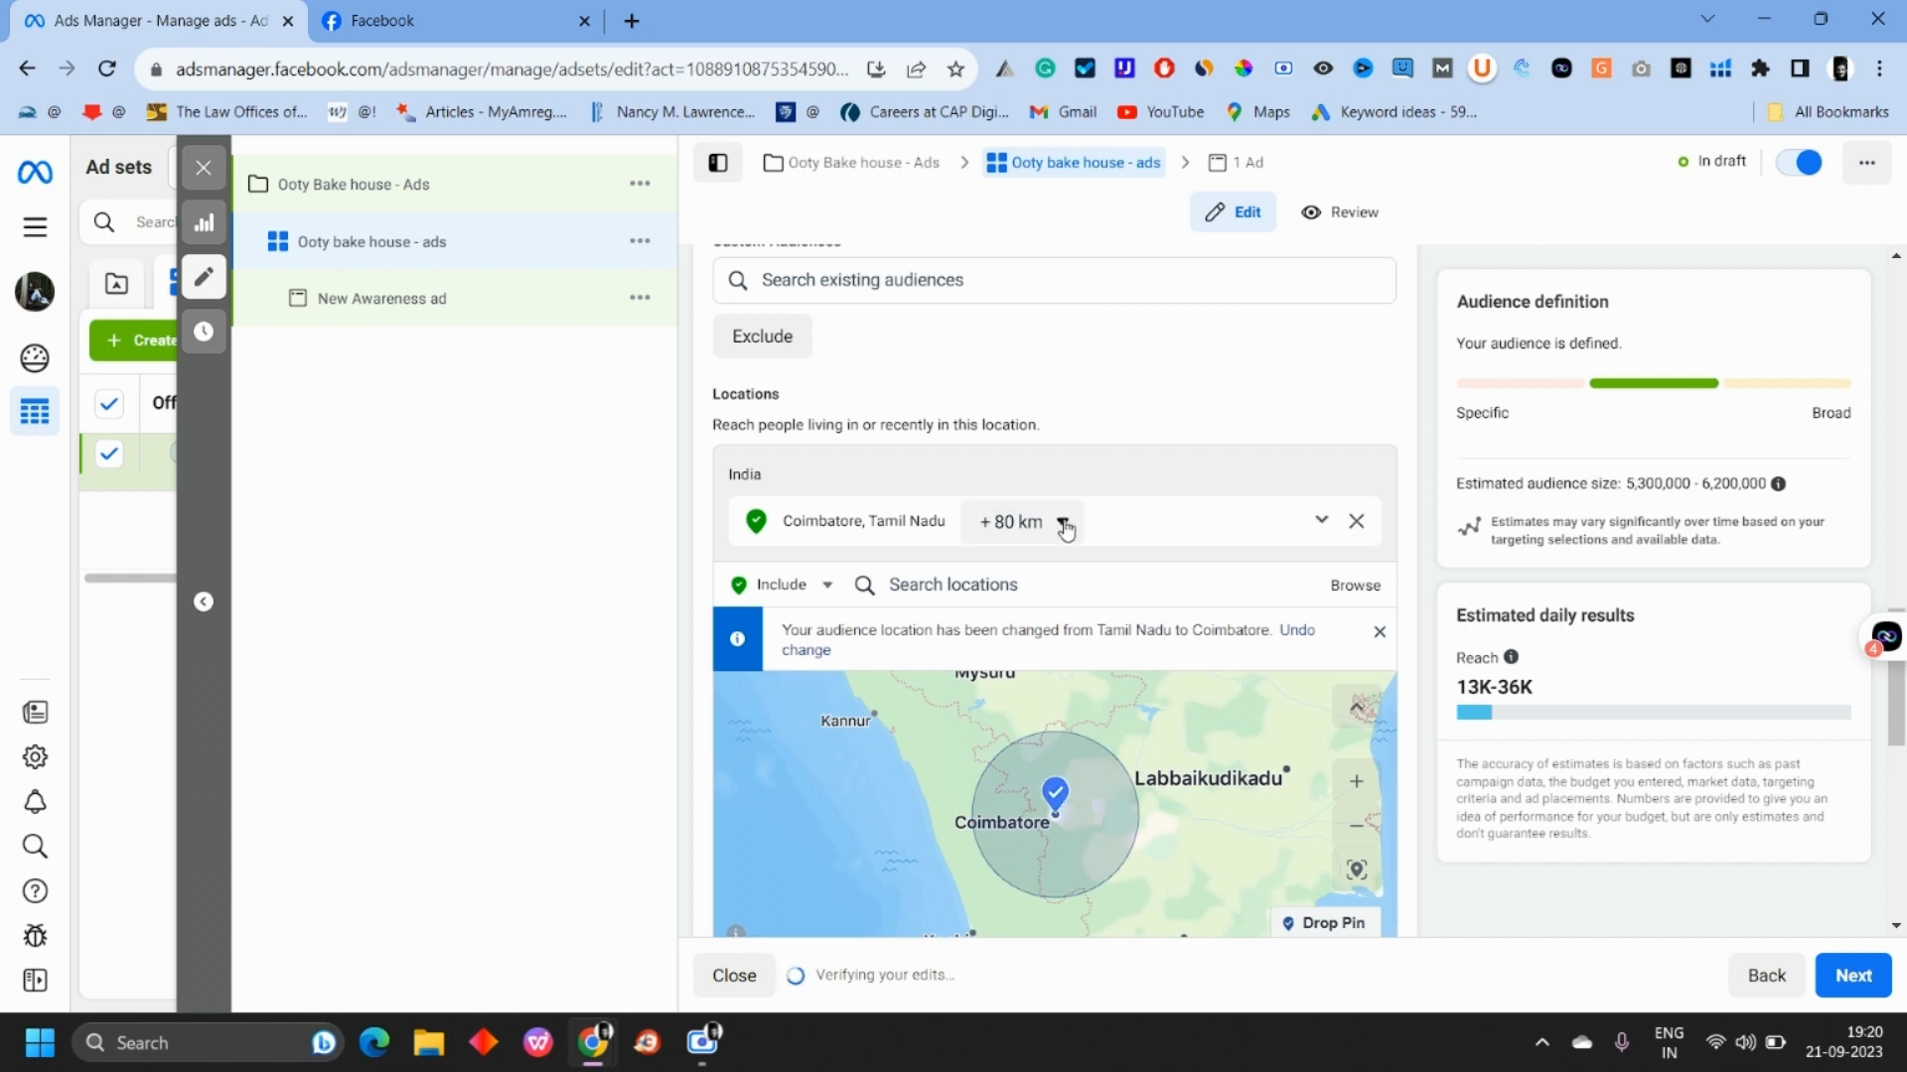
Remove Coimbatore from the audience locations and include Tamil Nadu, India again
click(1346, 524)
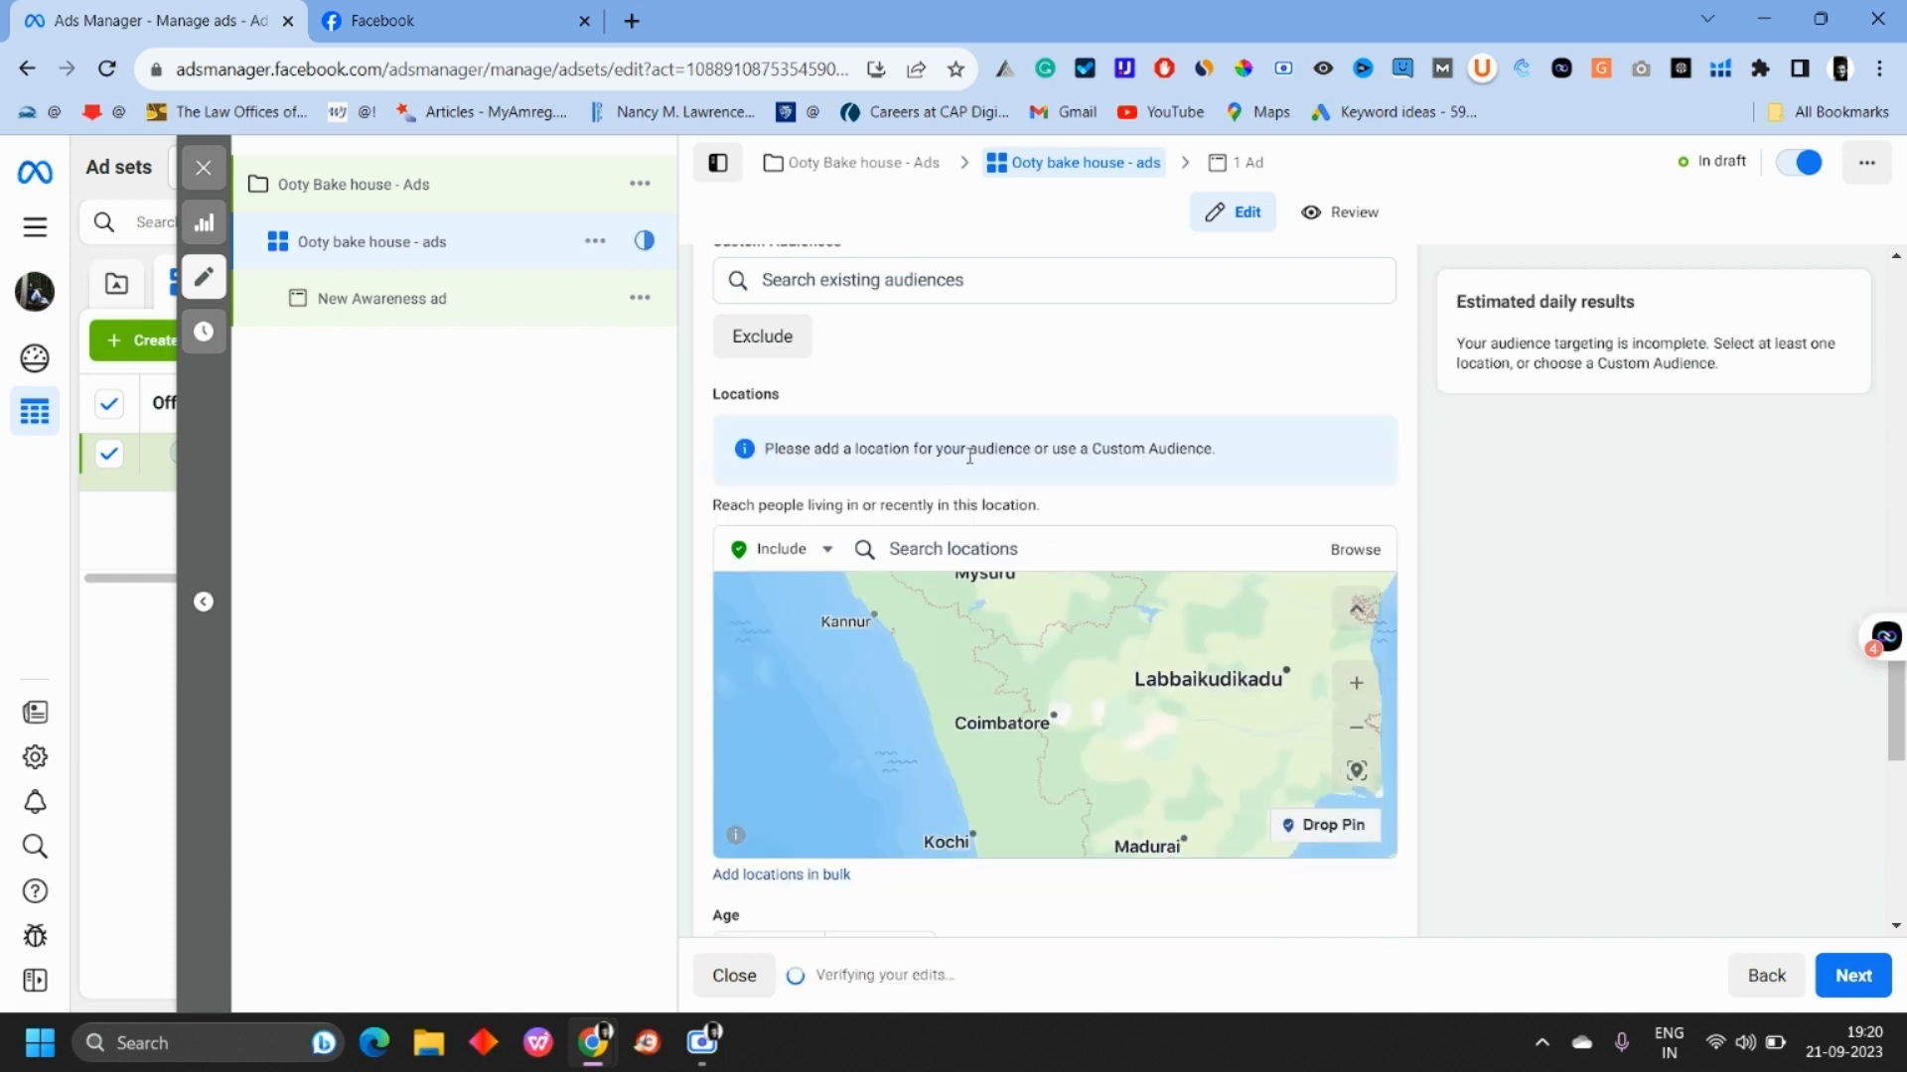
click(952, 547)
text(Tamil)
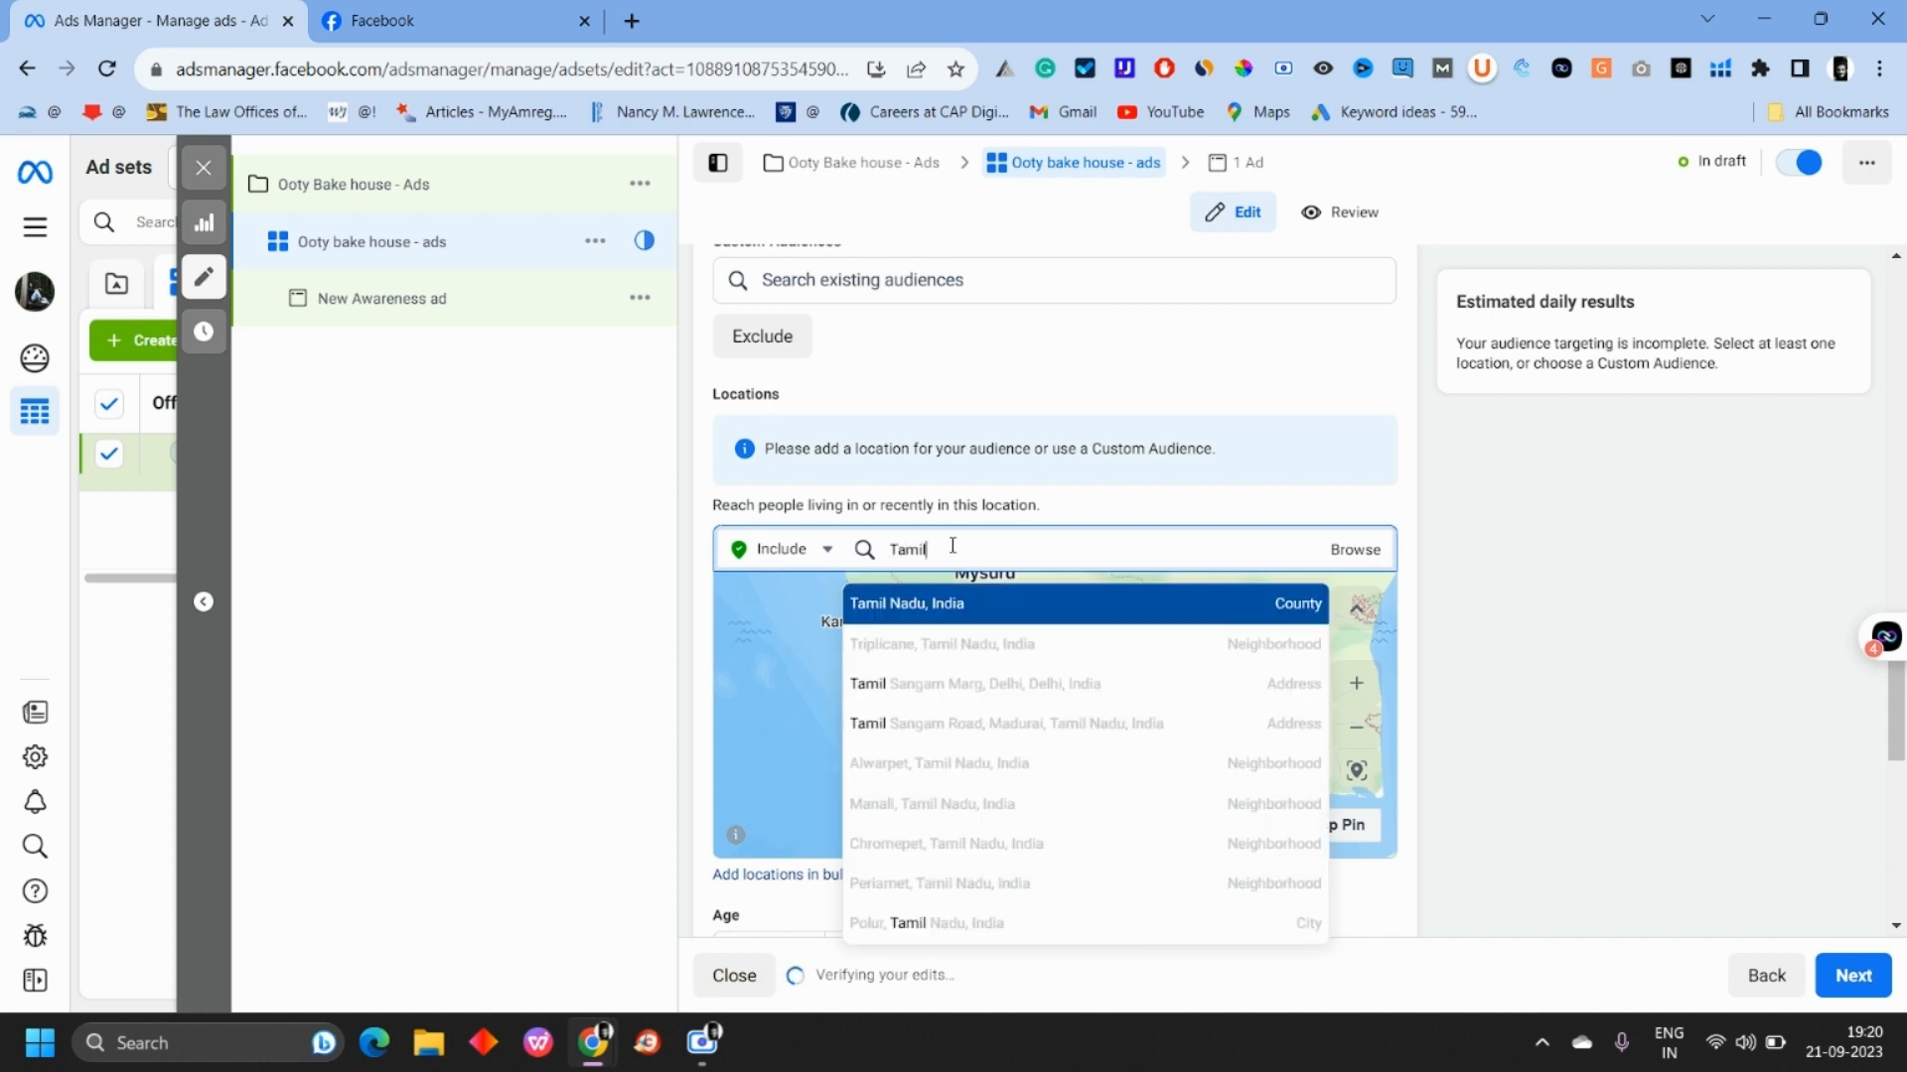
click(945, 598)
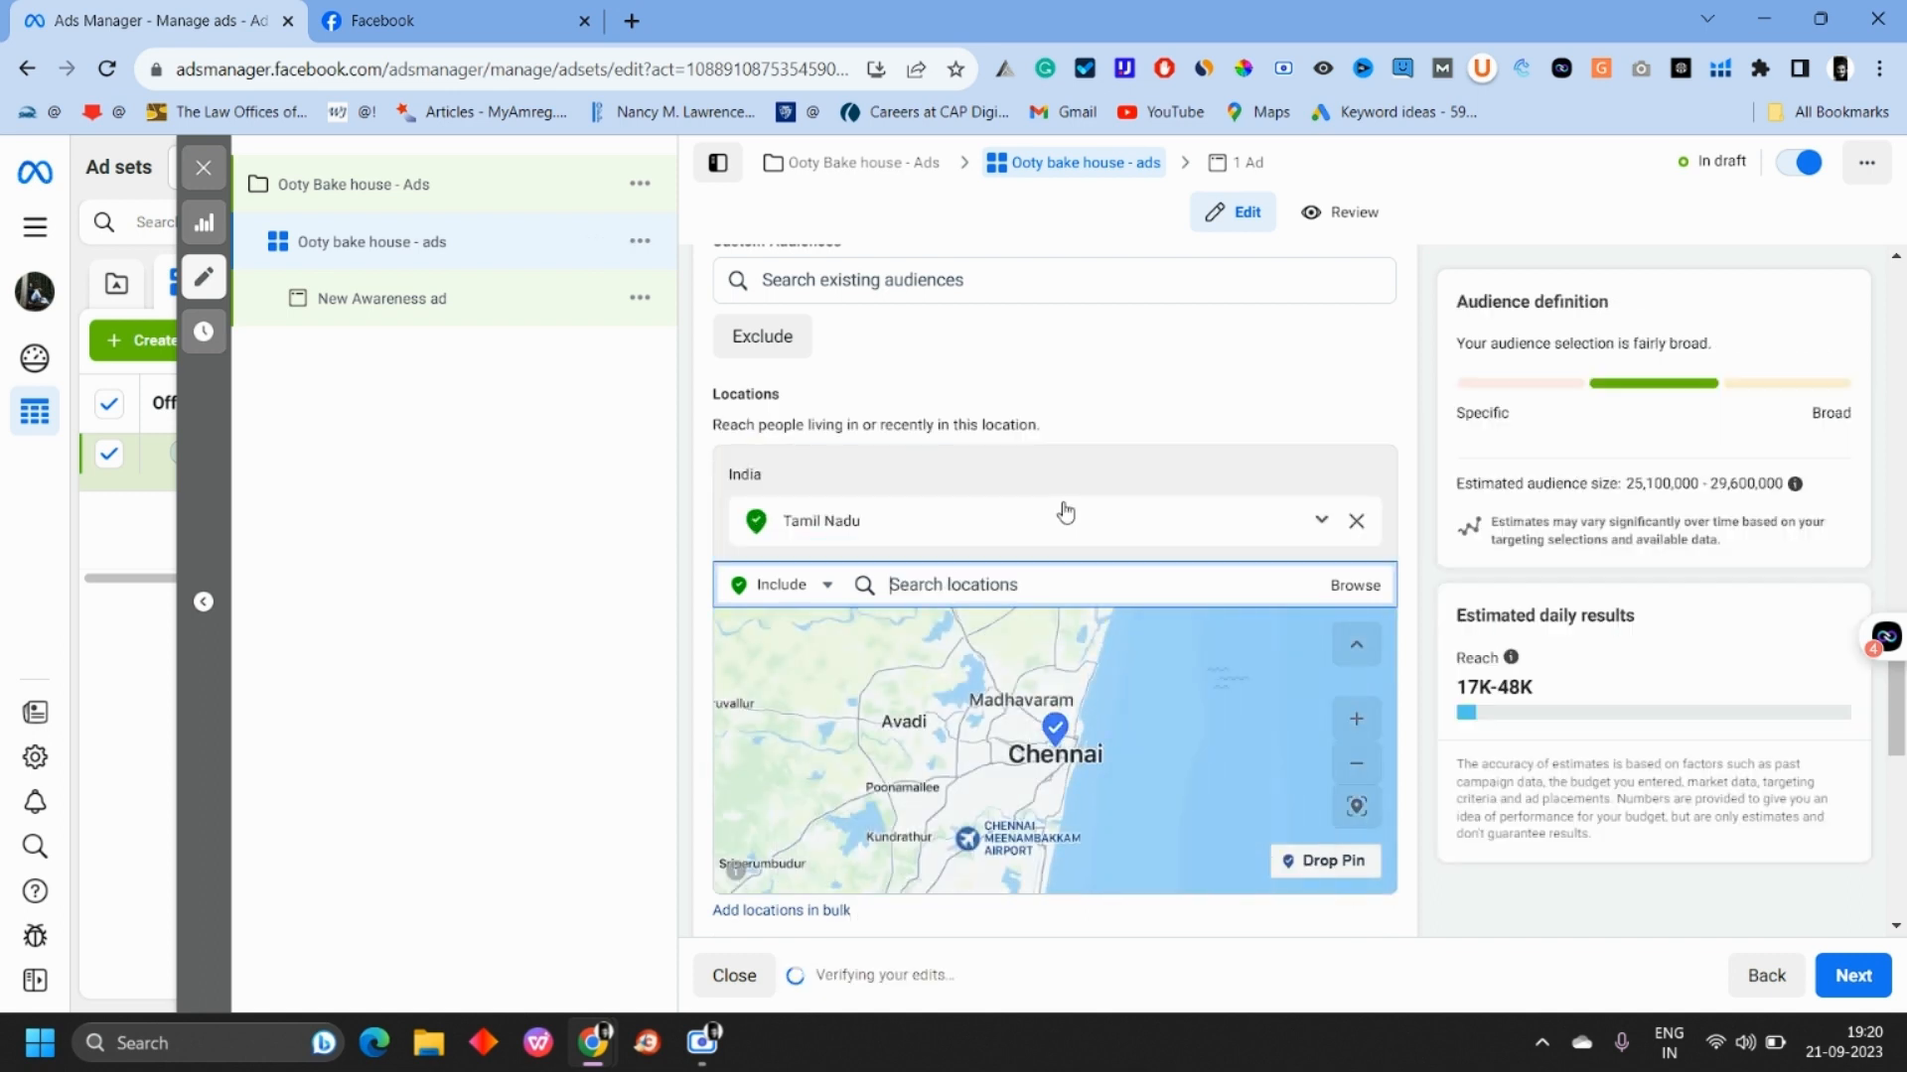
Set the audience's maximum age to 40 and check the estimated daily reach
scroll(1066, 514, down, 5)
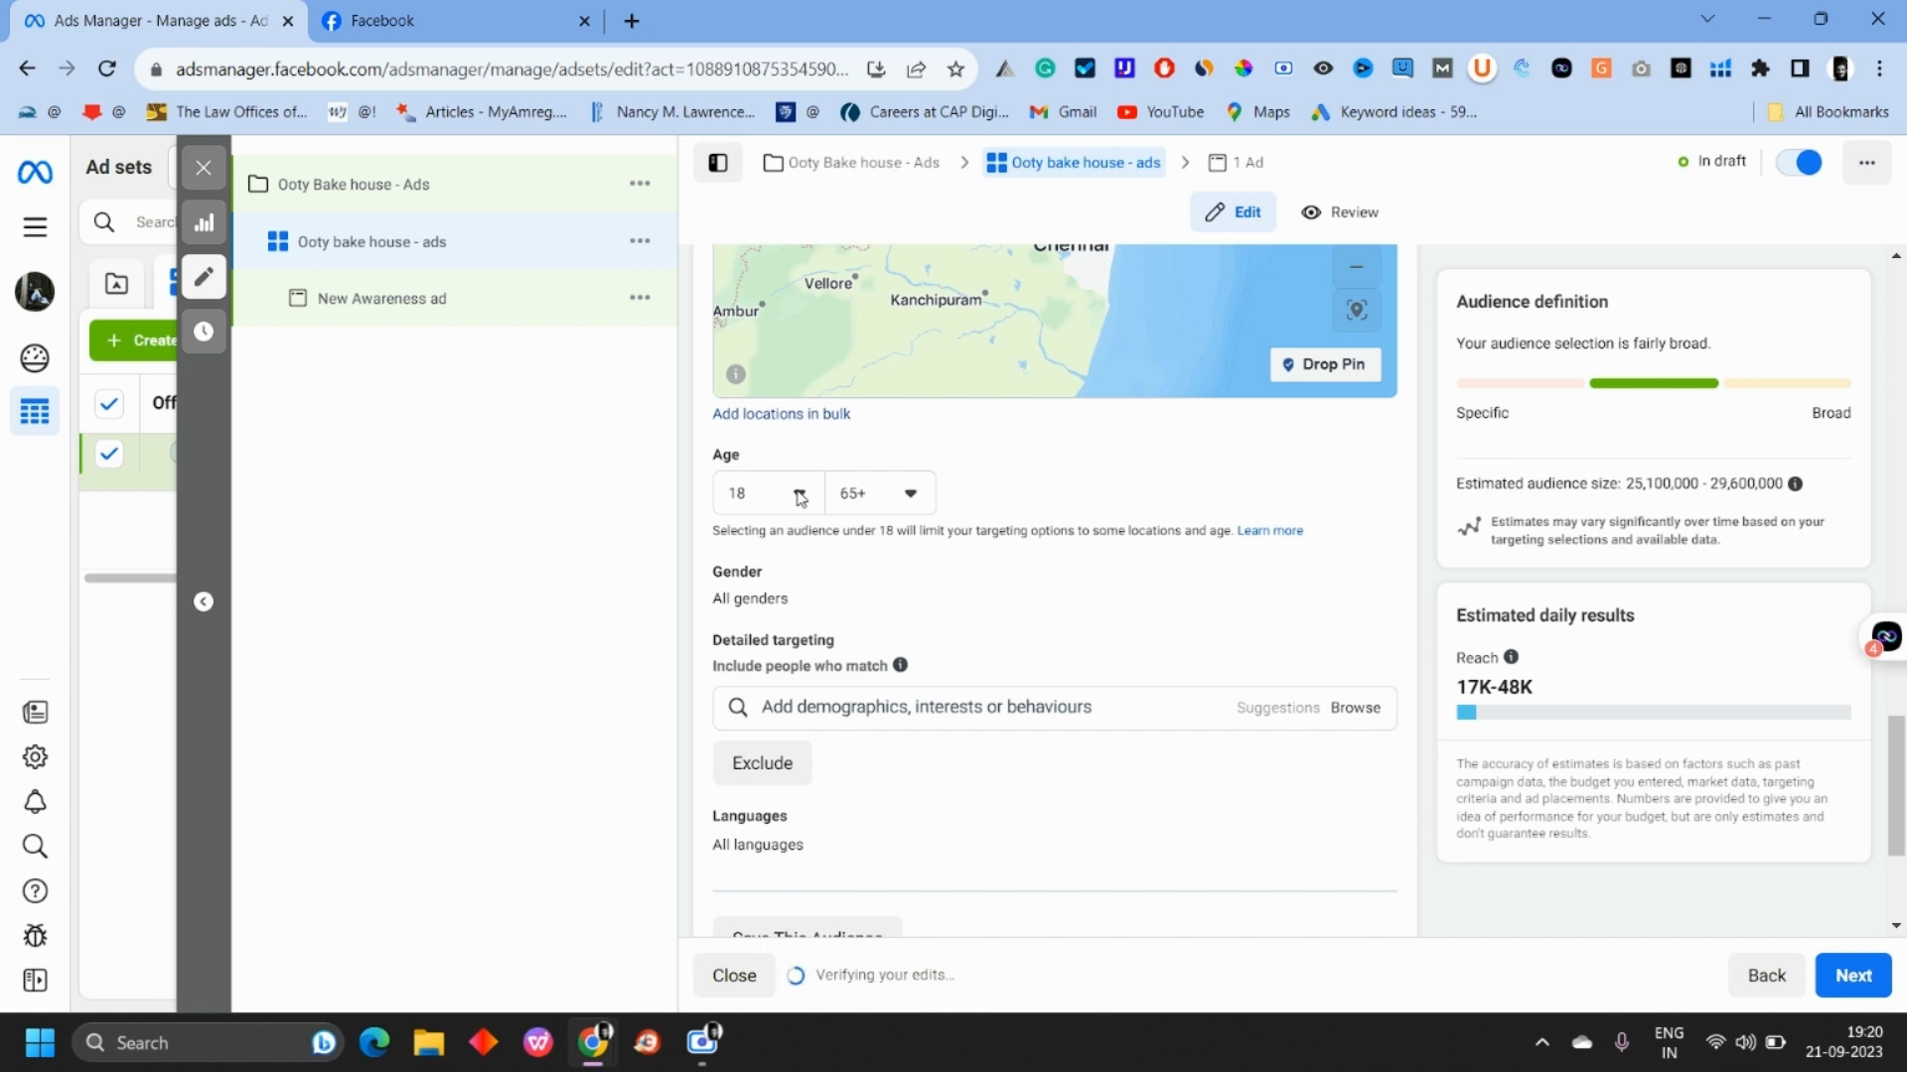
click(913, 498)
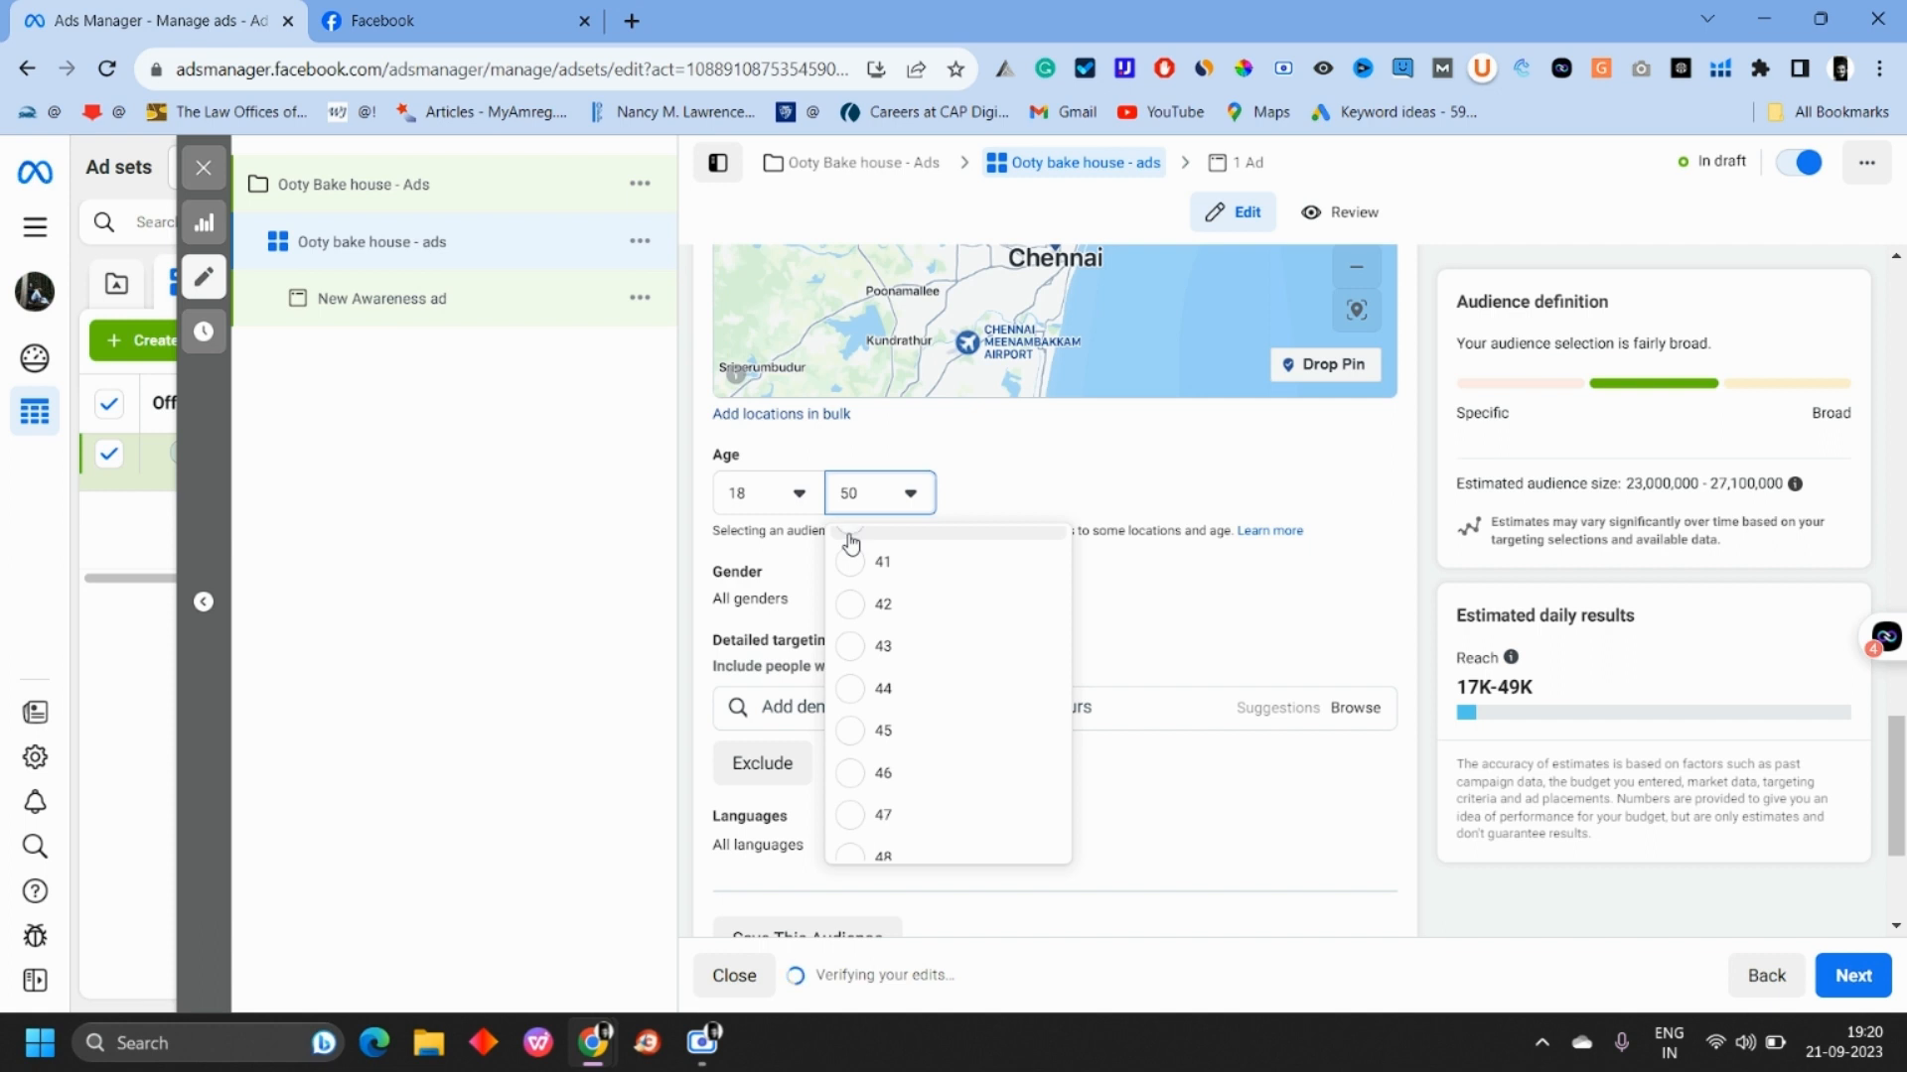
click(851, 536)
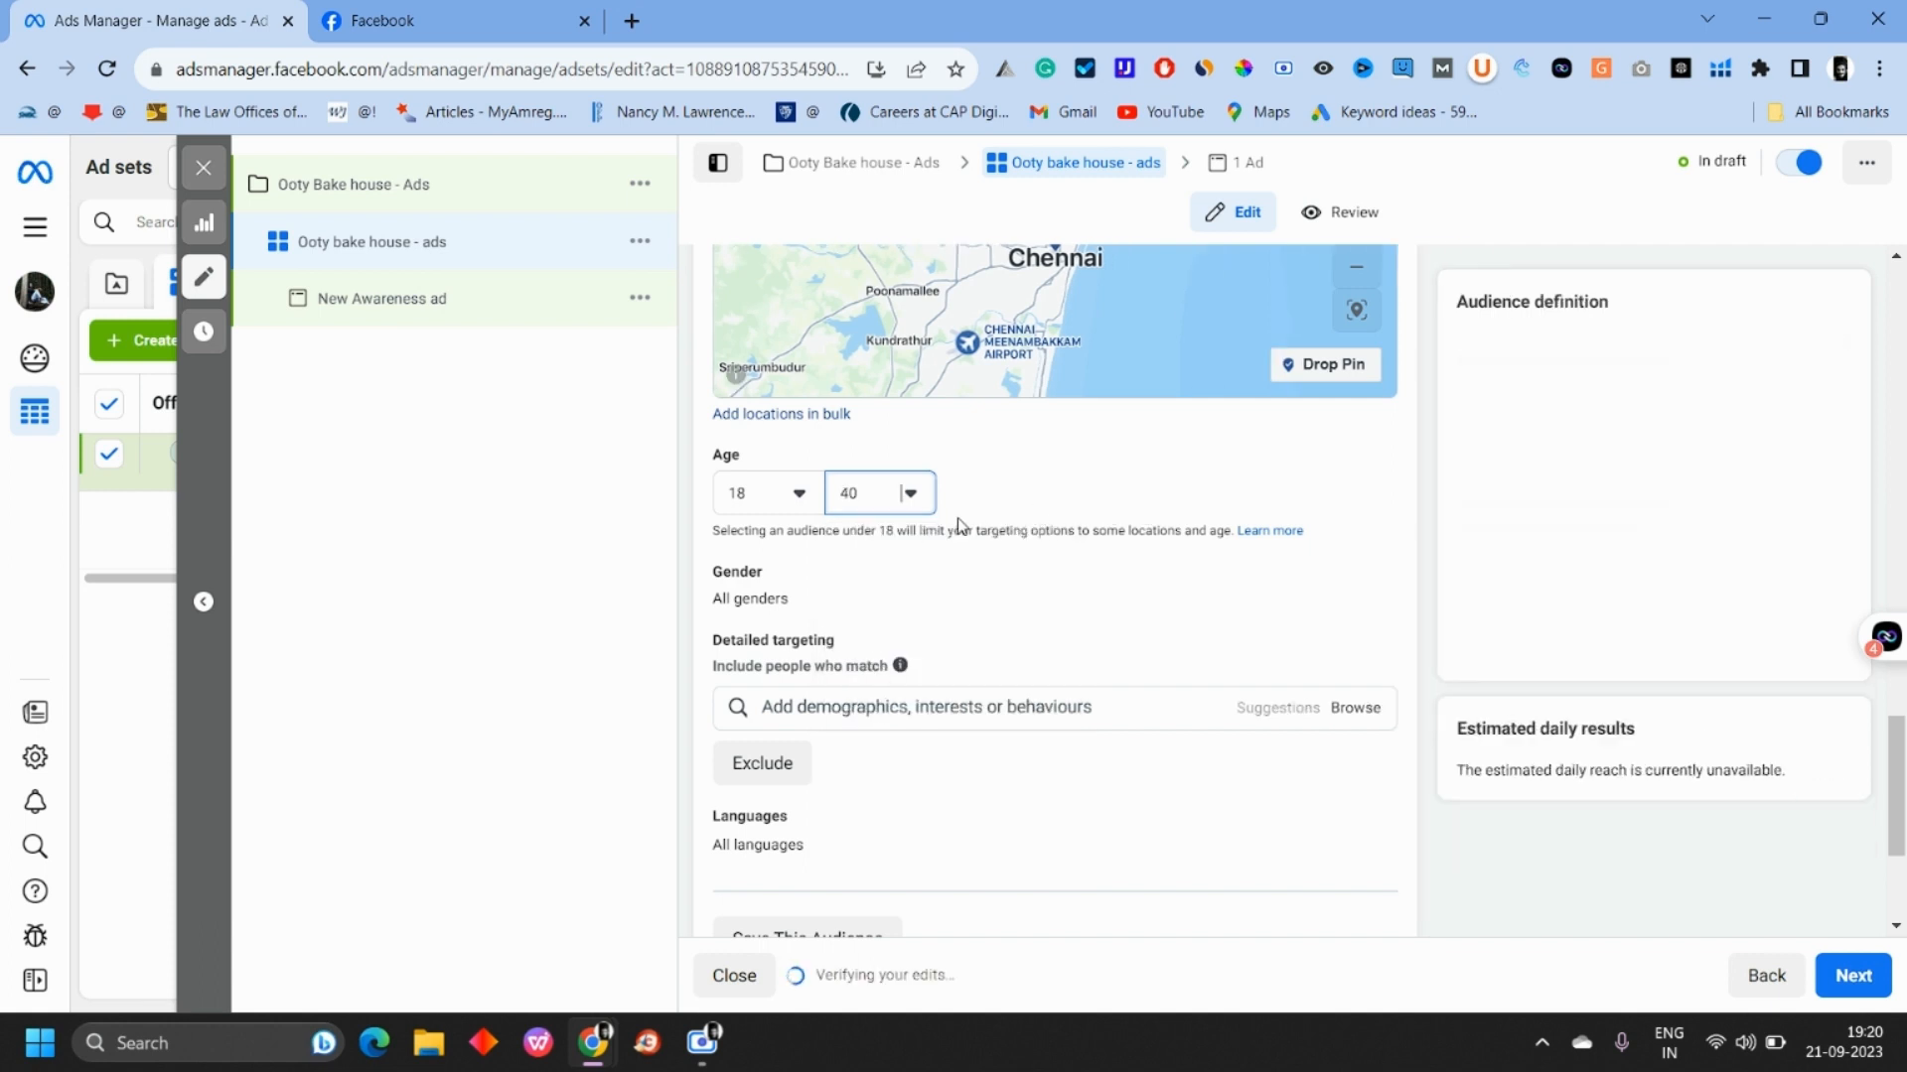
drag(1469, 687, 1542, 690)
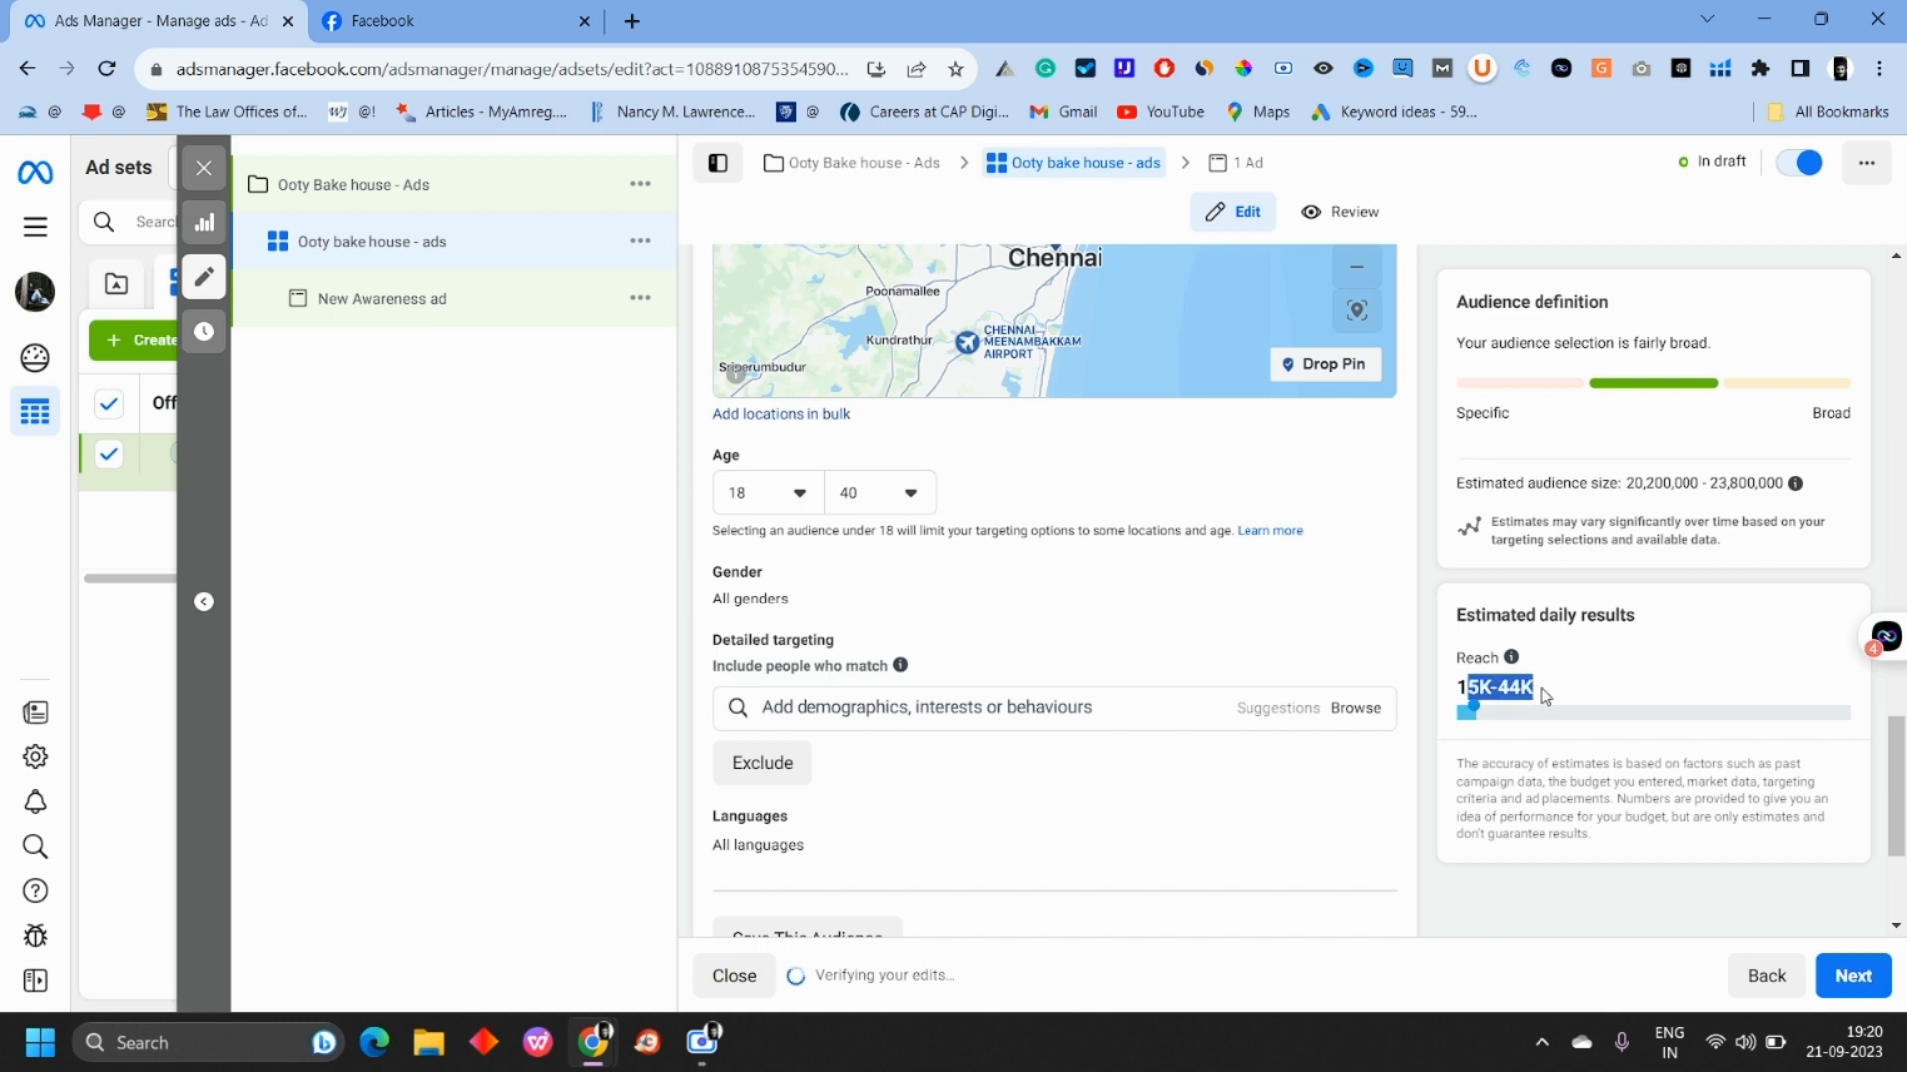
click(1368, 627)
drag(1453, 688, 1557, 687)
Open the audience's gender setting for editing and choose All
scroll(1102, 605, down, 1)
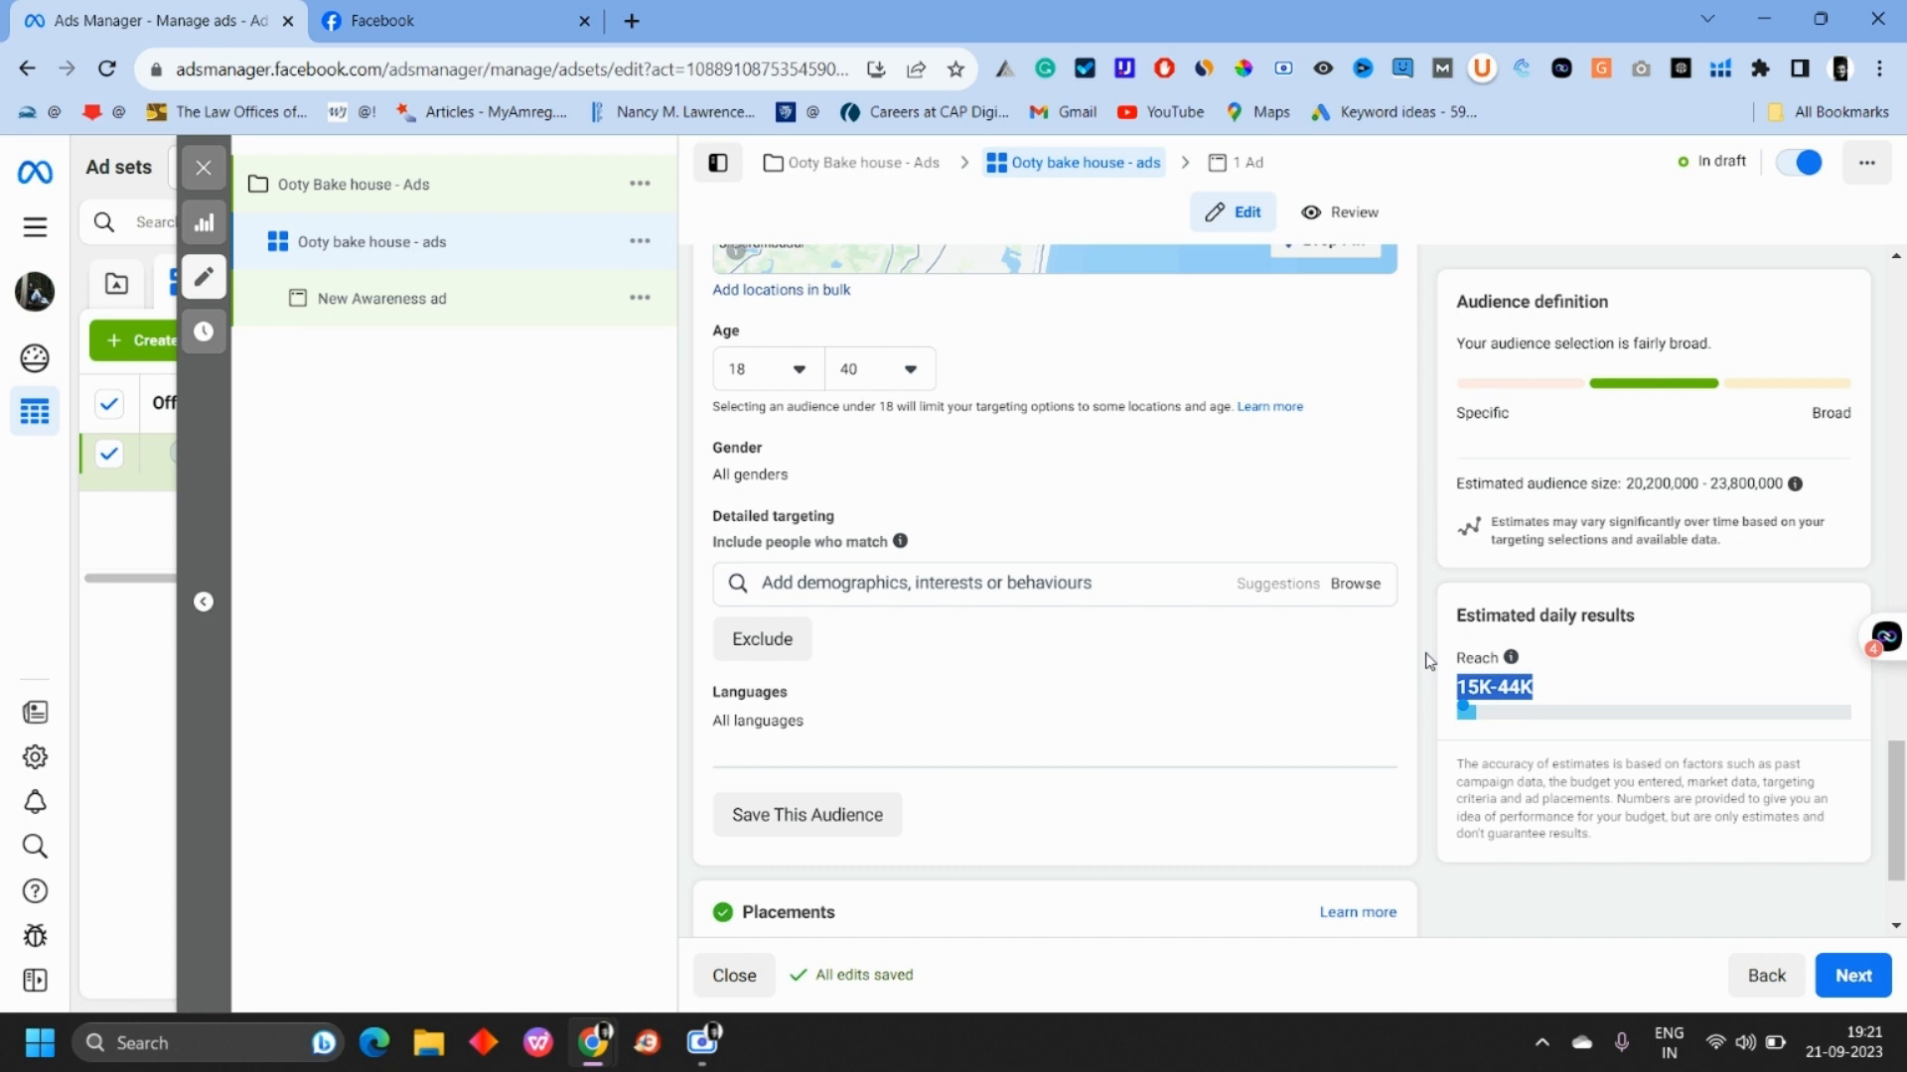
click(815, 582)
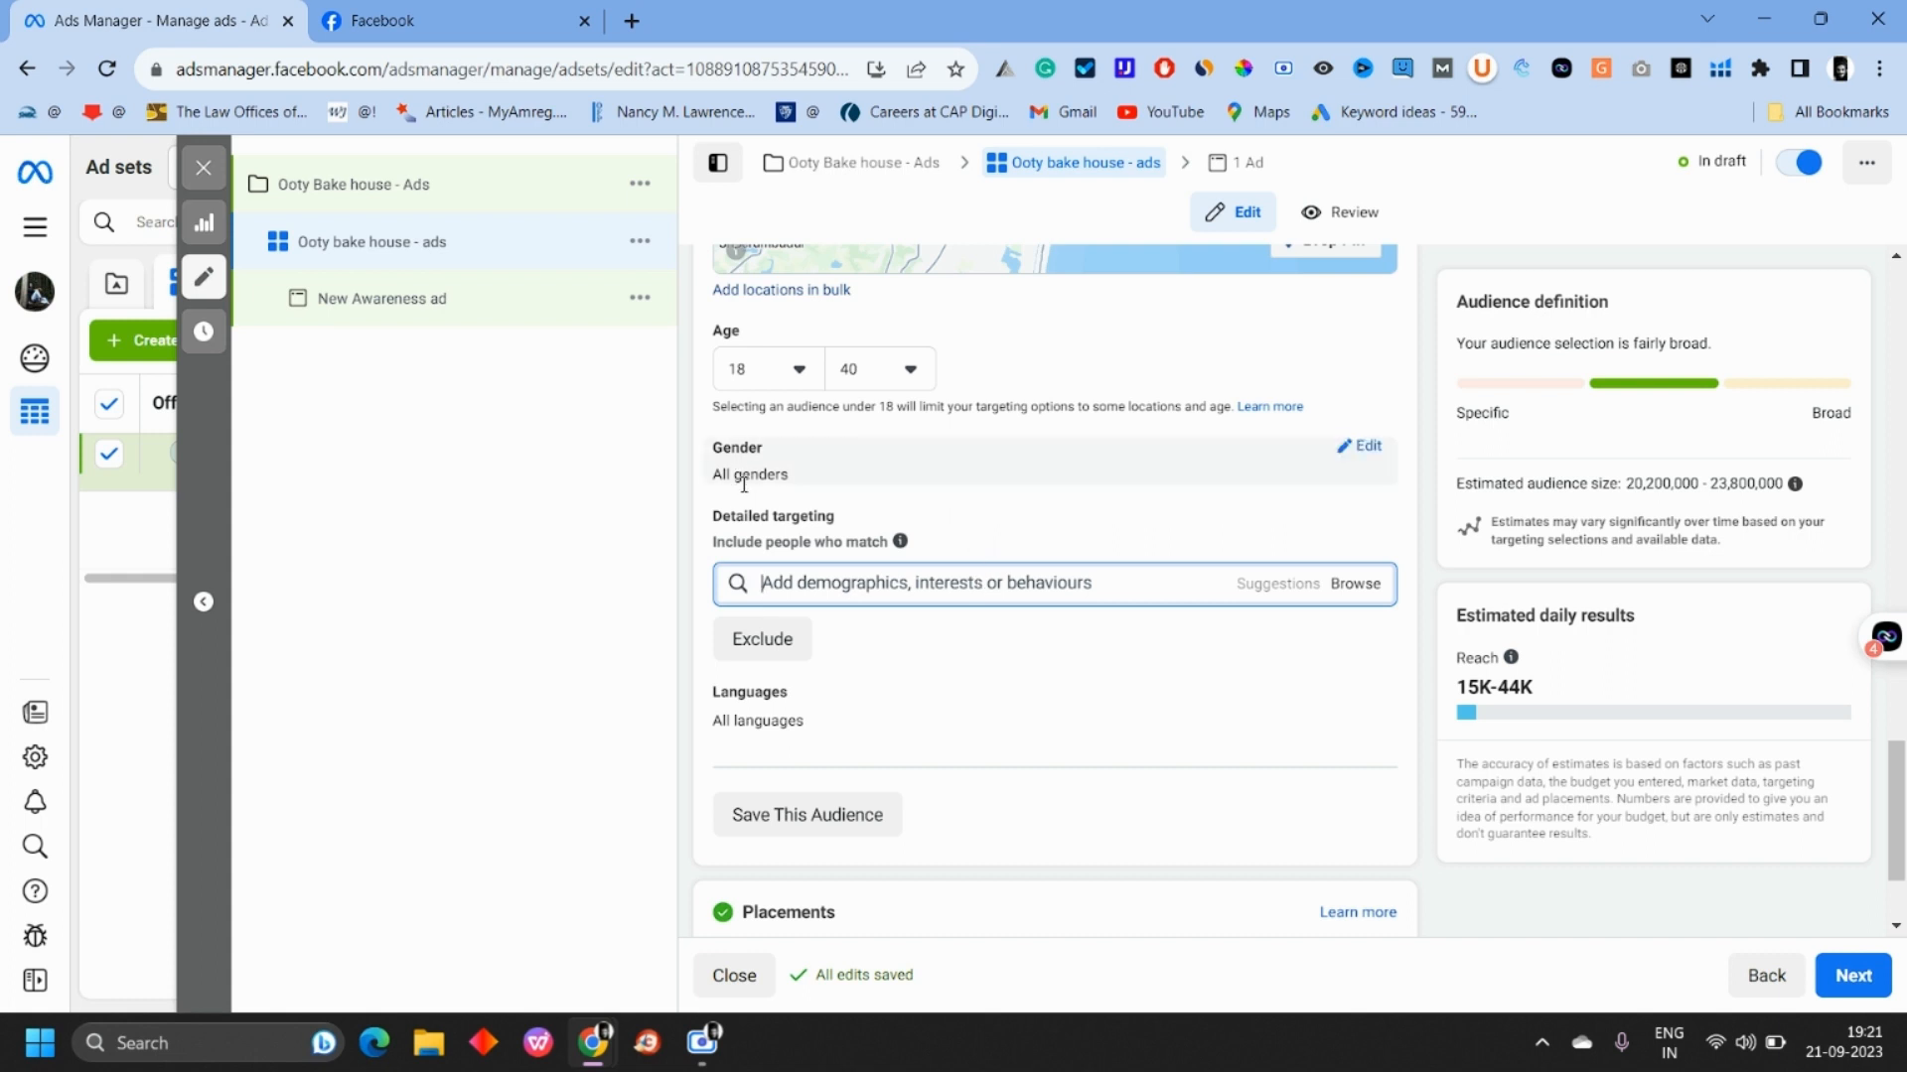
click(1358, 449)
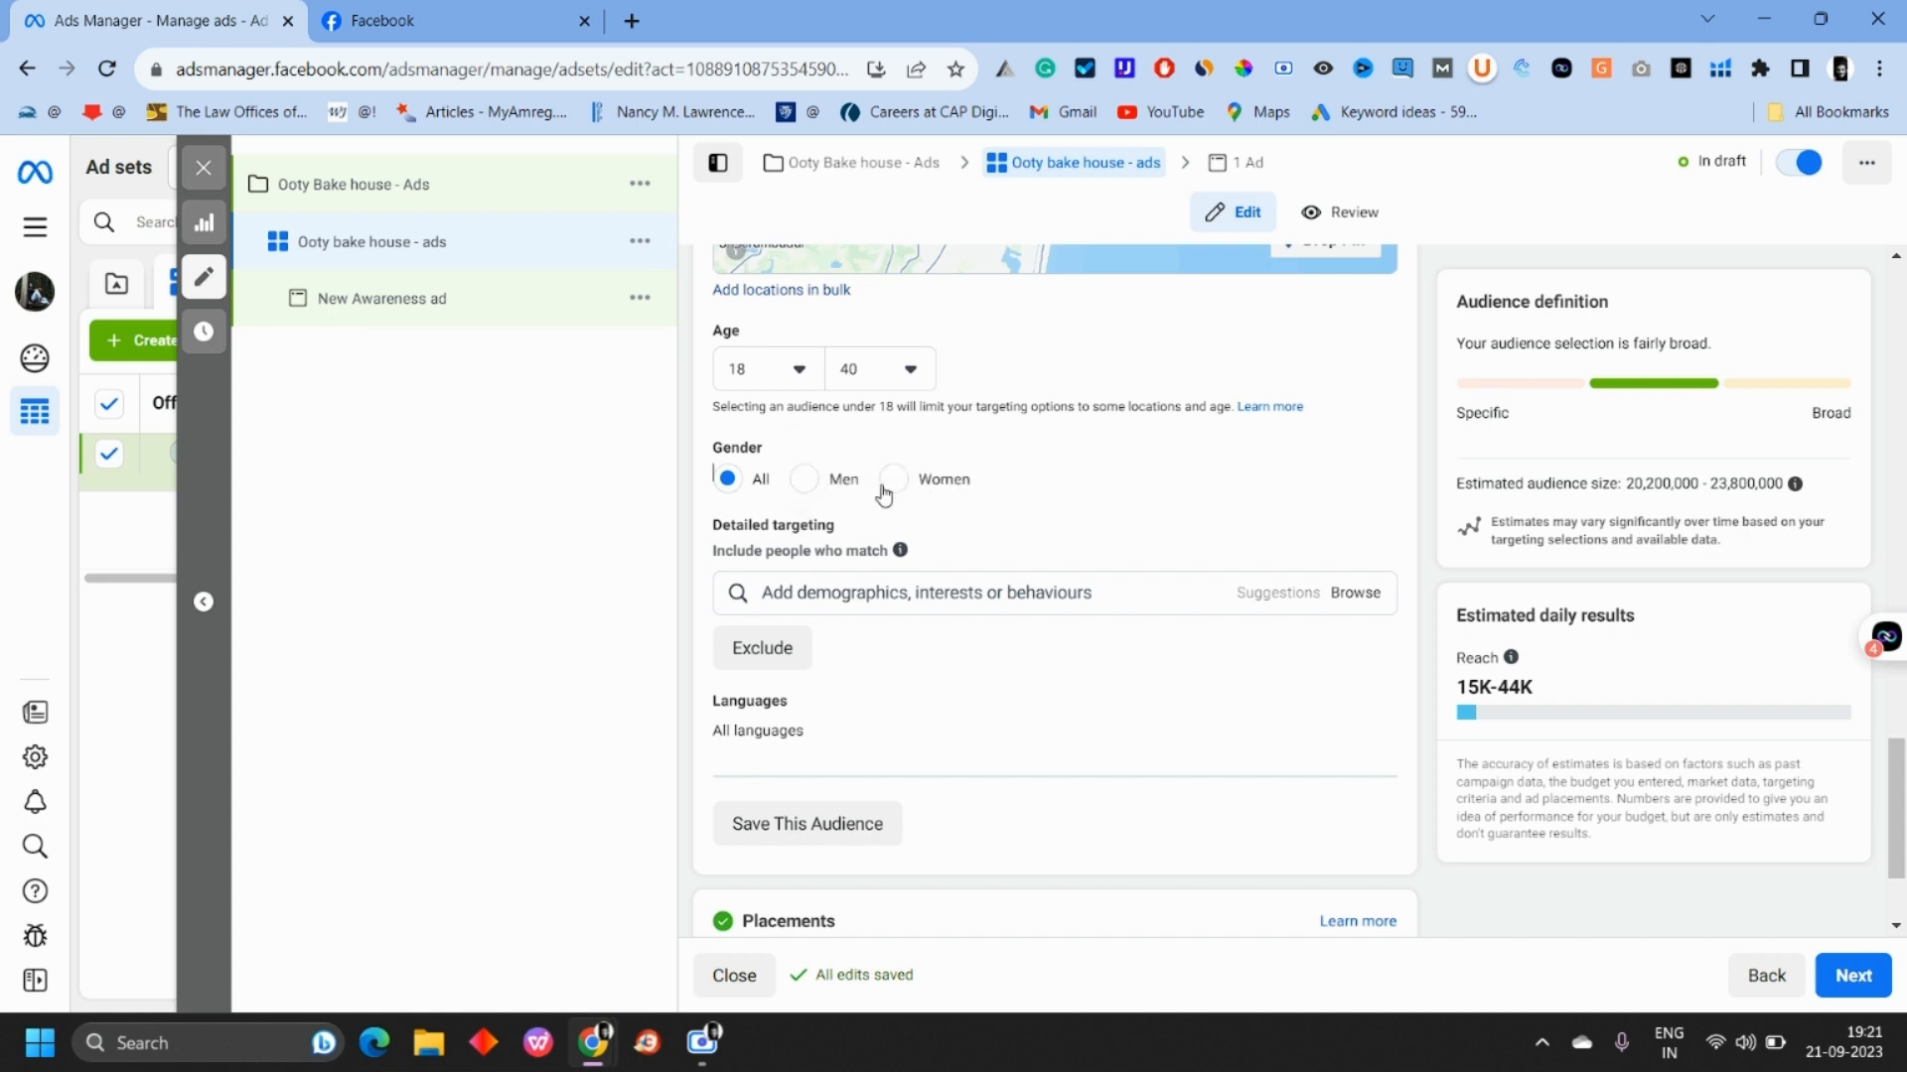
click(728, 480)
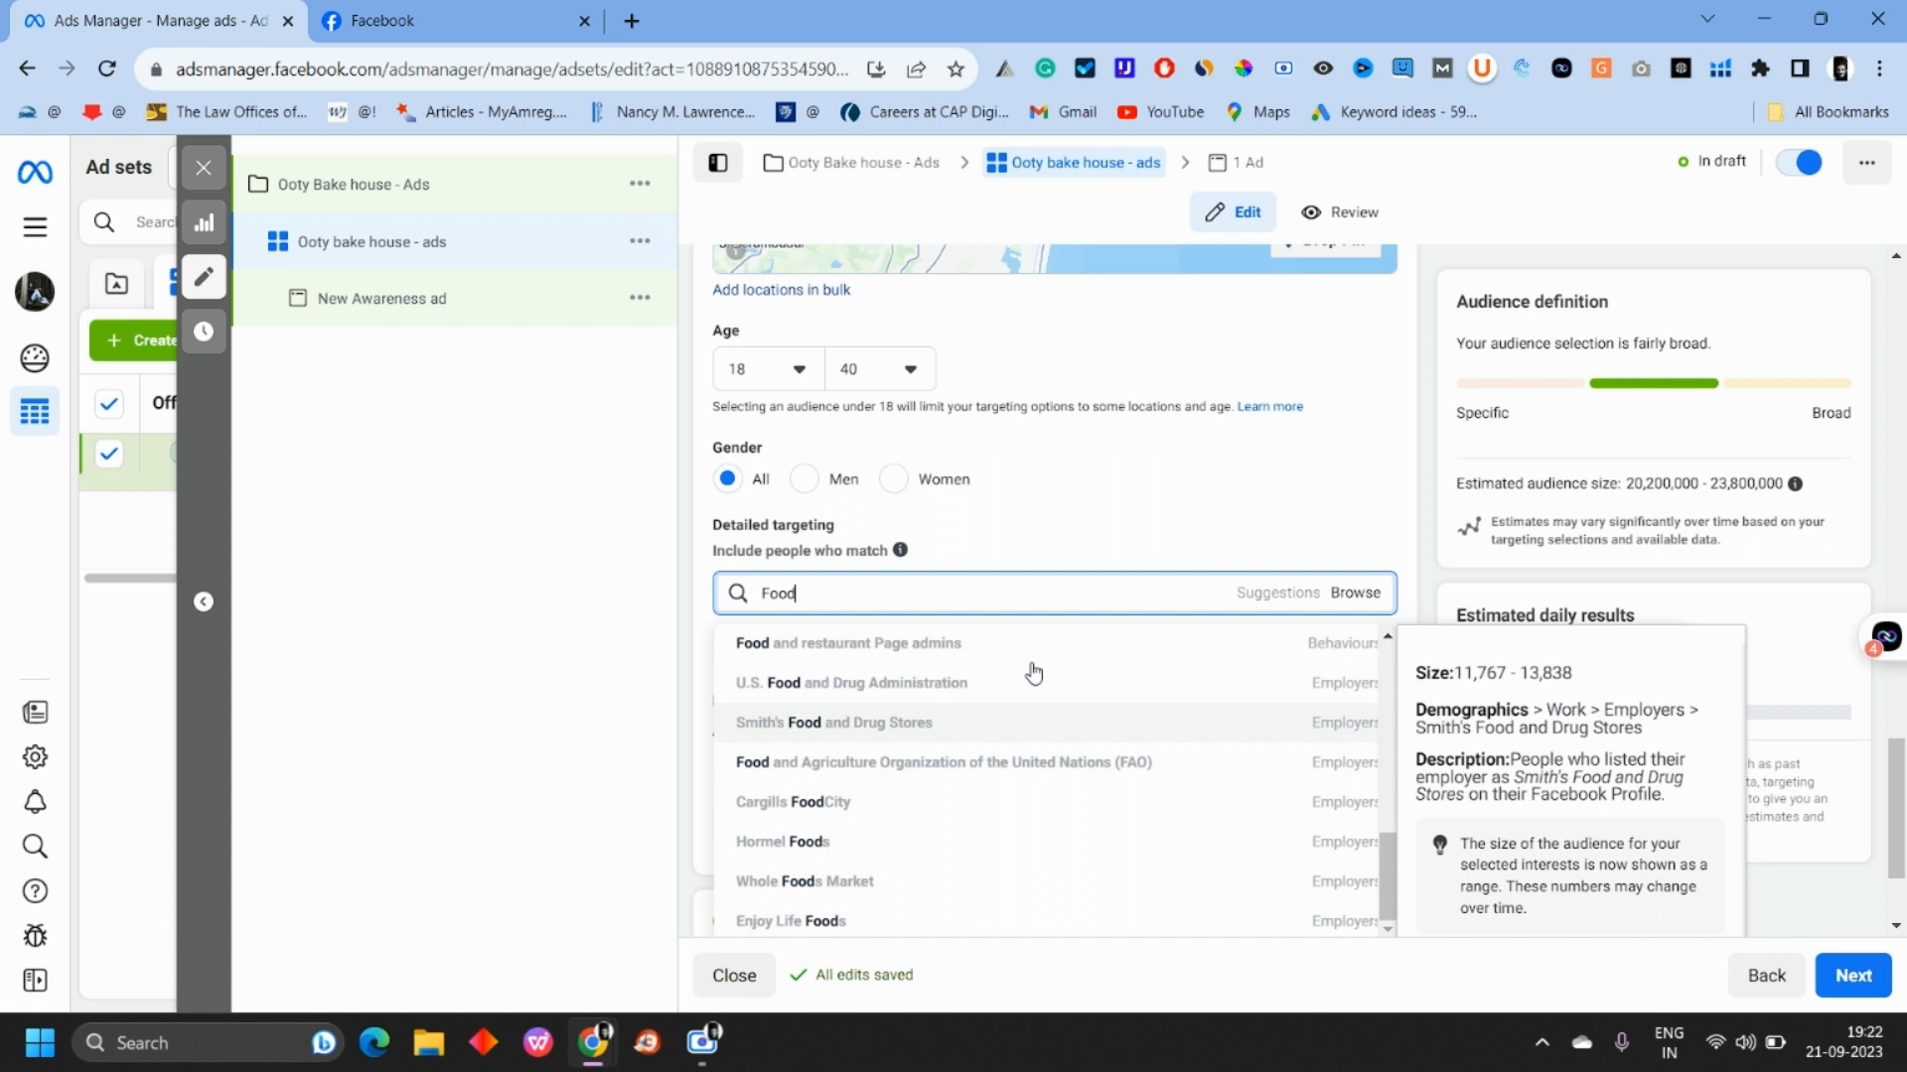
Look through the detailed targeting suggestions for Food and clear the search without adding any
scroll(1034, 668, up, 1)
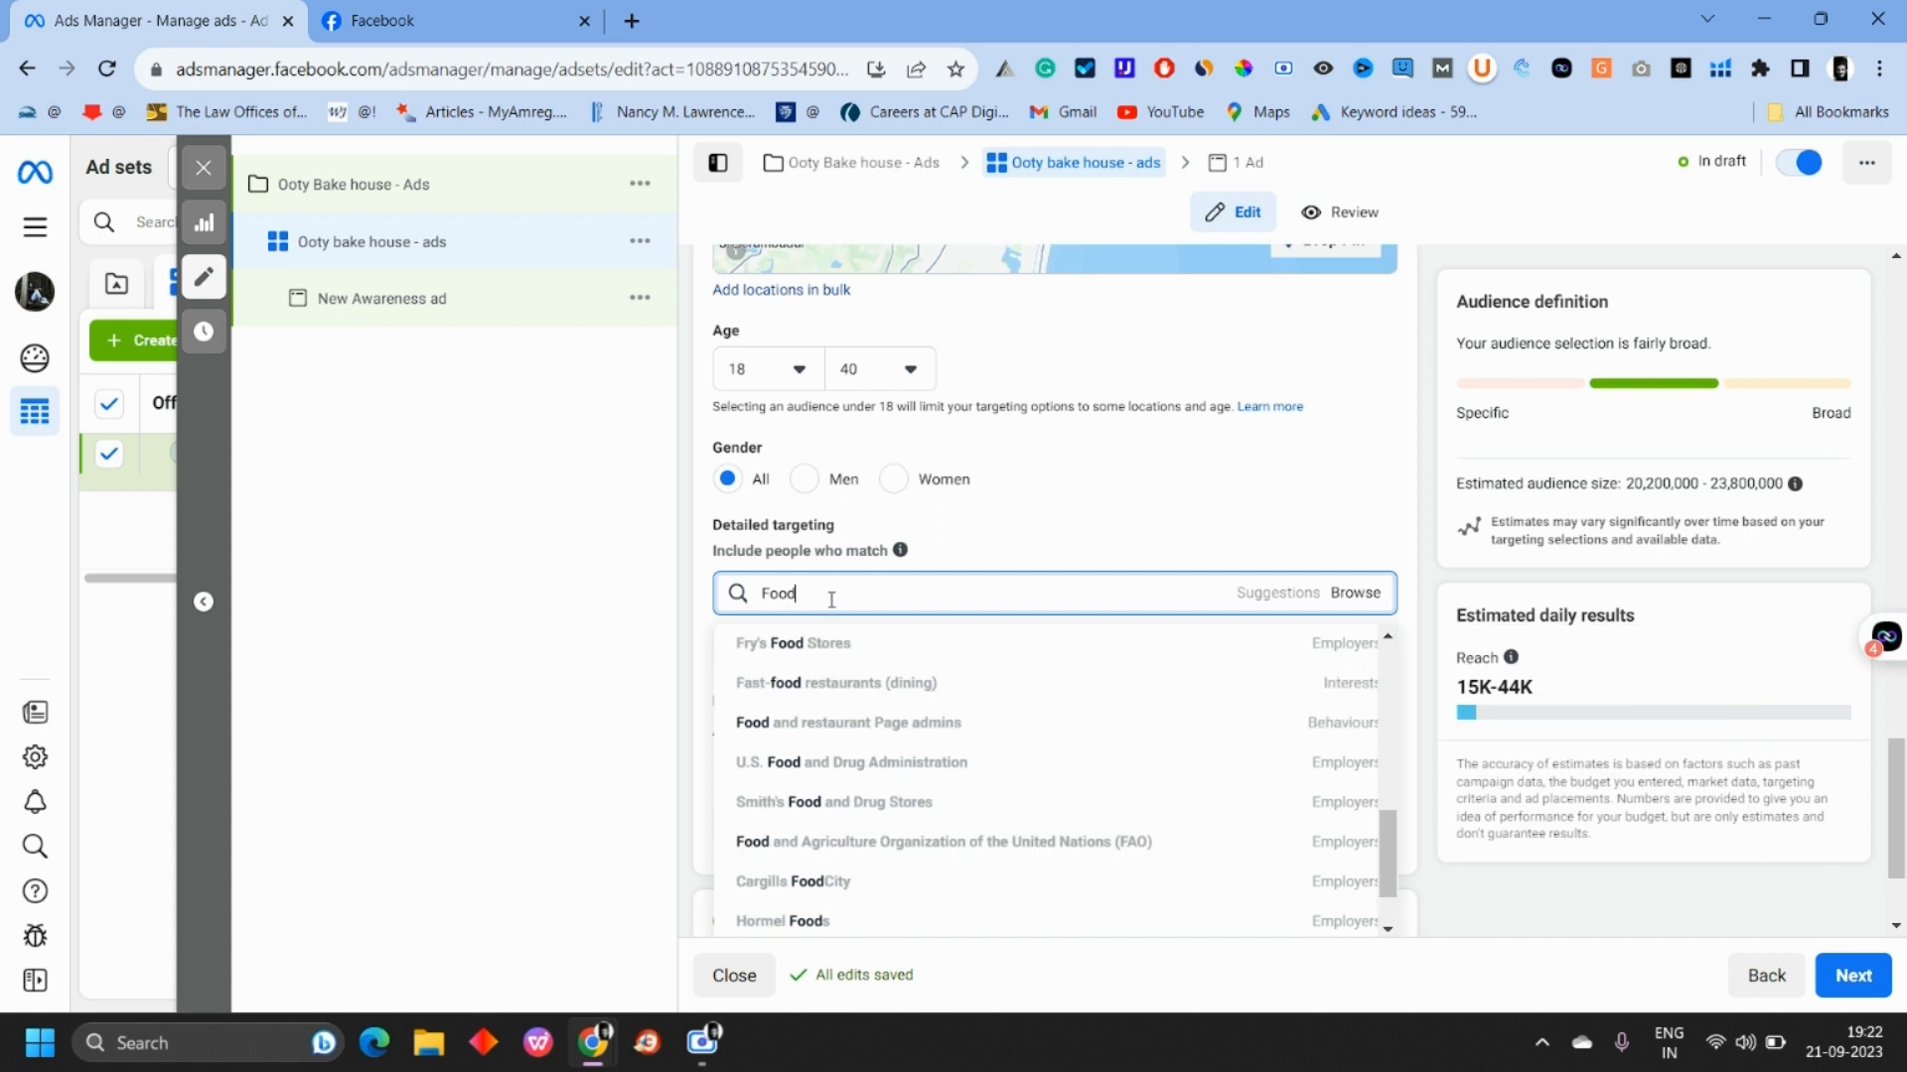
drag(831, 598, 758, 598)
key(BackSpace)
click(1043, 532)
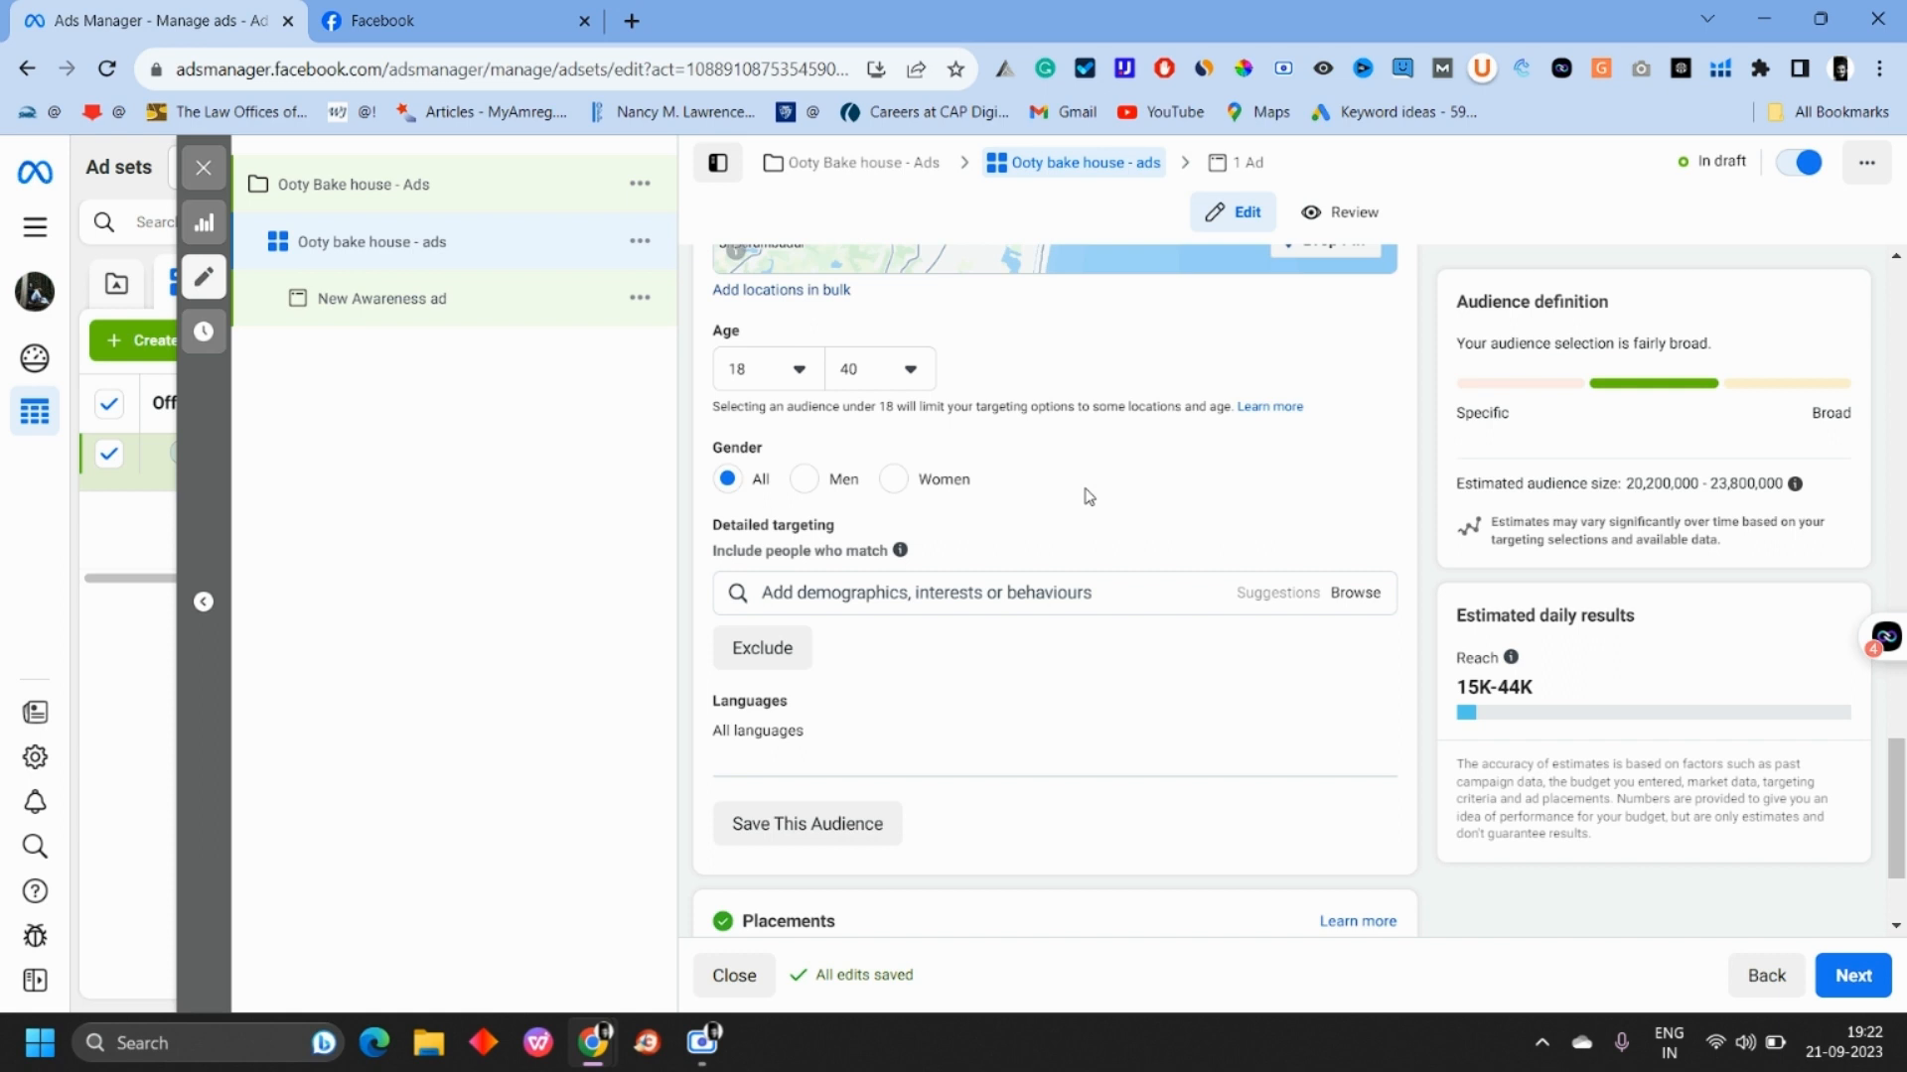
Try limiting the audience to the Tamil language, and remove that language again
scroll(1092, 521, down, 1)
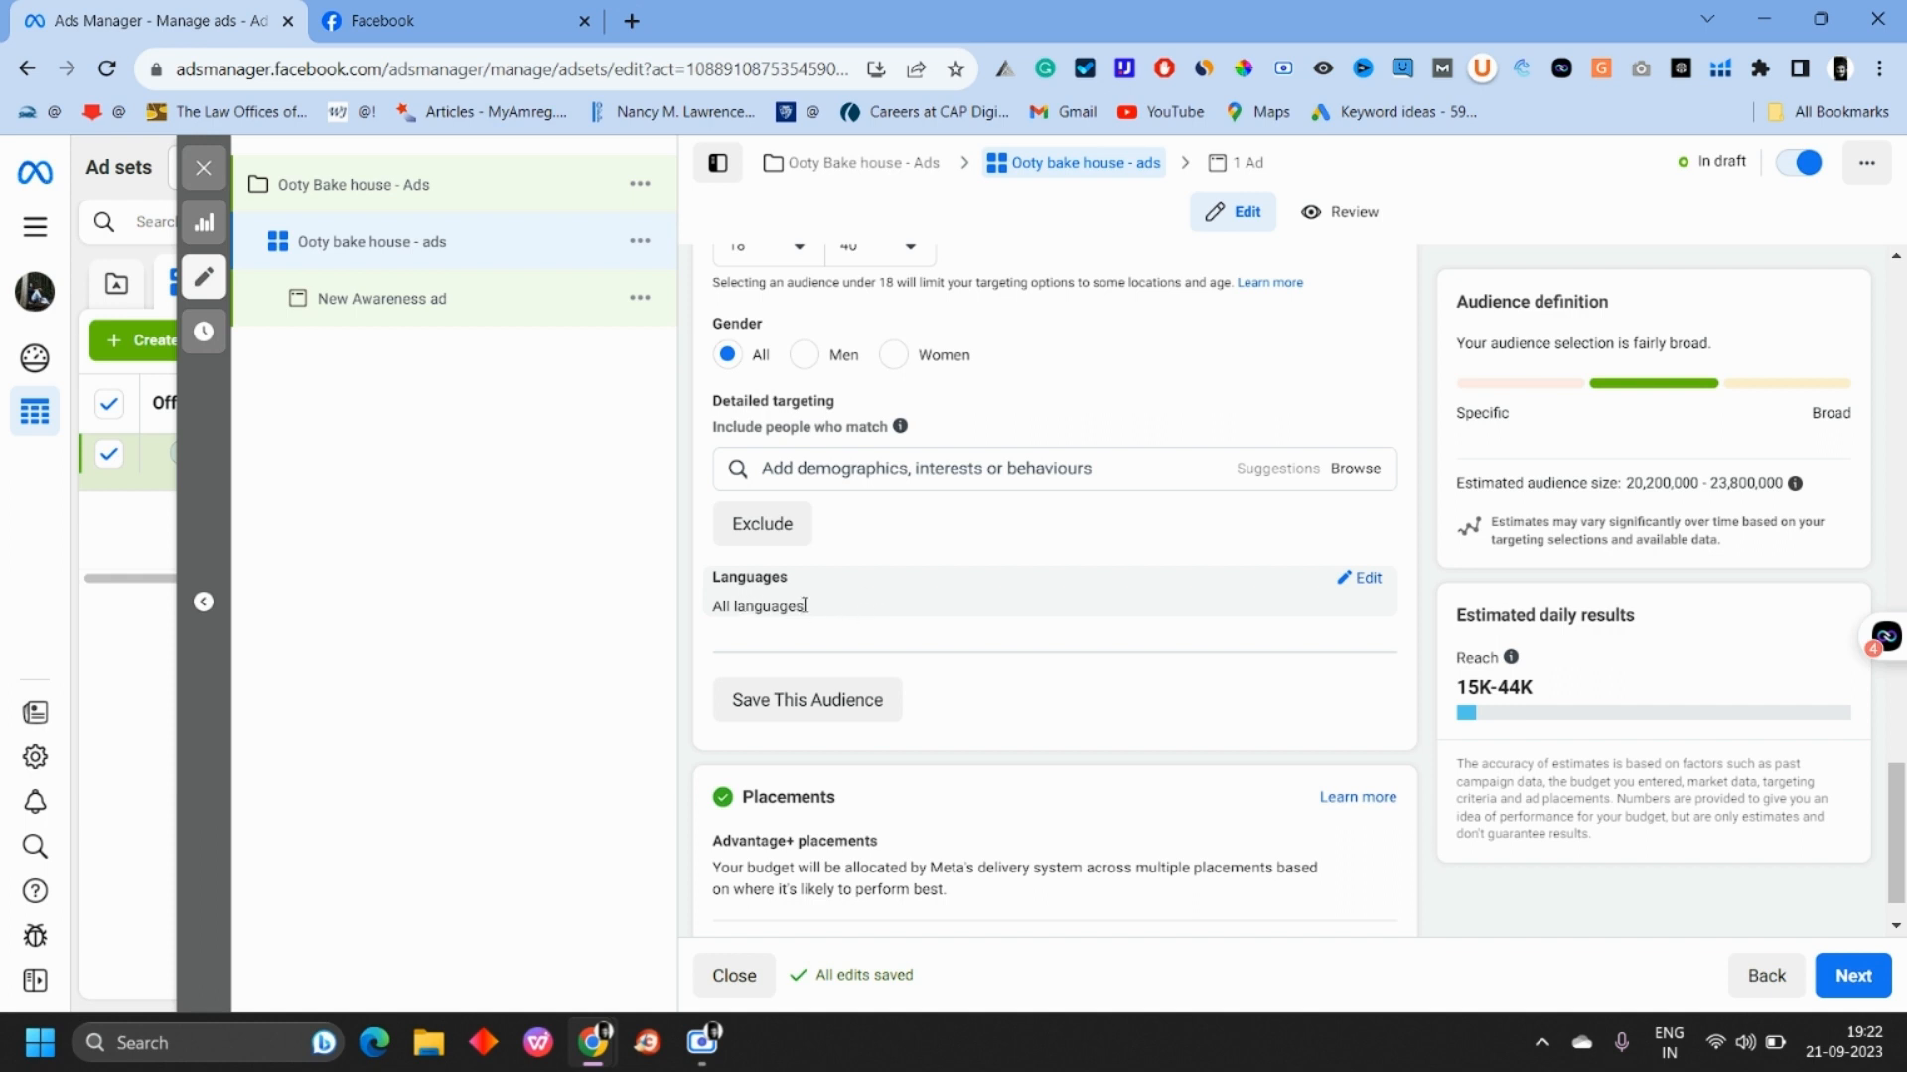
click(1371, 588)
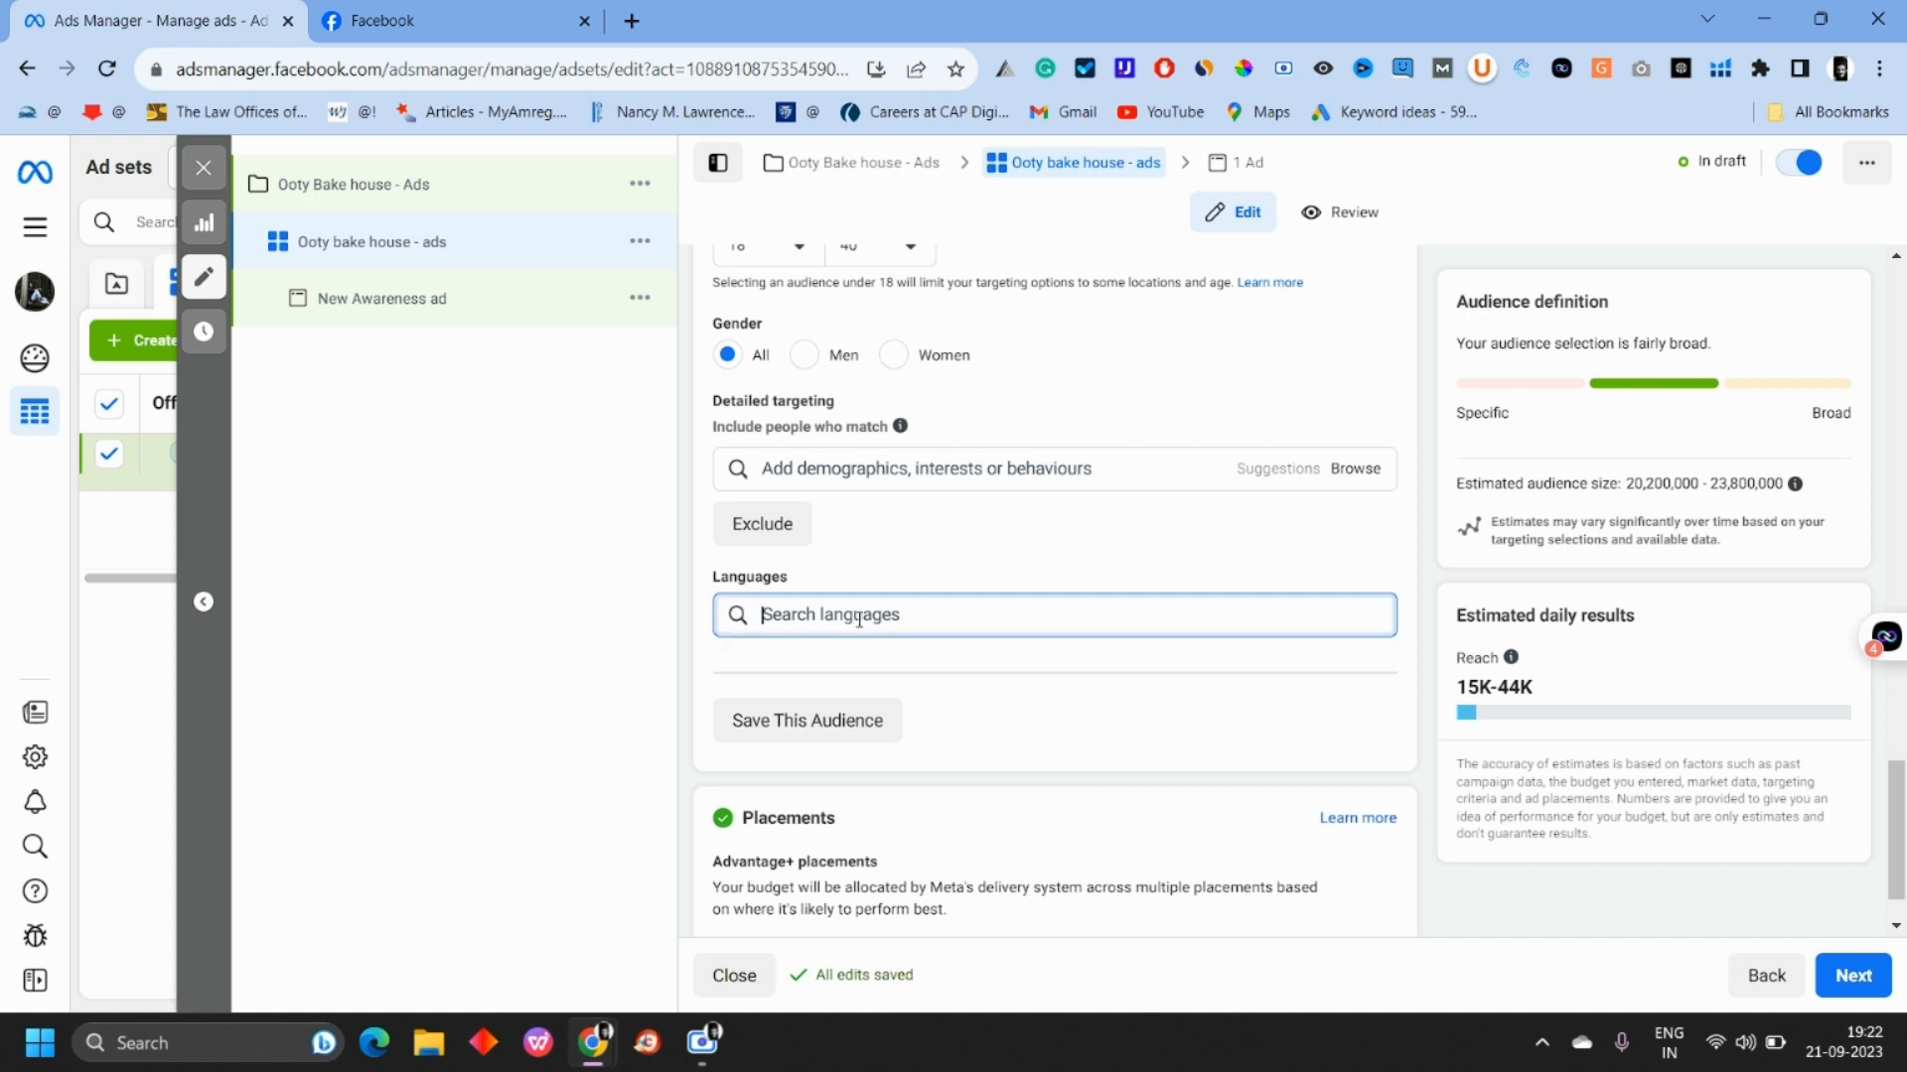
text(Tamil)
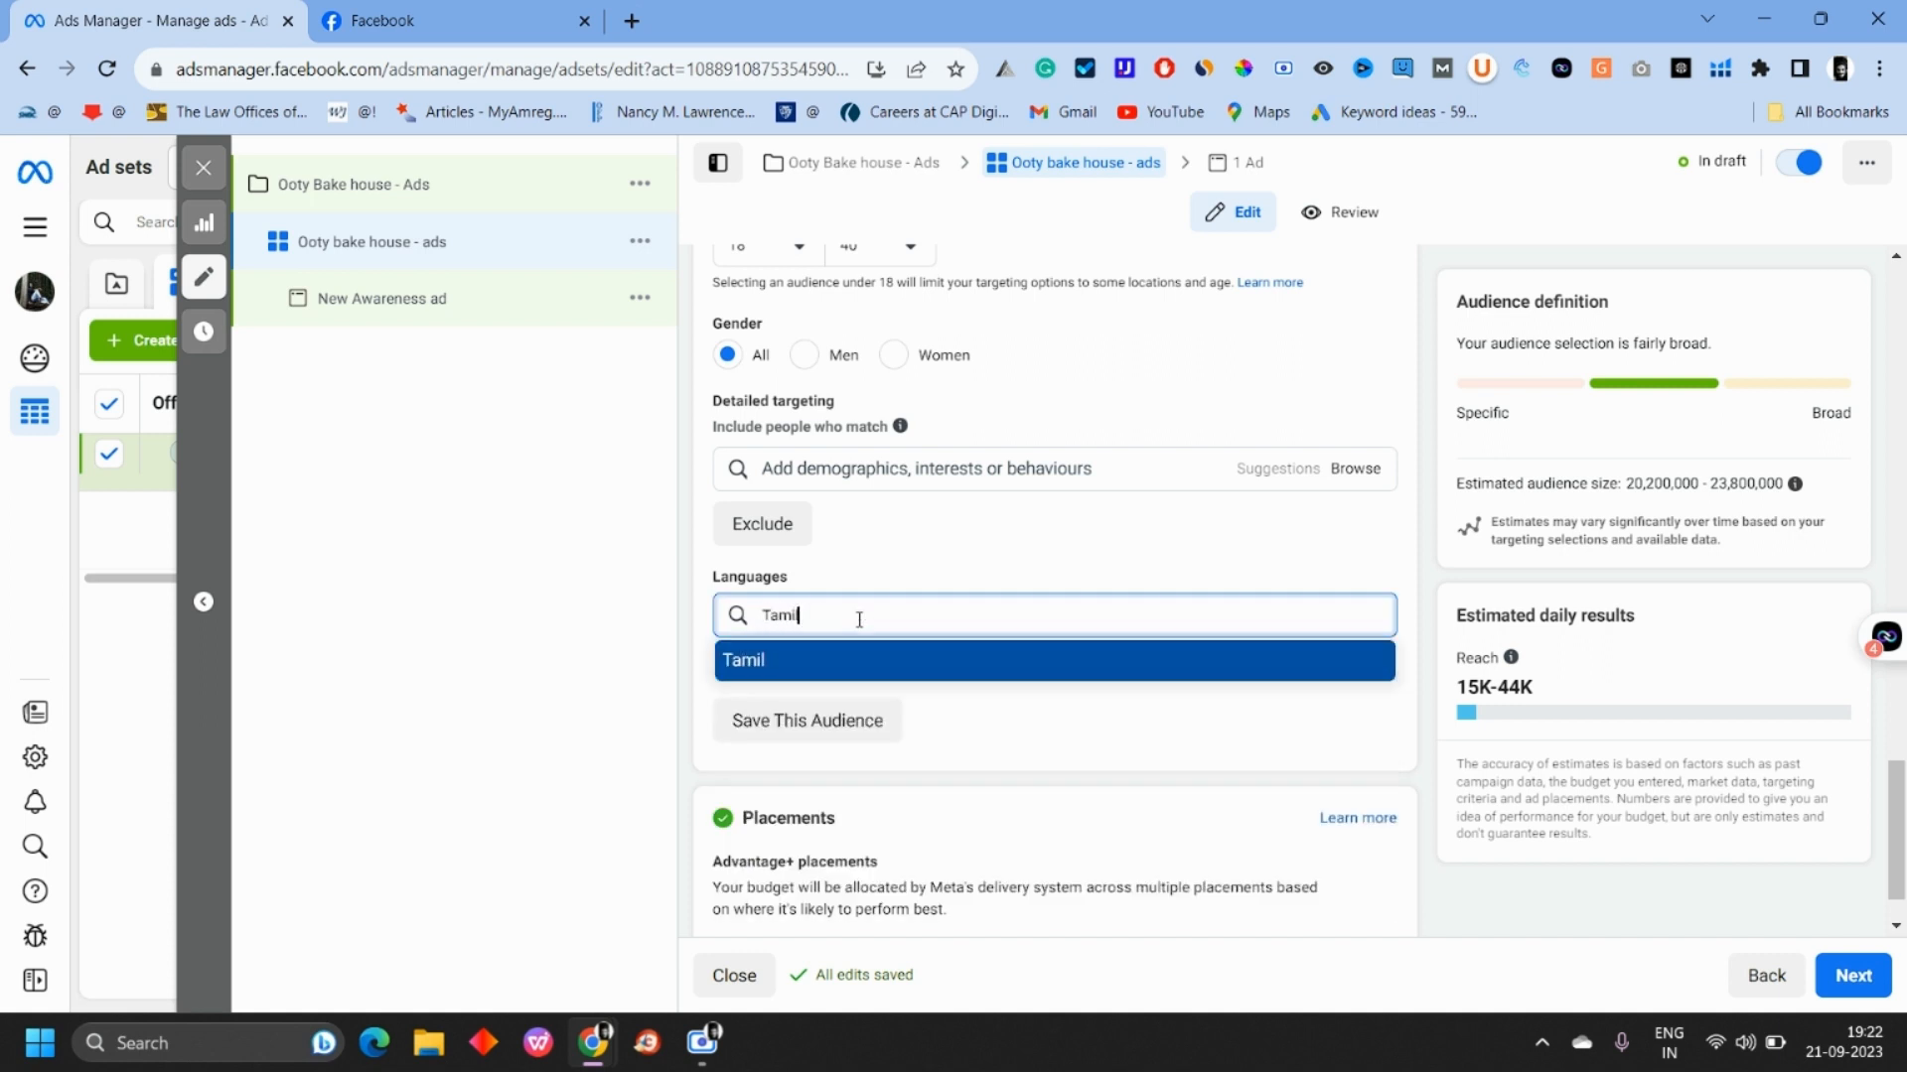
click(844, 647)
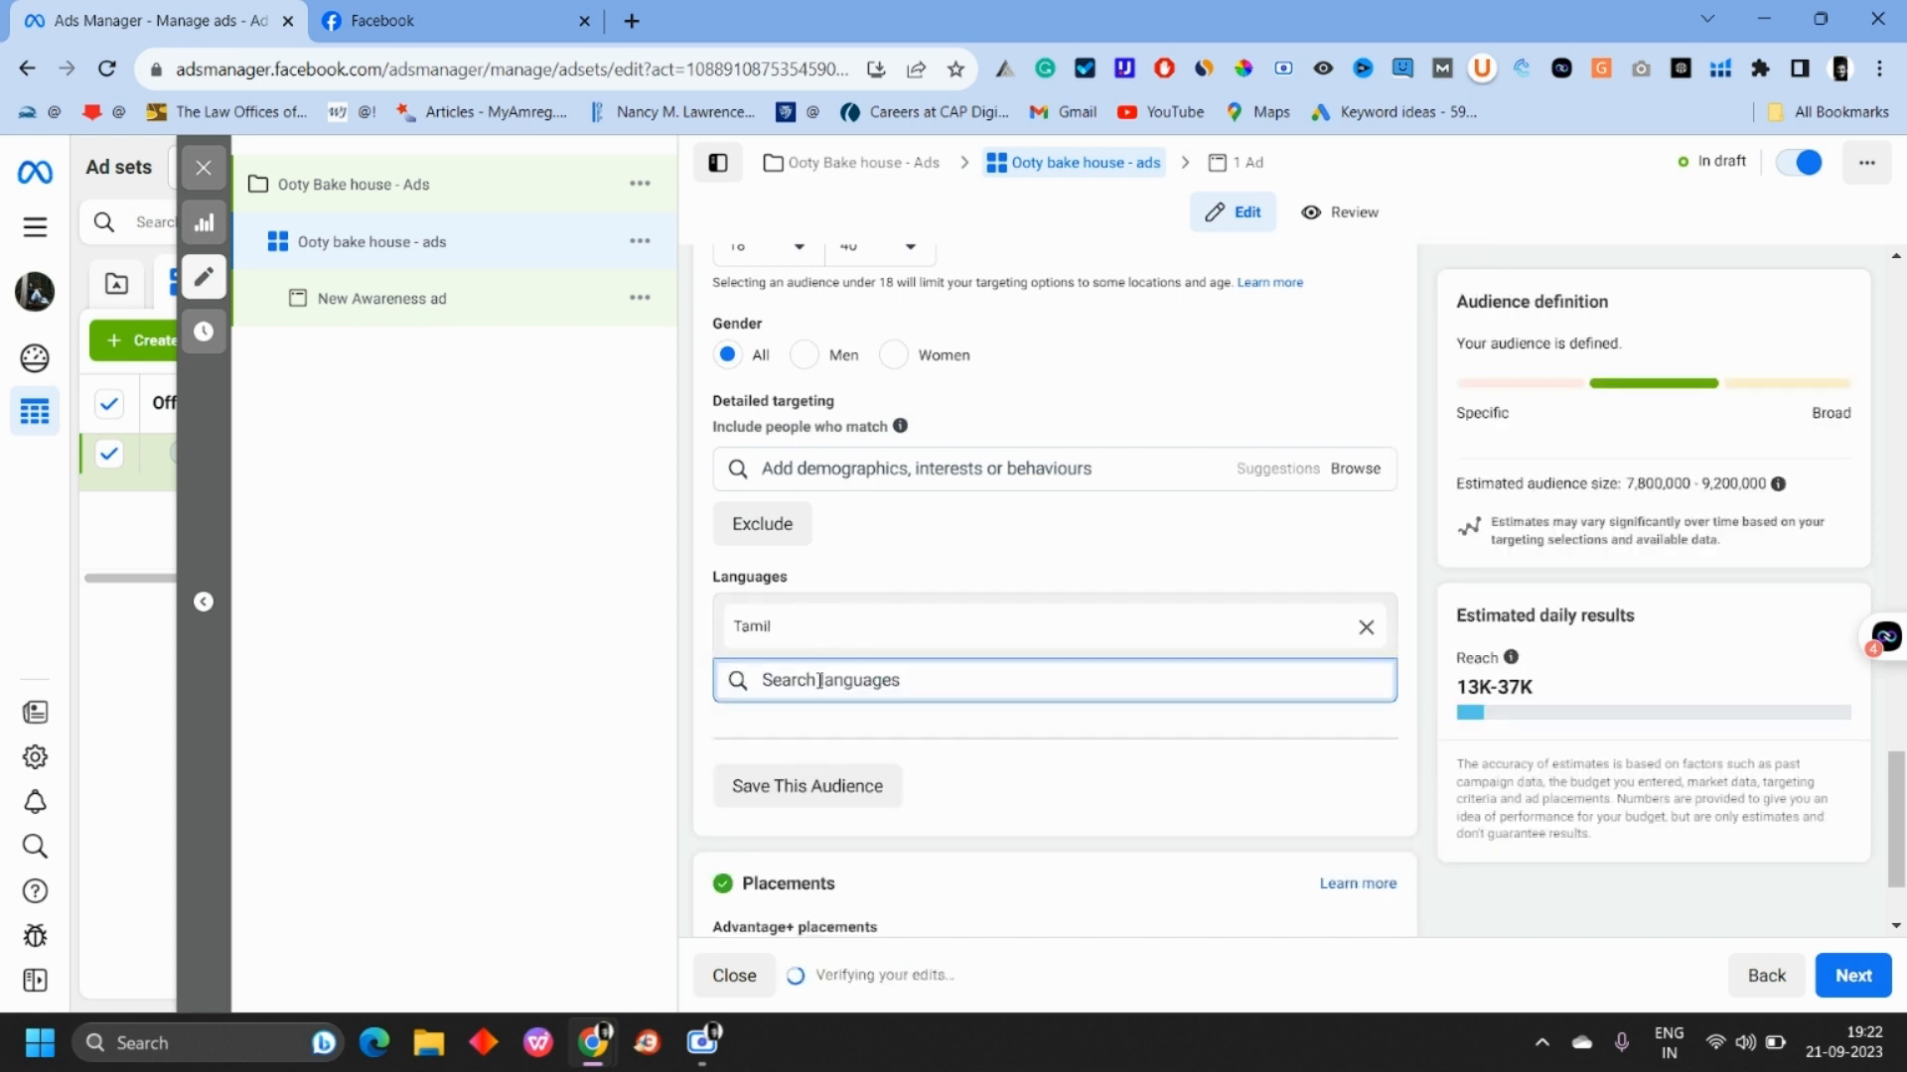
click(1366, 627)
Expand the extra placement options and review the inventory filter levels and the block lists setting
scroll(1024, 624, down, 1)
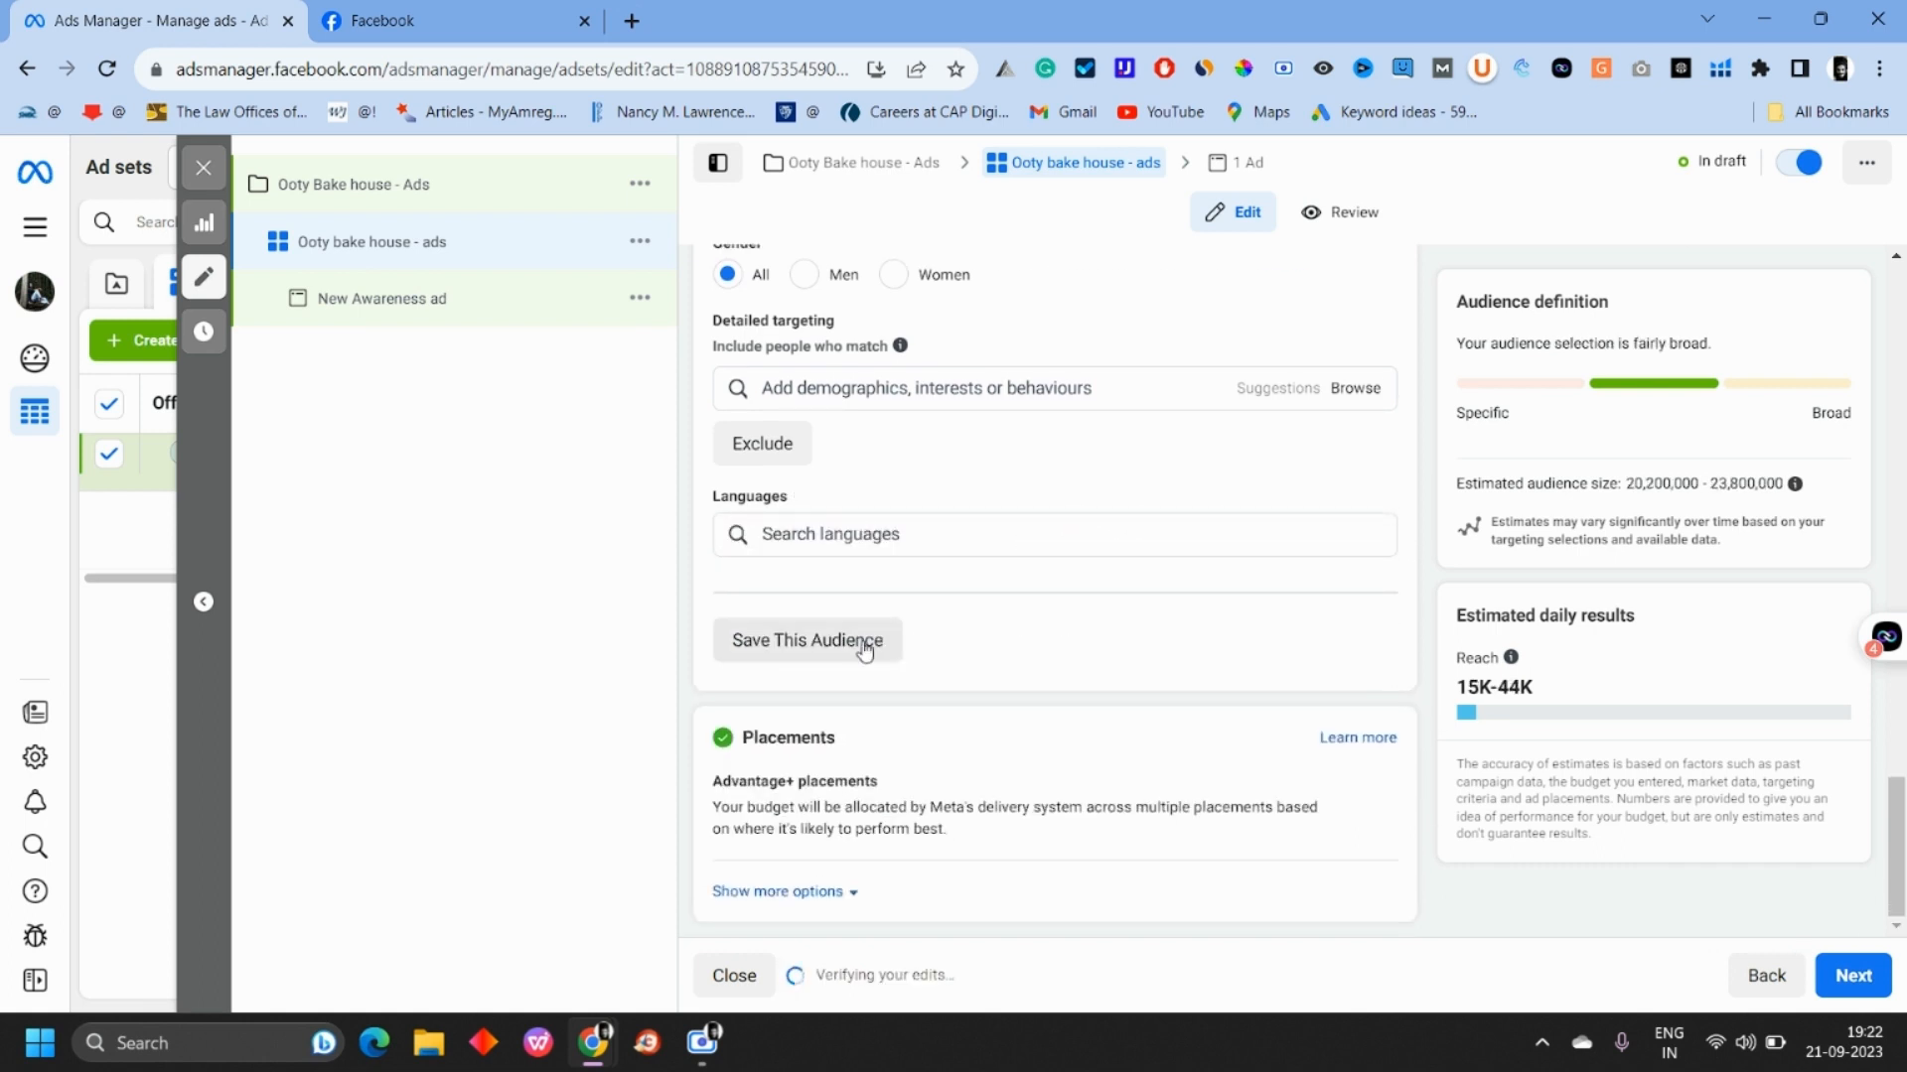
click(771, 891)
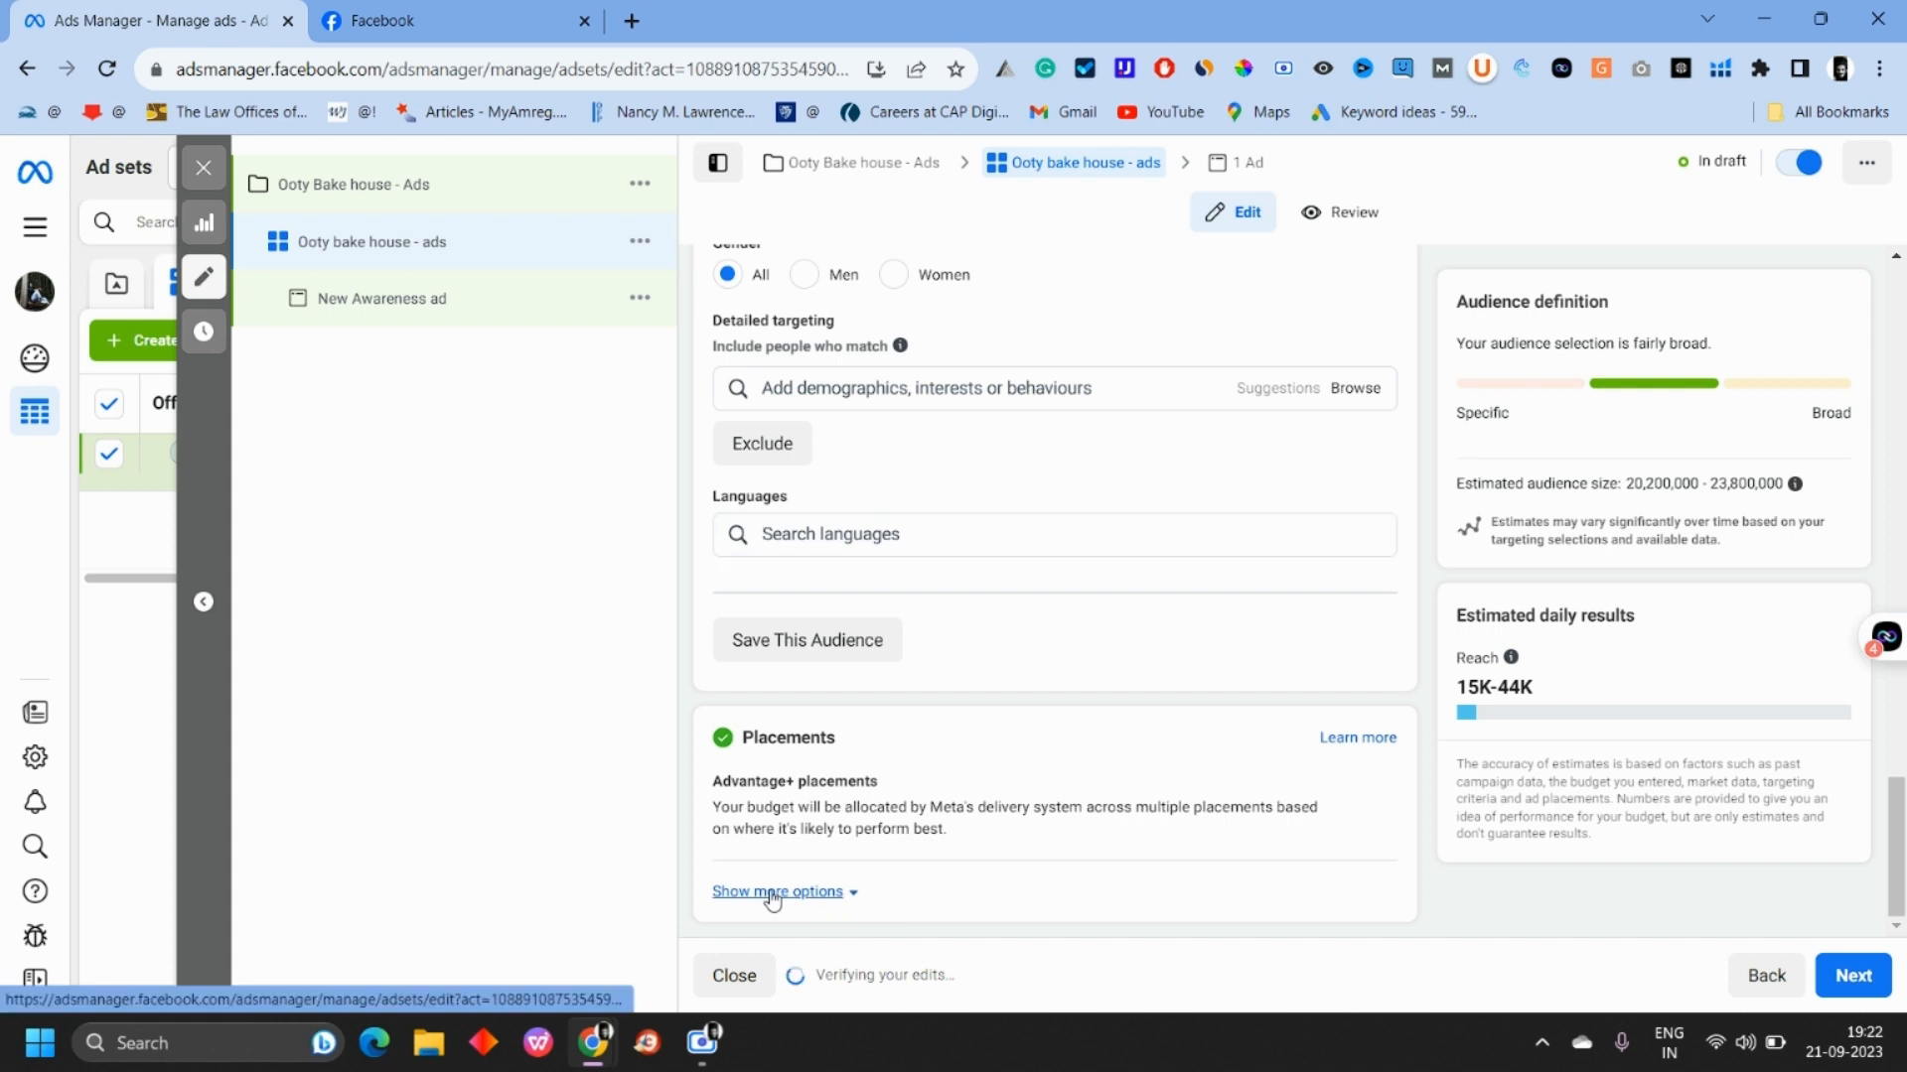
scroll(844, 794, down, 3)
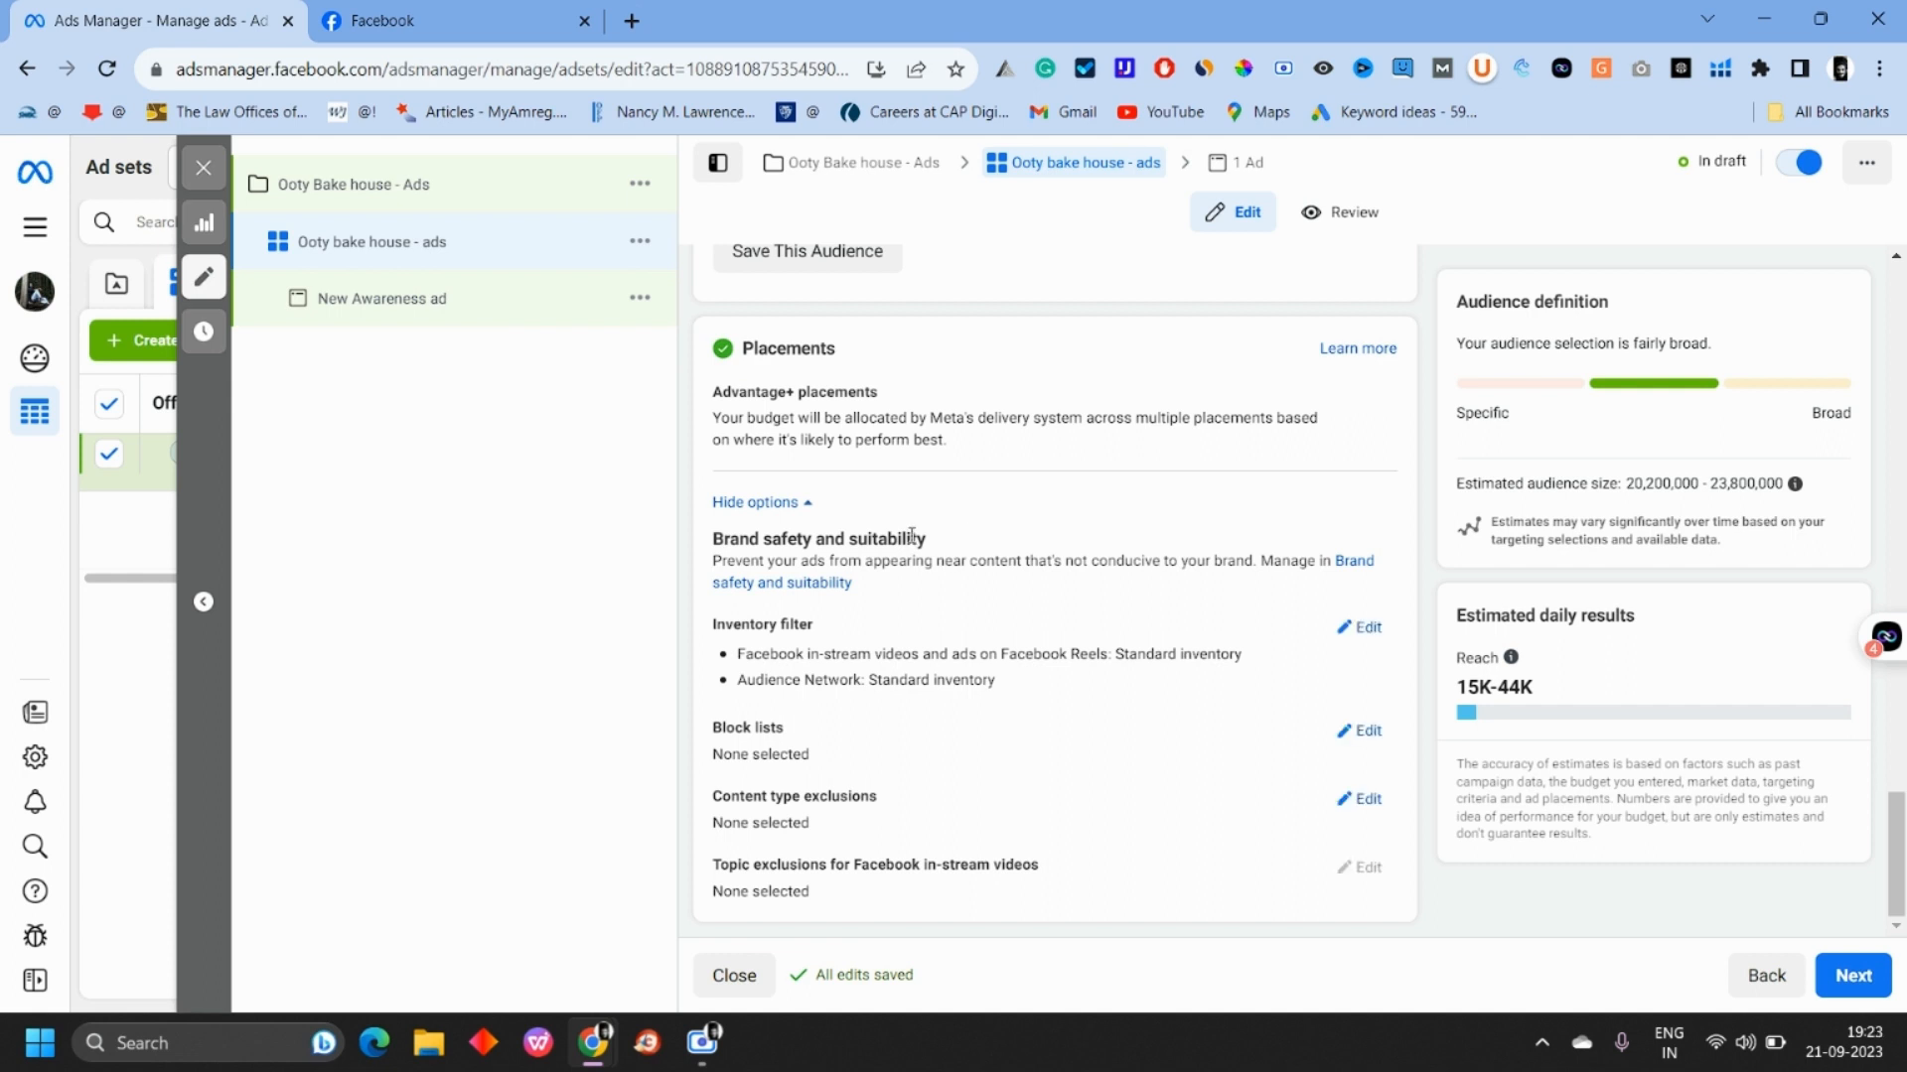
click(1377, 637)
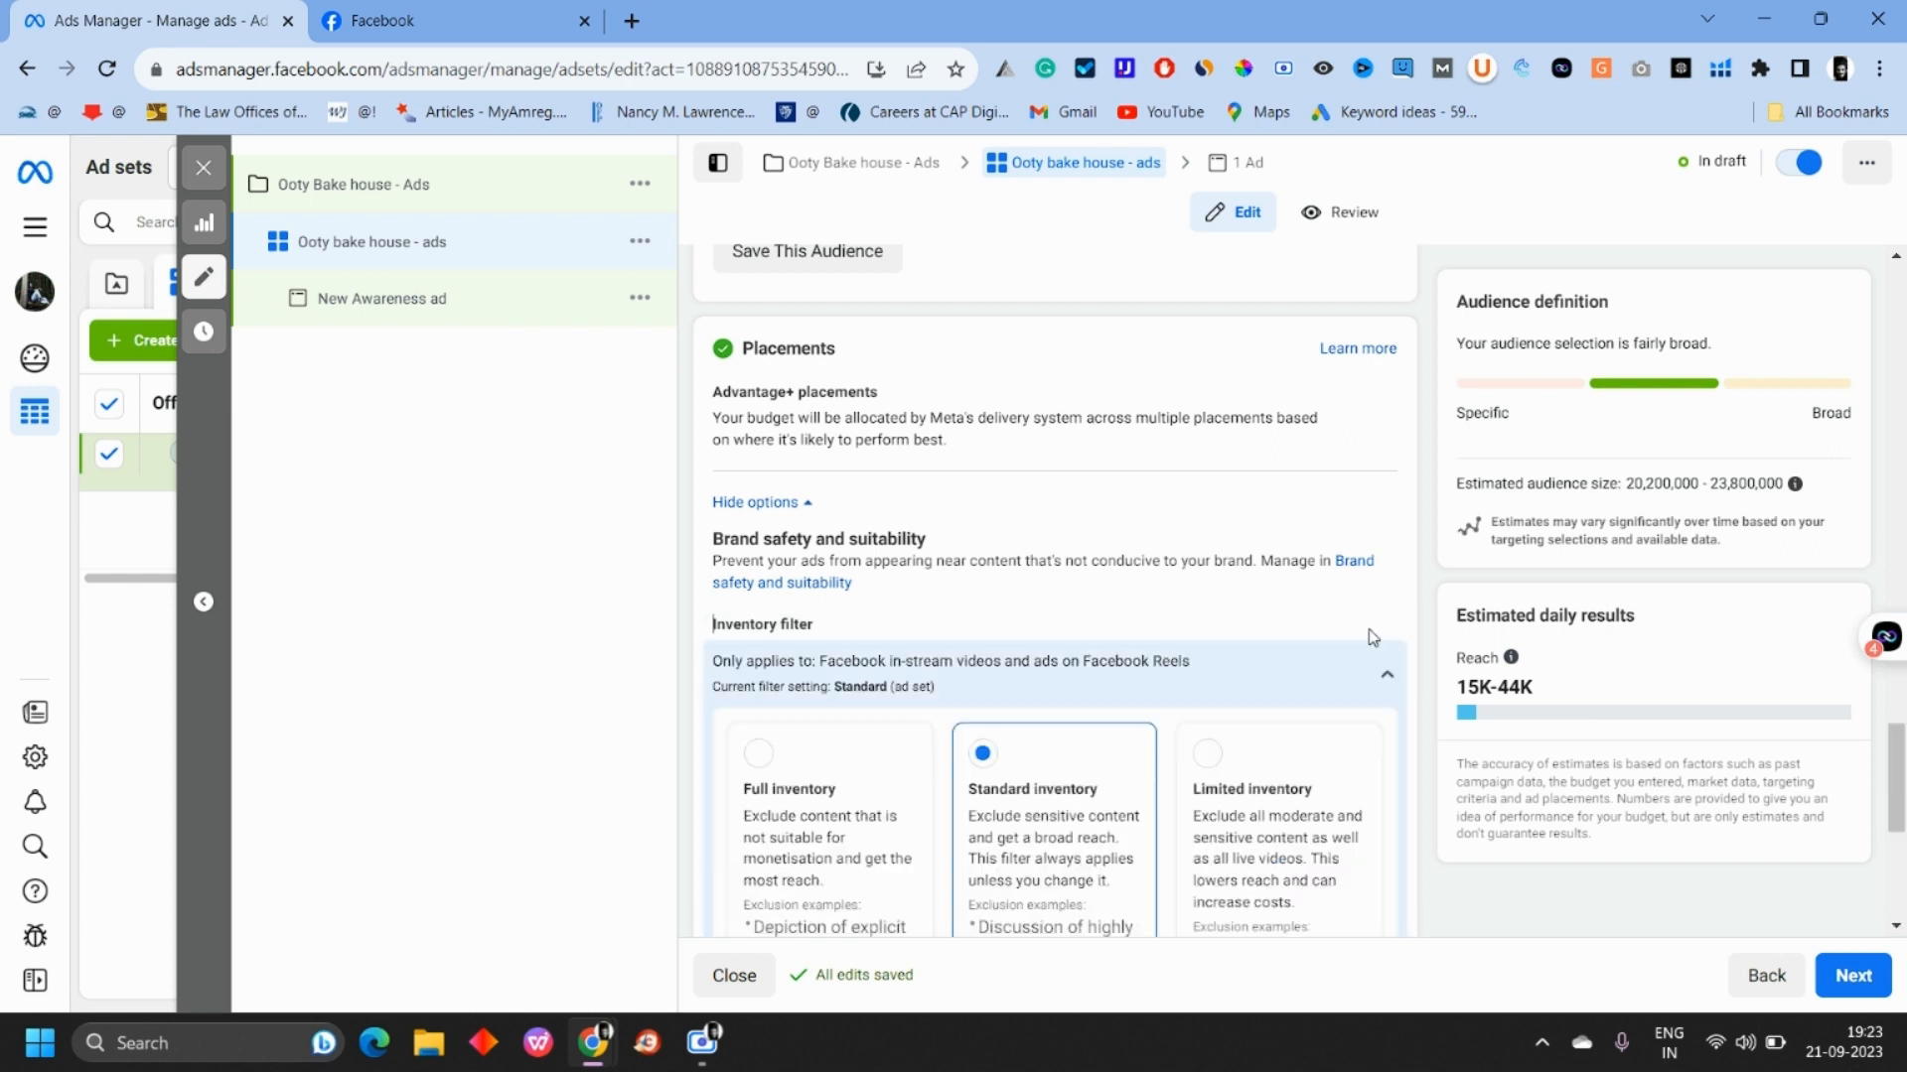
scroll(1068, 583, down, 3)
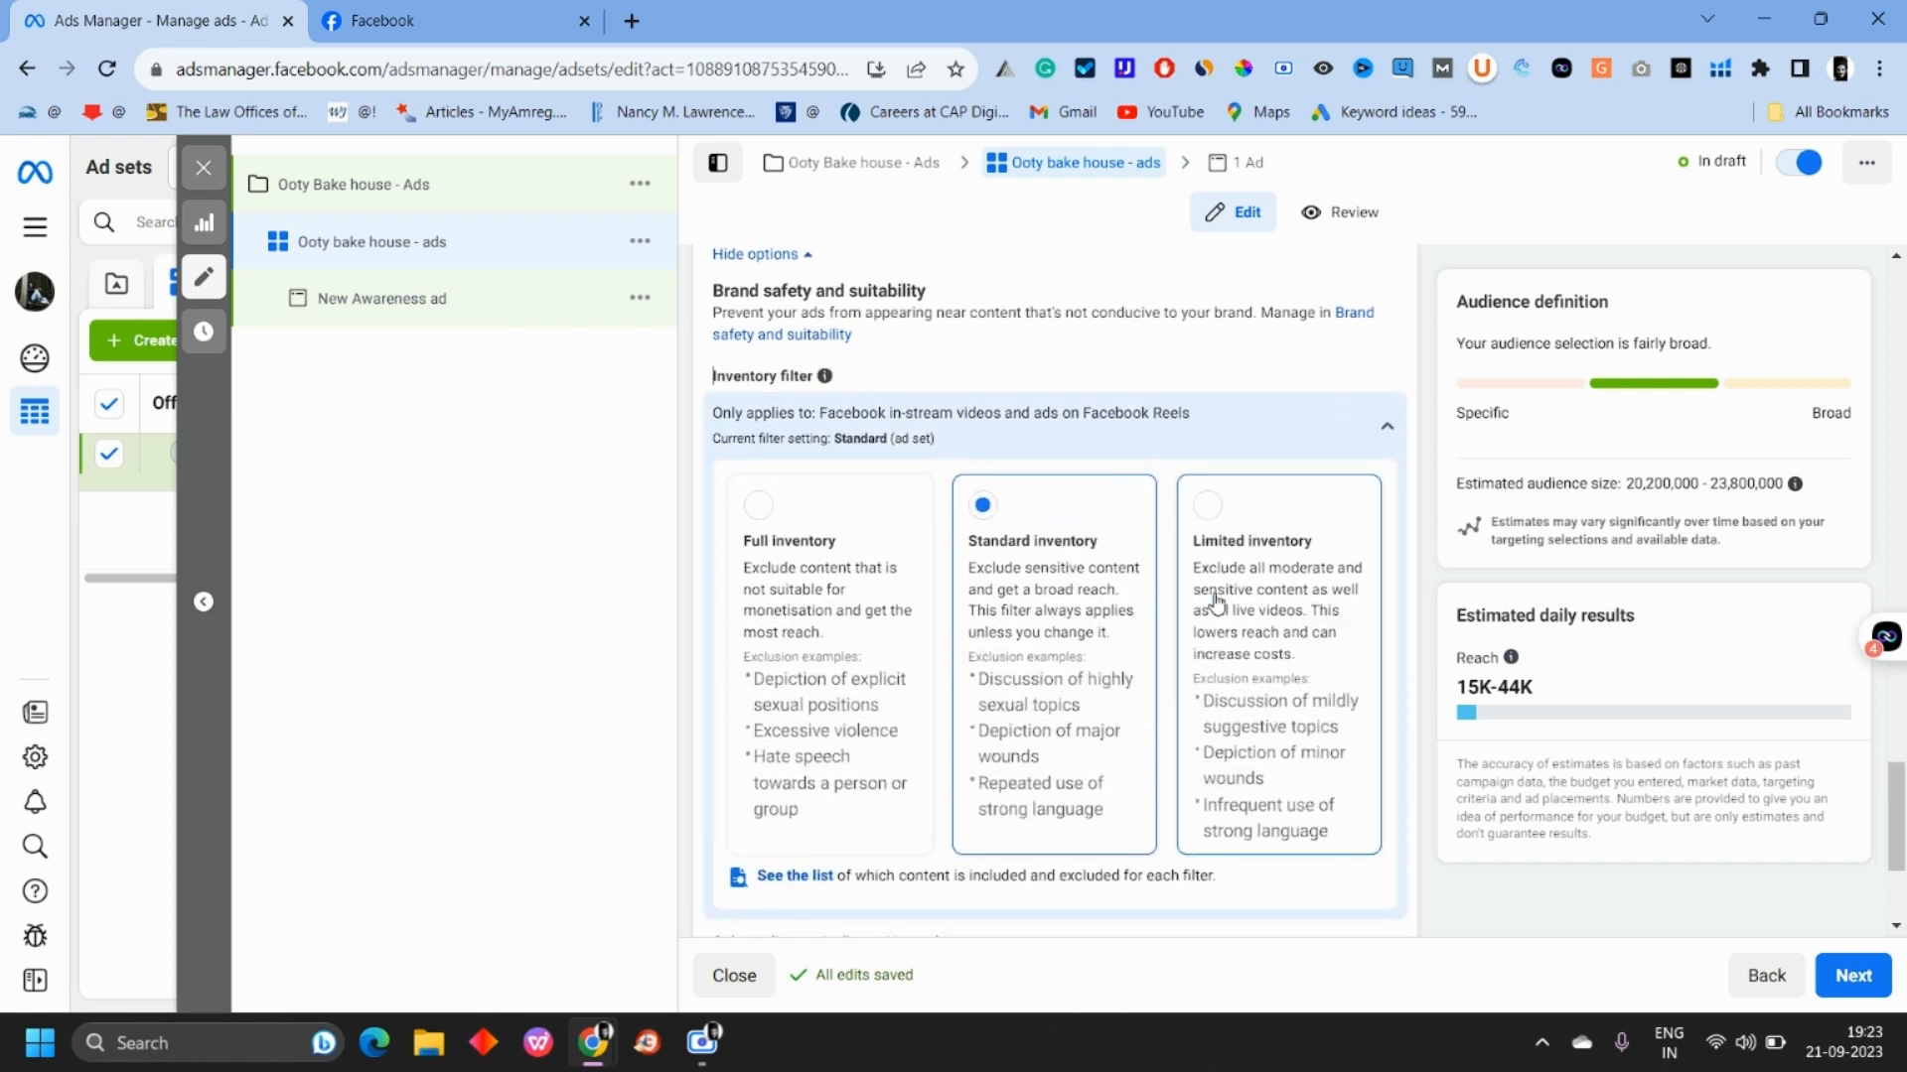
scroll(1056, 551, down, 3)
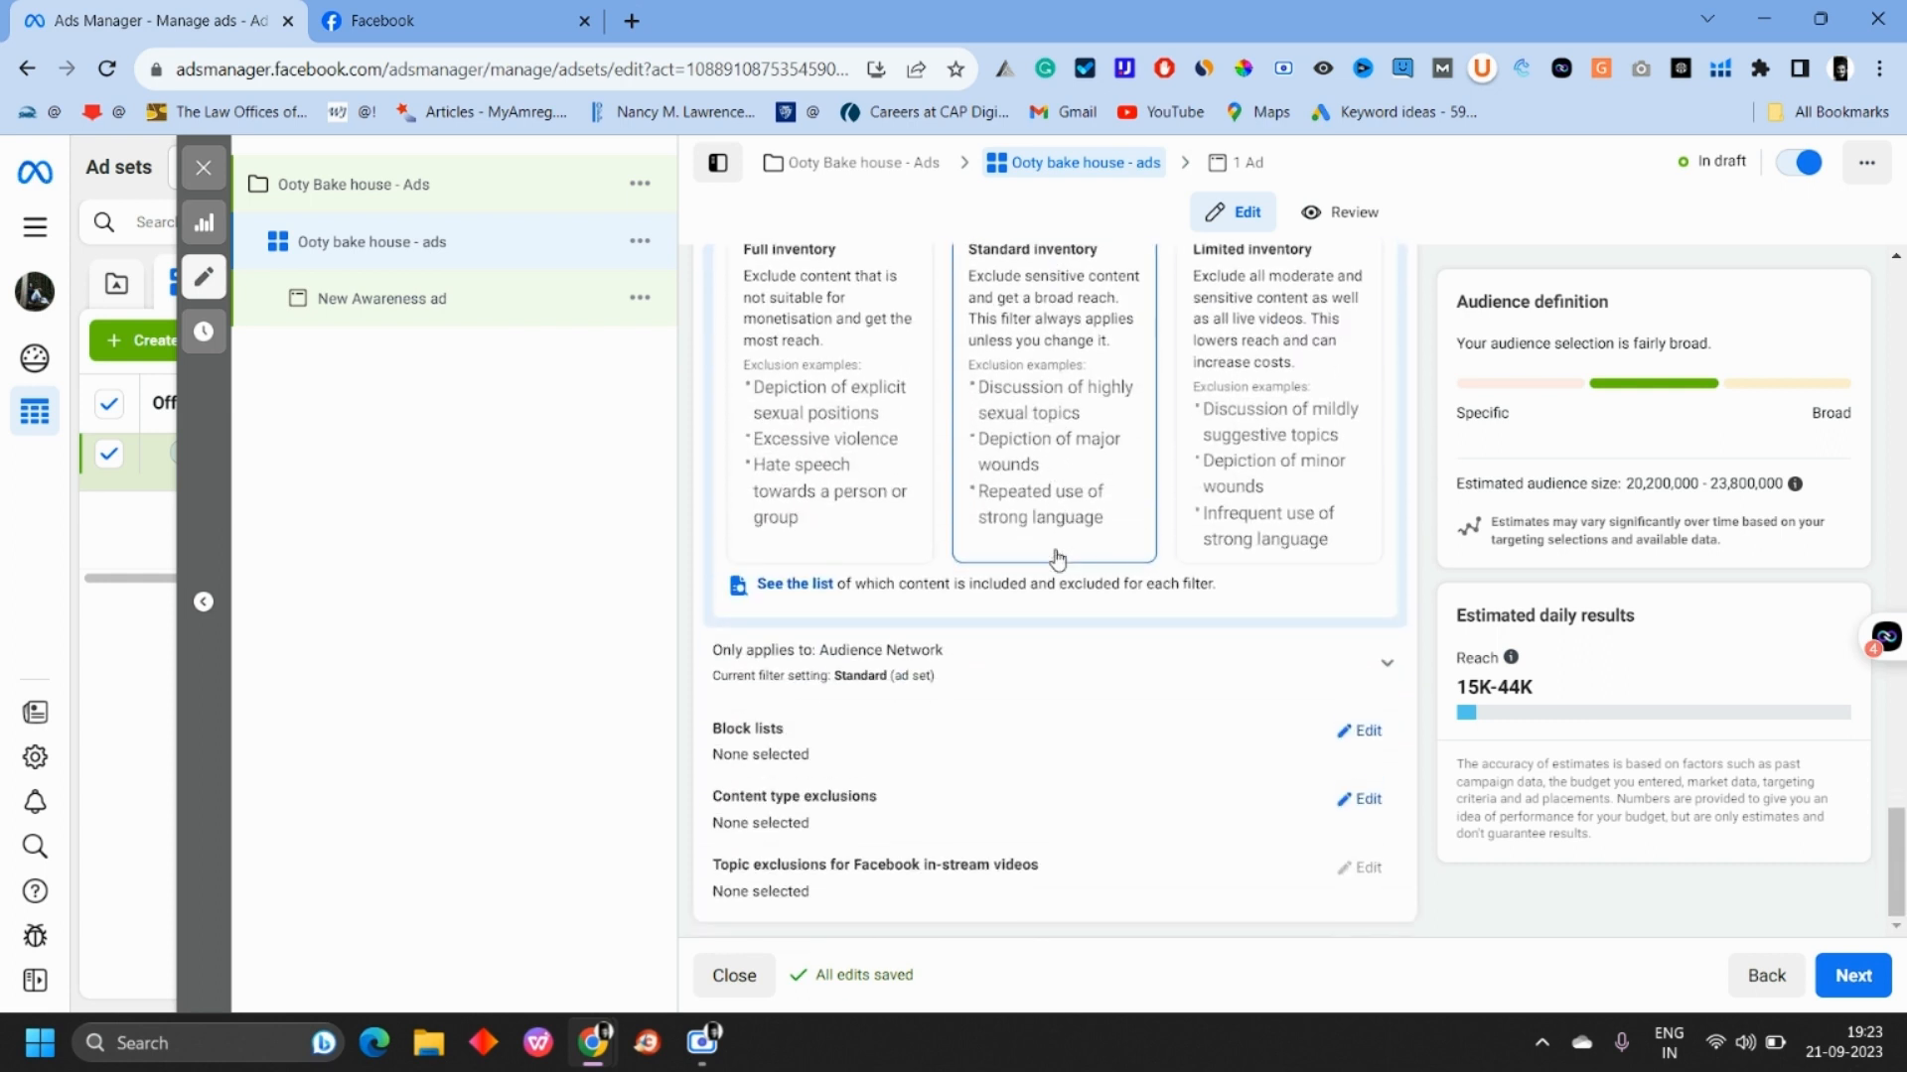
click(1359, 774)
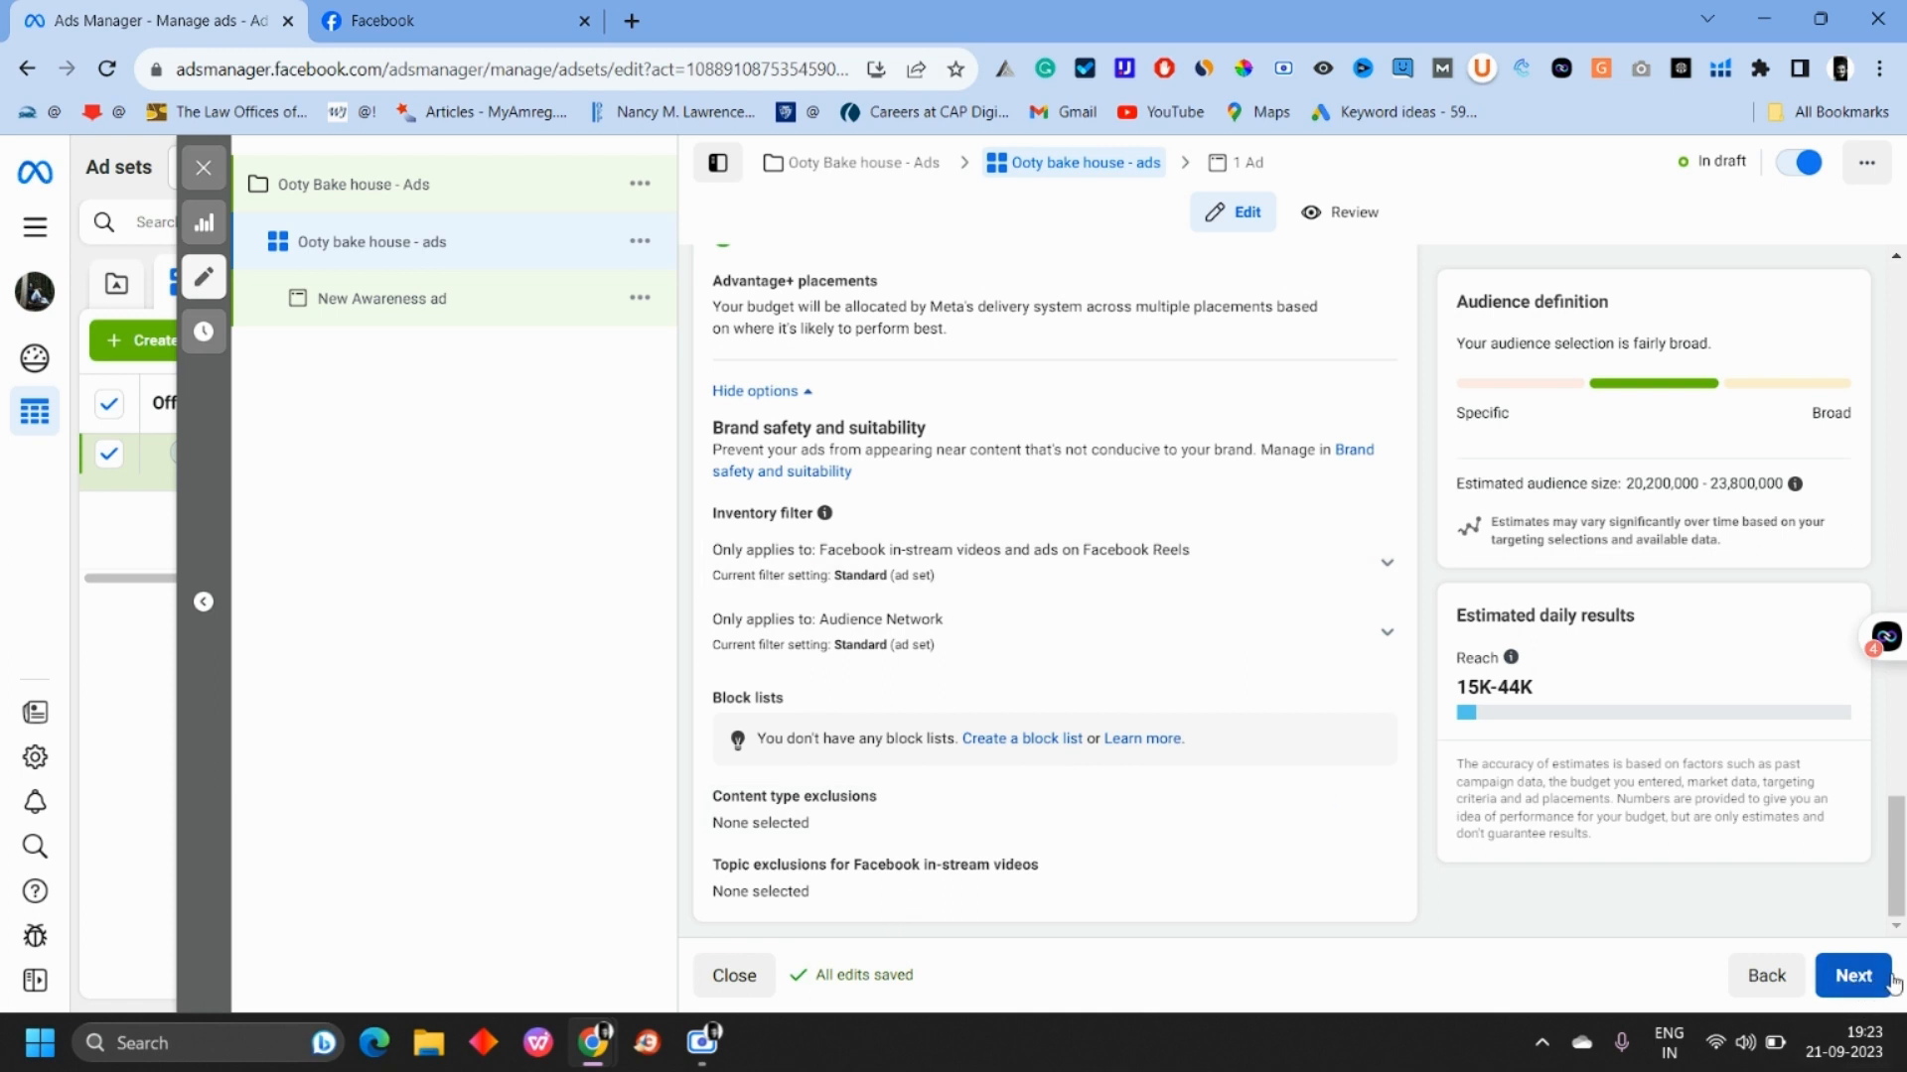
Proceed to the ad level and rename the ad as "Ooty bake house - adds"
click(1854, 978)
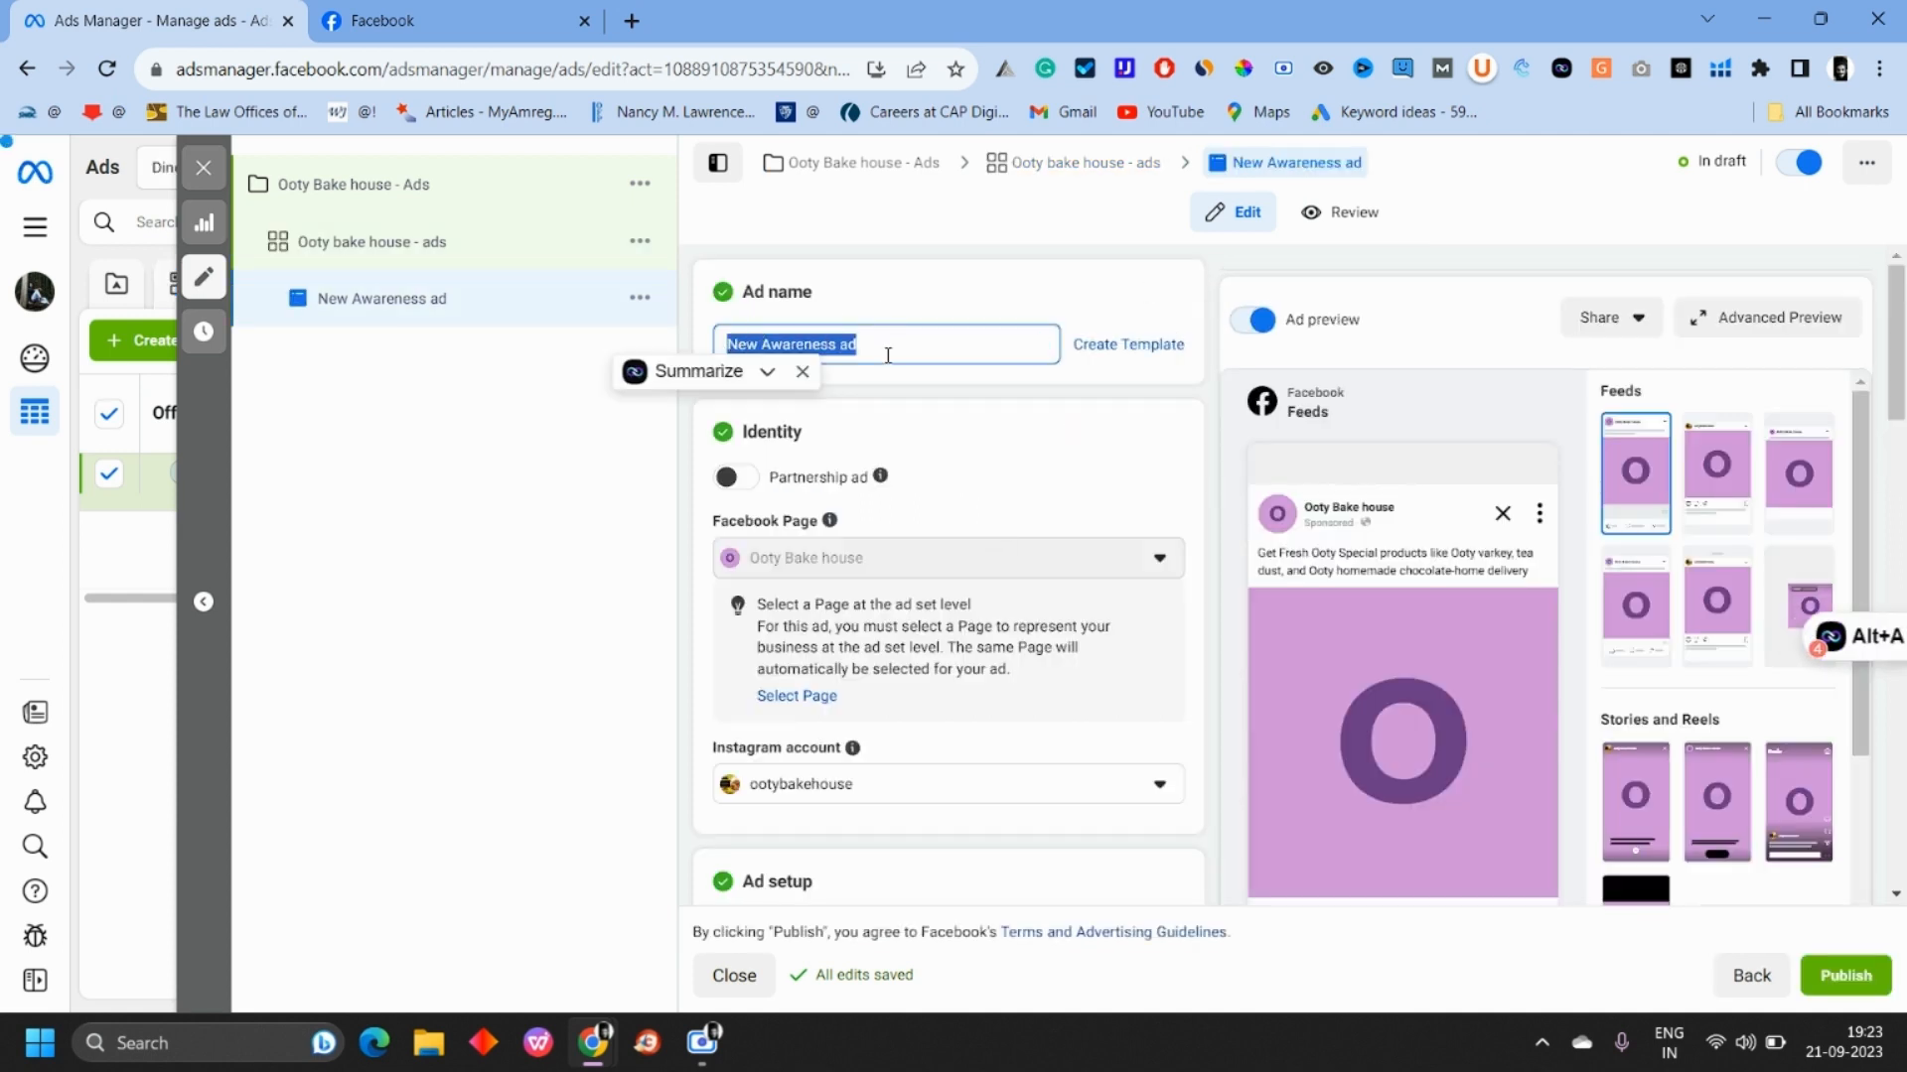
text(Ooty bakr)
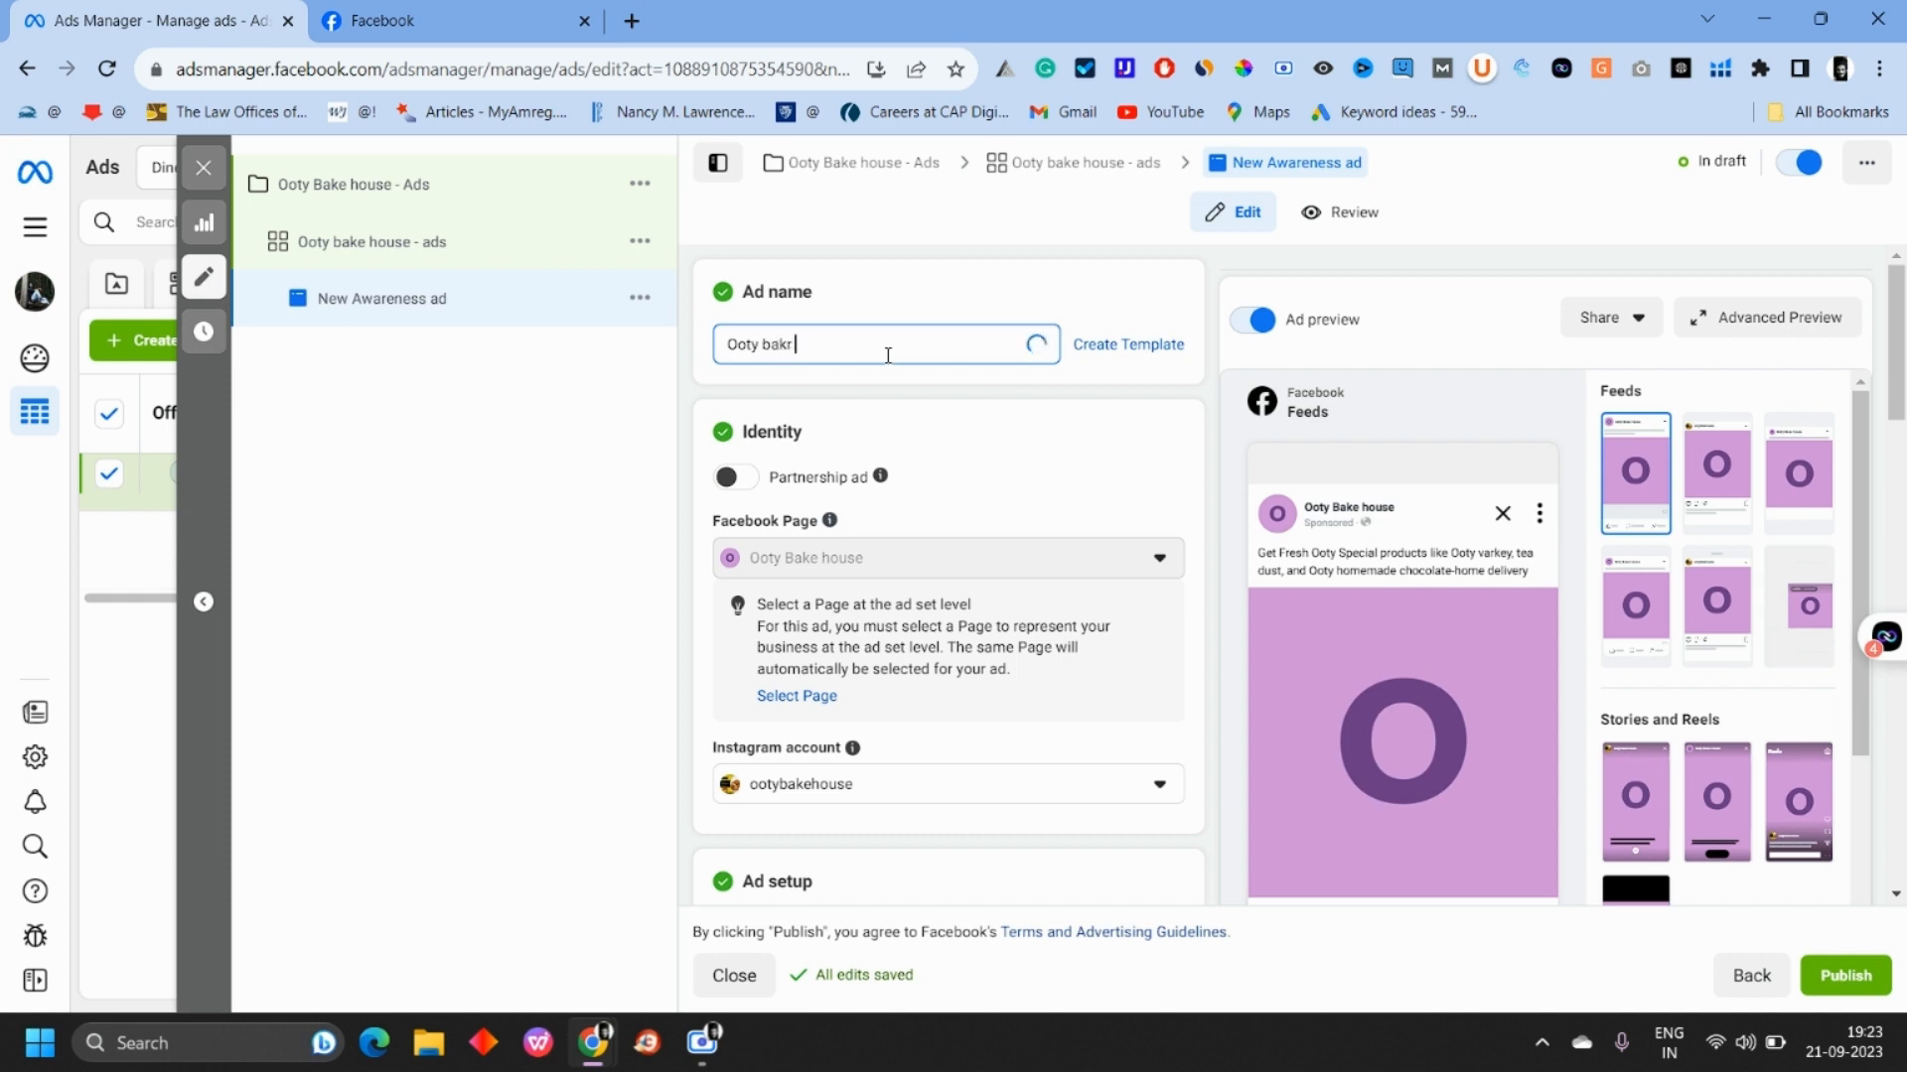
key(BackSpace)
text(e ba)
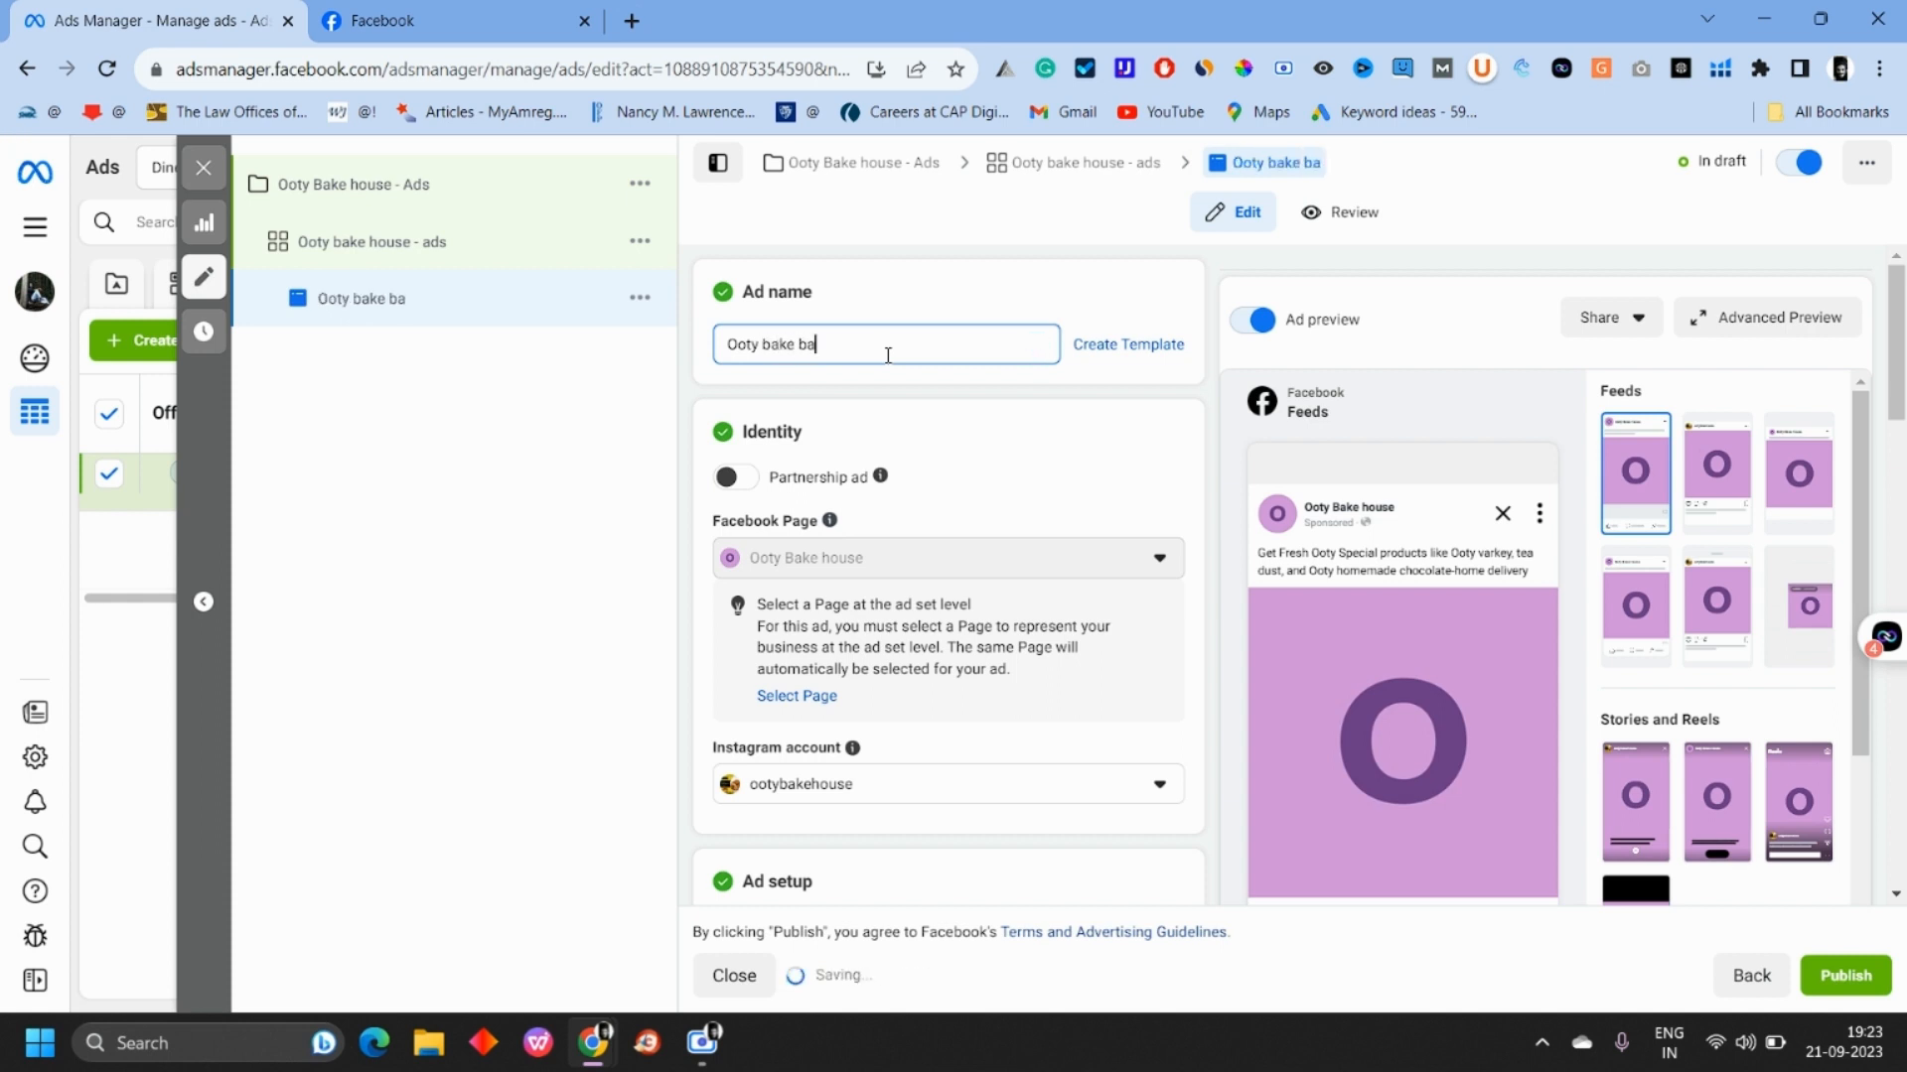
key(BackSpace)
key(BackSpace)
text(house - adds)
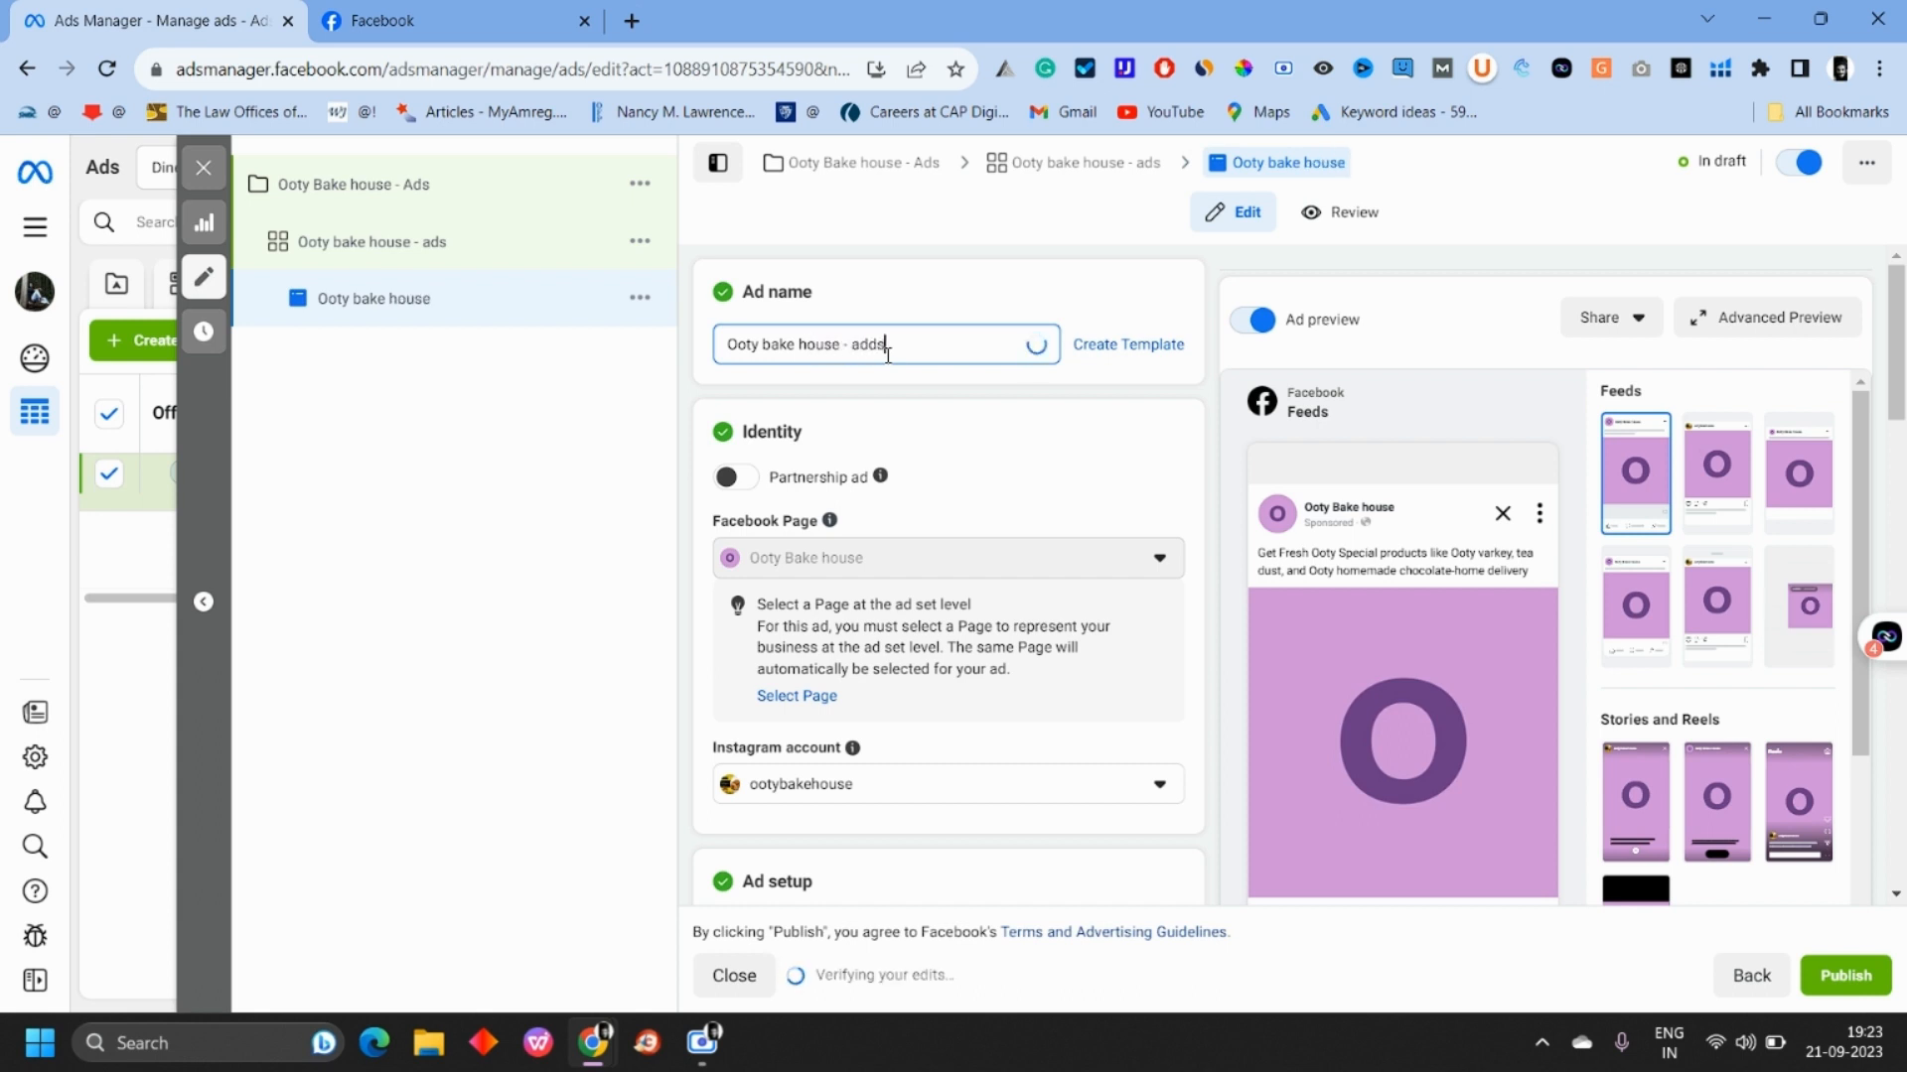
scroll(897, 430, down, 1)
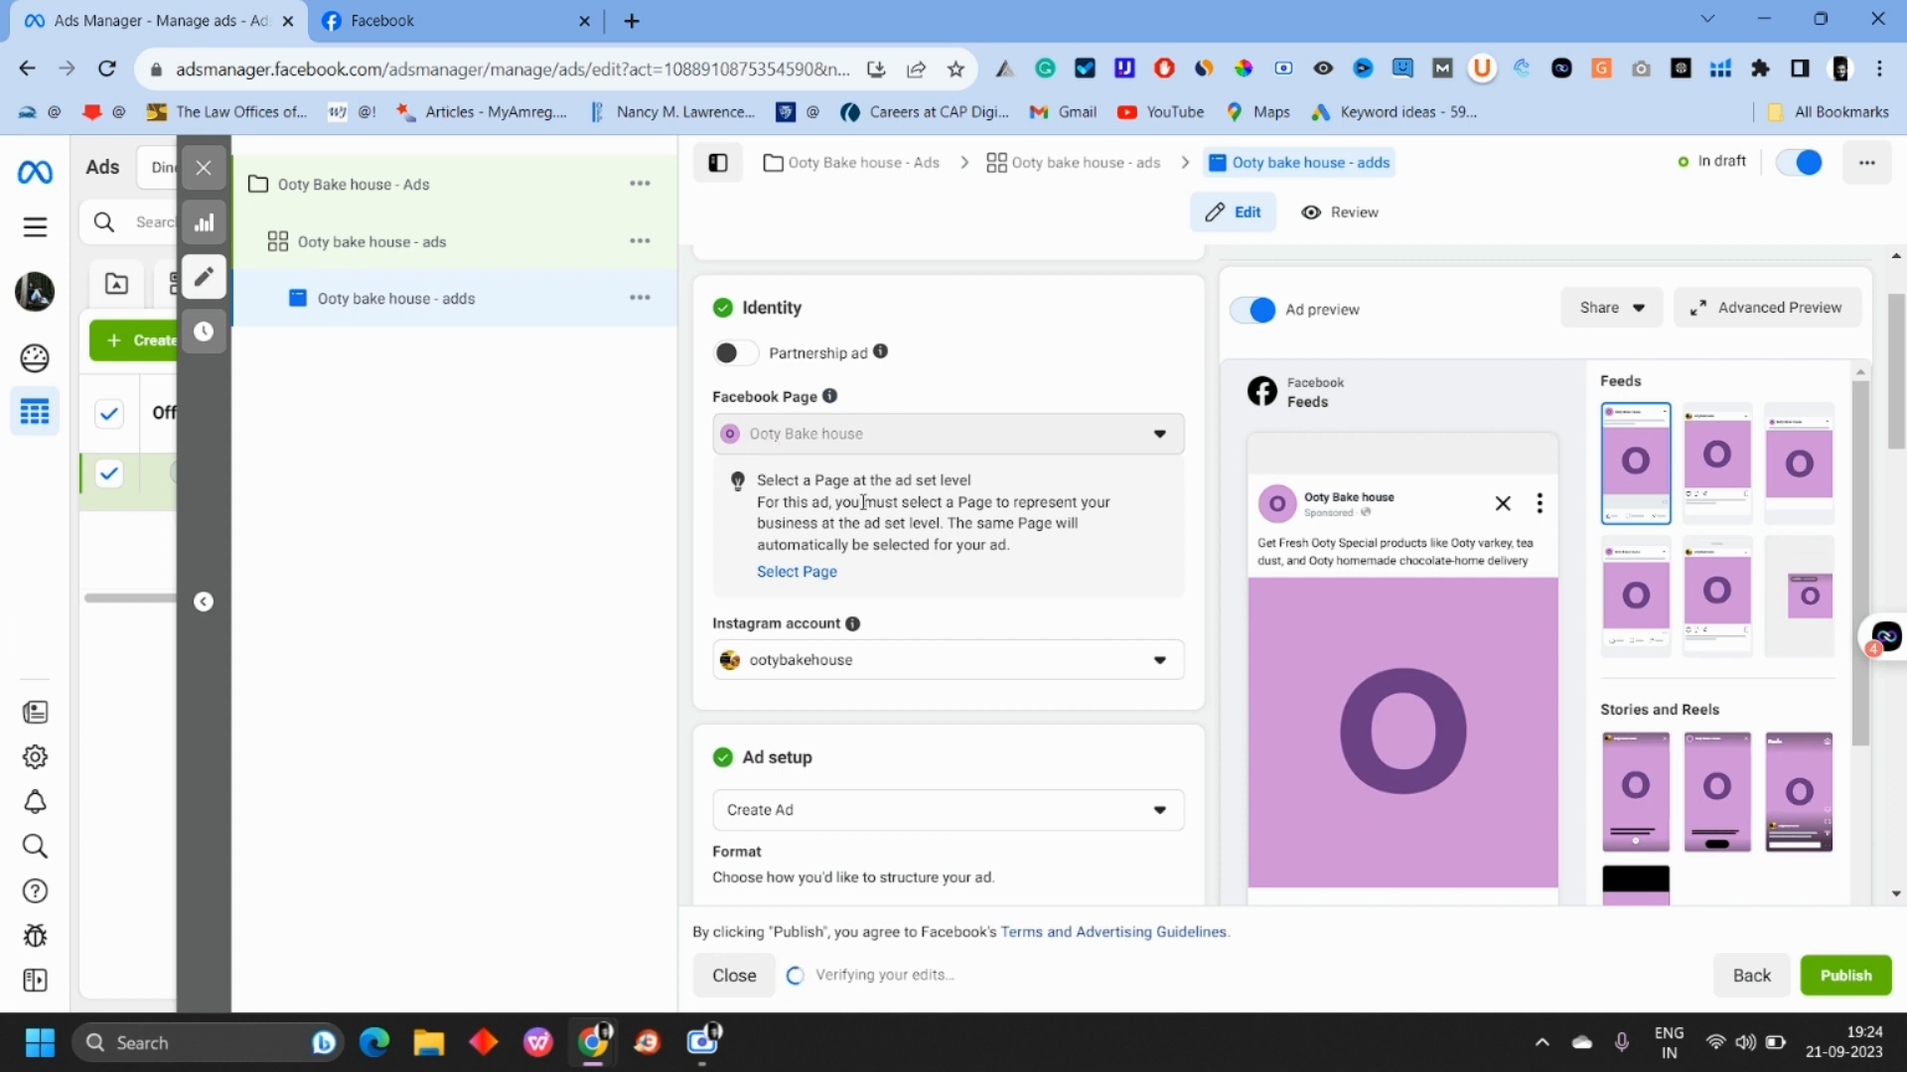
scroll(863, 502, down, 1)
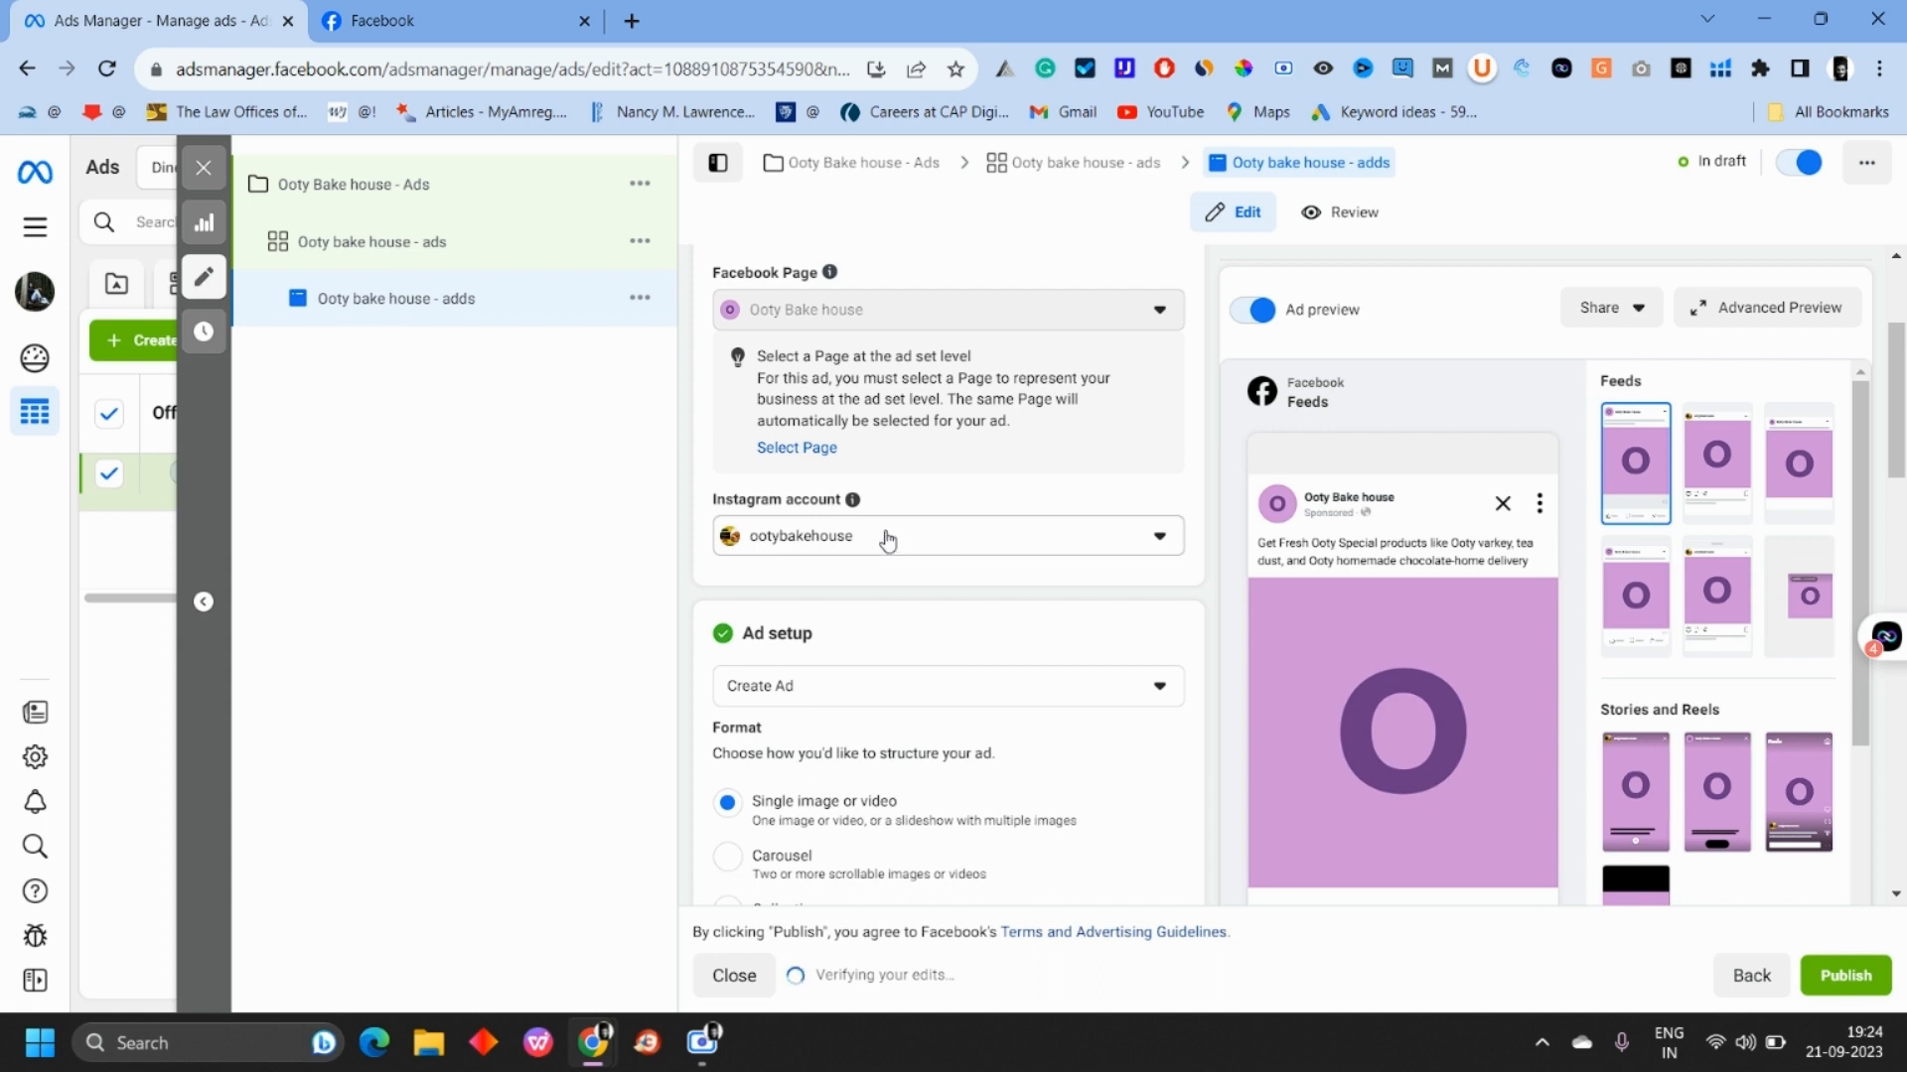
Review the ad setup format options and the media placements under Feeds, In-stream ads for videos and reels
scroll(955, 523, down, 3)
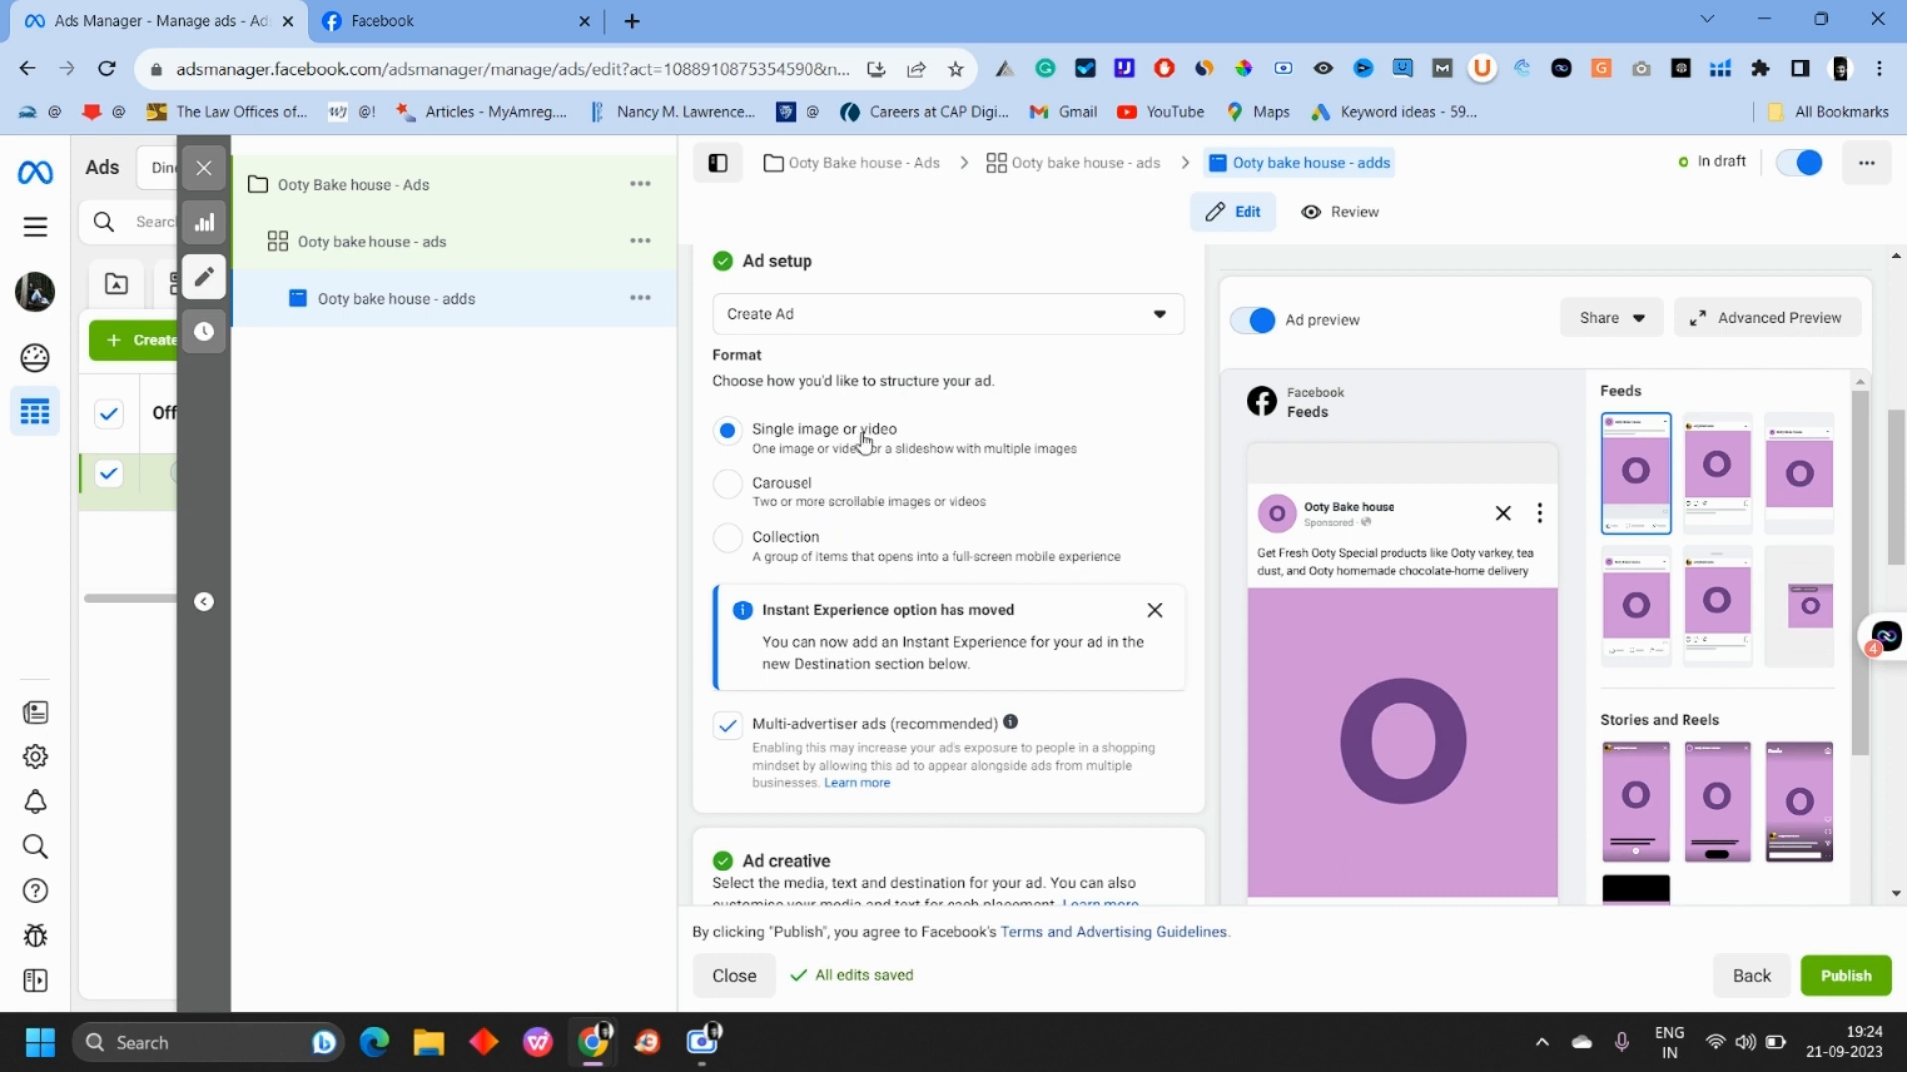
scroll(894, 452, down, 5)
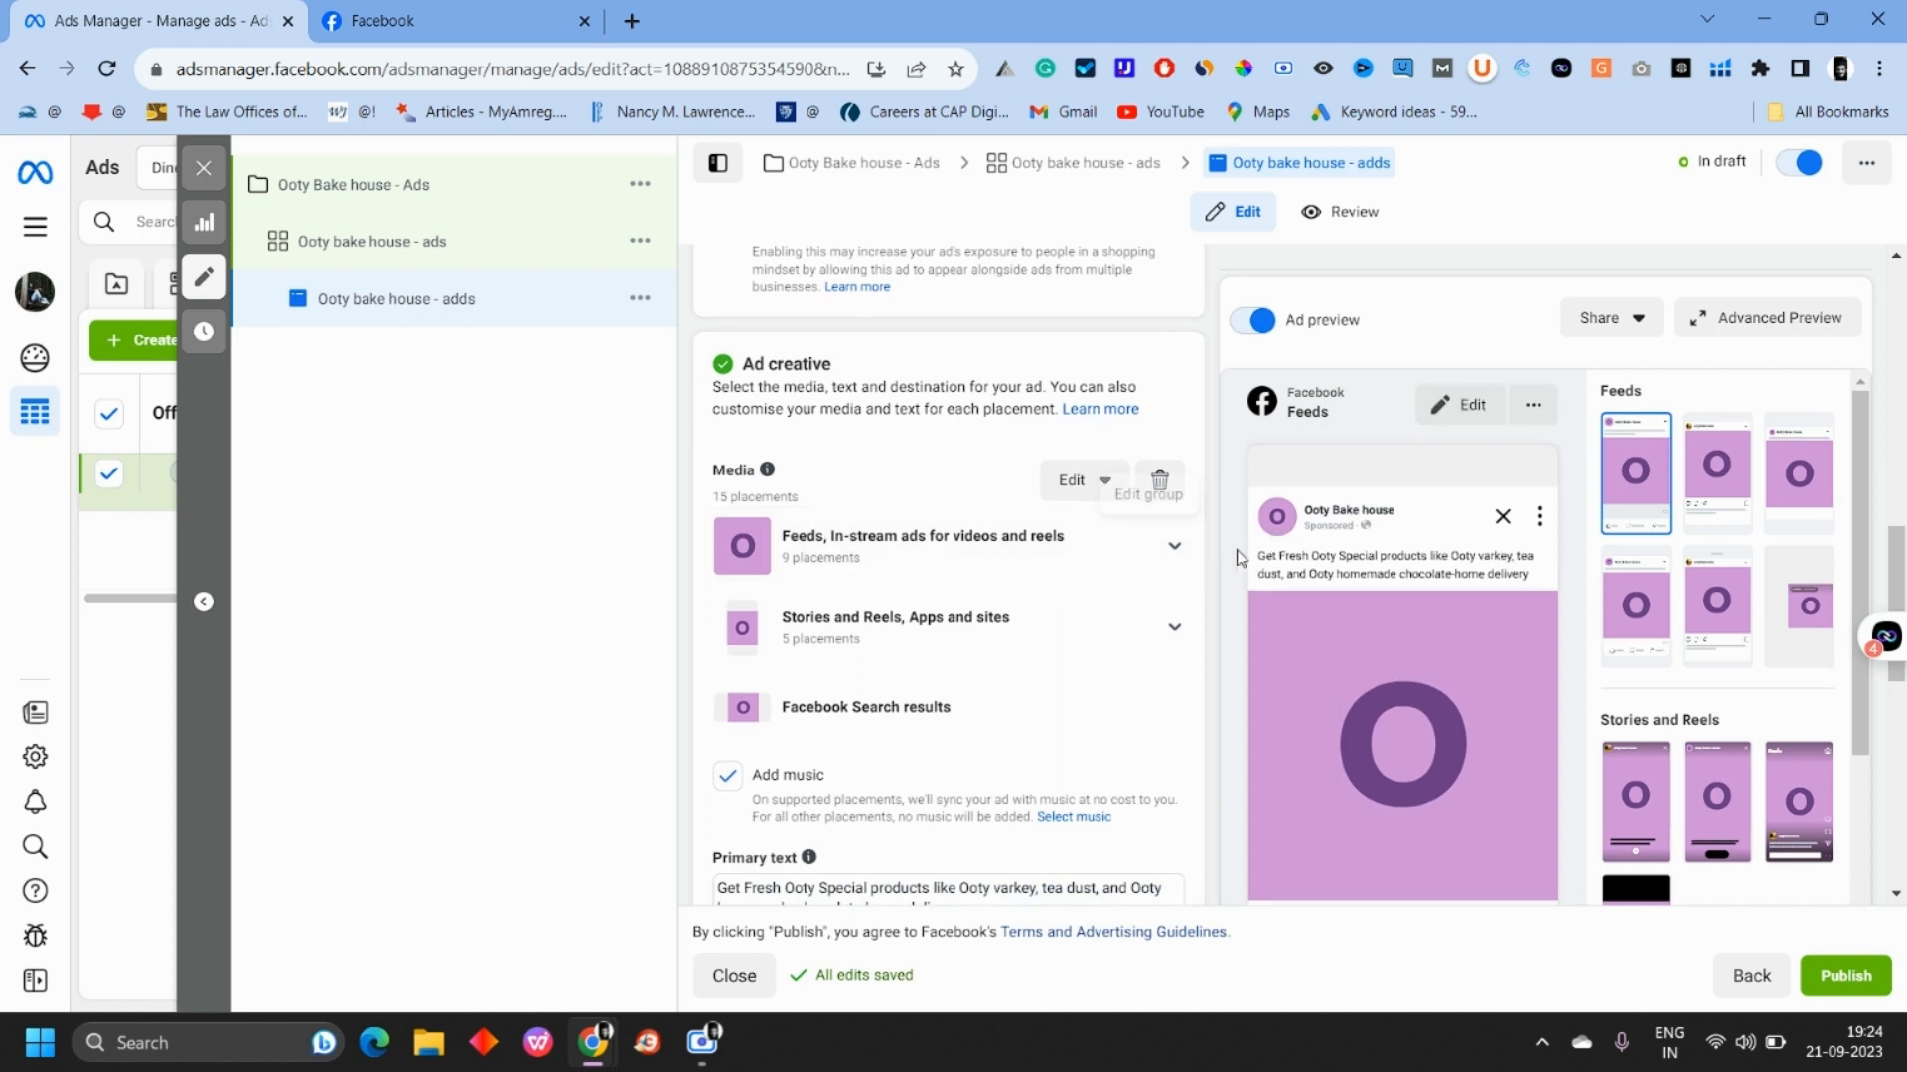
click(1175, 546)
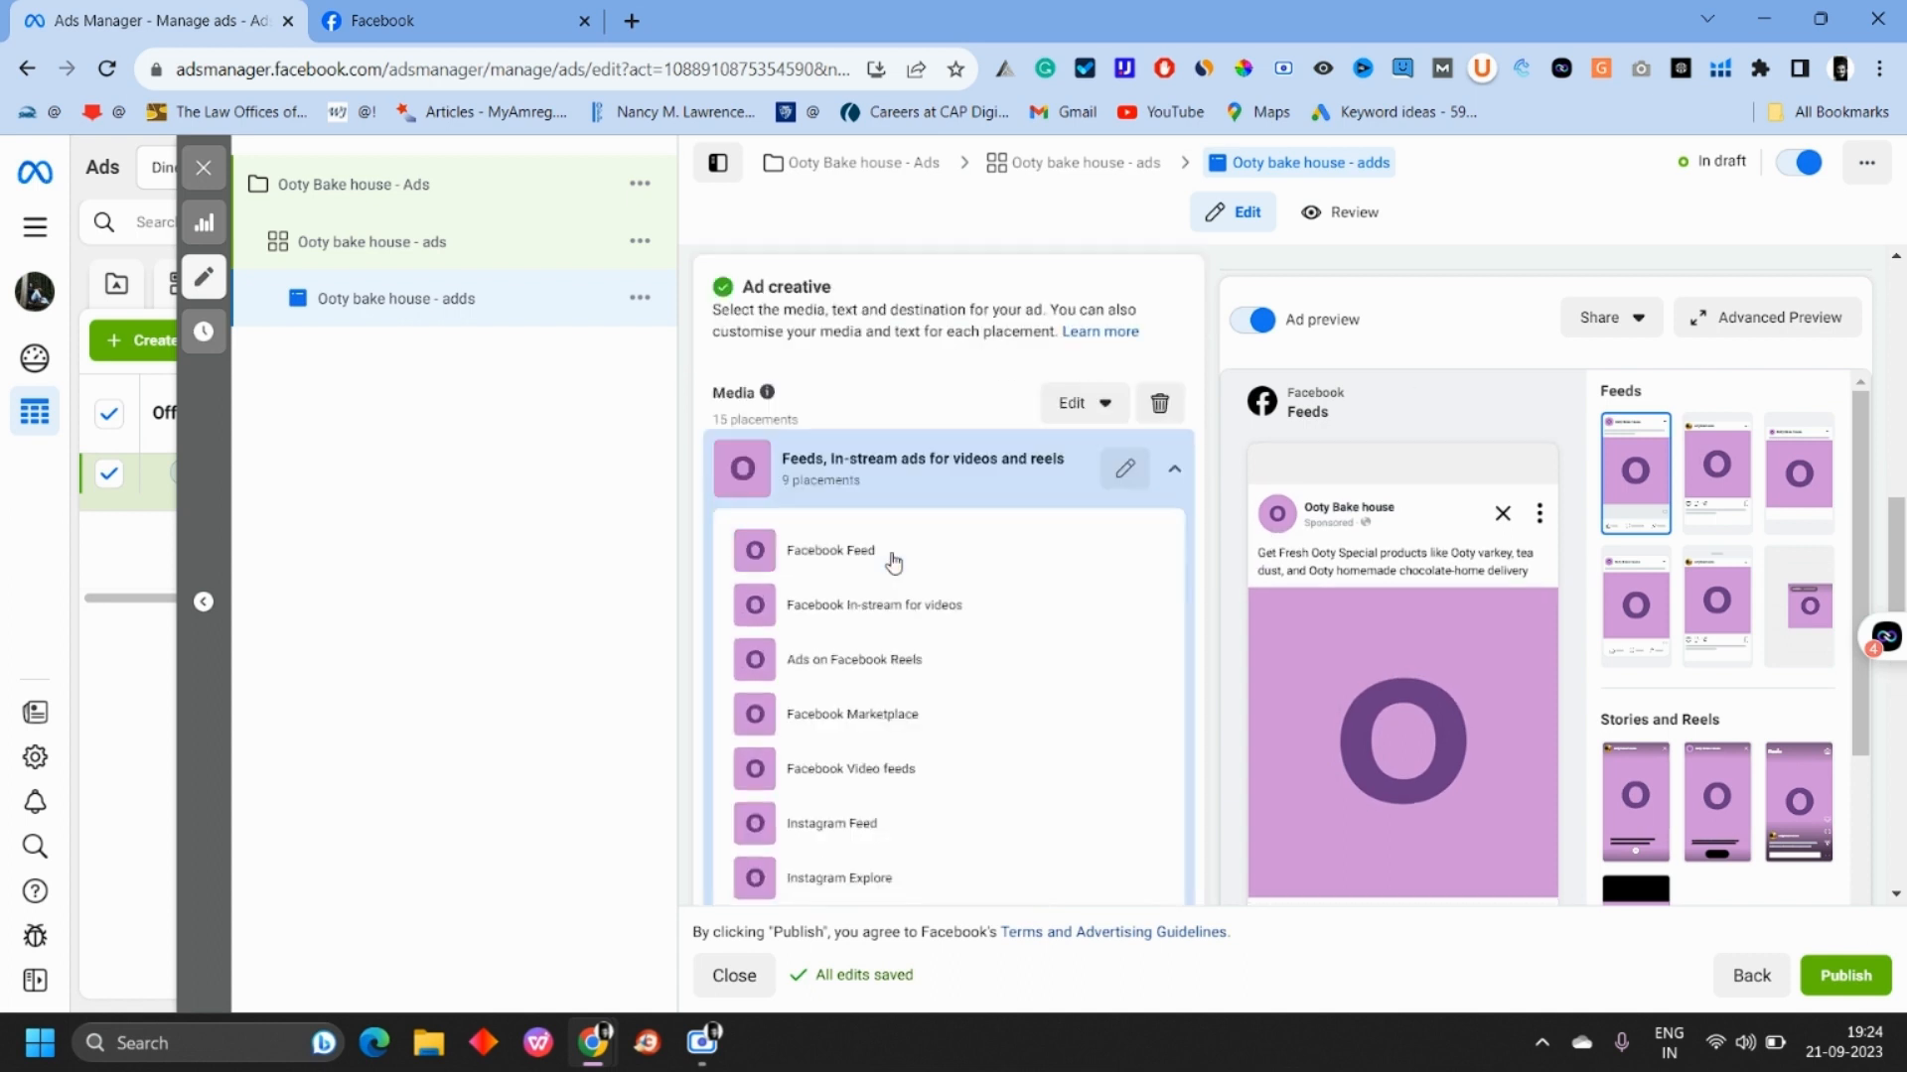
scroll(897, 561, down, 1)
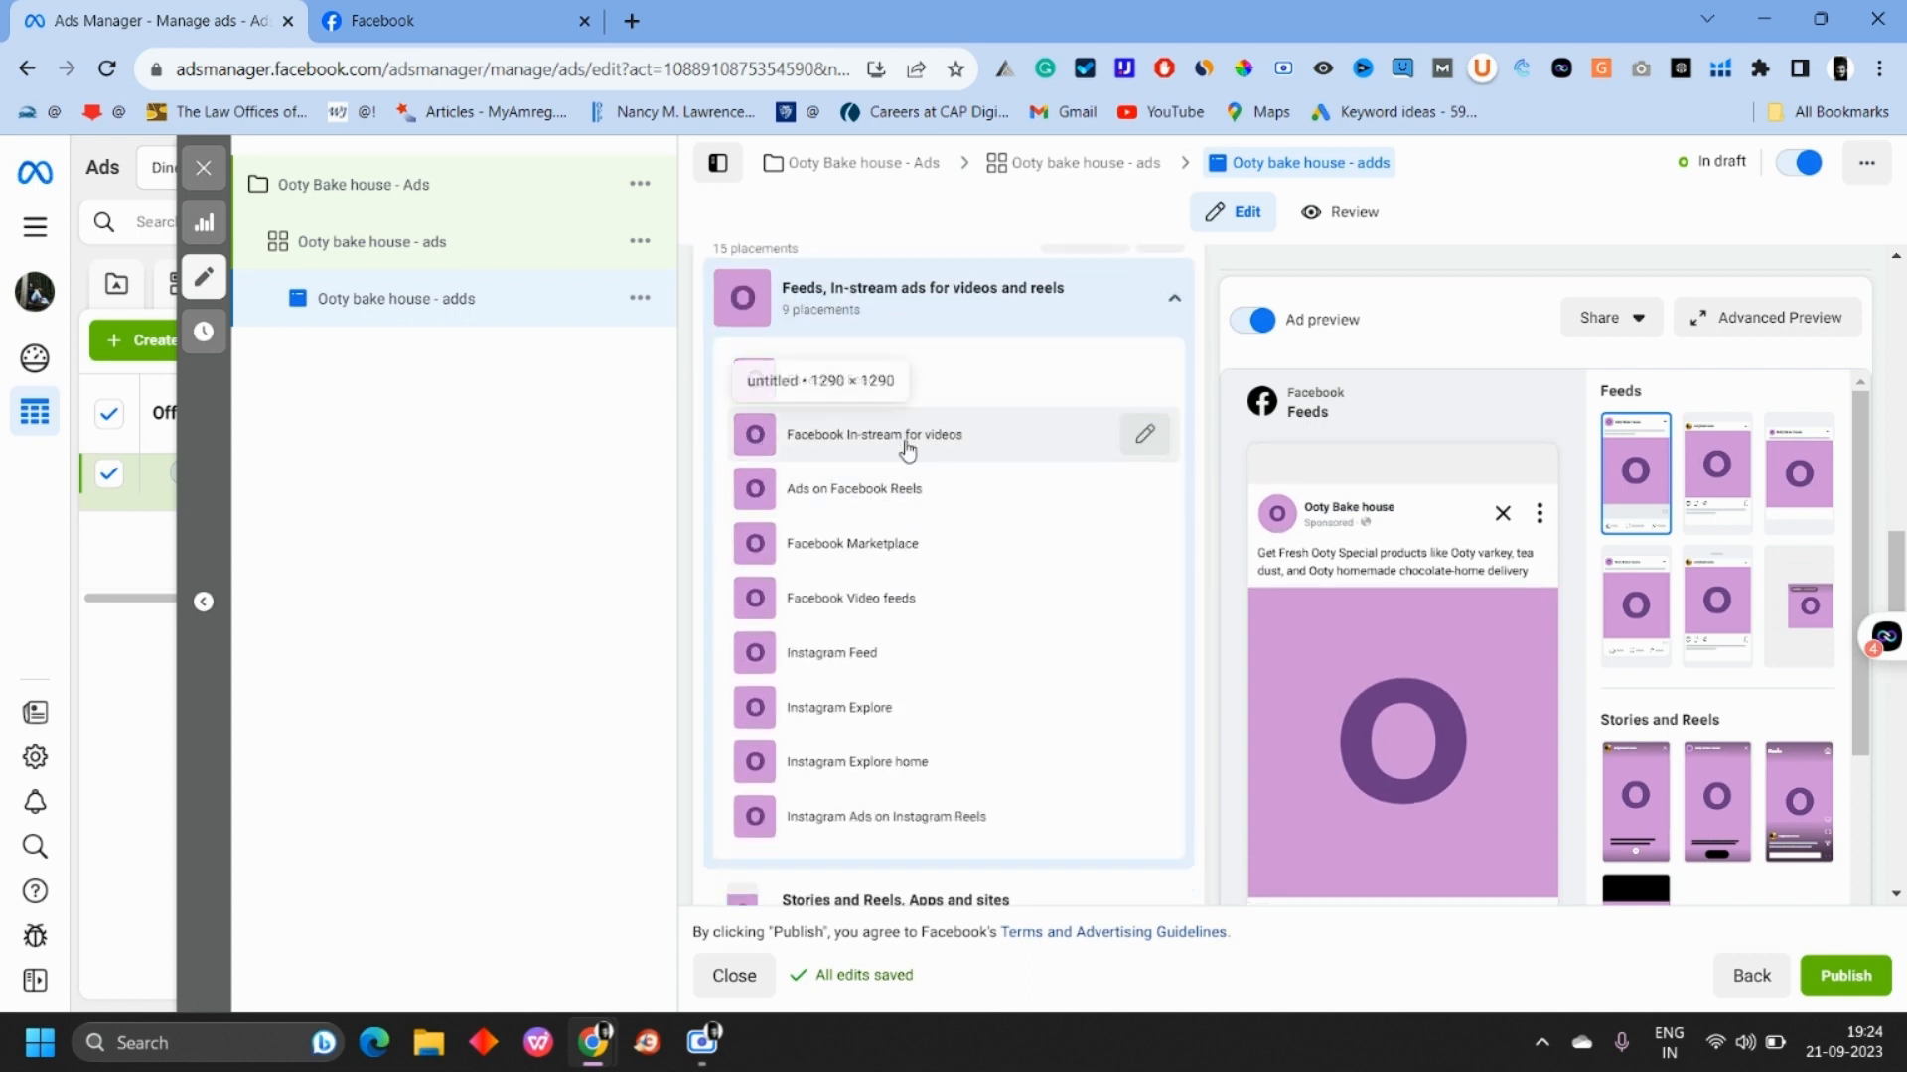
scroll(979, 754, up, 2)
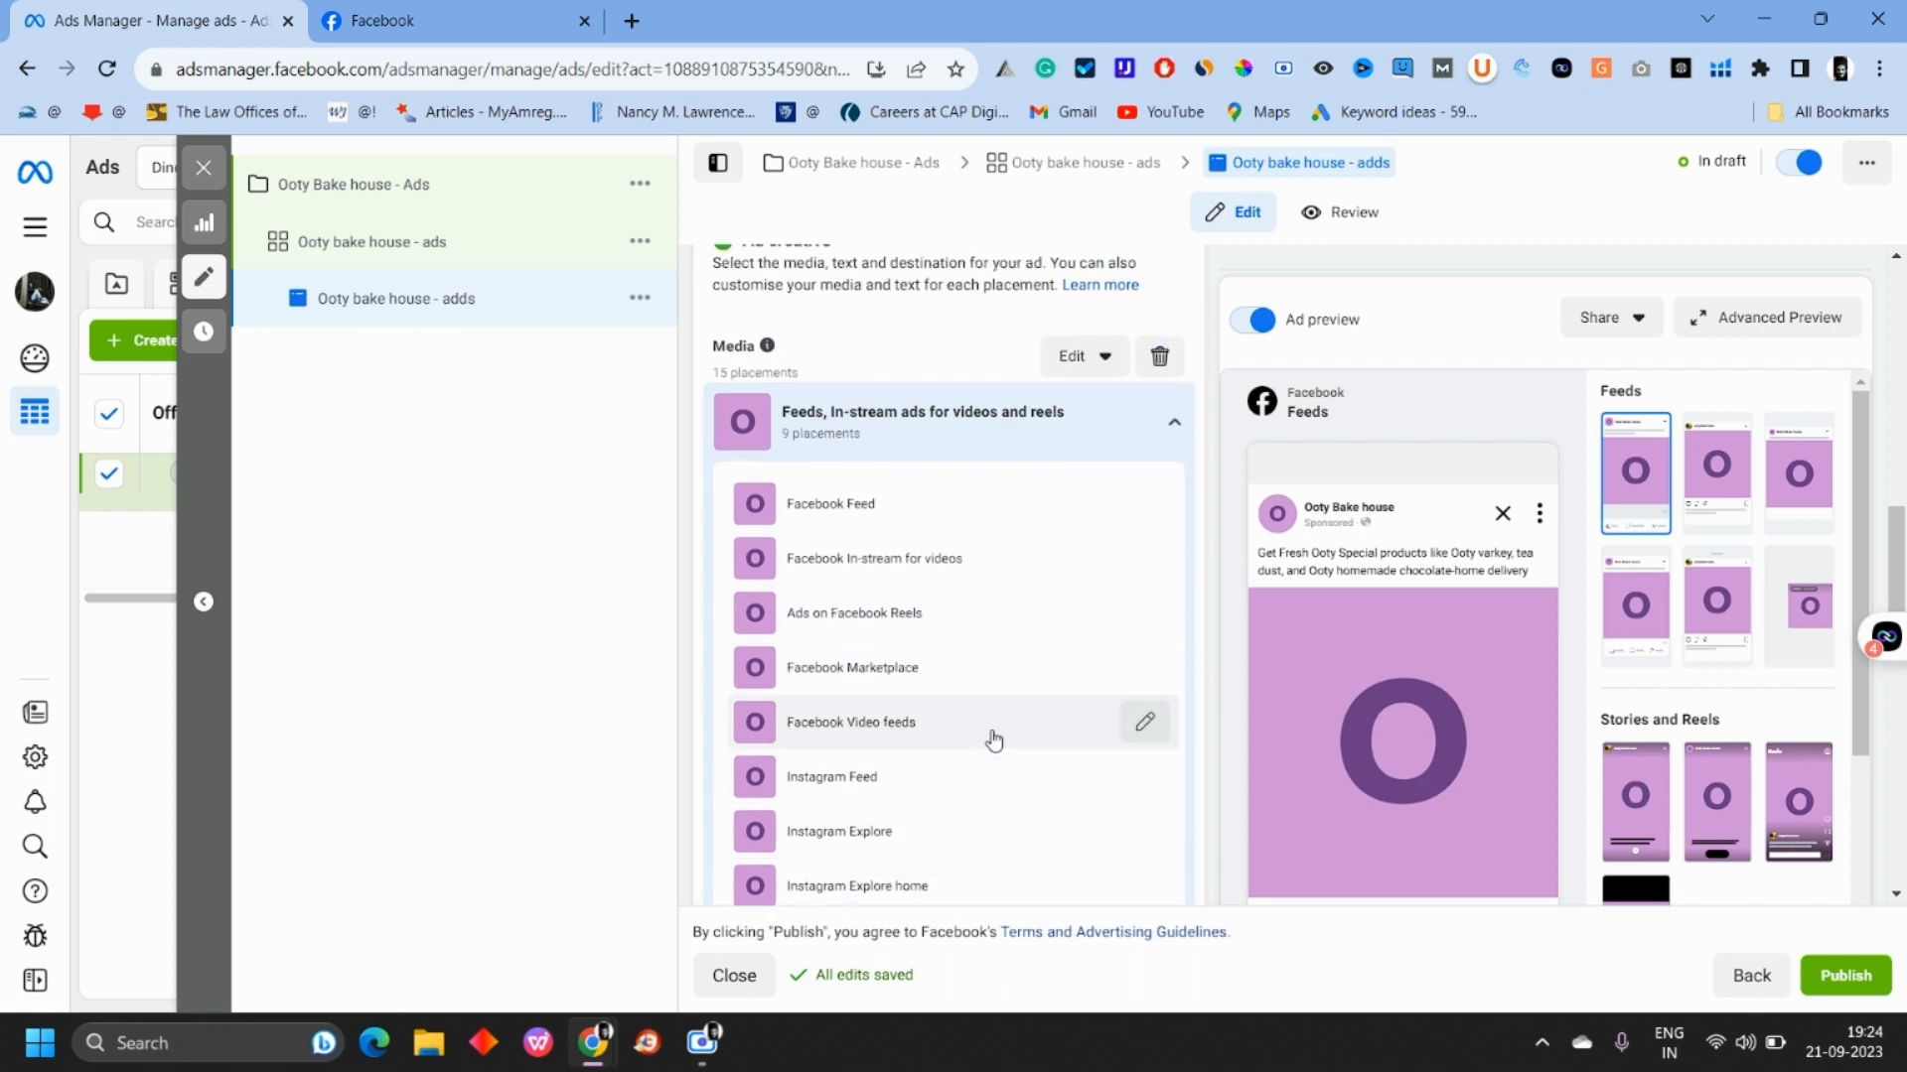
scroll(951, 655, down, 4)
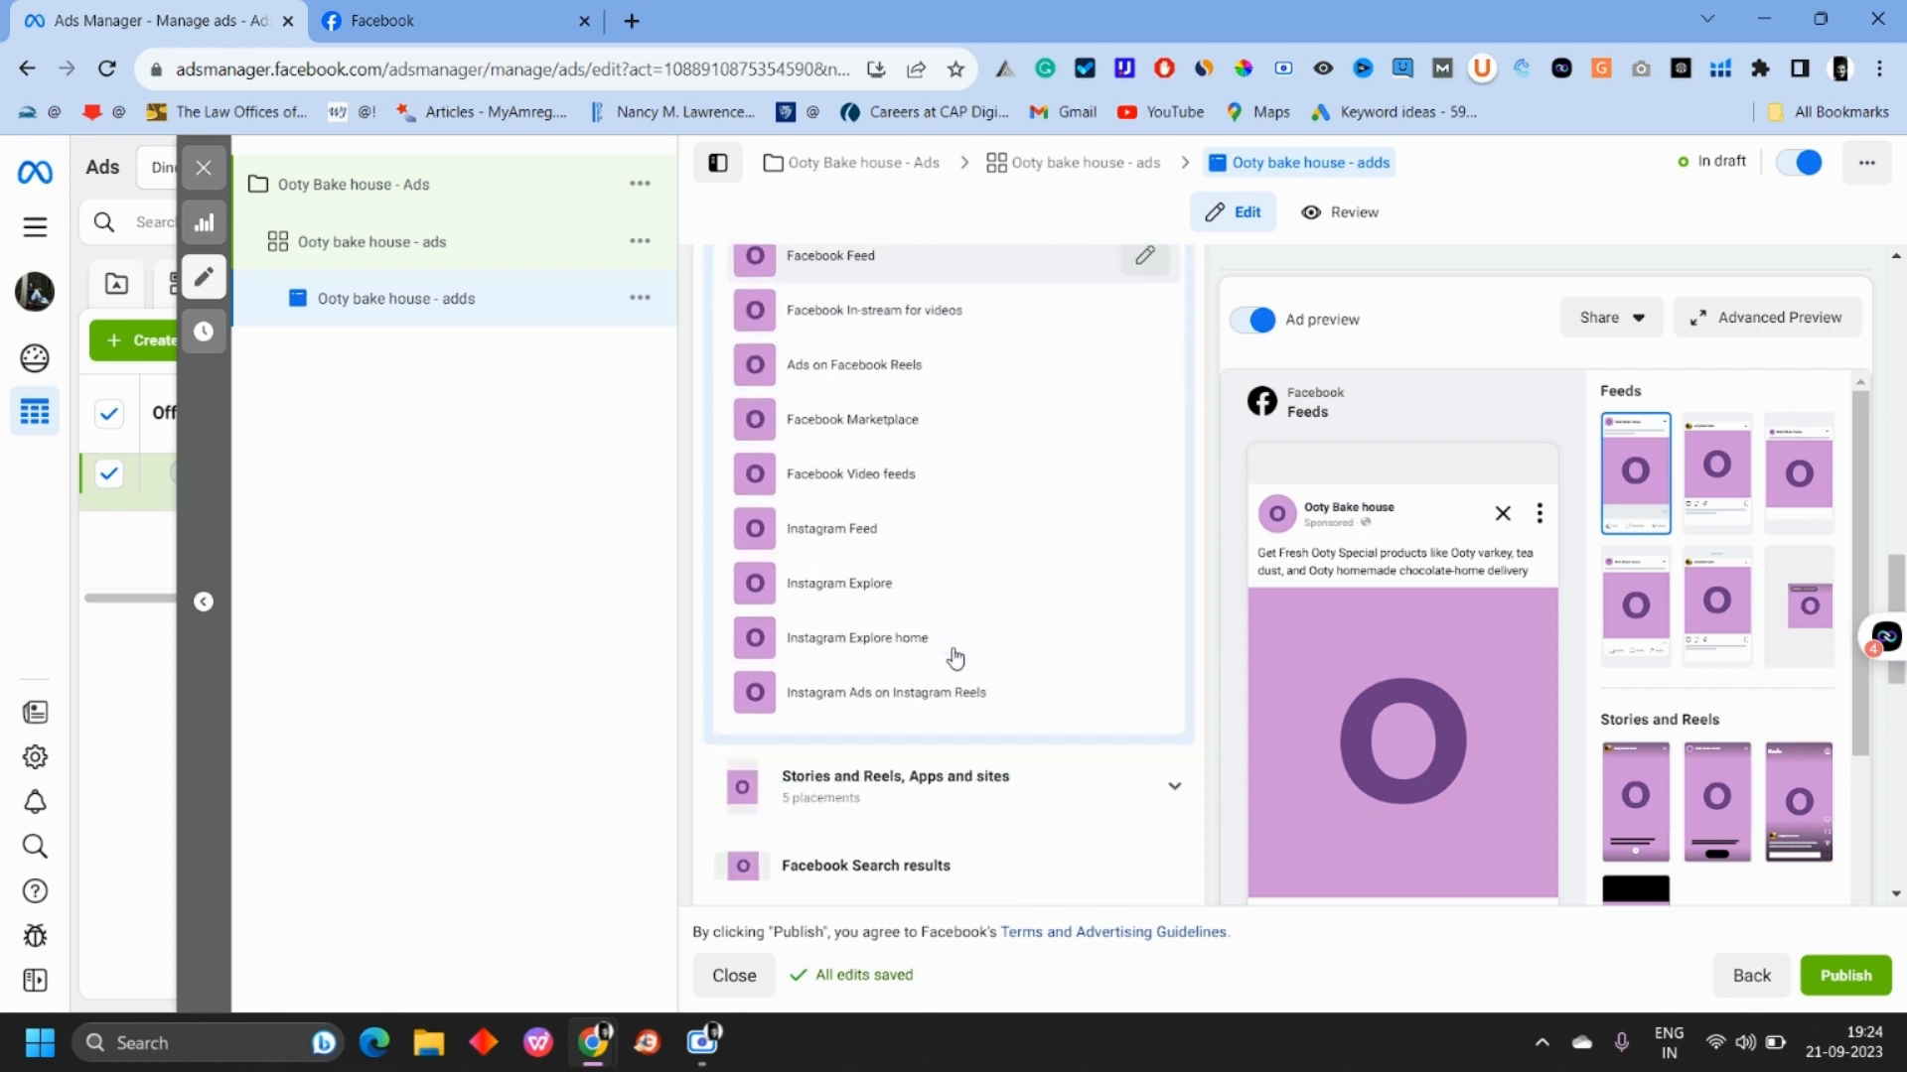
scroll(955, 658, down, 1)
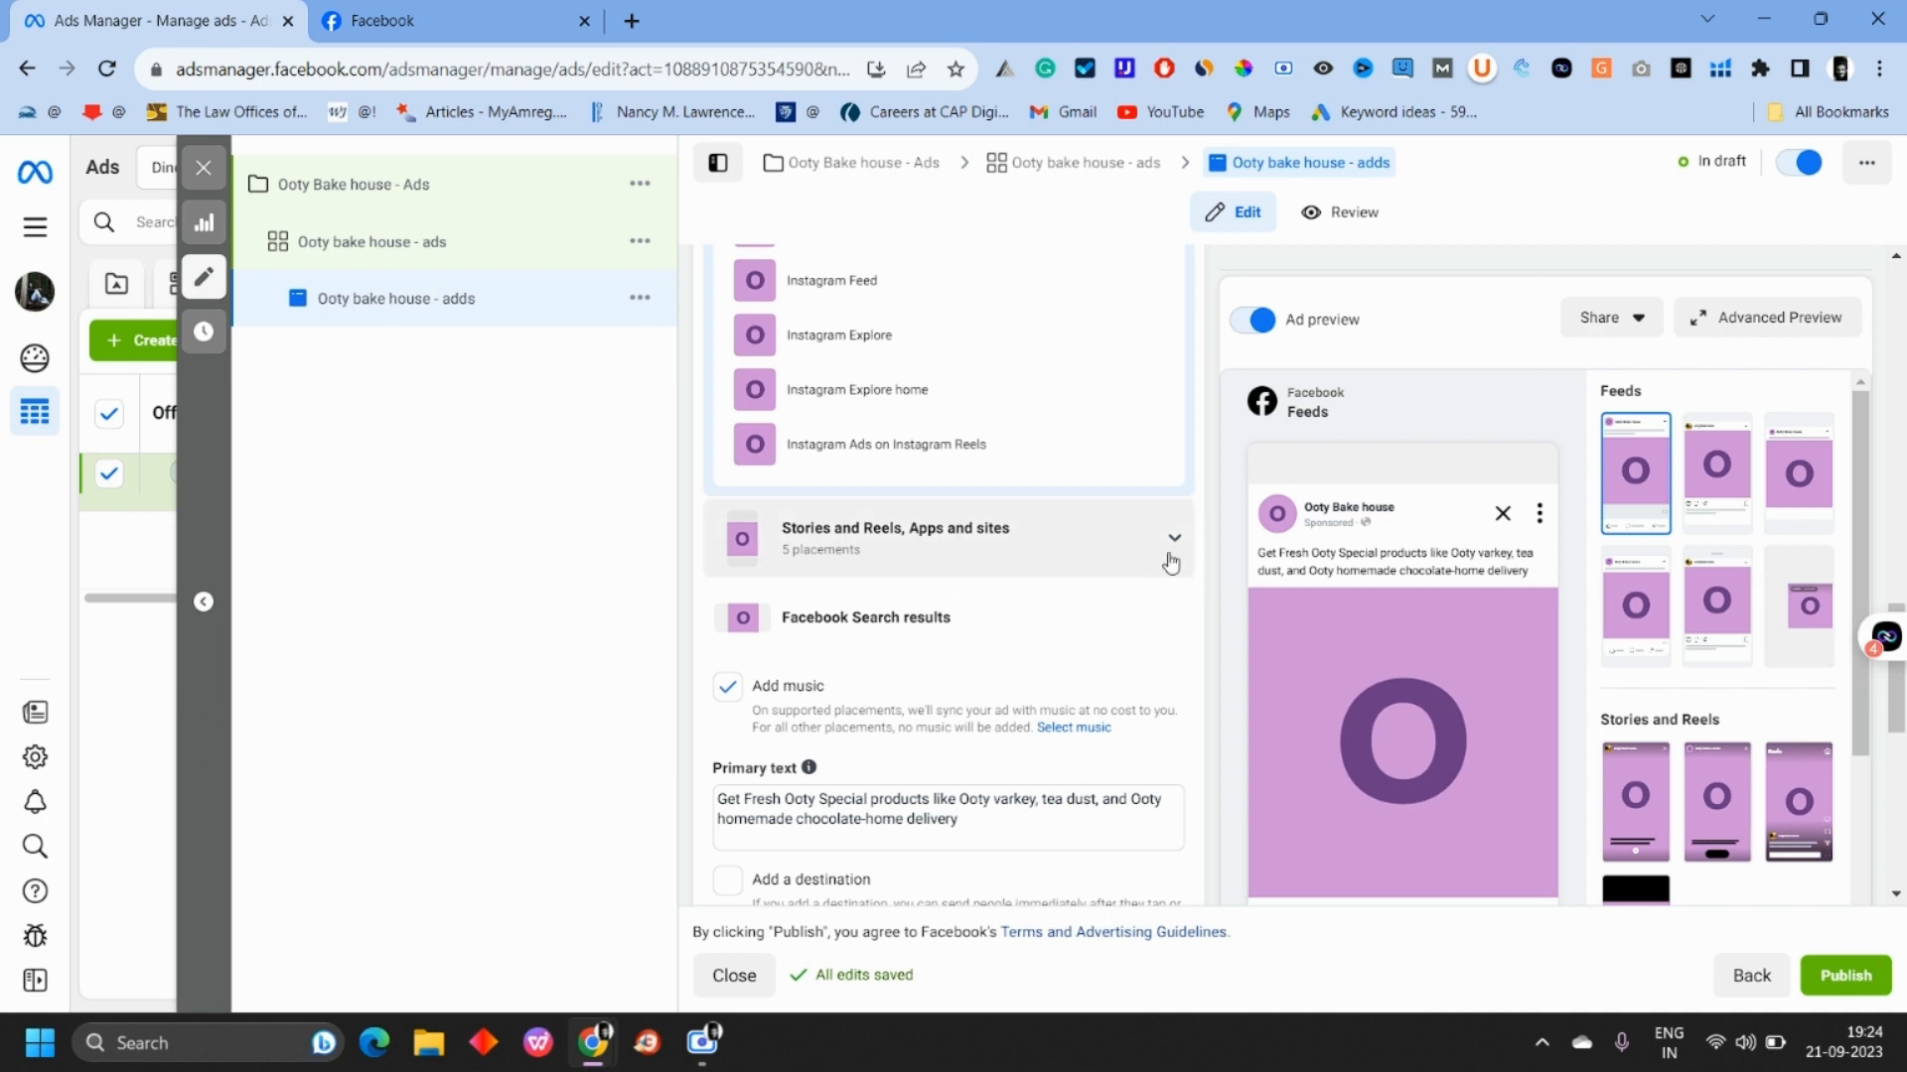
scroll(1008, 592, down, 1)
scroll(1008, 592, down, 1)
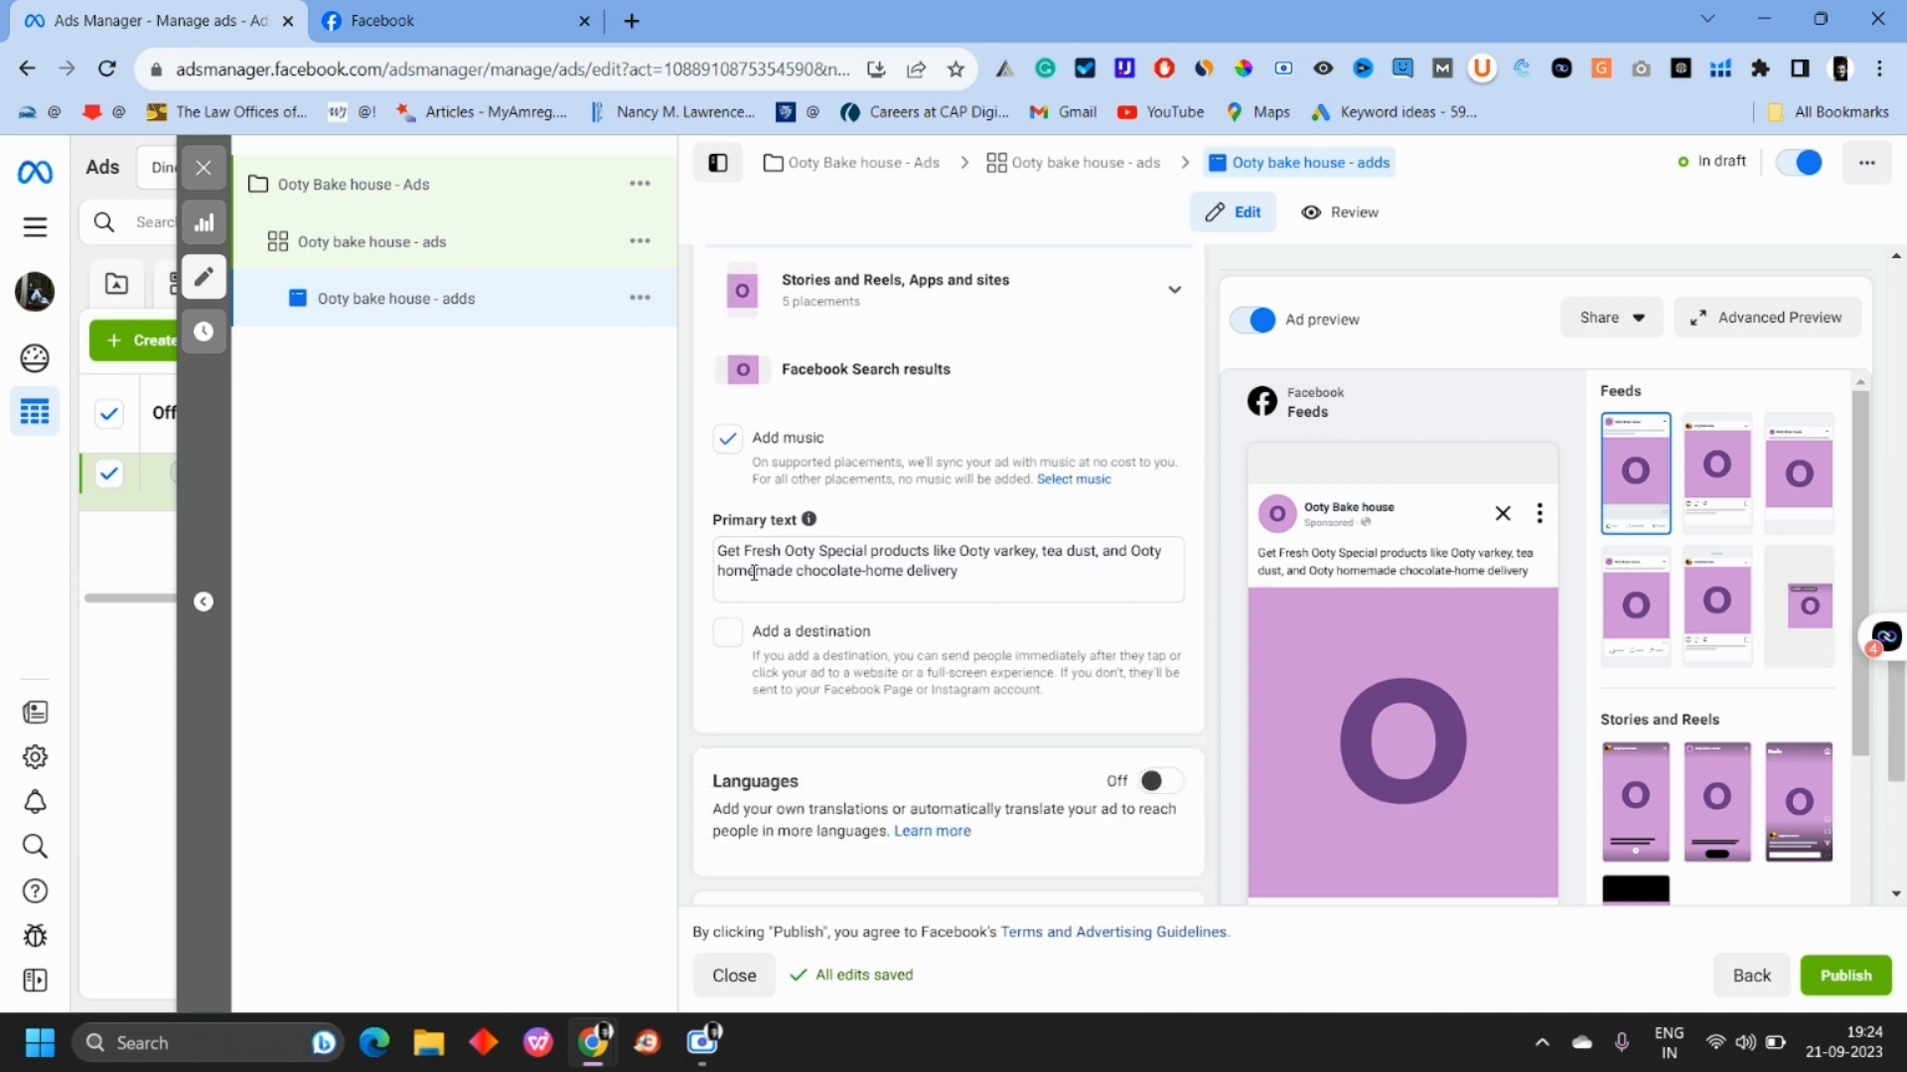
Examine the ad's primary text and compare it with the ad preview
click(981, 583)
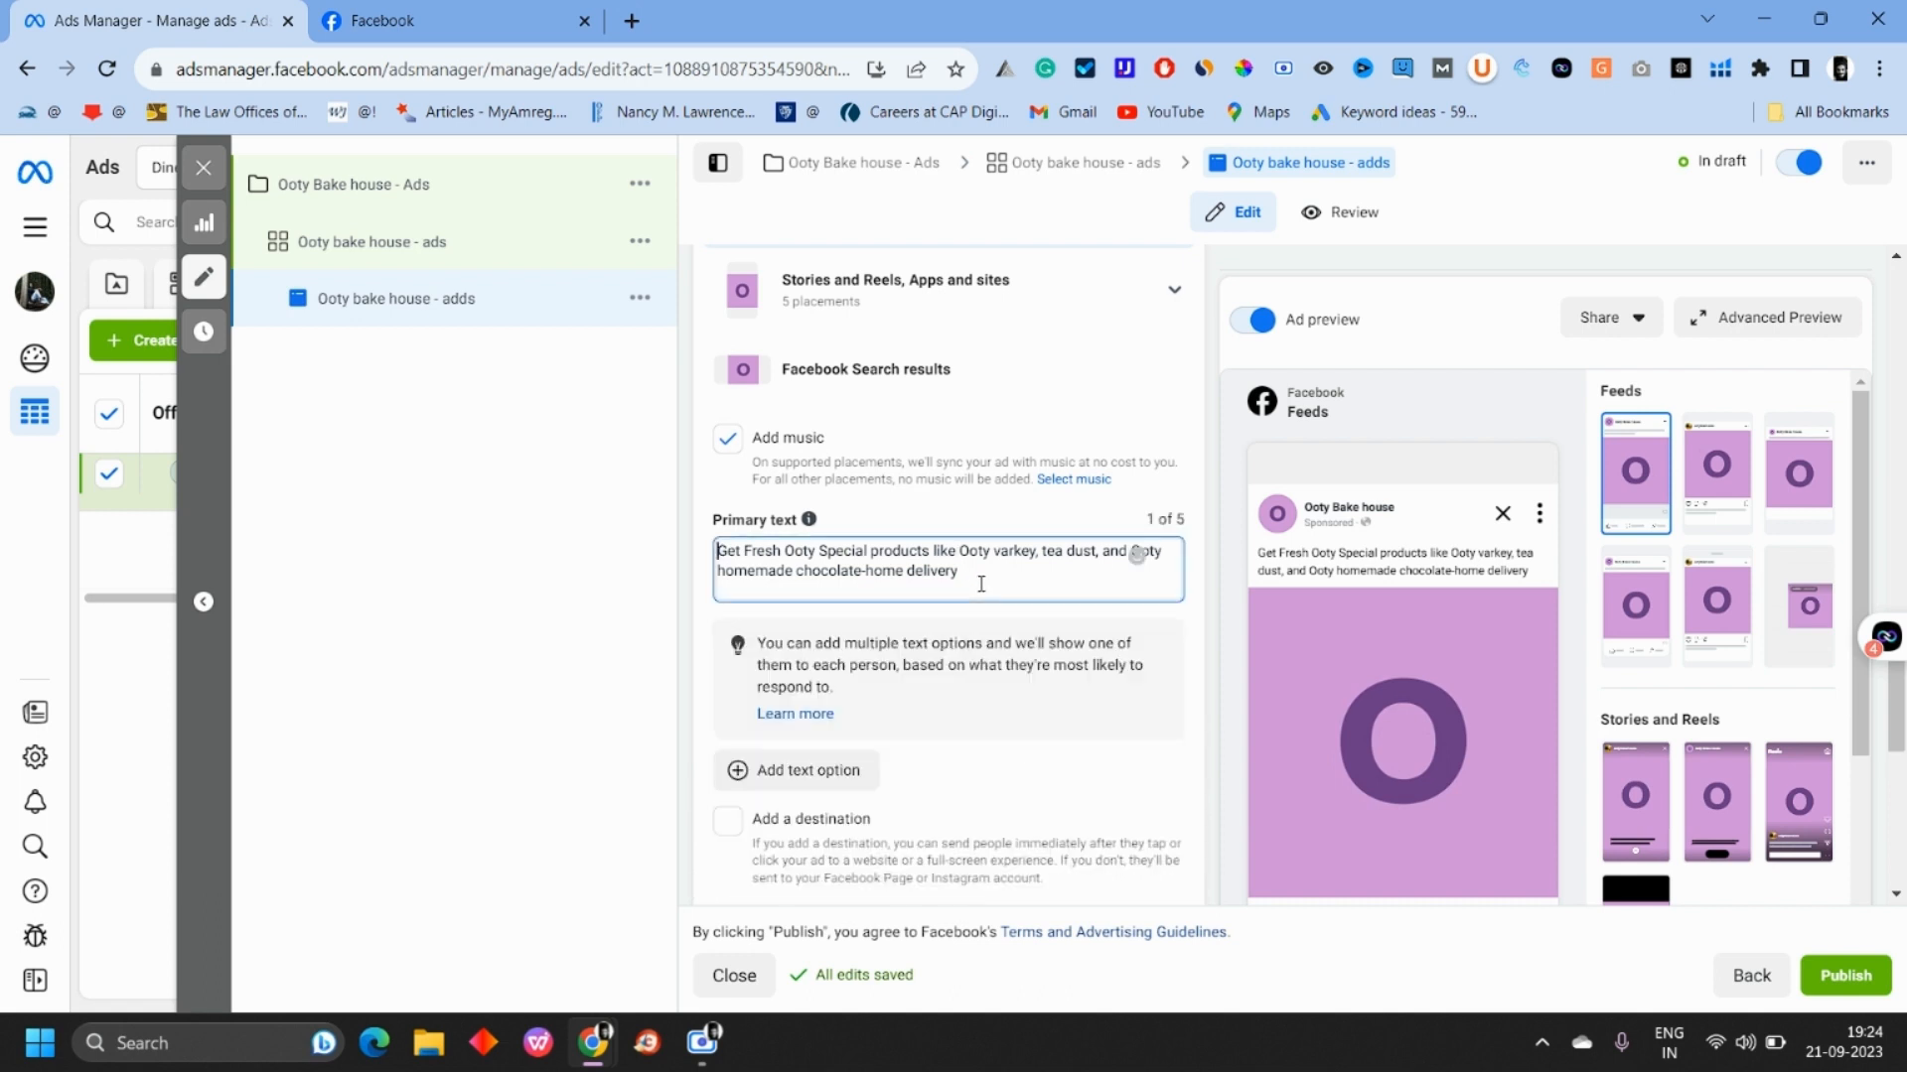
click(722, 552)
scroll(1324, 557, down, 1)
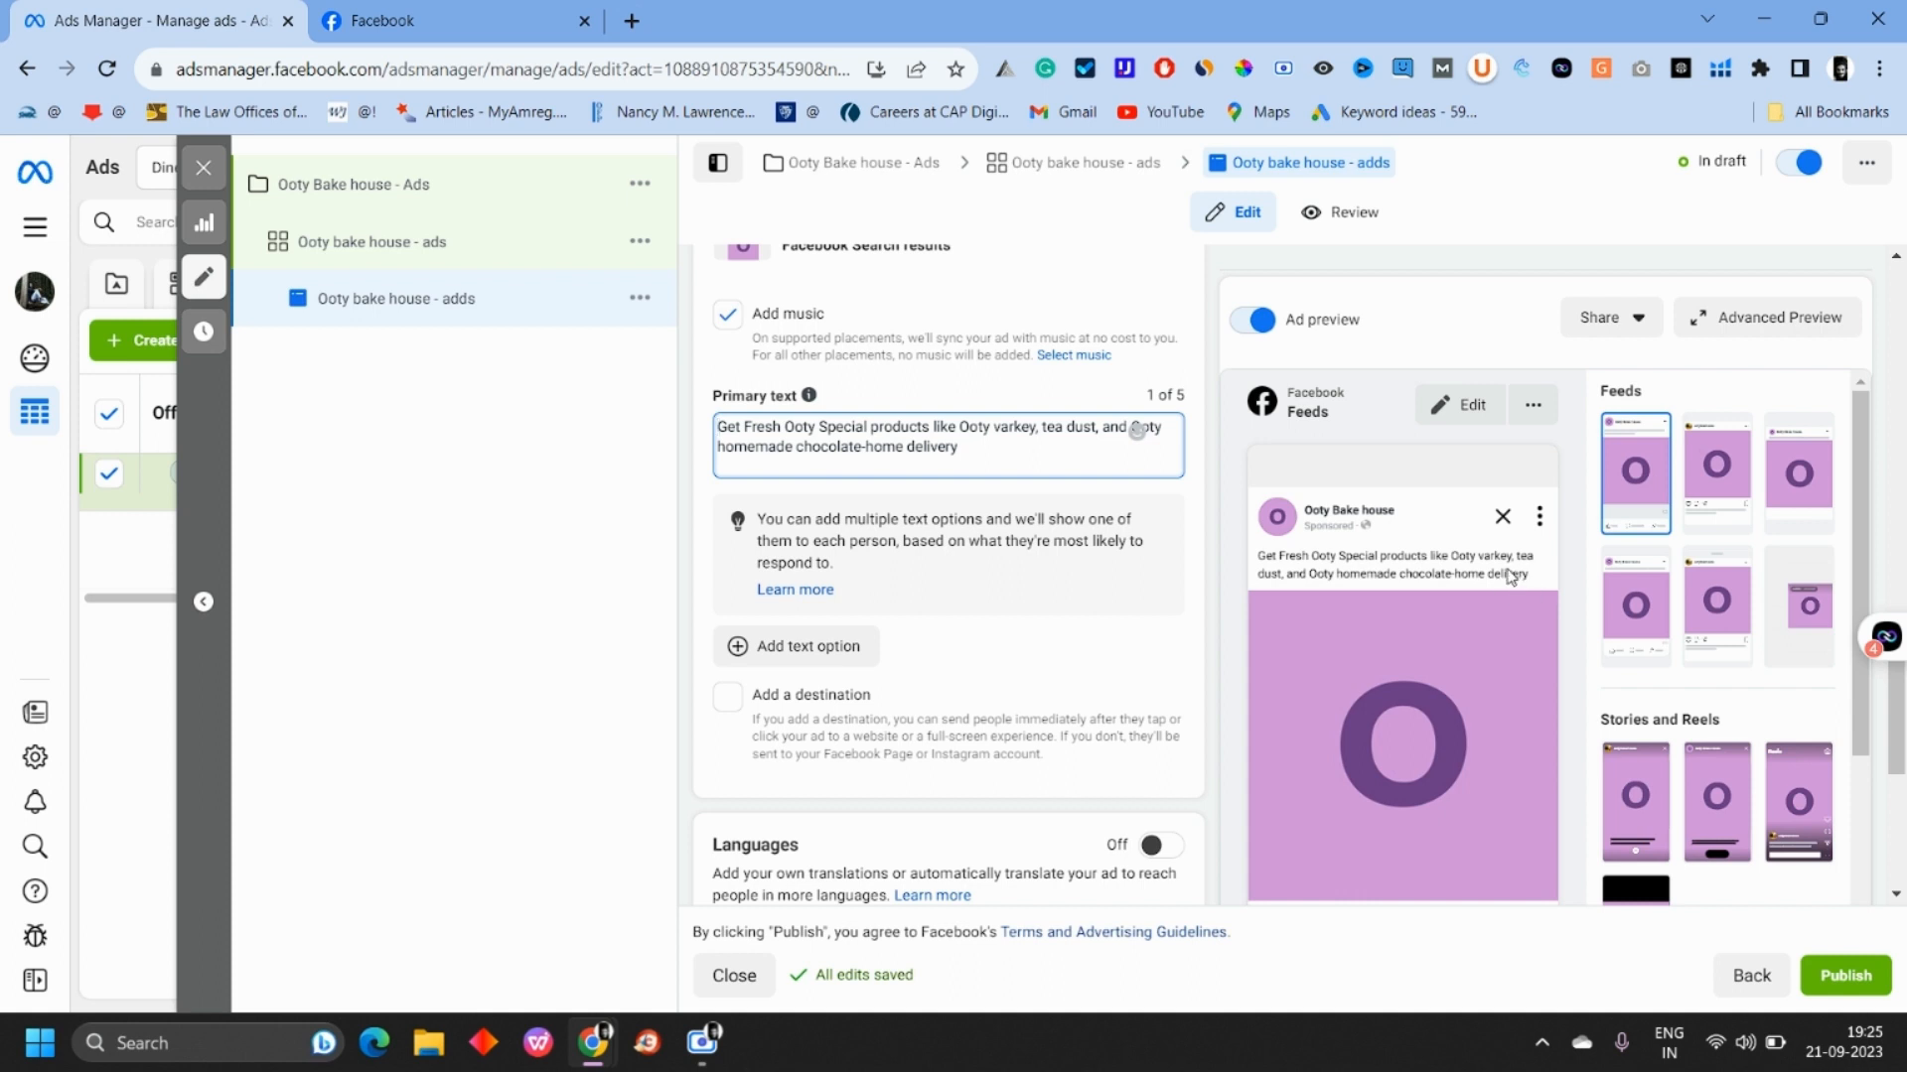
triple_click(954, 447)
click(993, 434)
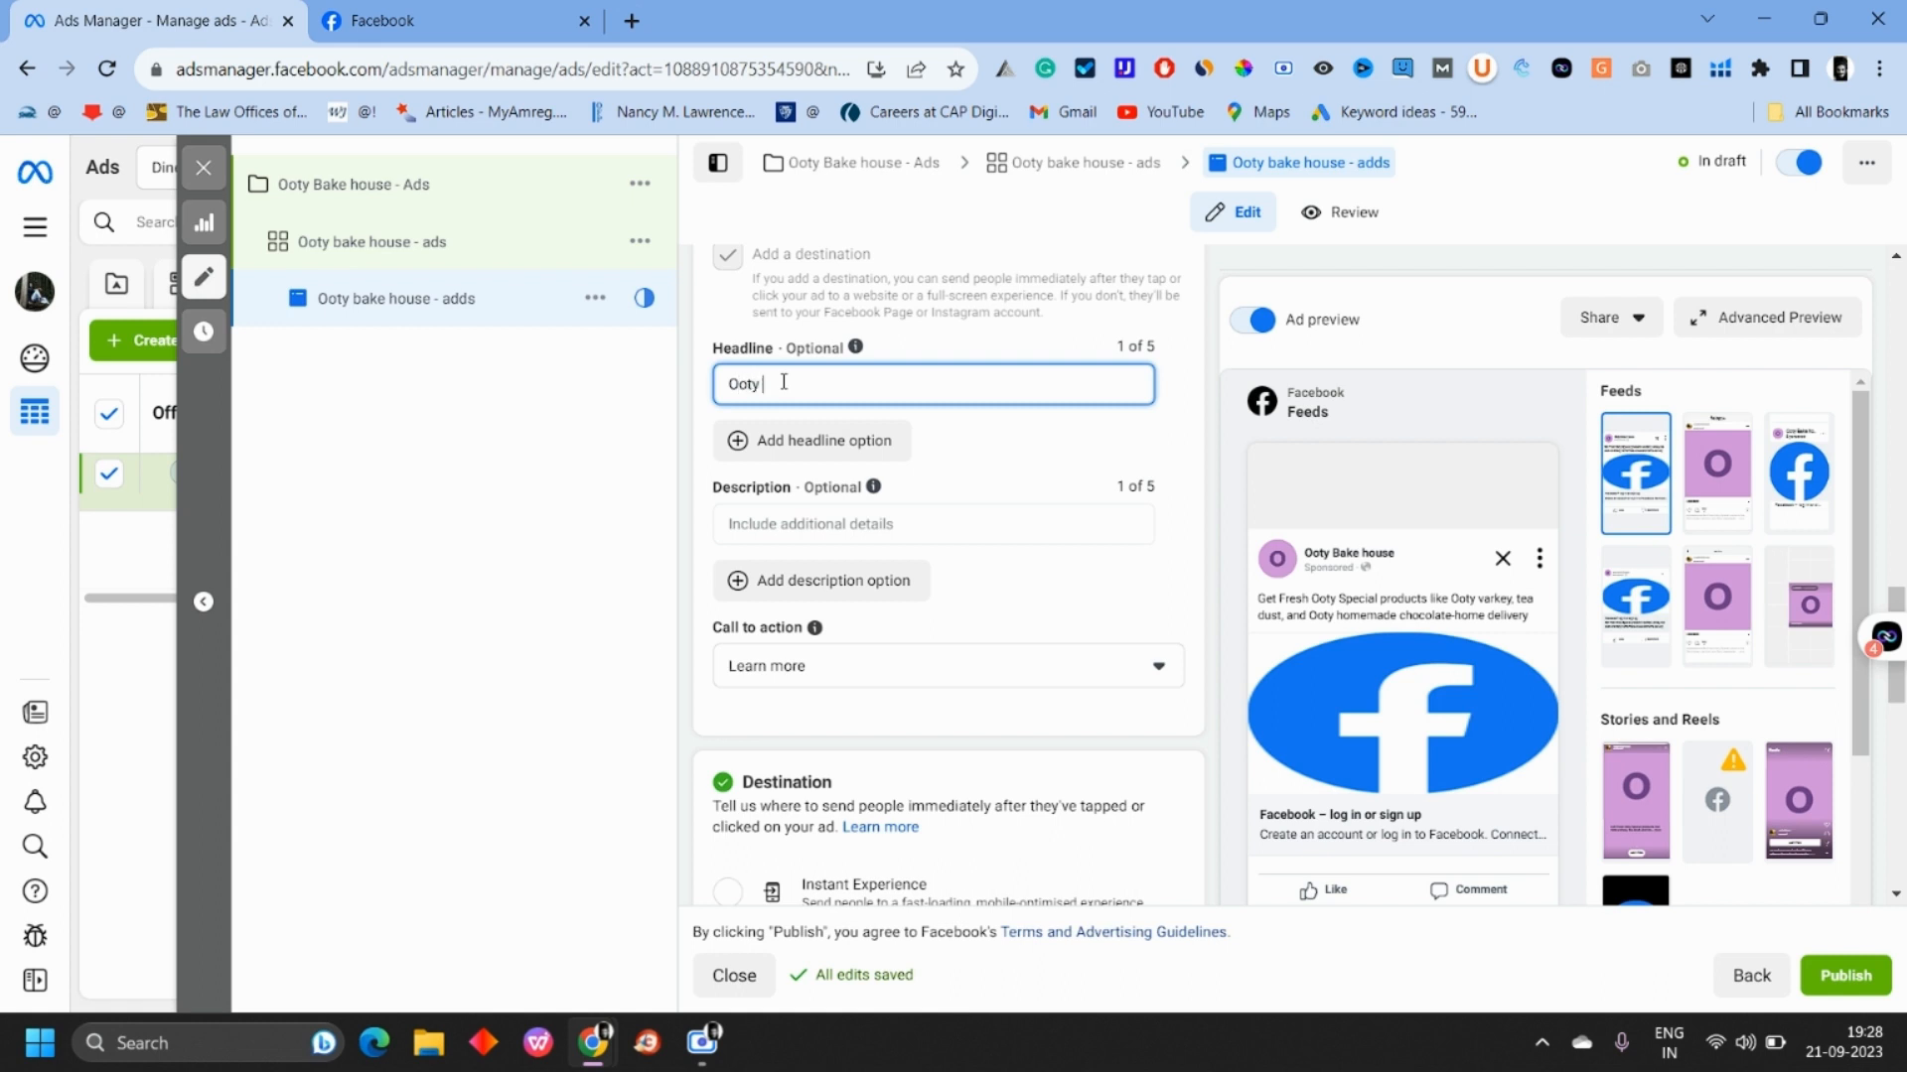
Complete the headline as "Ooty Bake house" and copy the same text into the description
text(Bake house)
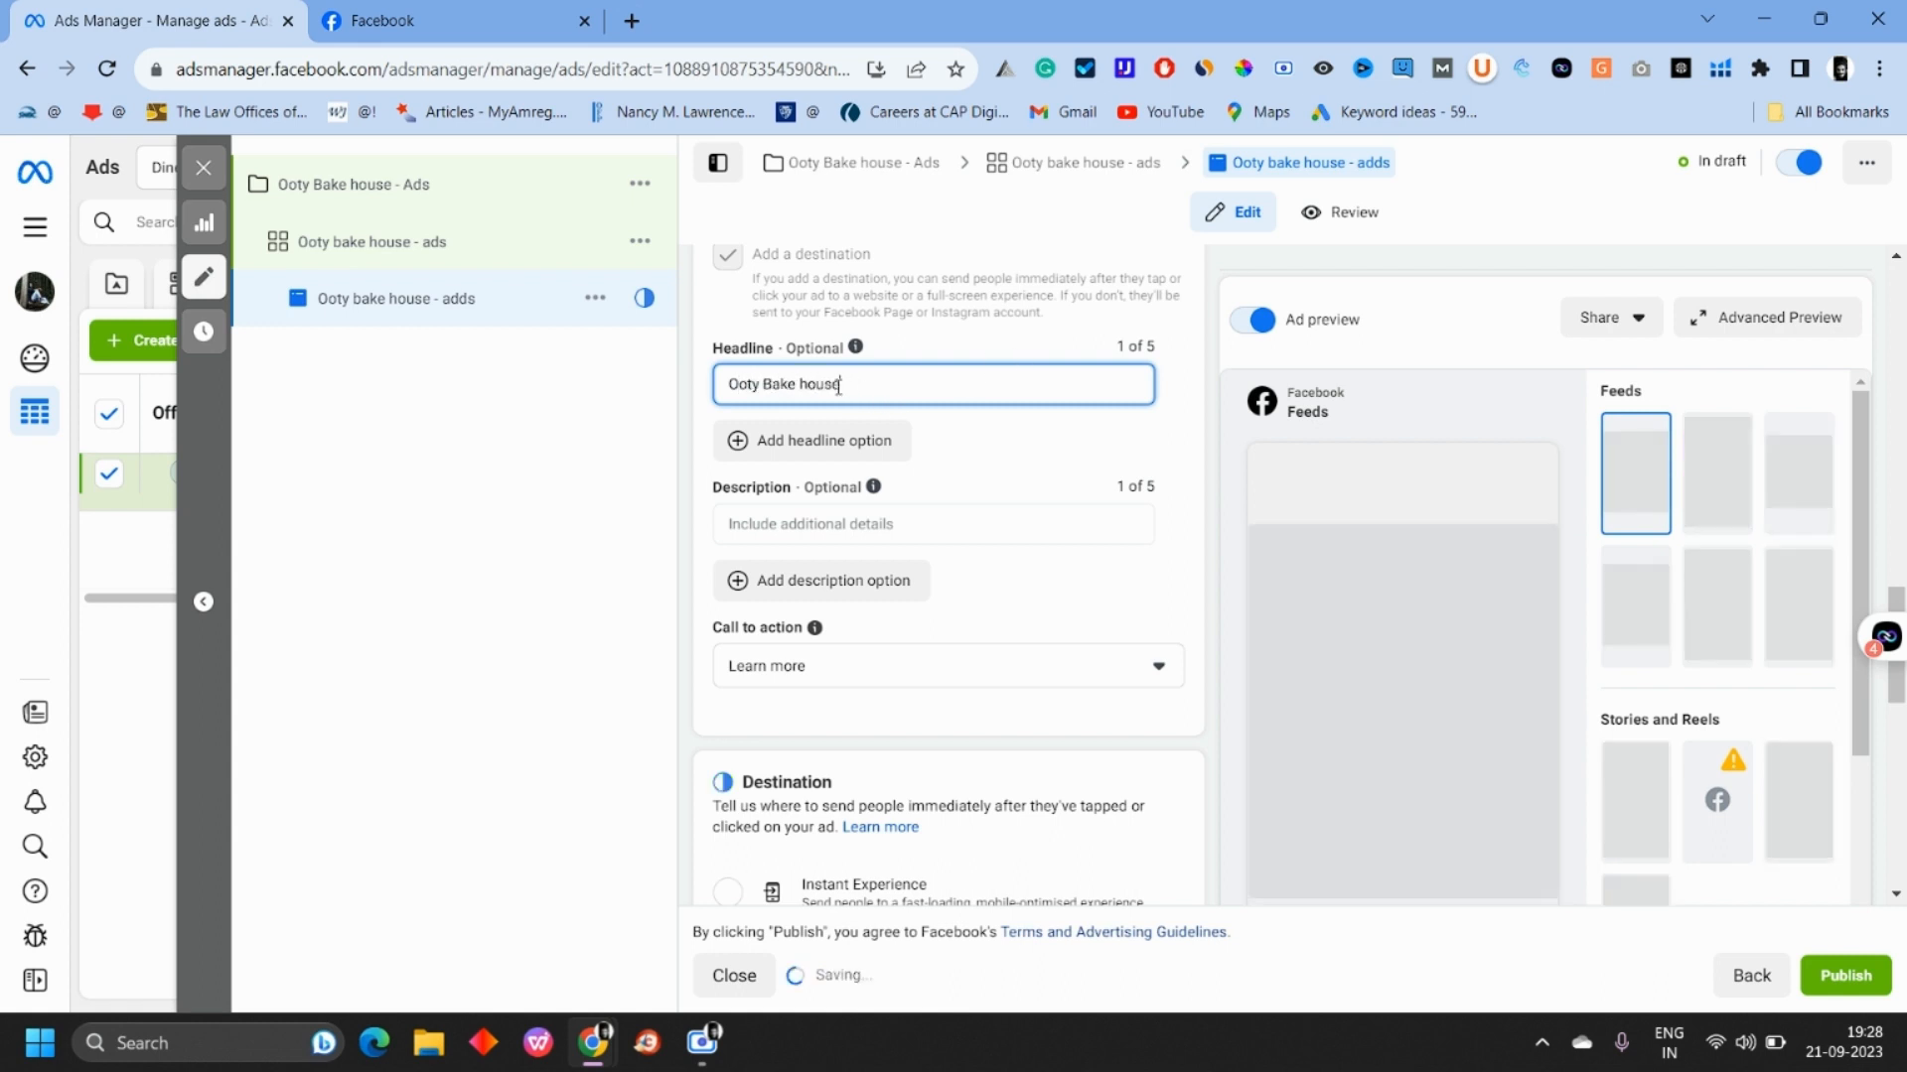
drag(881, 387, 727, 386)
key(ctrl+c)
click(854, 521)
key(ctrl+v)
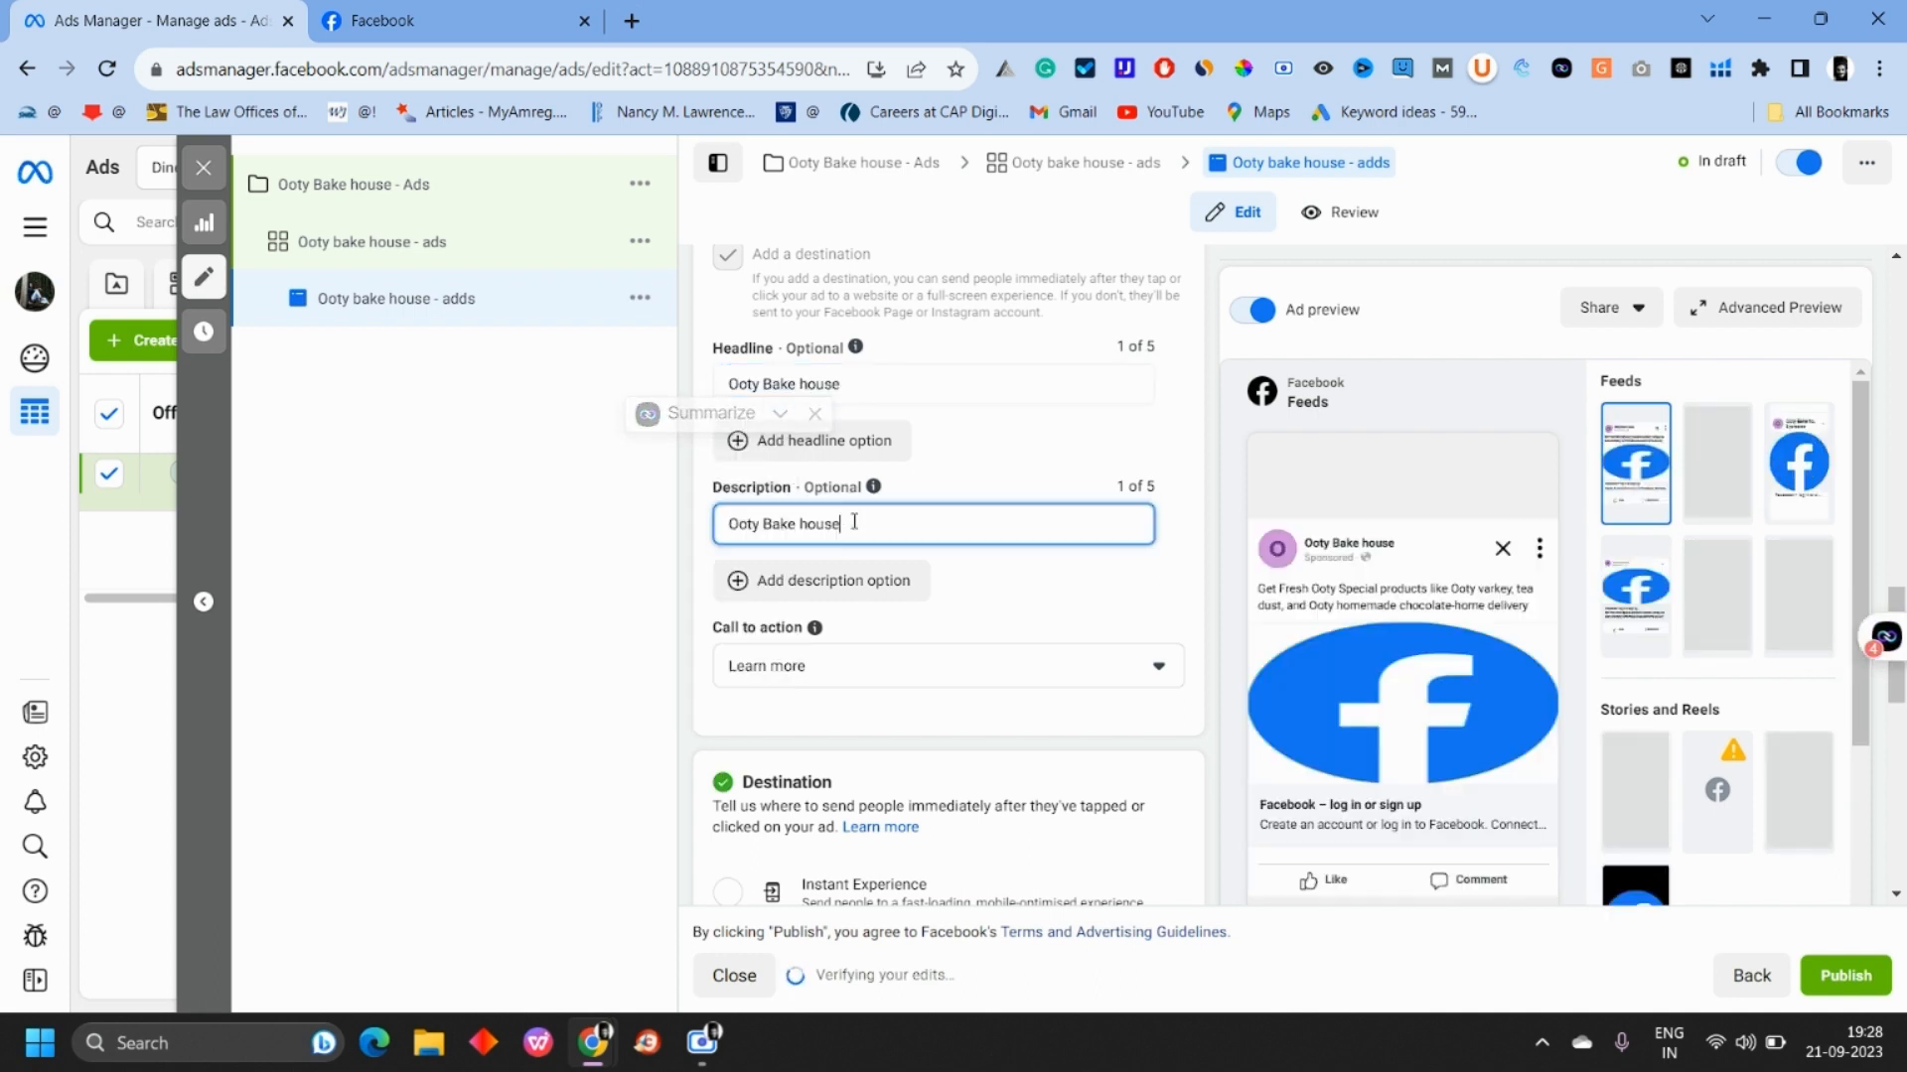
Have the Arvin assistant summarize the description text "Ooty Bake house"
click(711, 536)
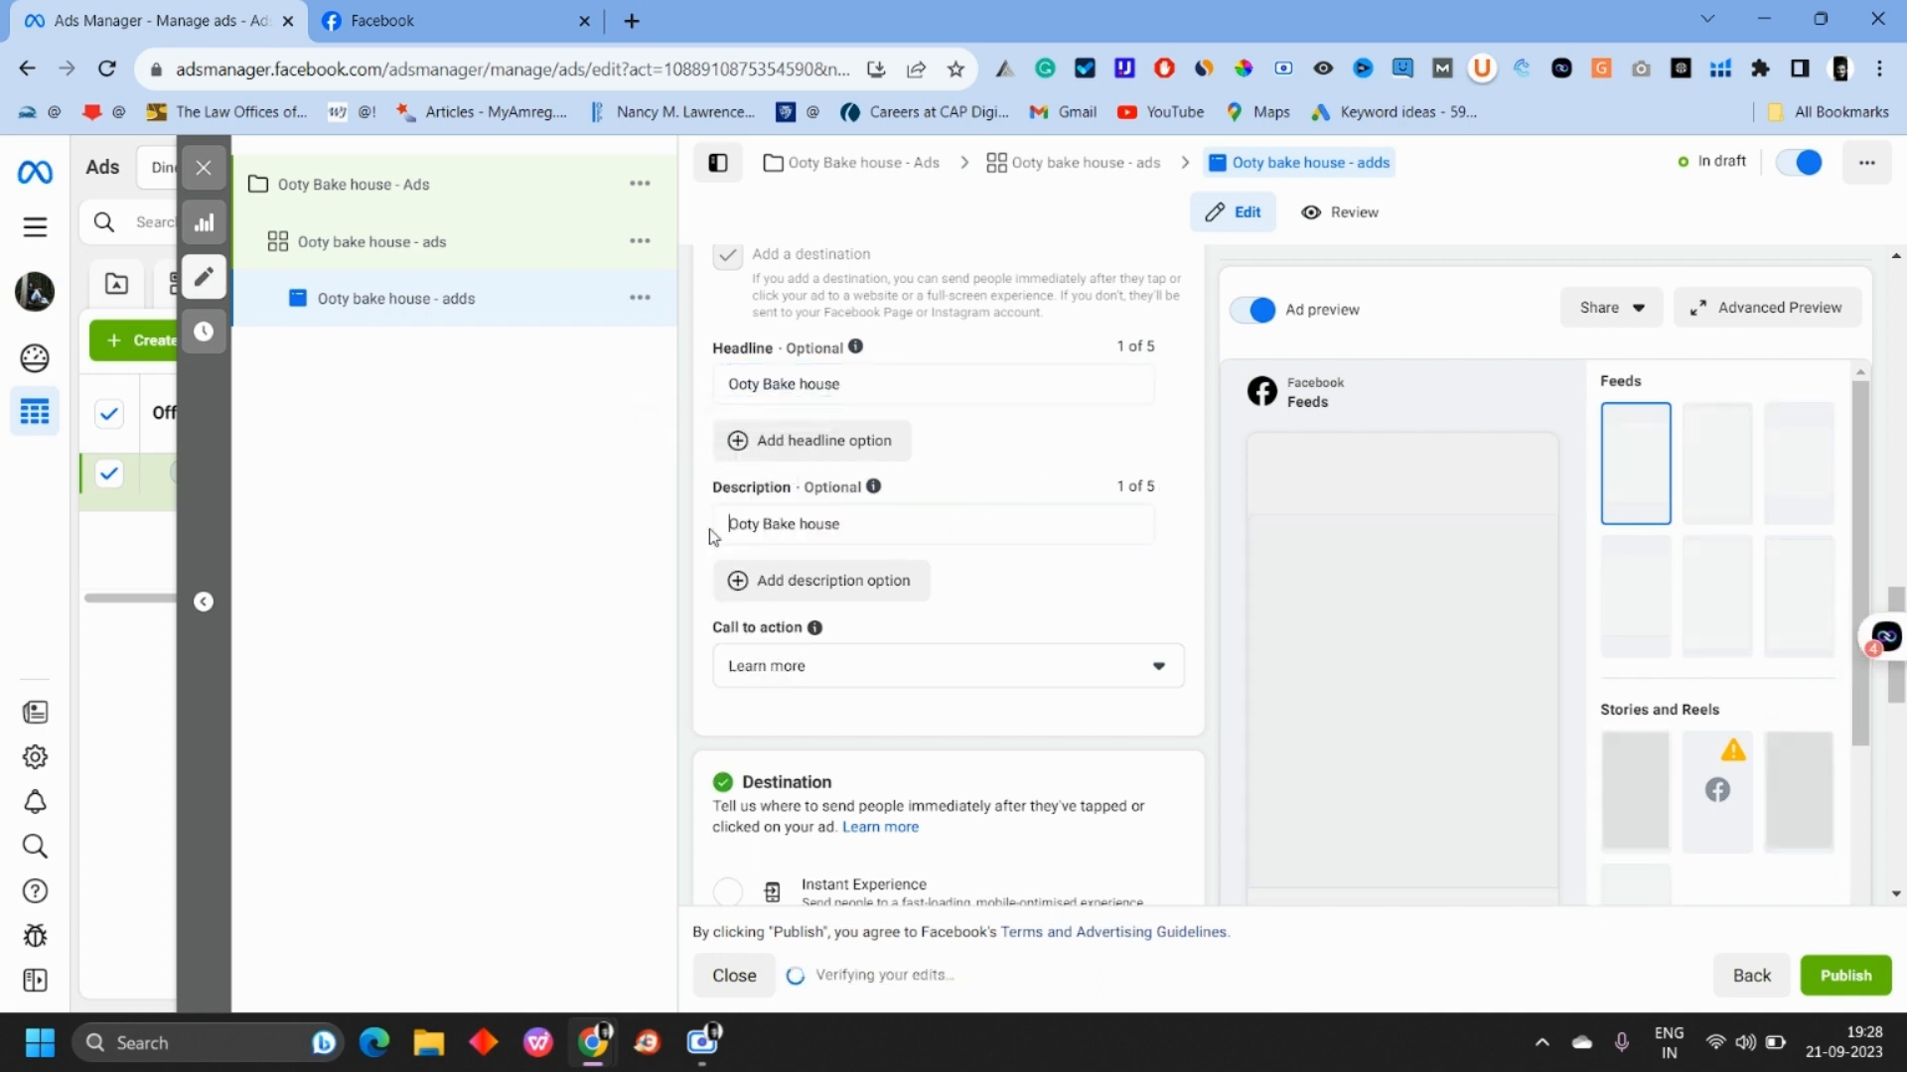
drag(859, 523, 713, 527)
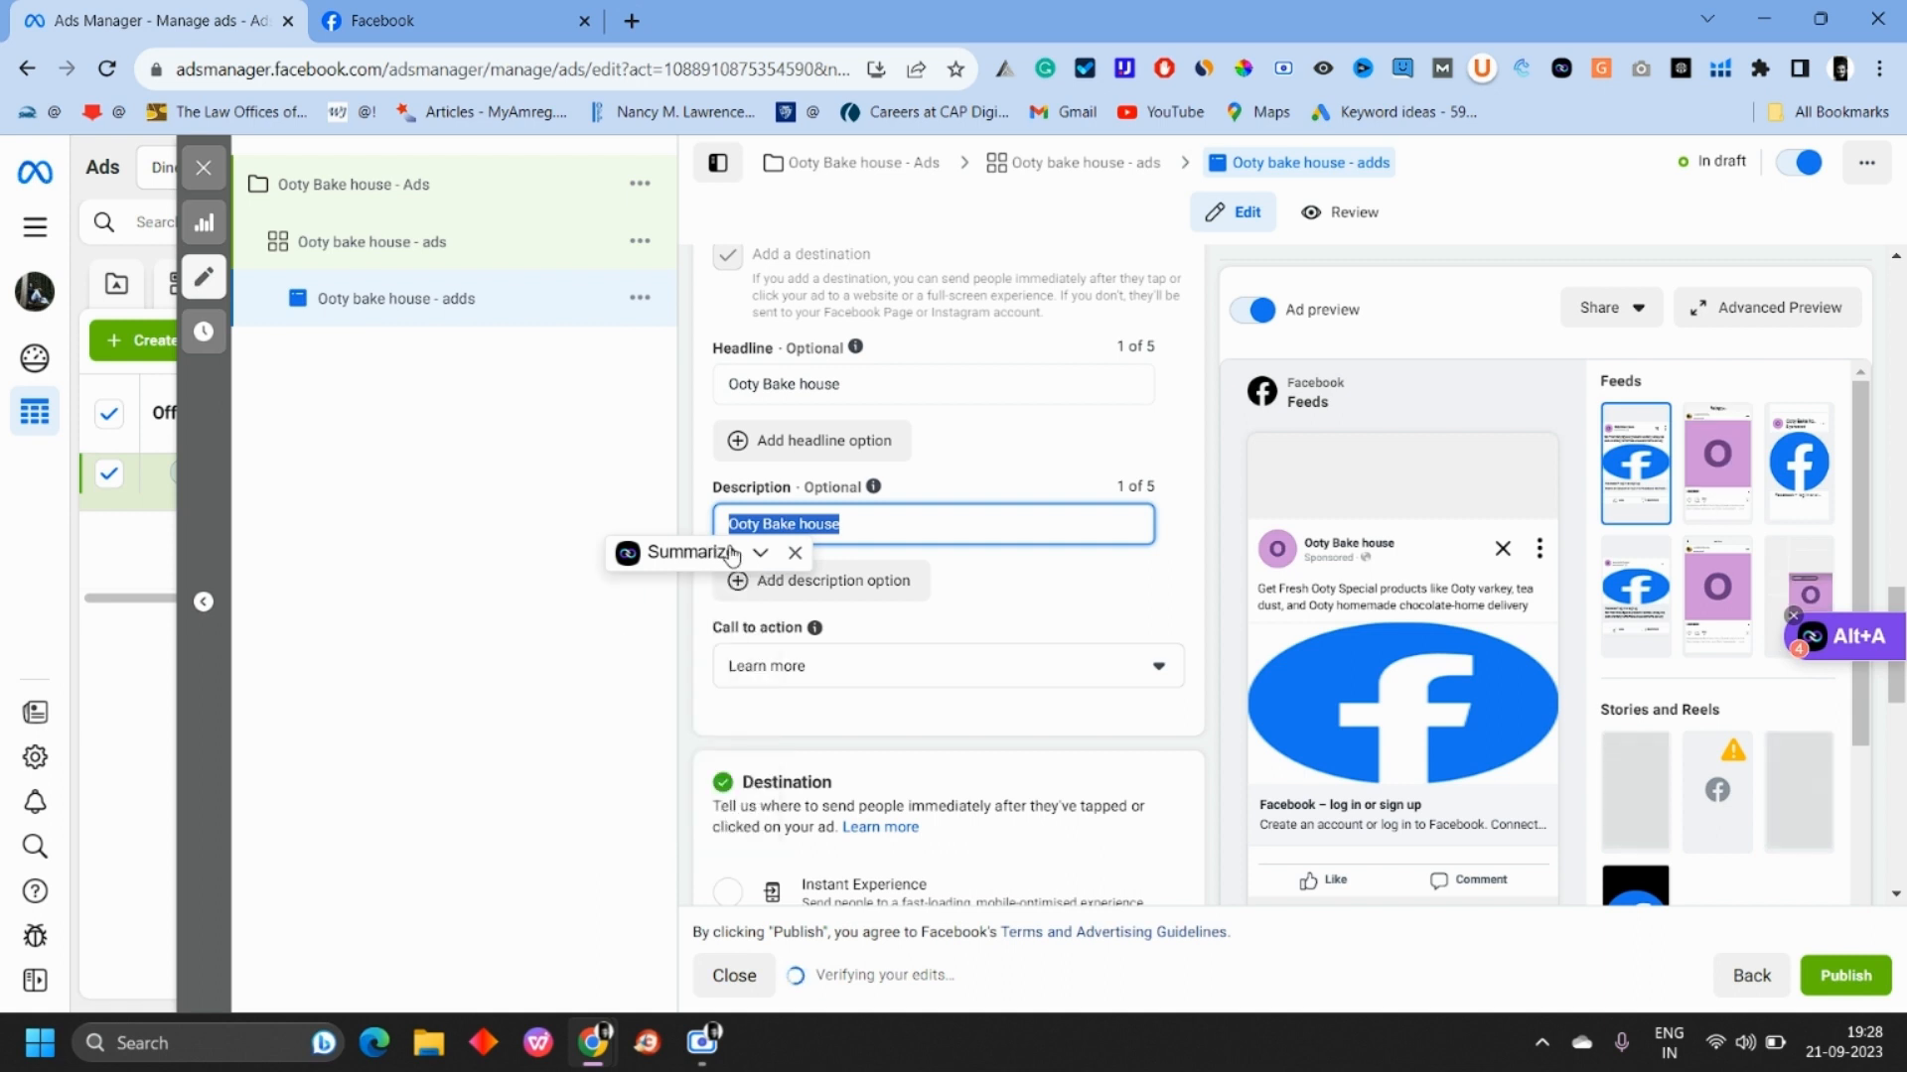
mouse_move(760, 553)
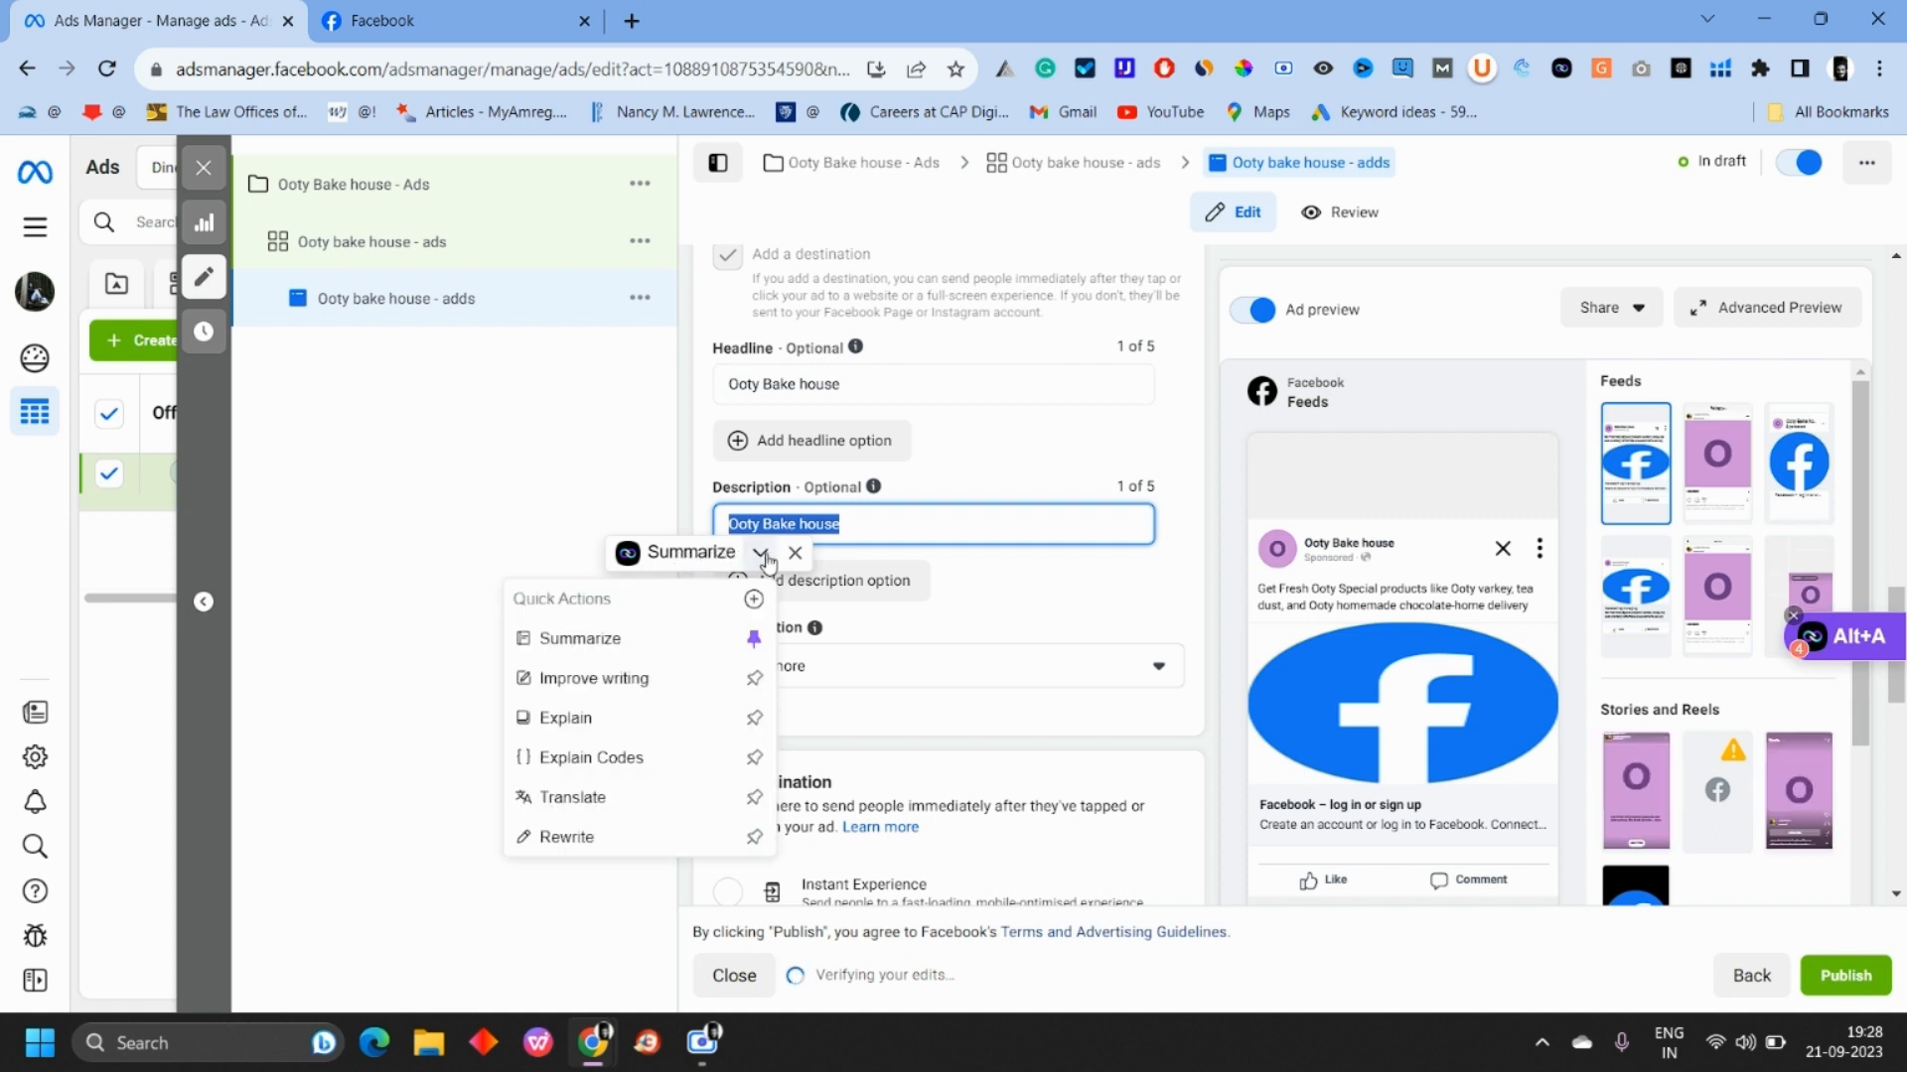
click(675, 640)
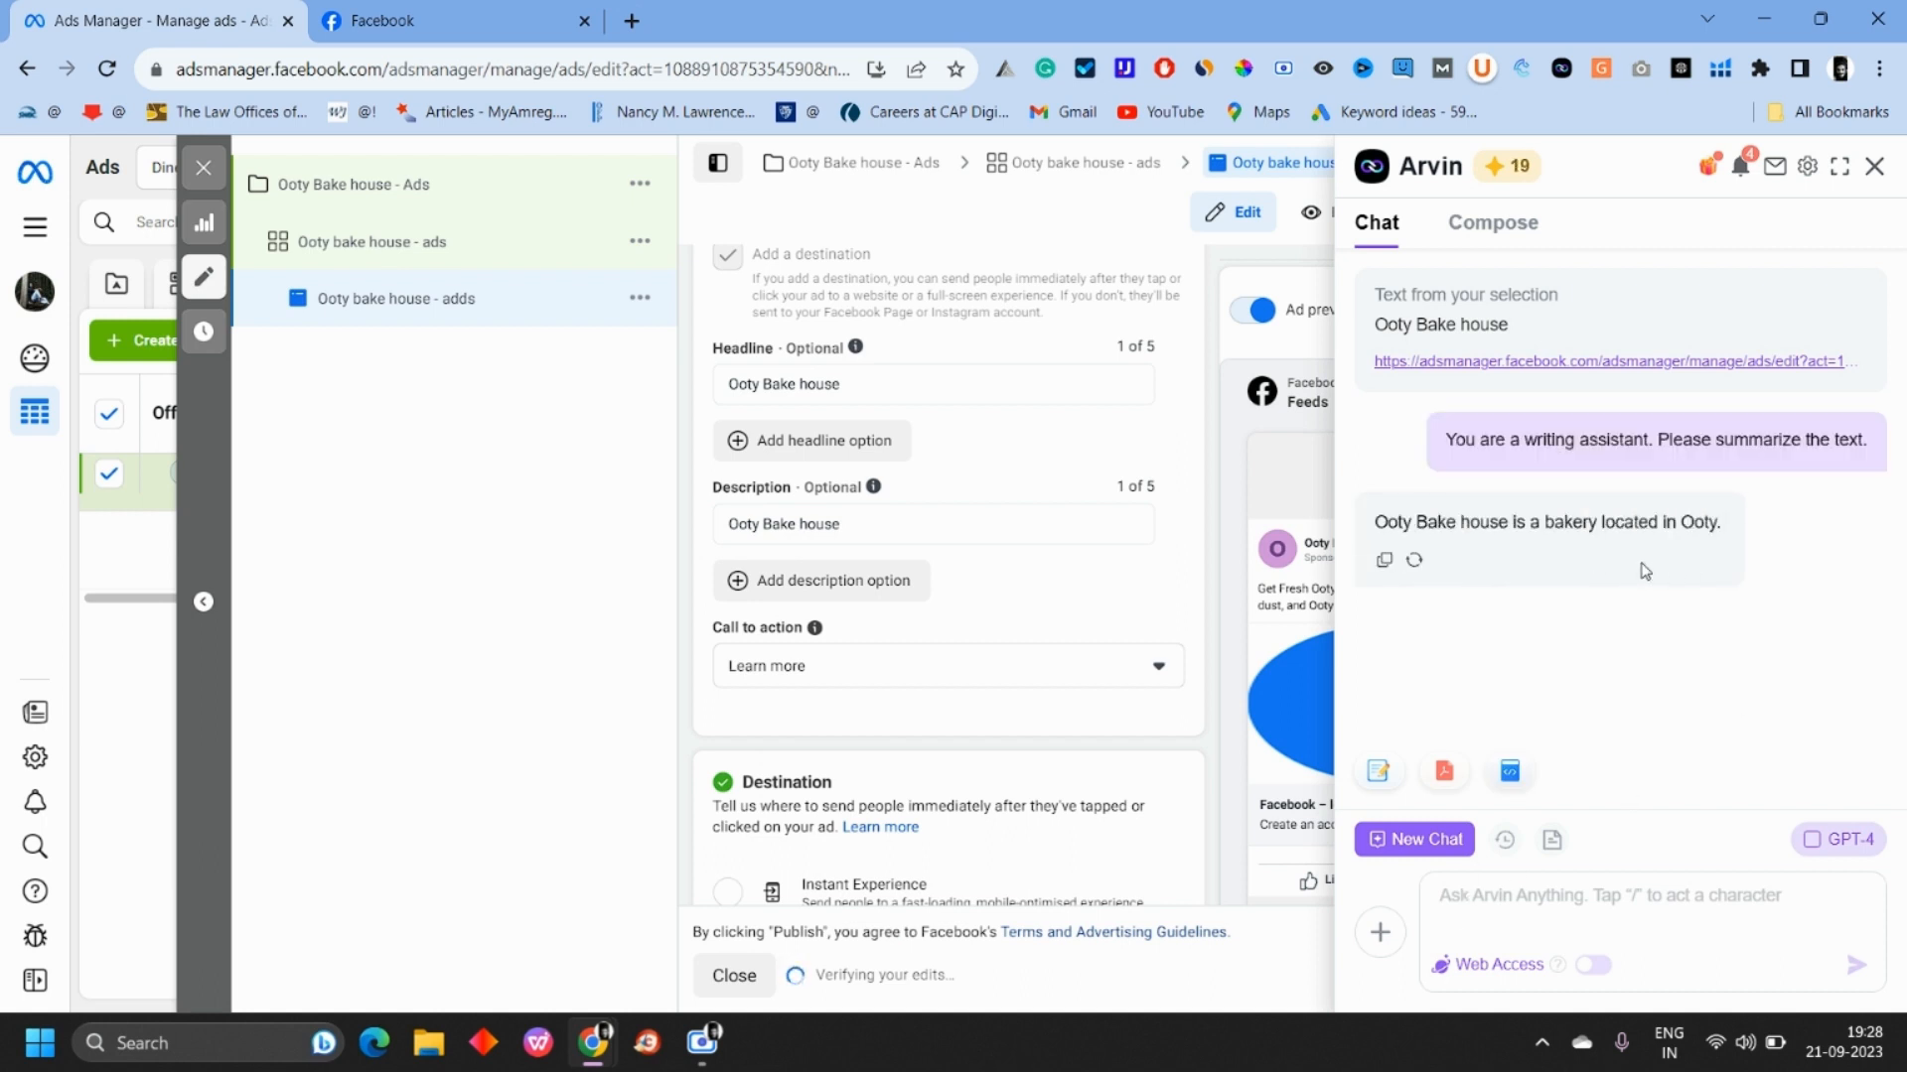
Replace the description with the assistant's sentence "Ooty Bake house is a bakery located in Ooty." and close the assistant
drag(1383, 520, 1736, 525)
key(ctrl+c)
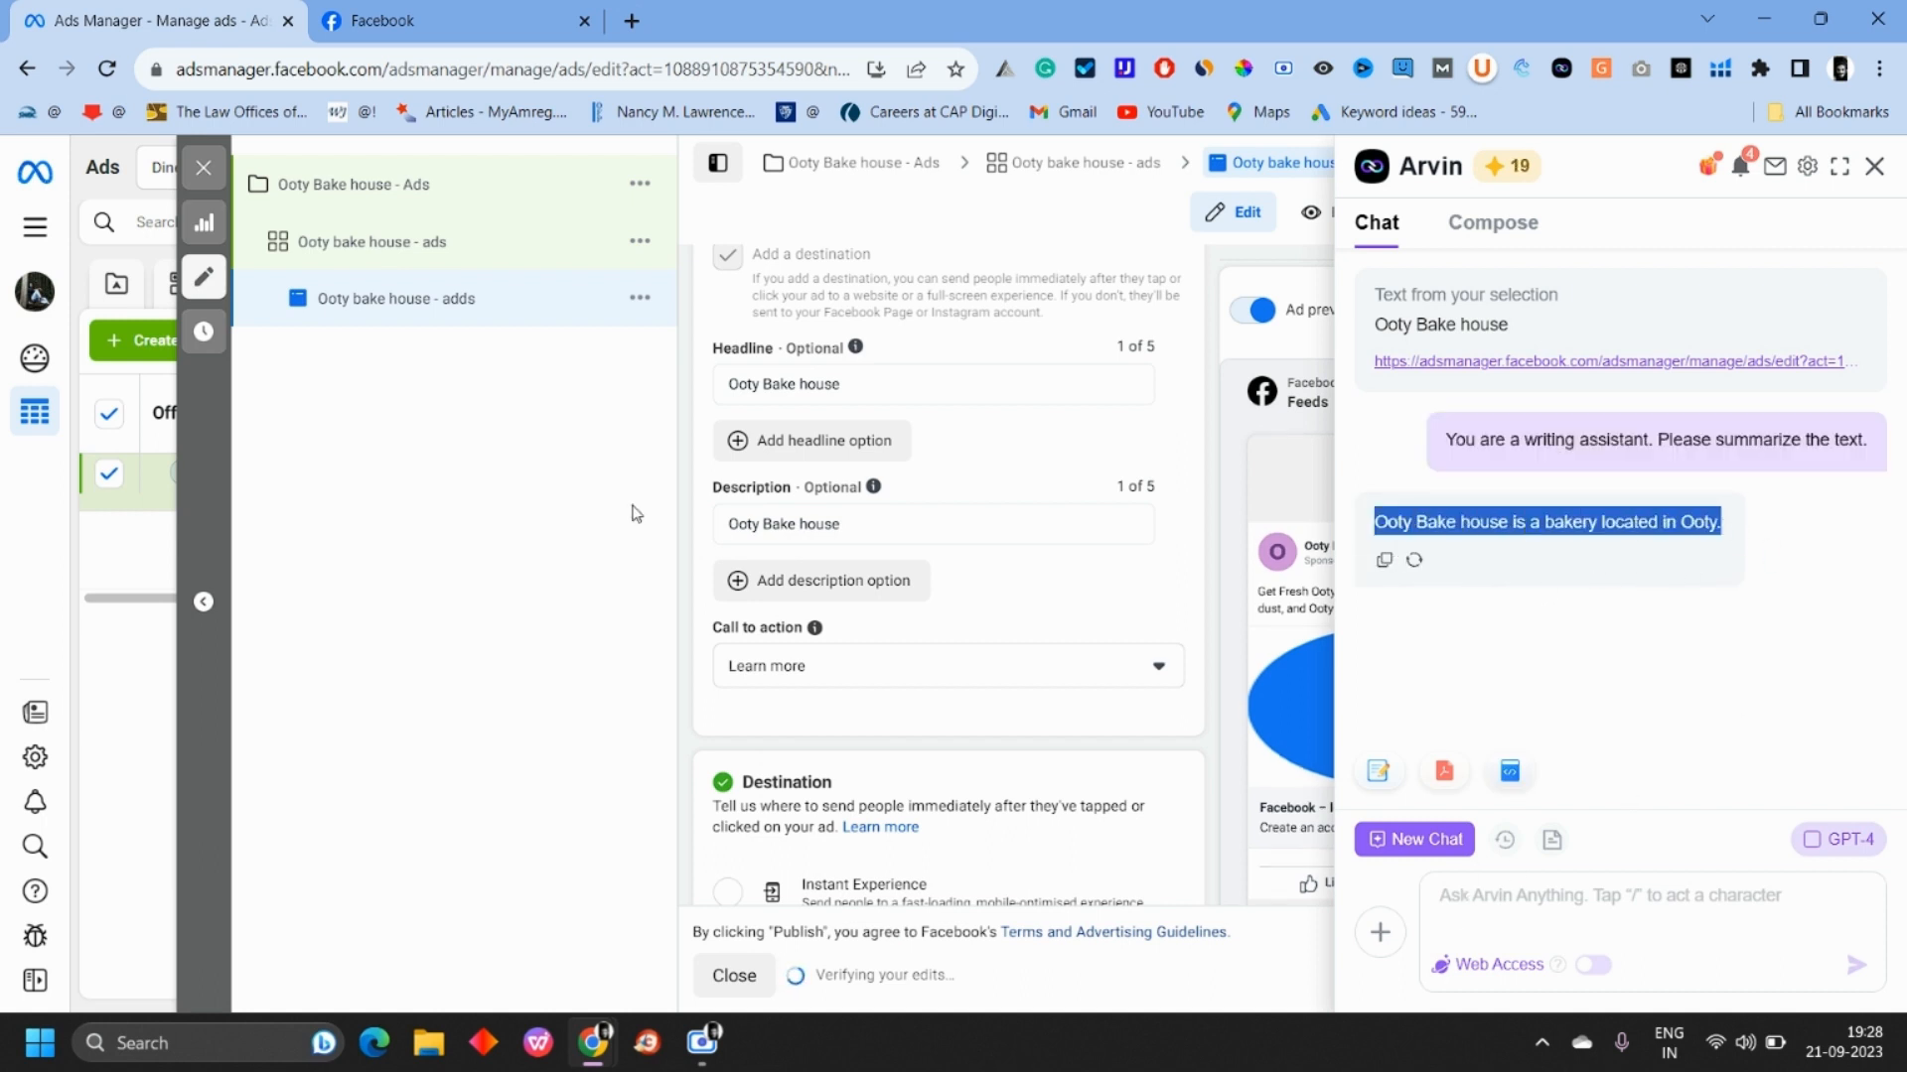
drag(891, 516, 685, 514)
key(ctrl+v)
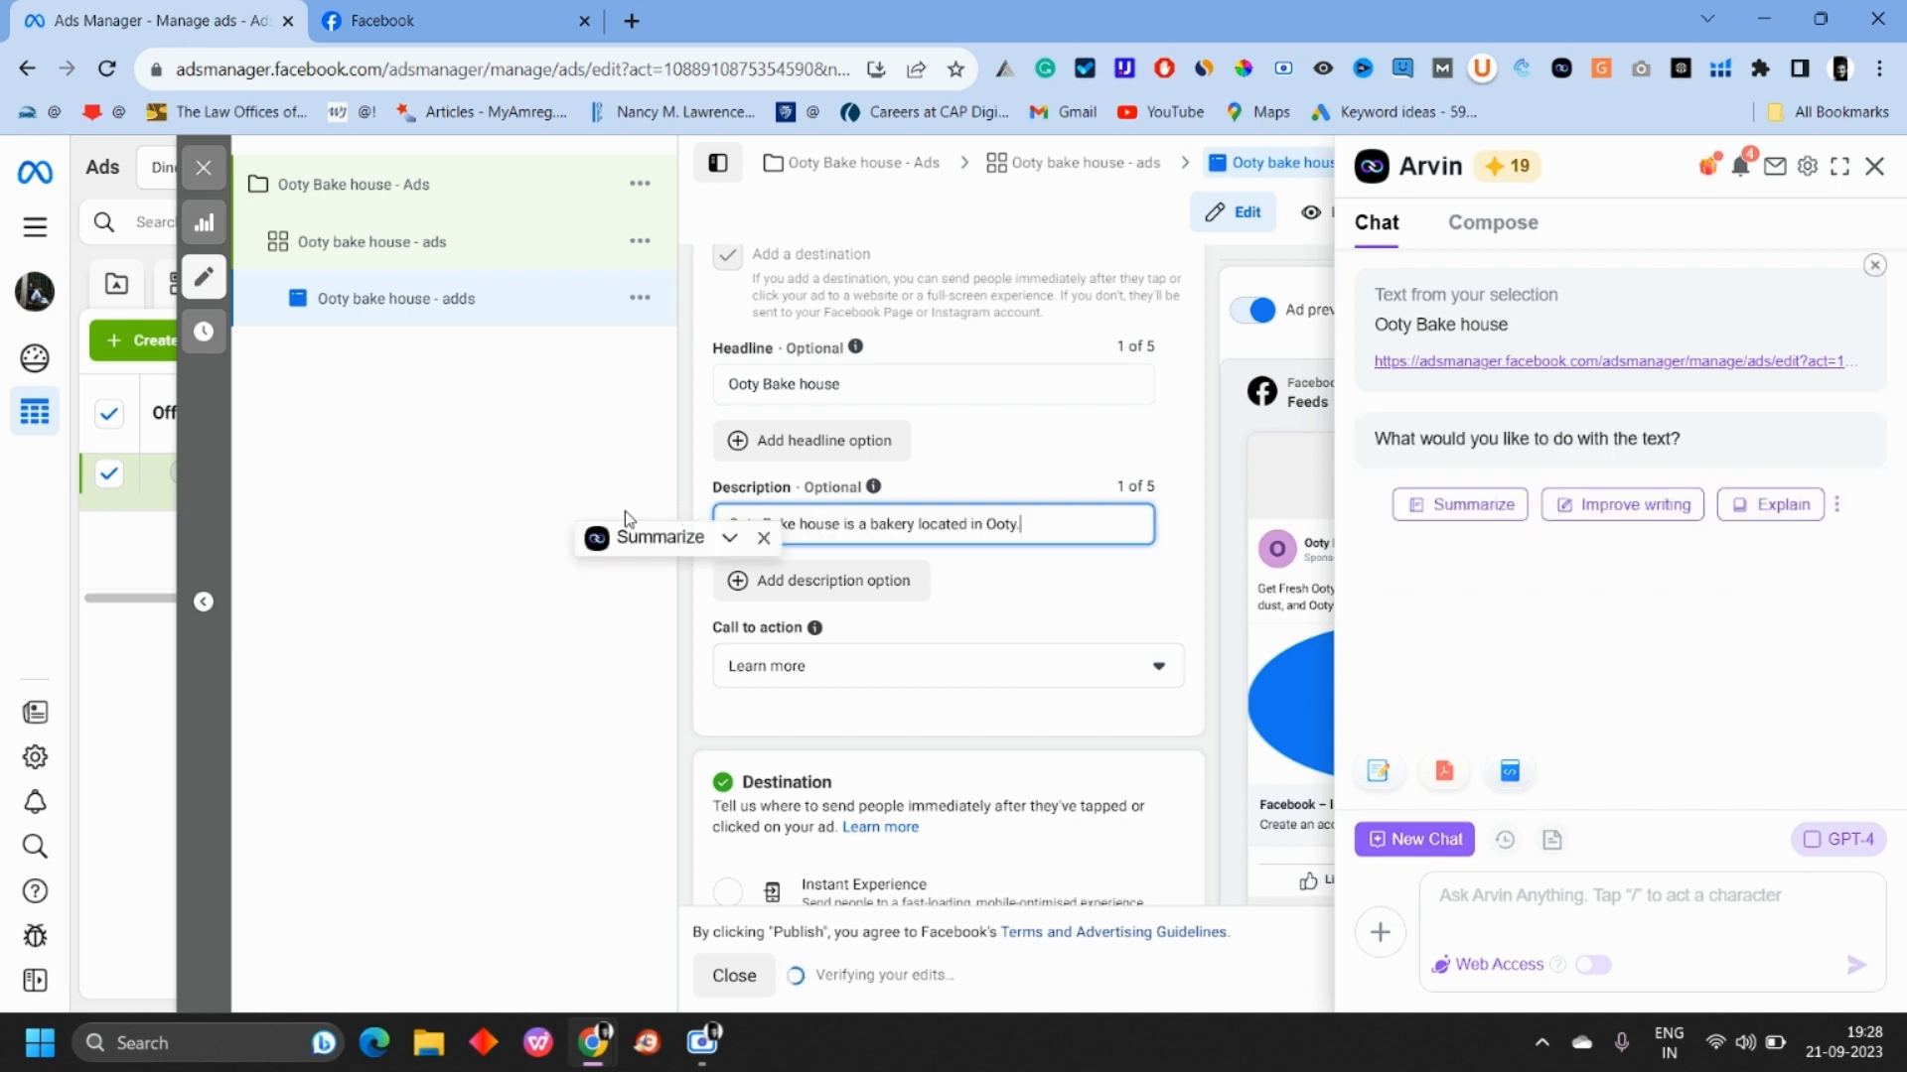
click(1873, 168)
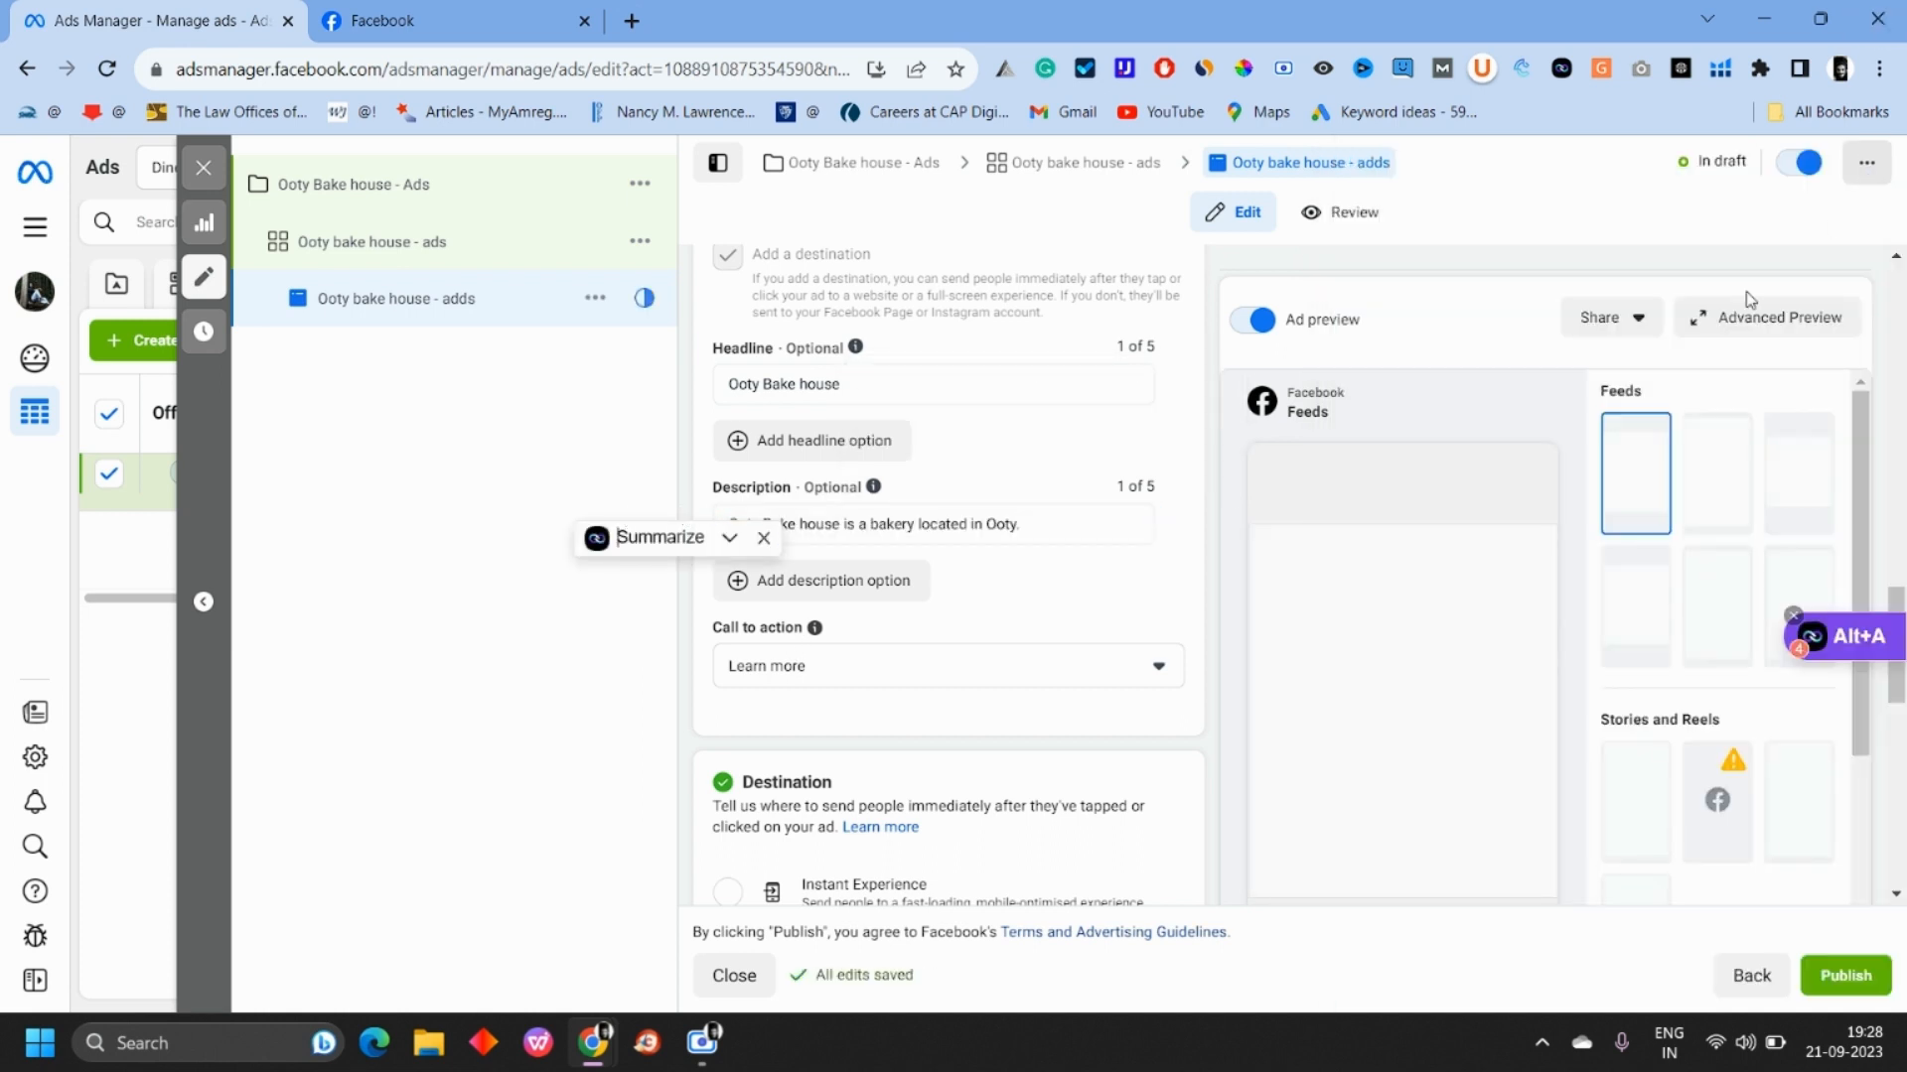
Set the ad's call to action to Order Now
scroll(875, 574, down, 1)
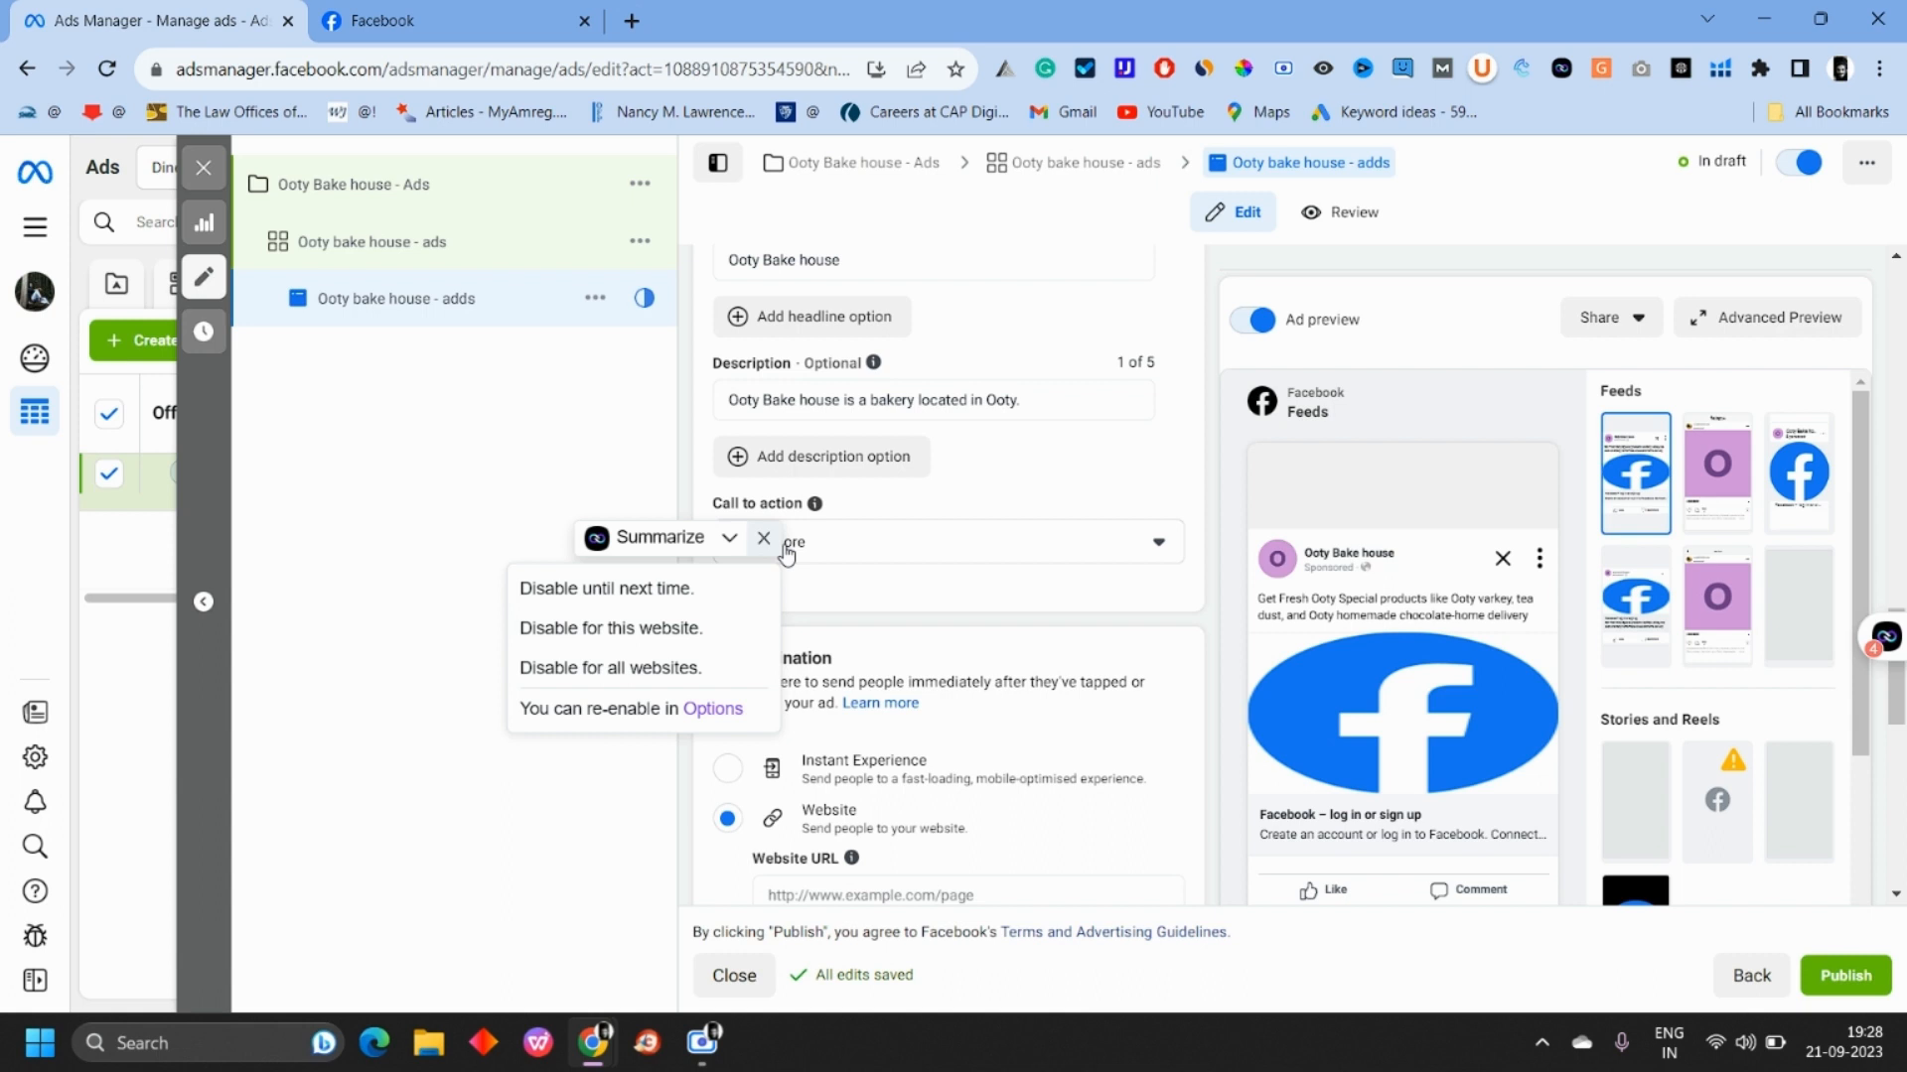
click(1009, 544)
scroll(885, 754, down, 1)
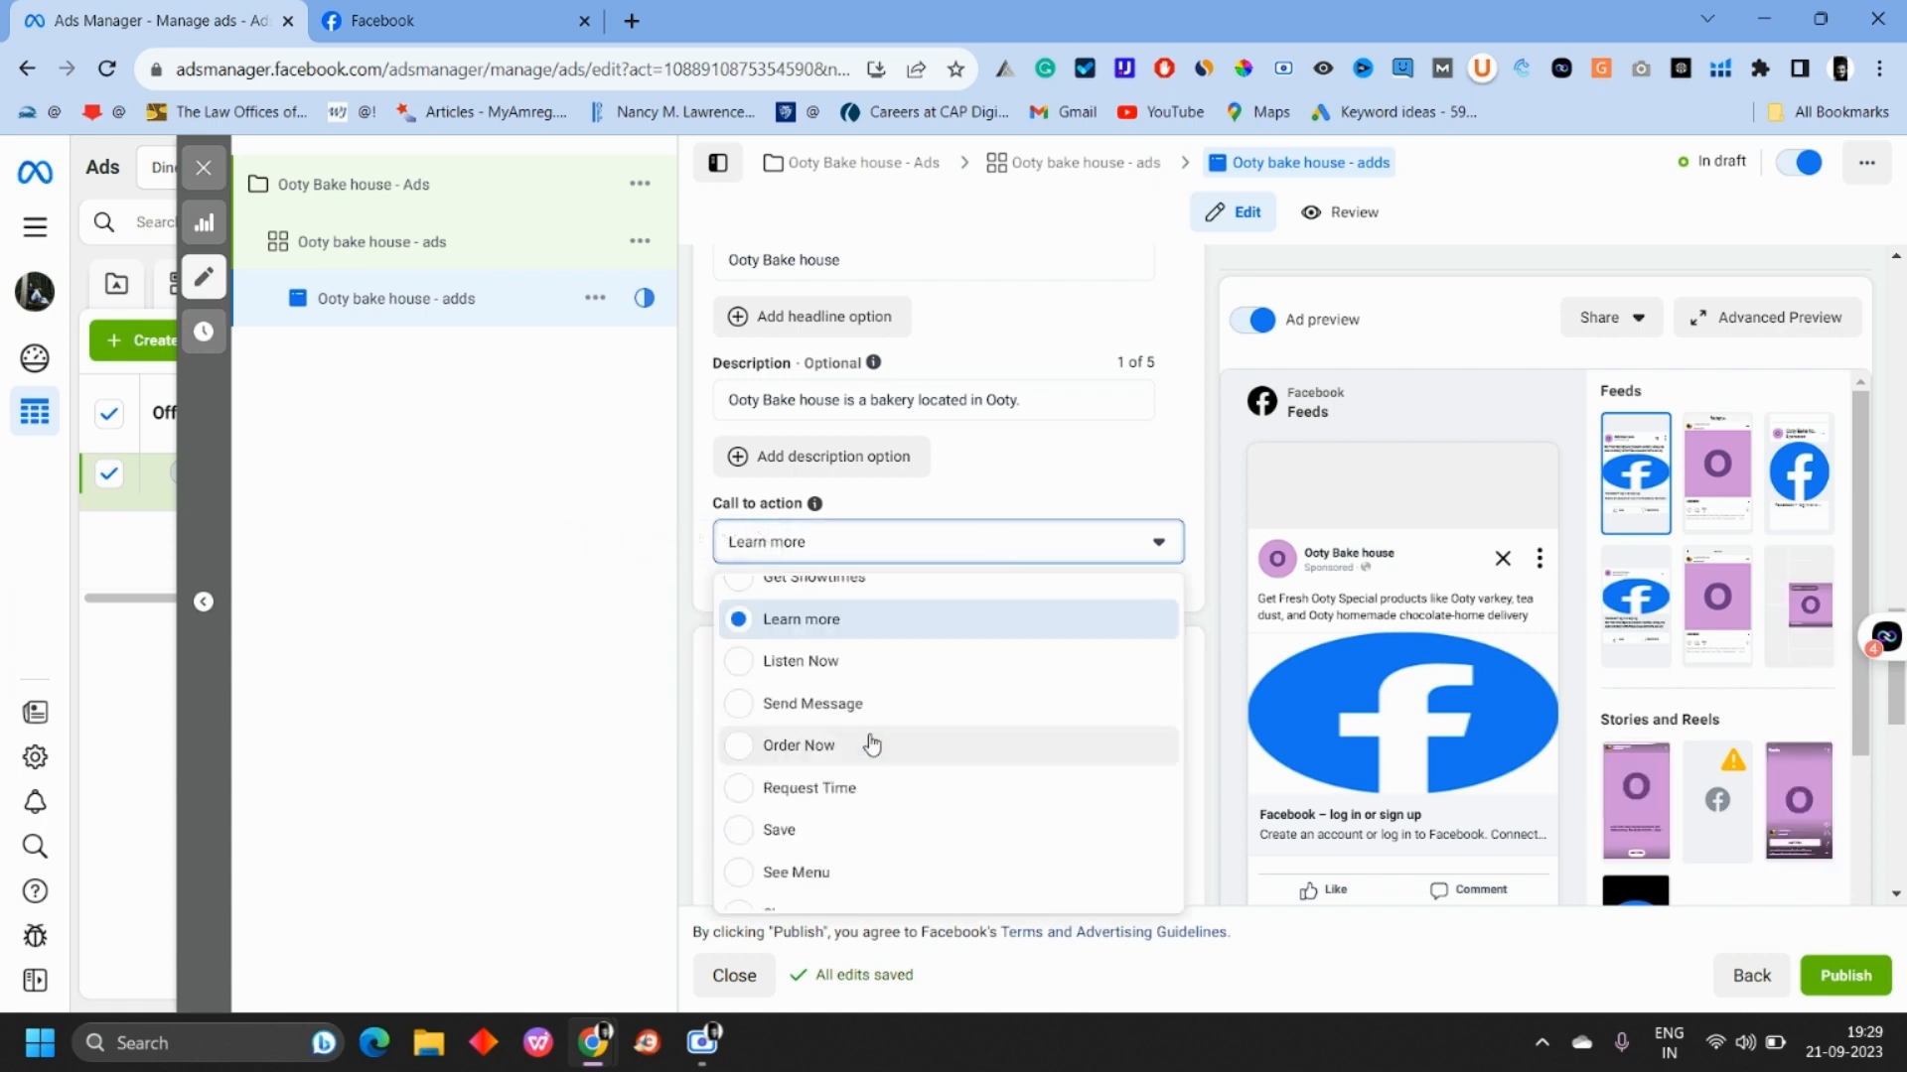
click(744, 763)
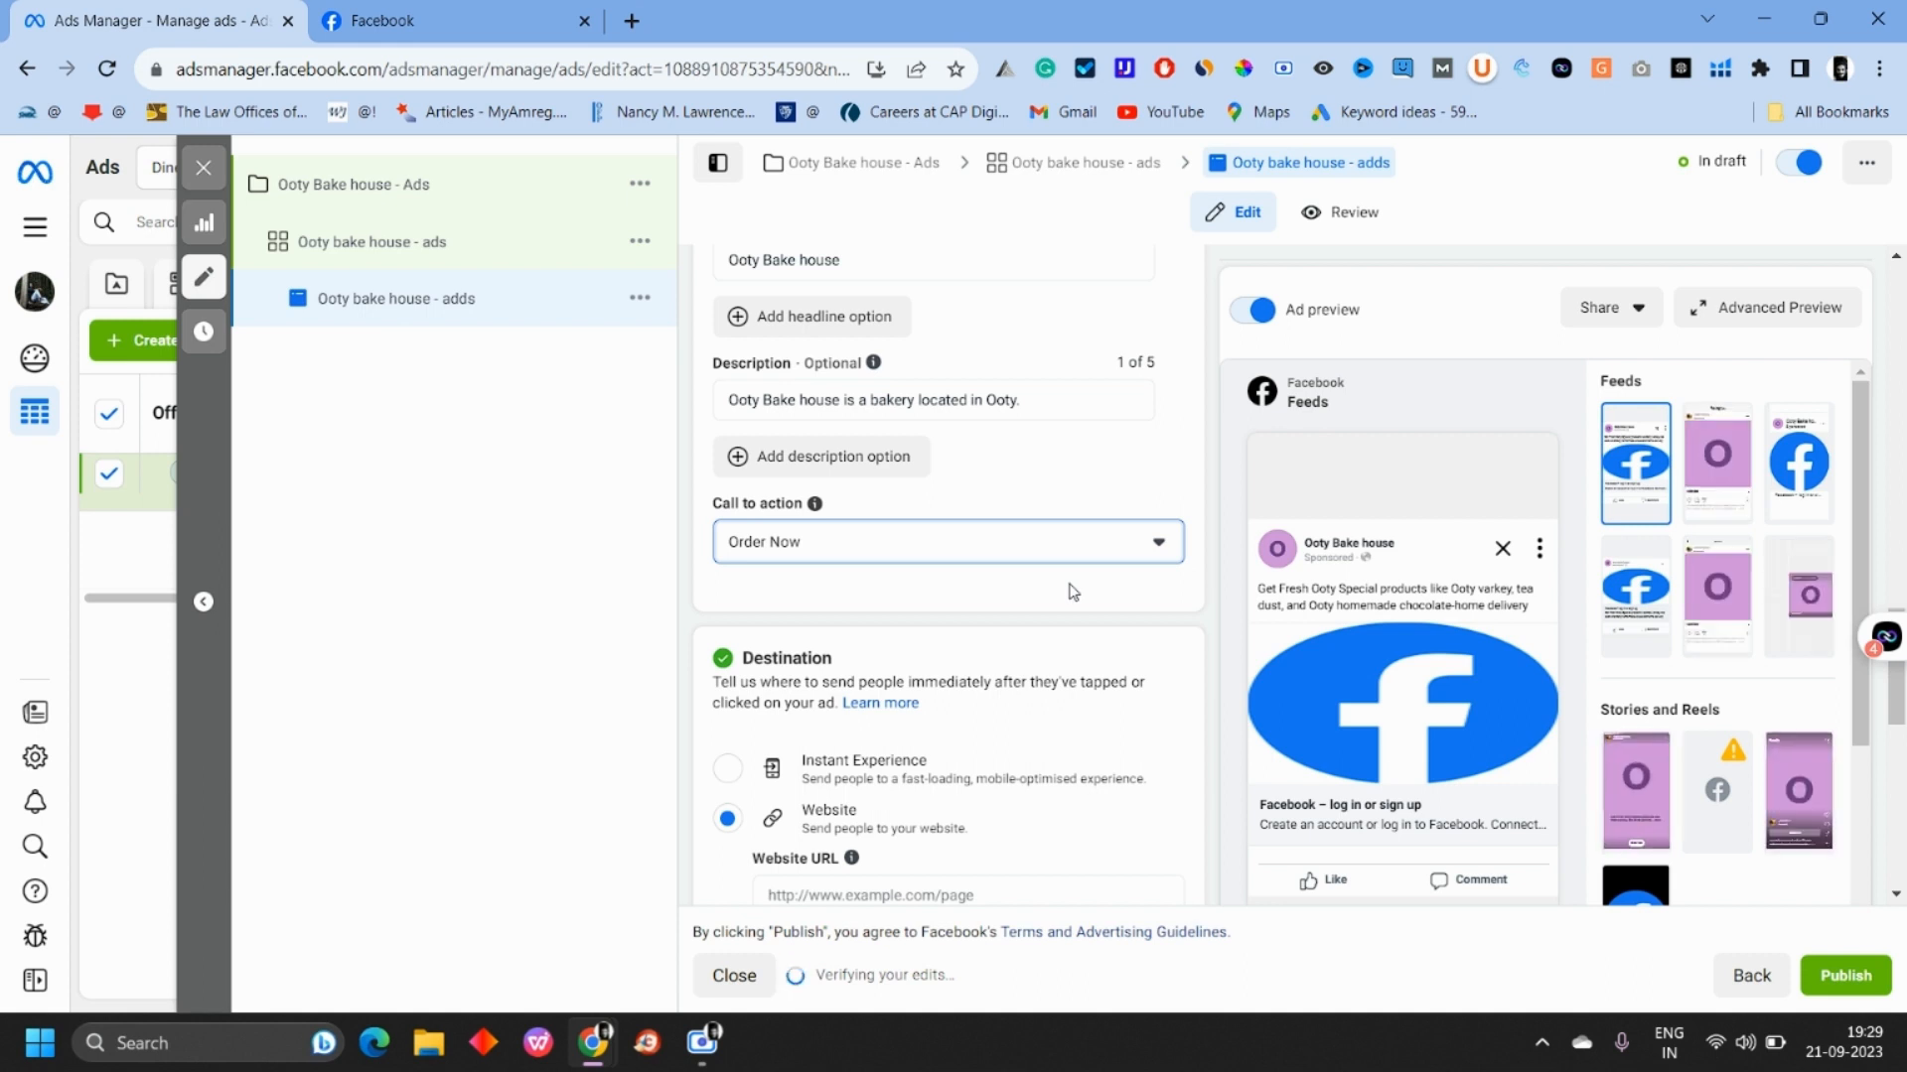
Preview the ad in the Instagram Feed and review the website destination, languages and tracking settings
scroll(1401, 677, down, 2)
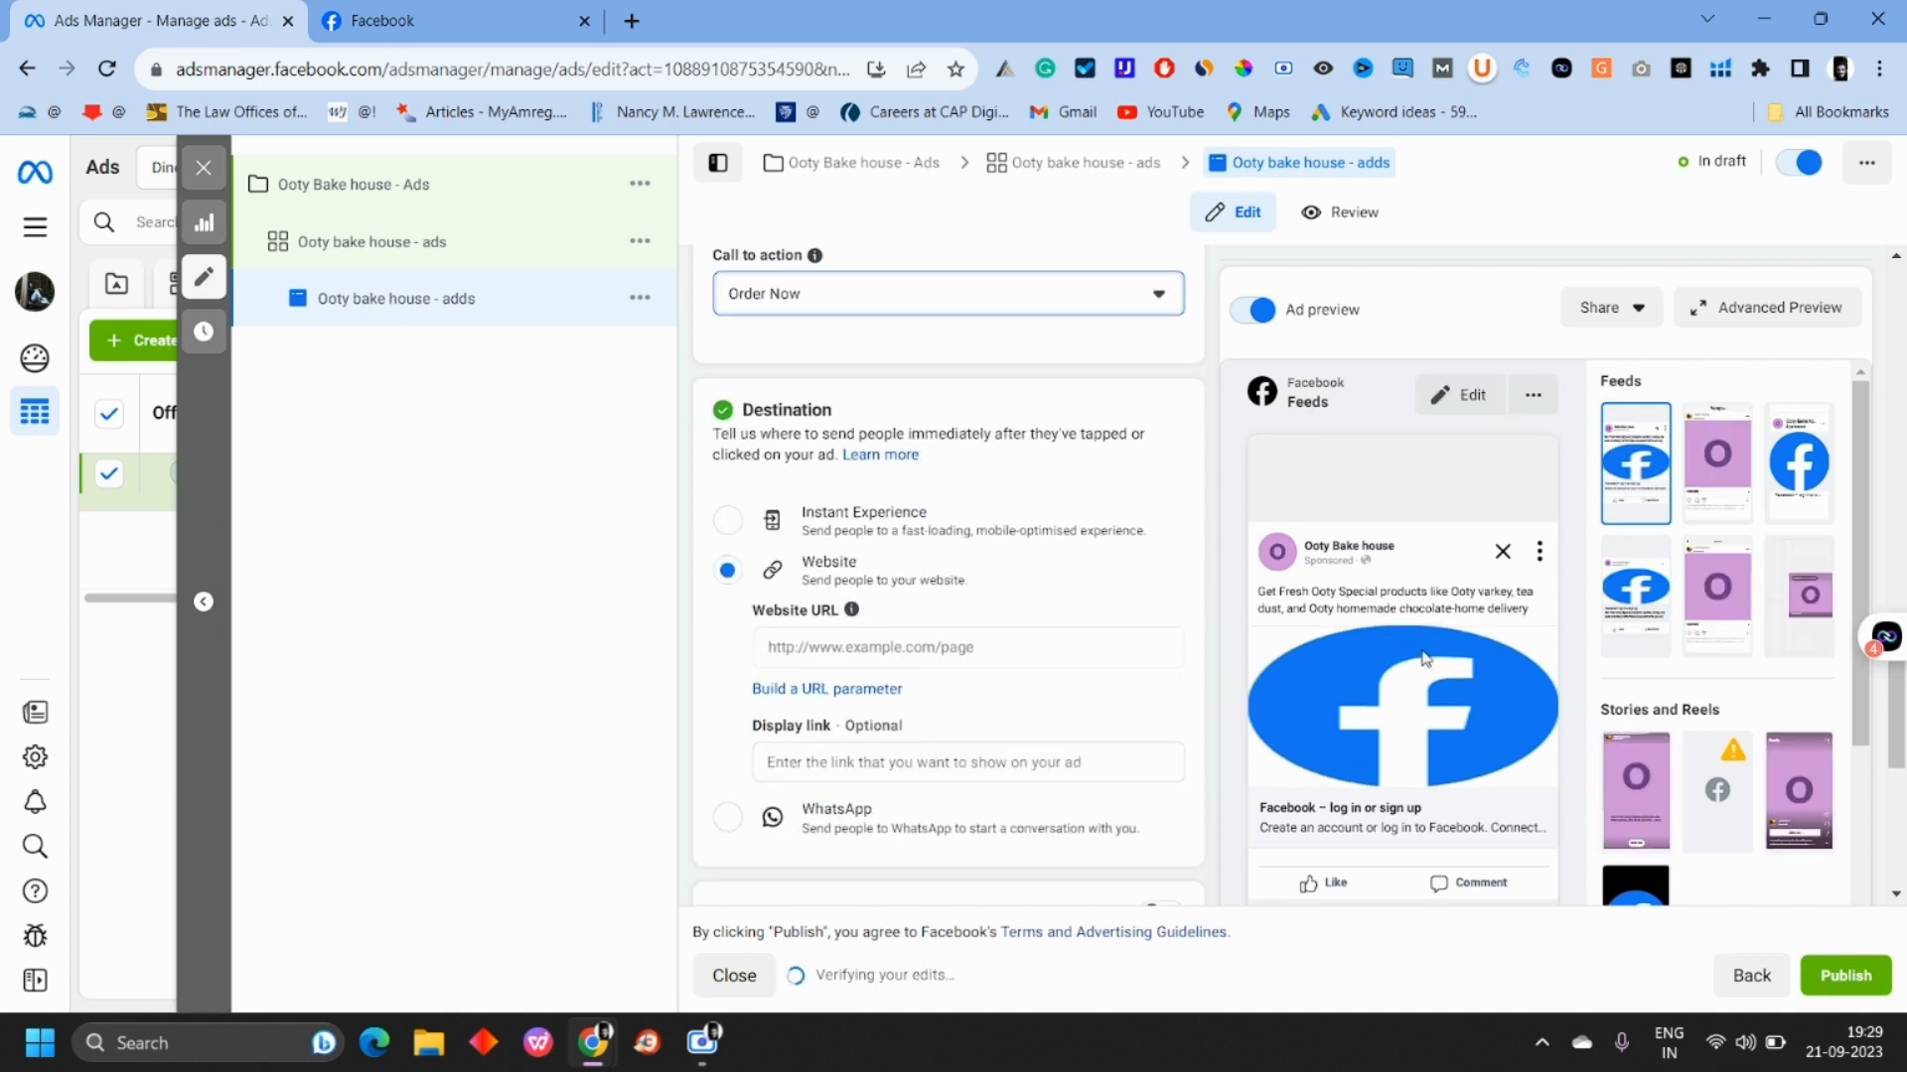
click(1725, 469)
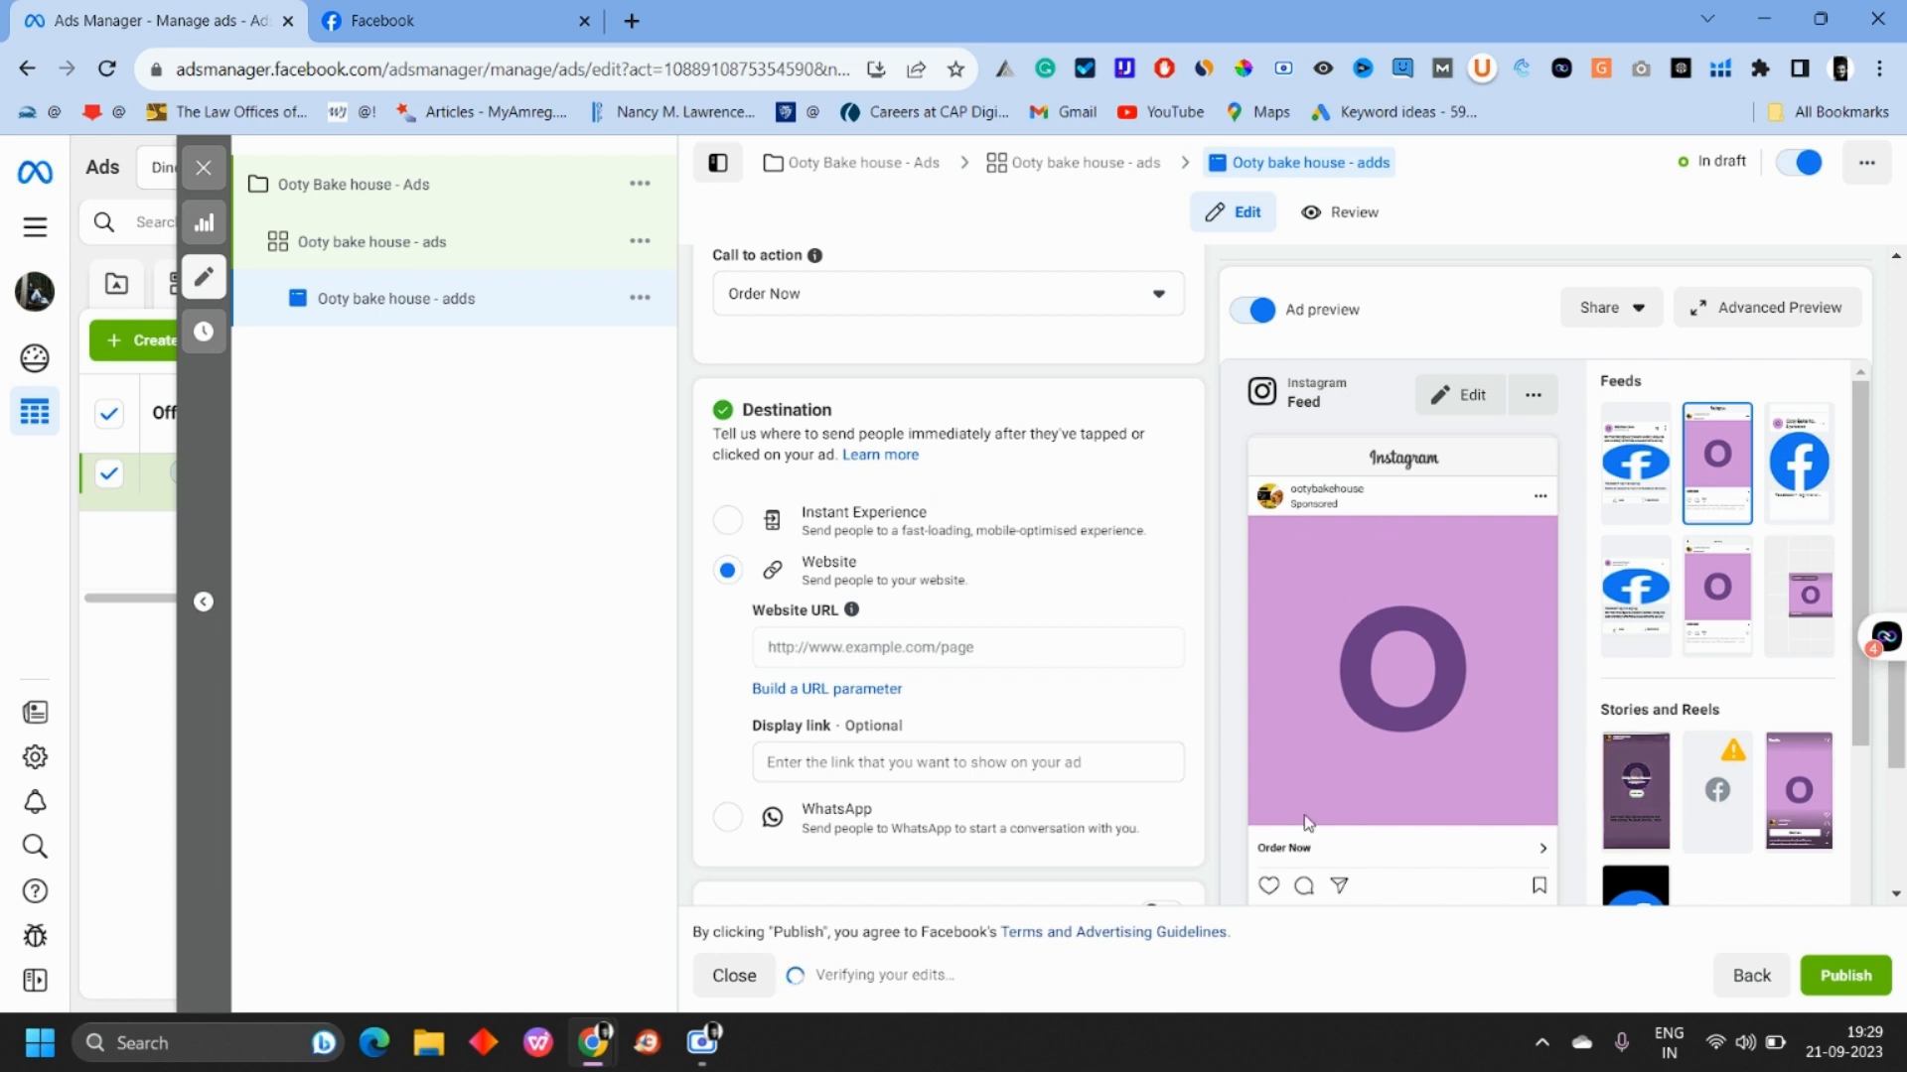
click(863, 652)
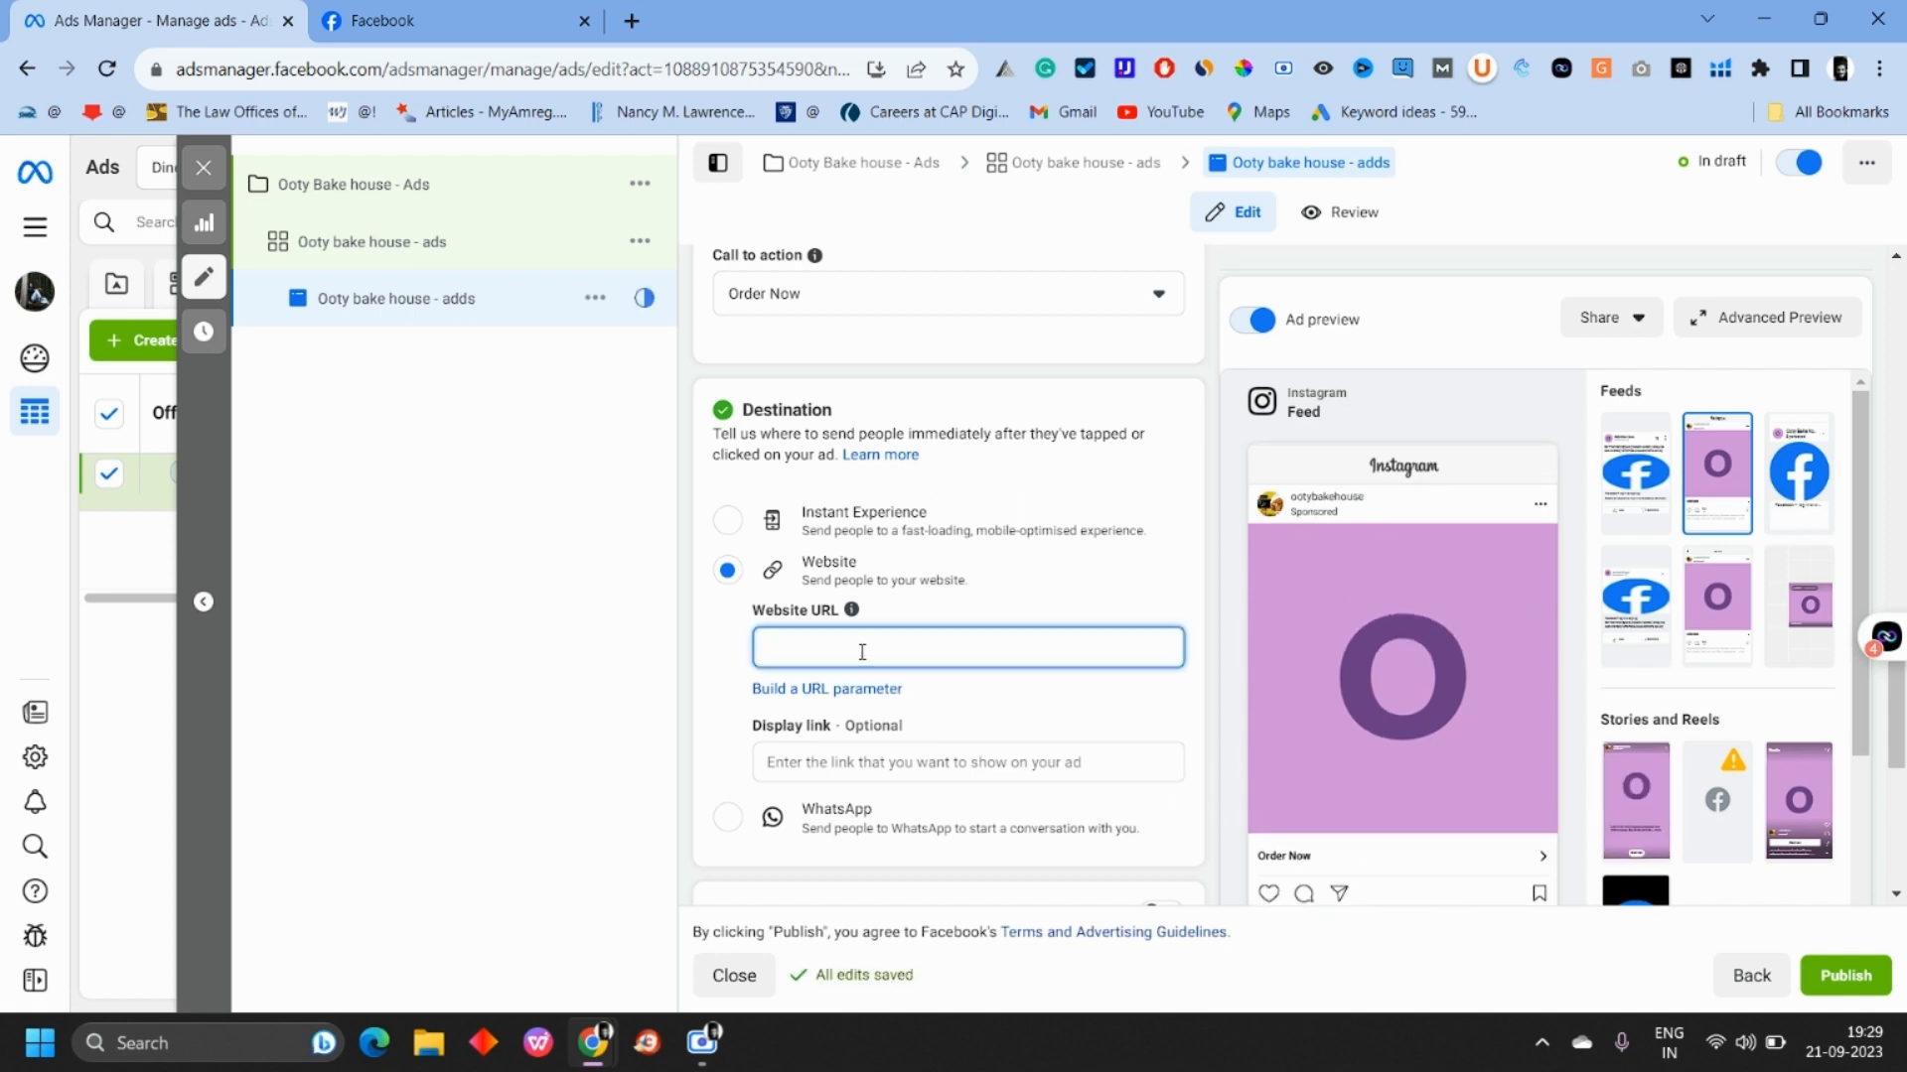
scroll(875, 648, down, 7)
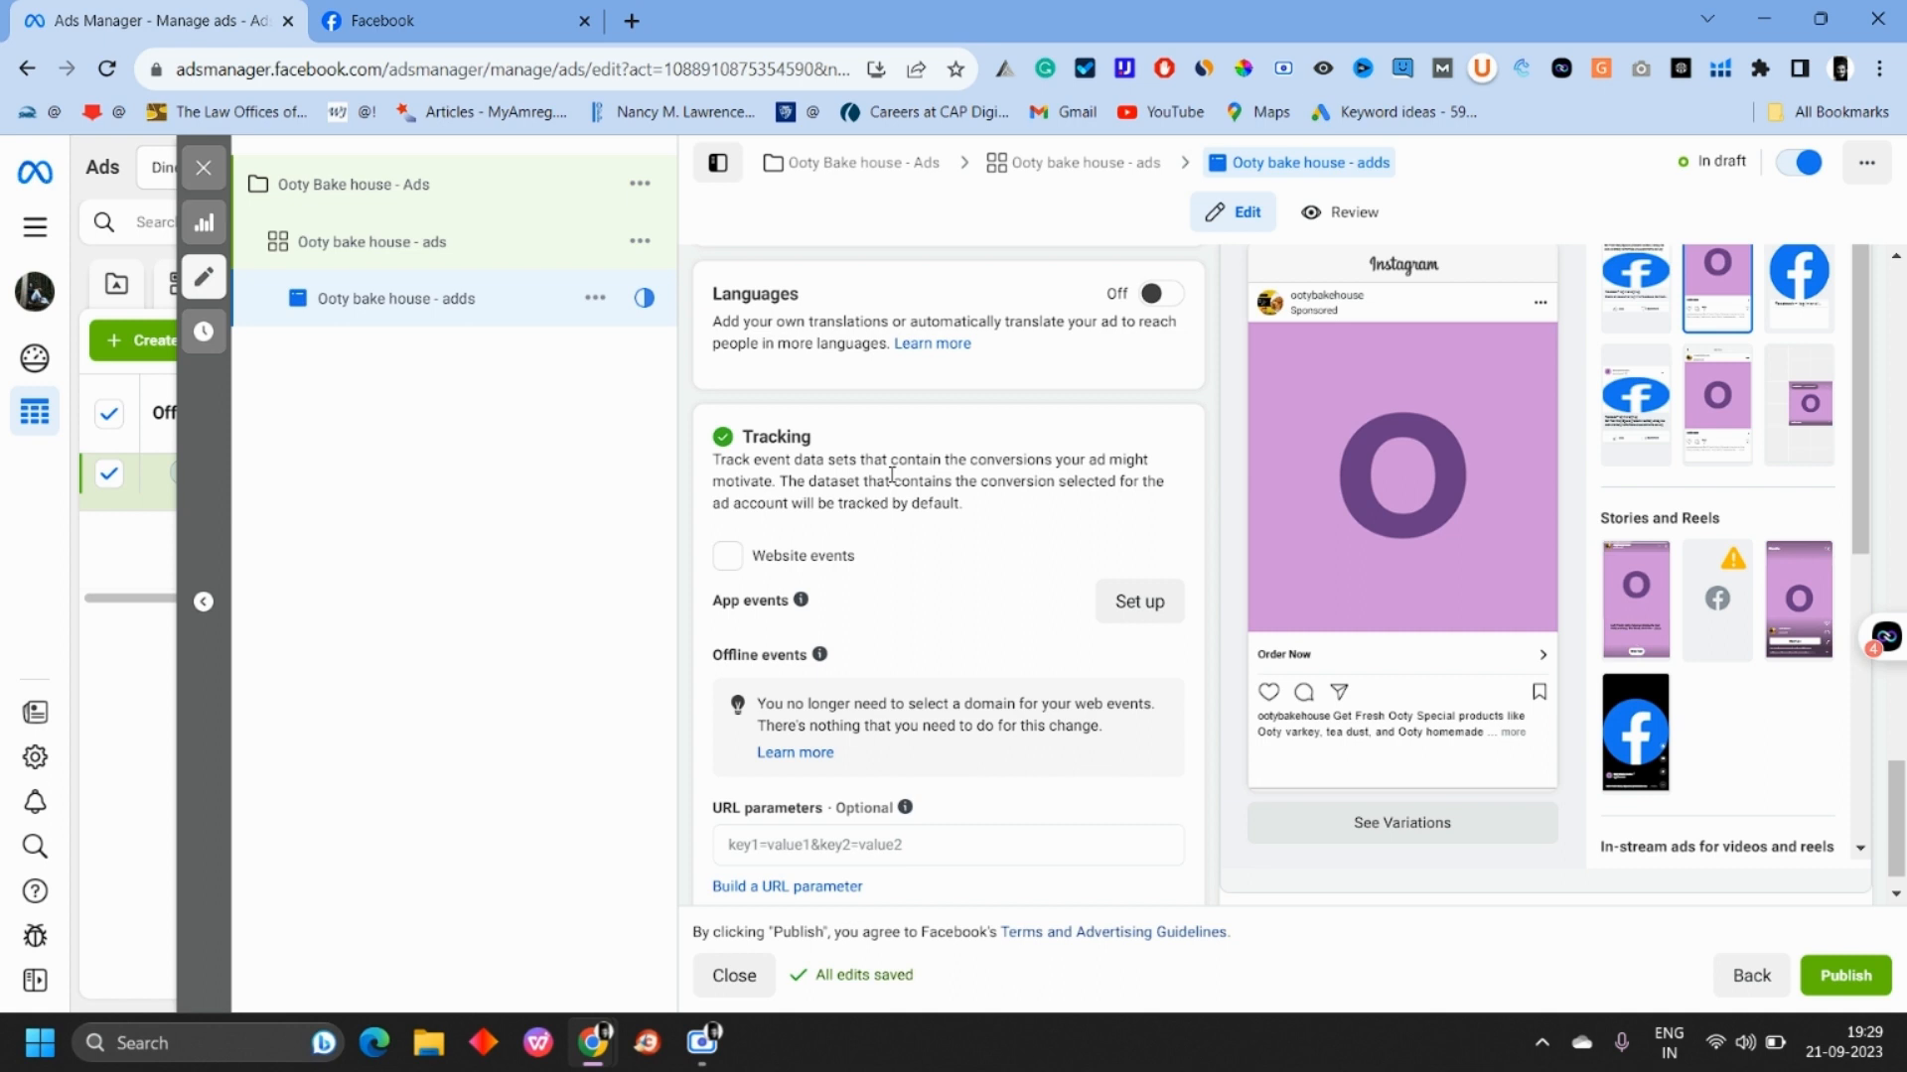
scroll(895, 456, down, 1)
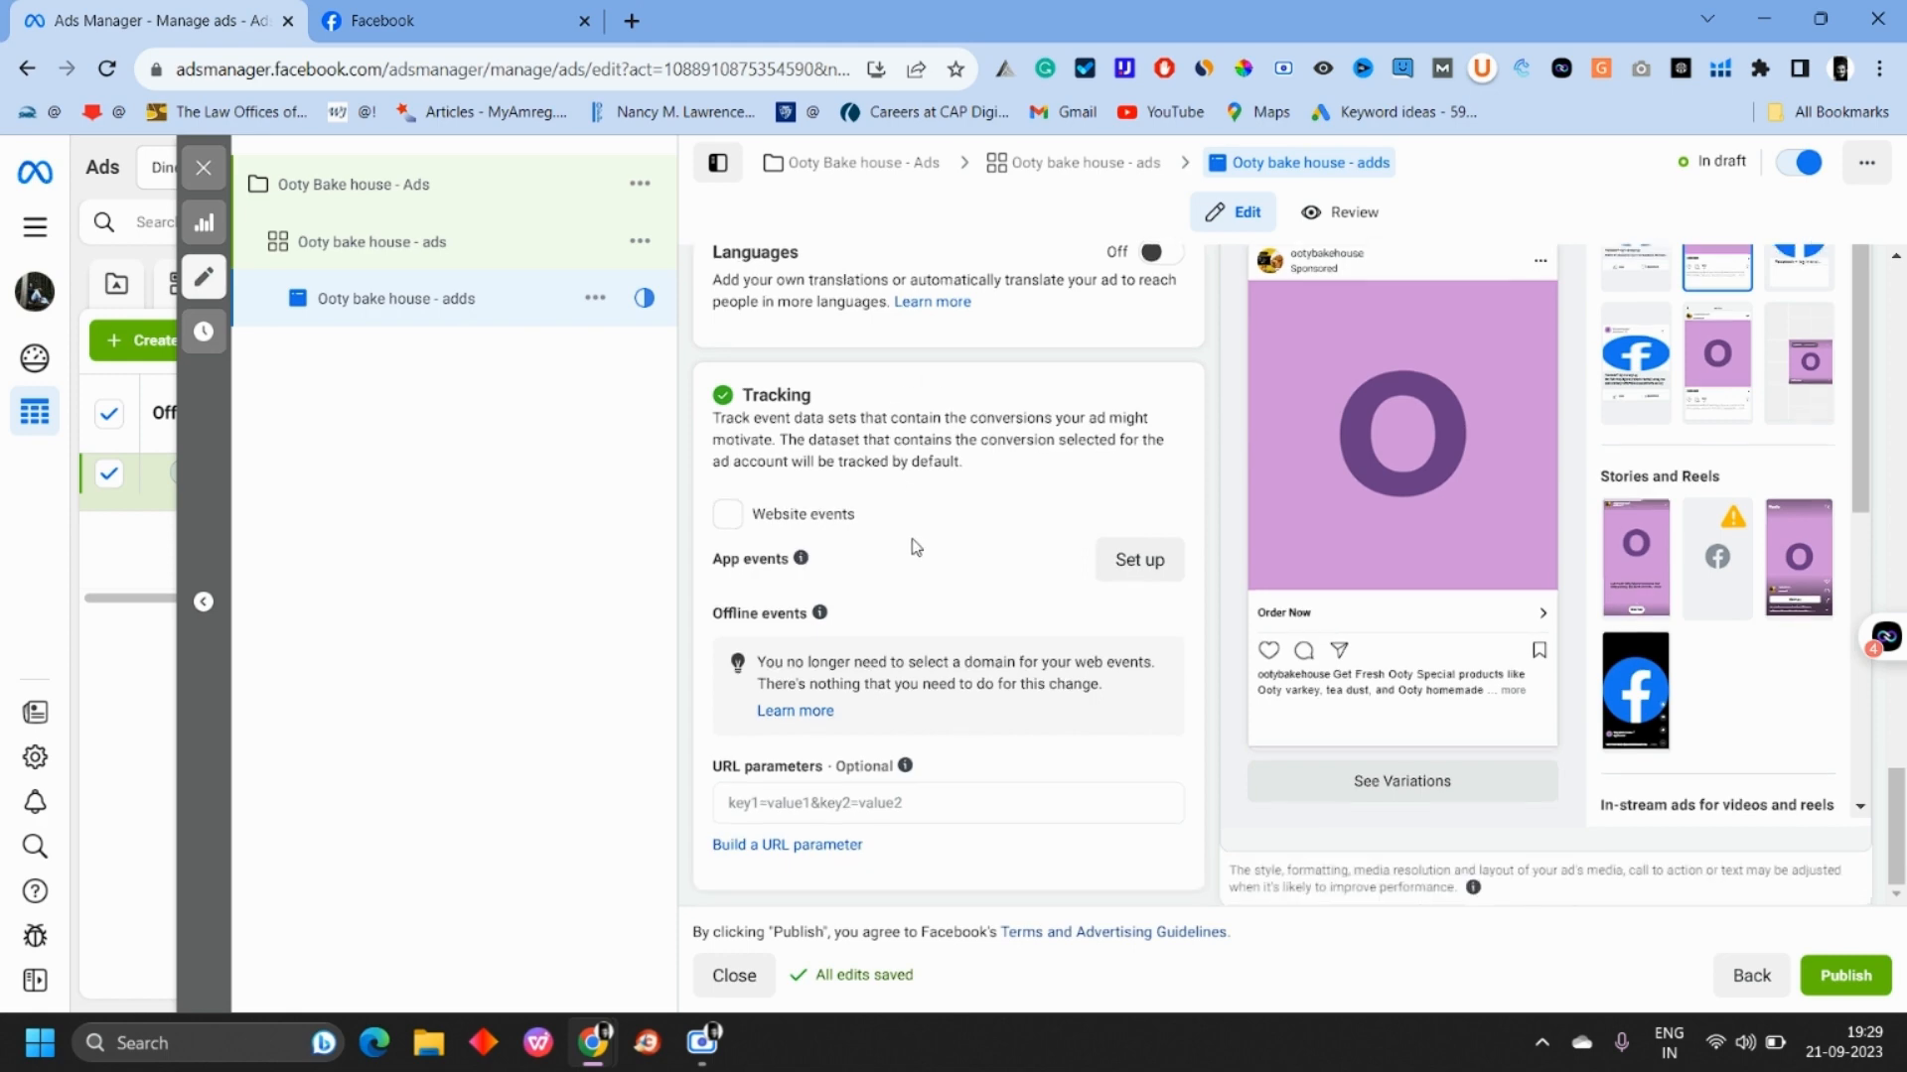
Open the ad creative's media for editing and review the crops for each placement
scroll(925, 548, up, 10)
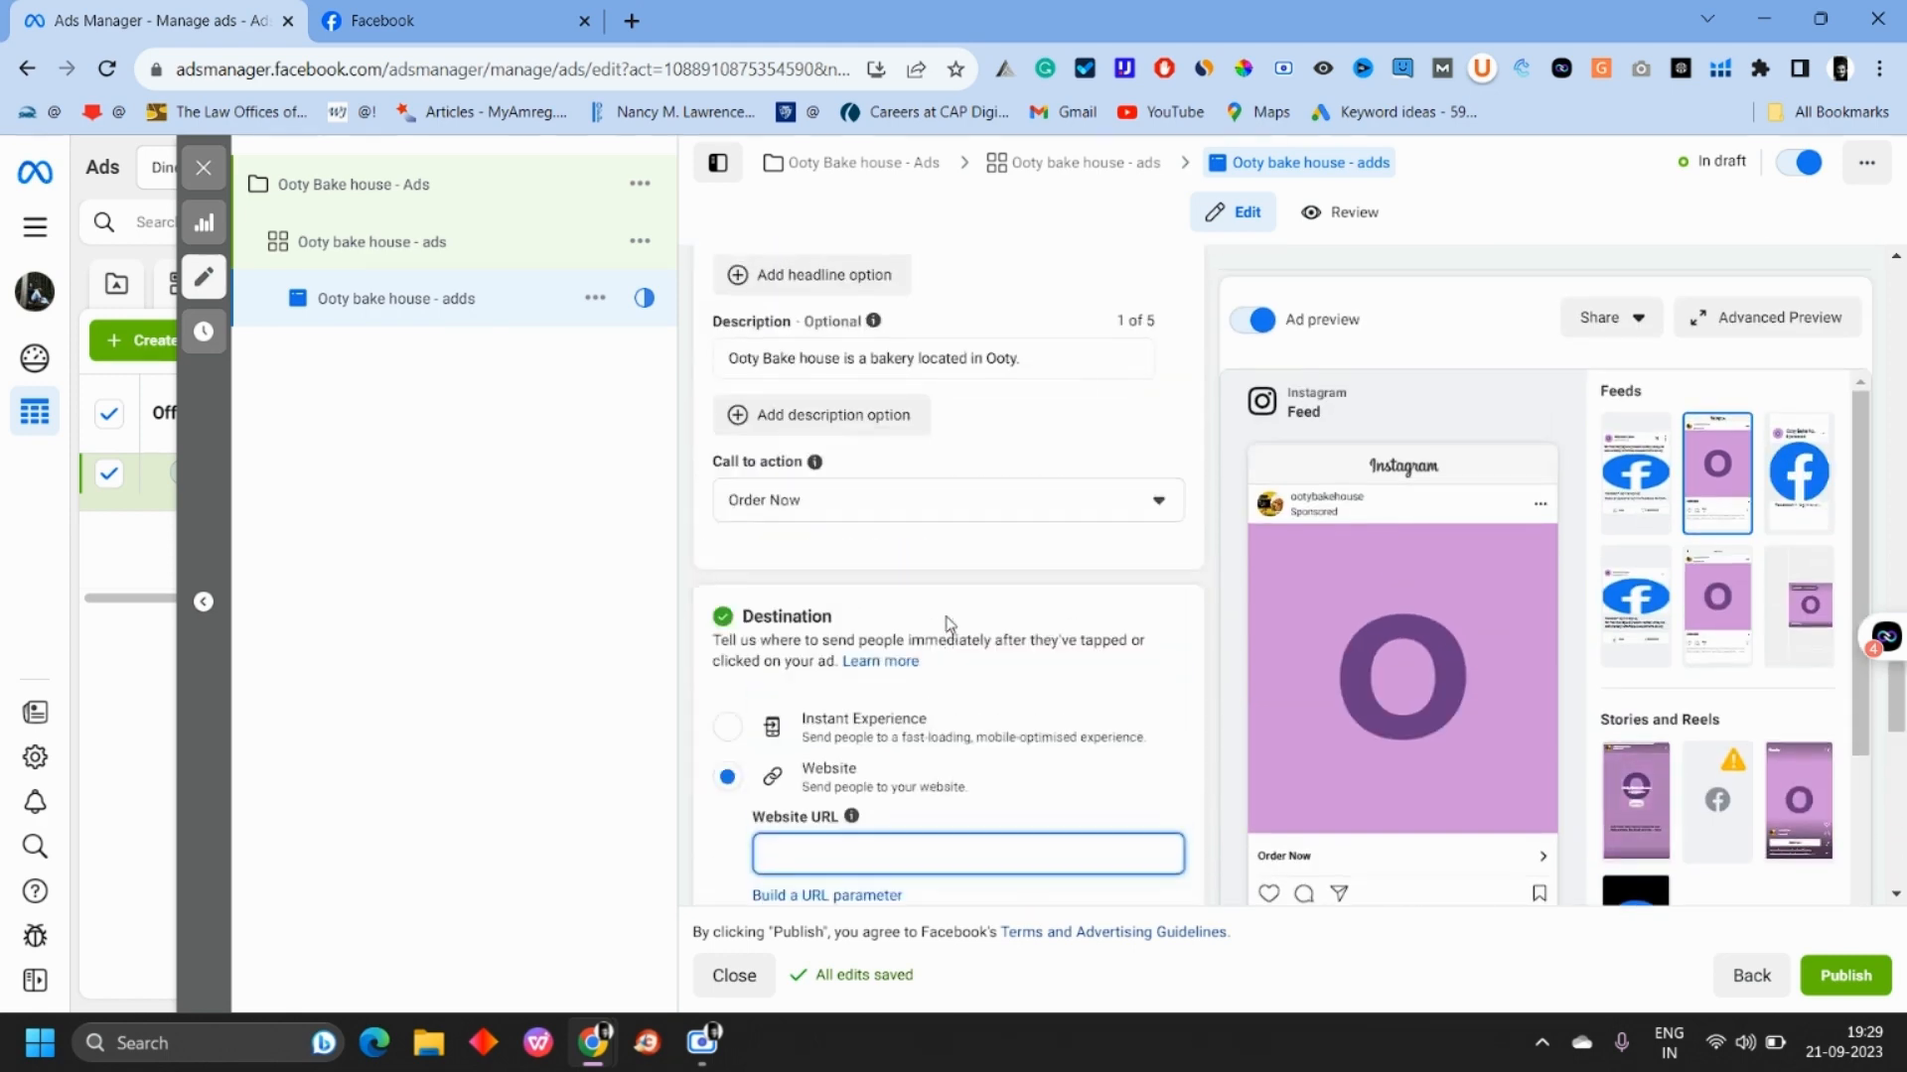
scroll(947, 616, up, 5)
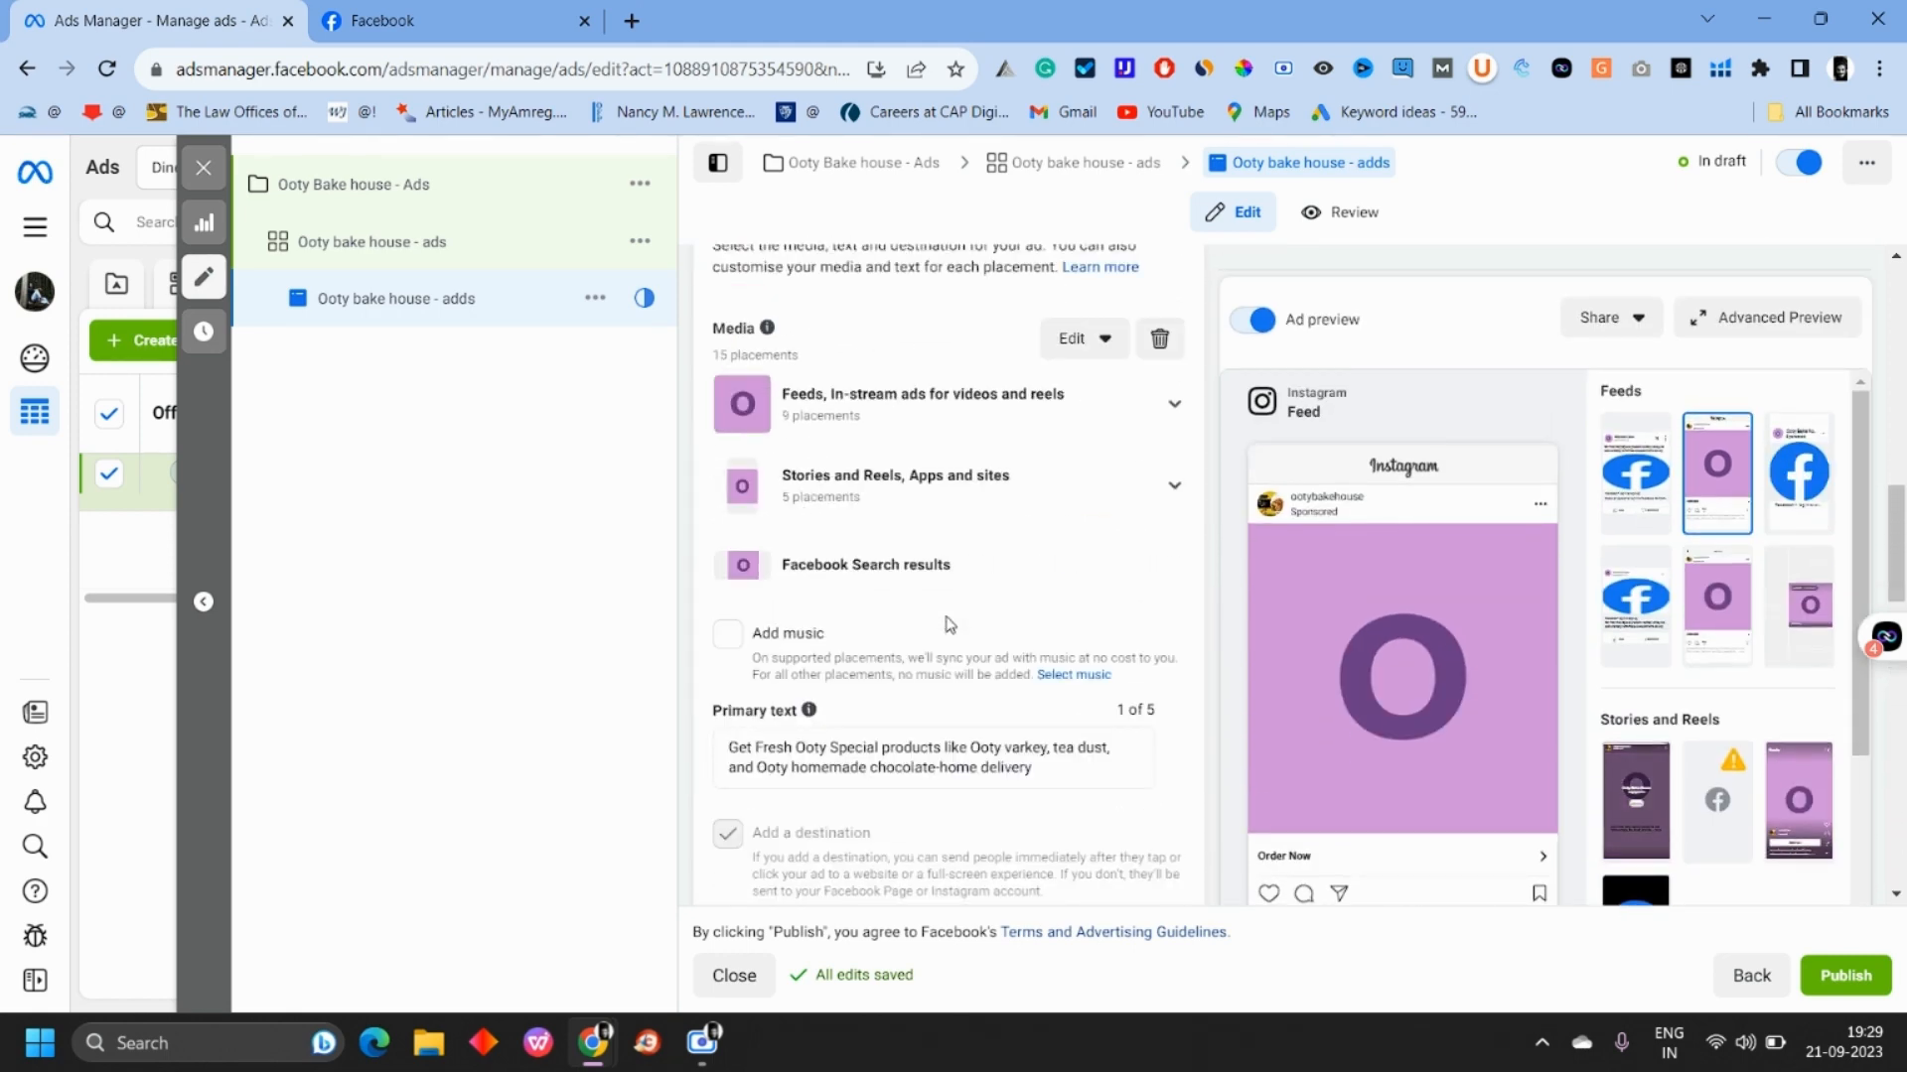
scroll(946, 657, up, 3)
click(1090, 590)
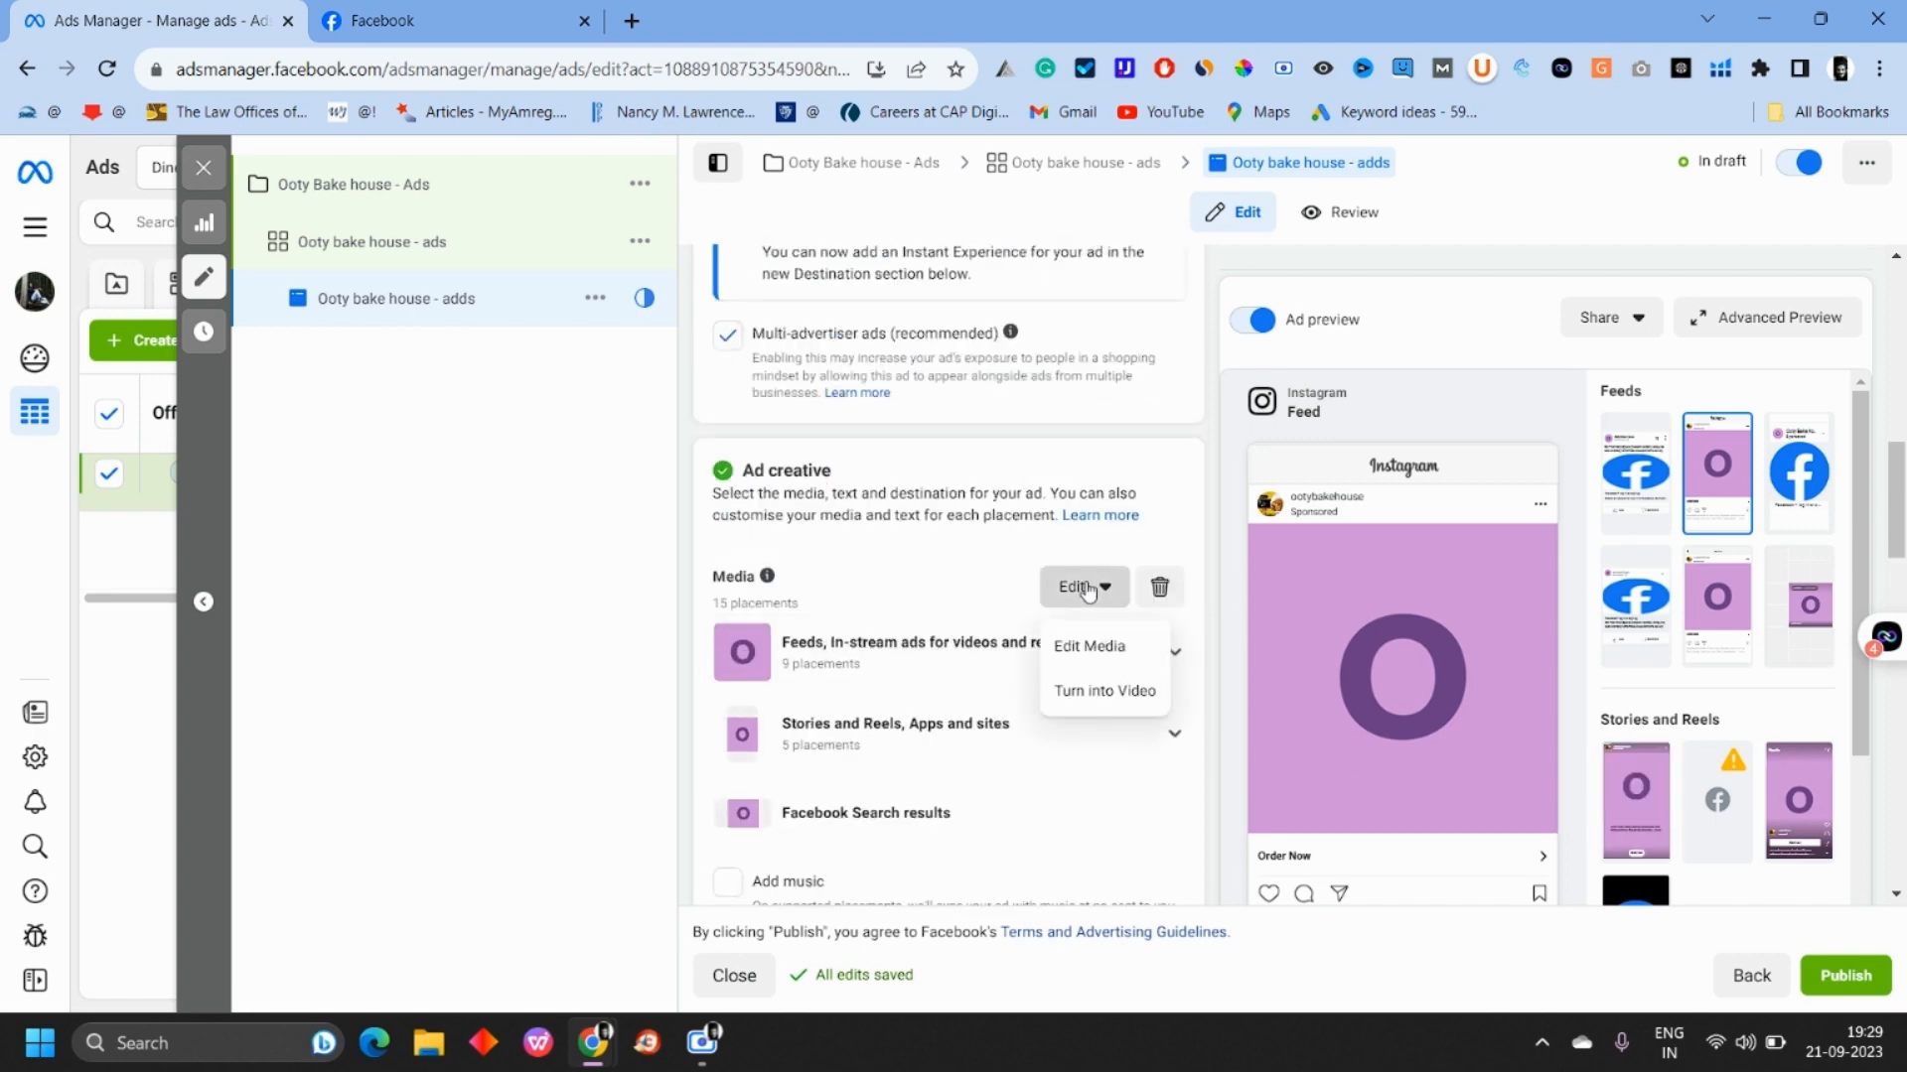
click(1085, 651)
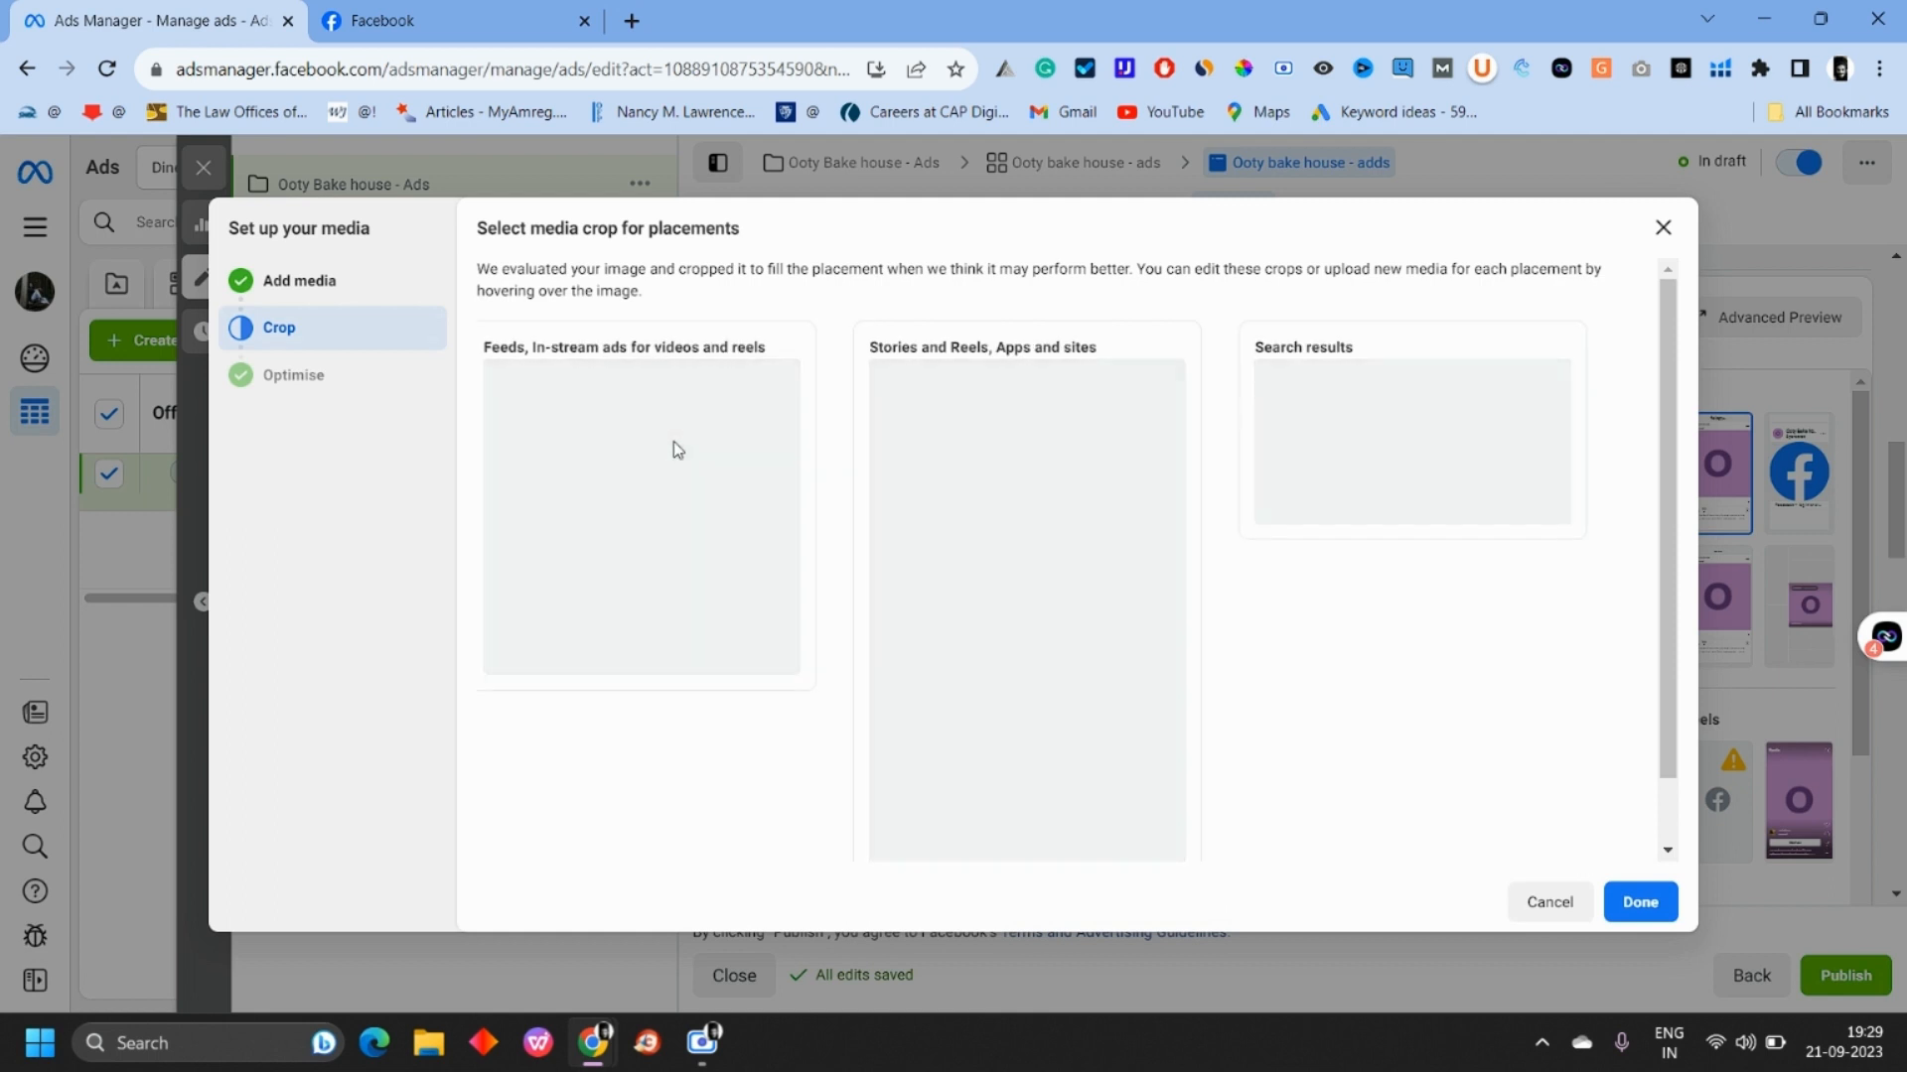
scroll(600, 552, down, 1)
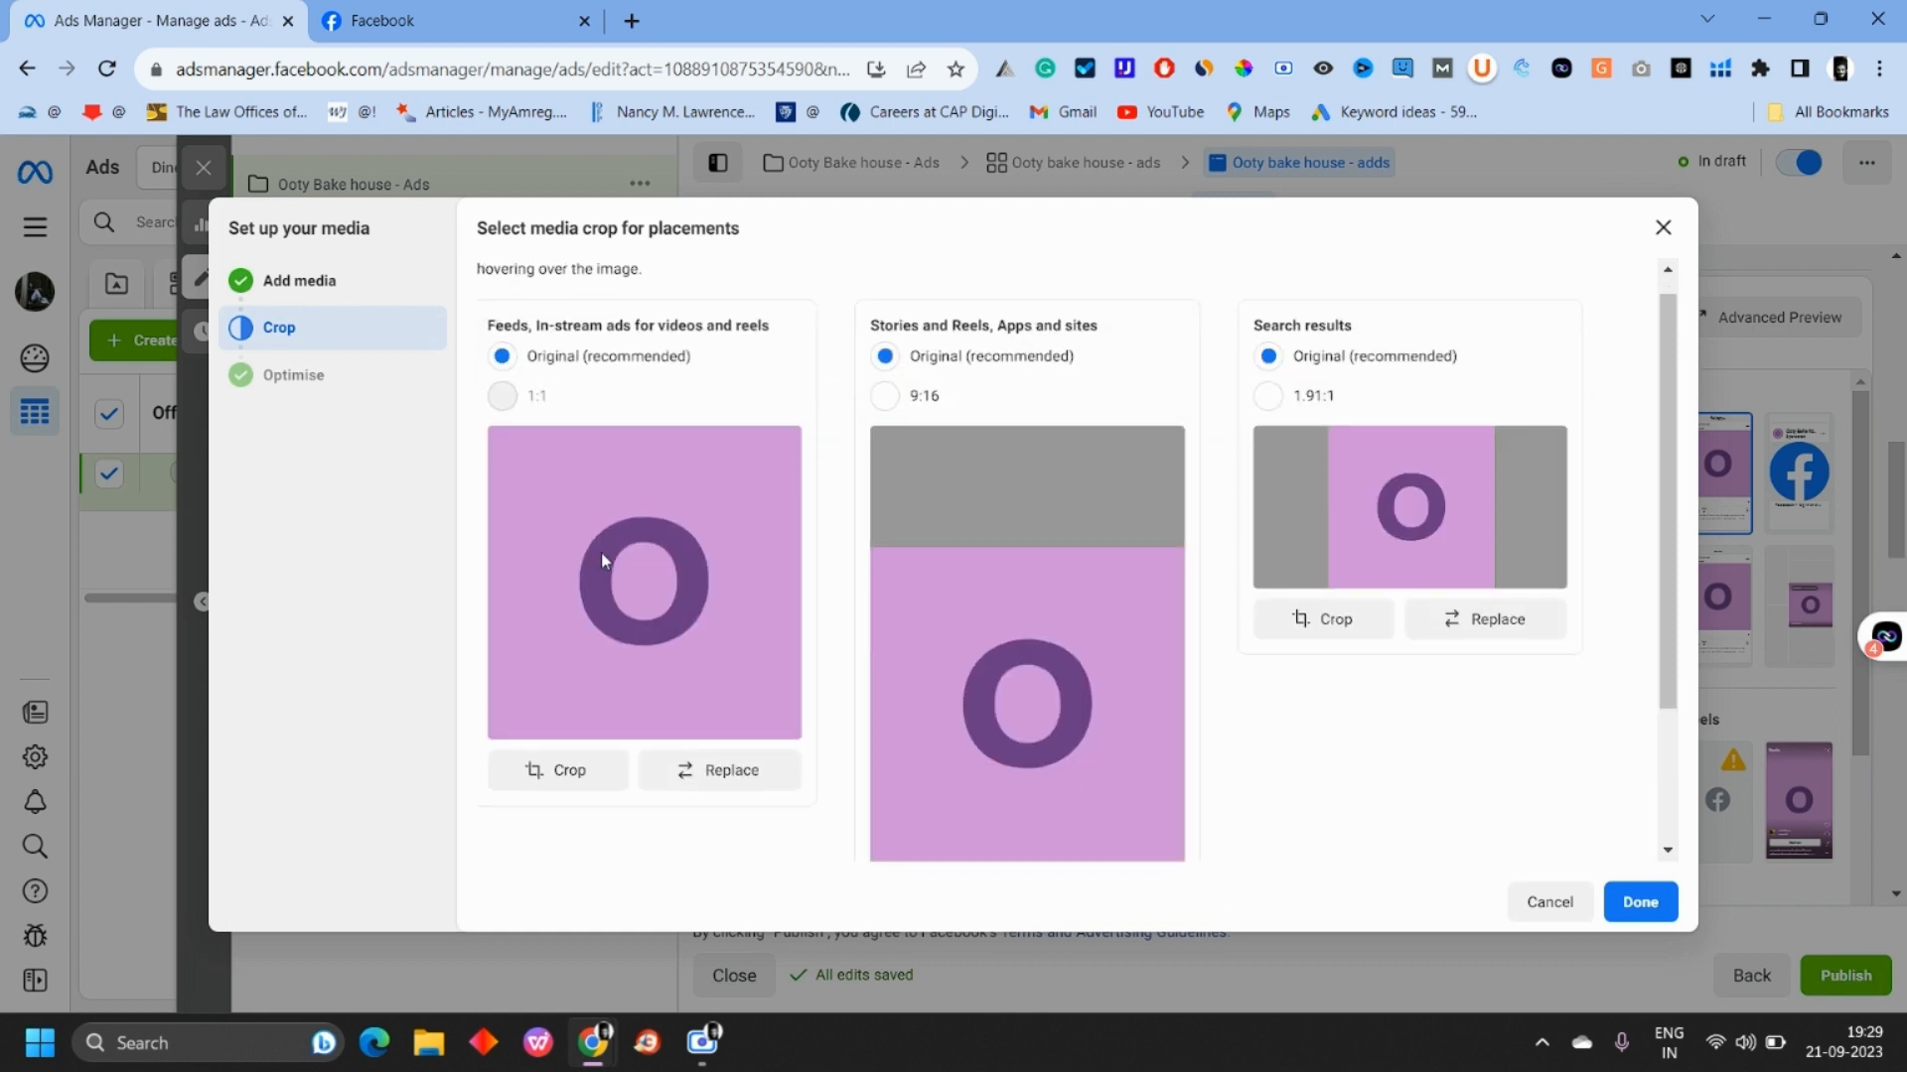
scroll(742, 681, up, 1)
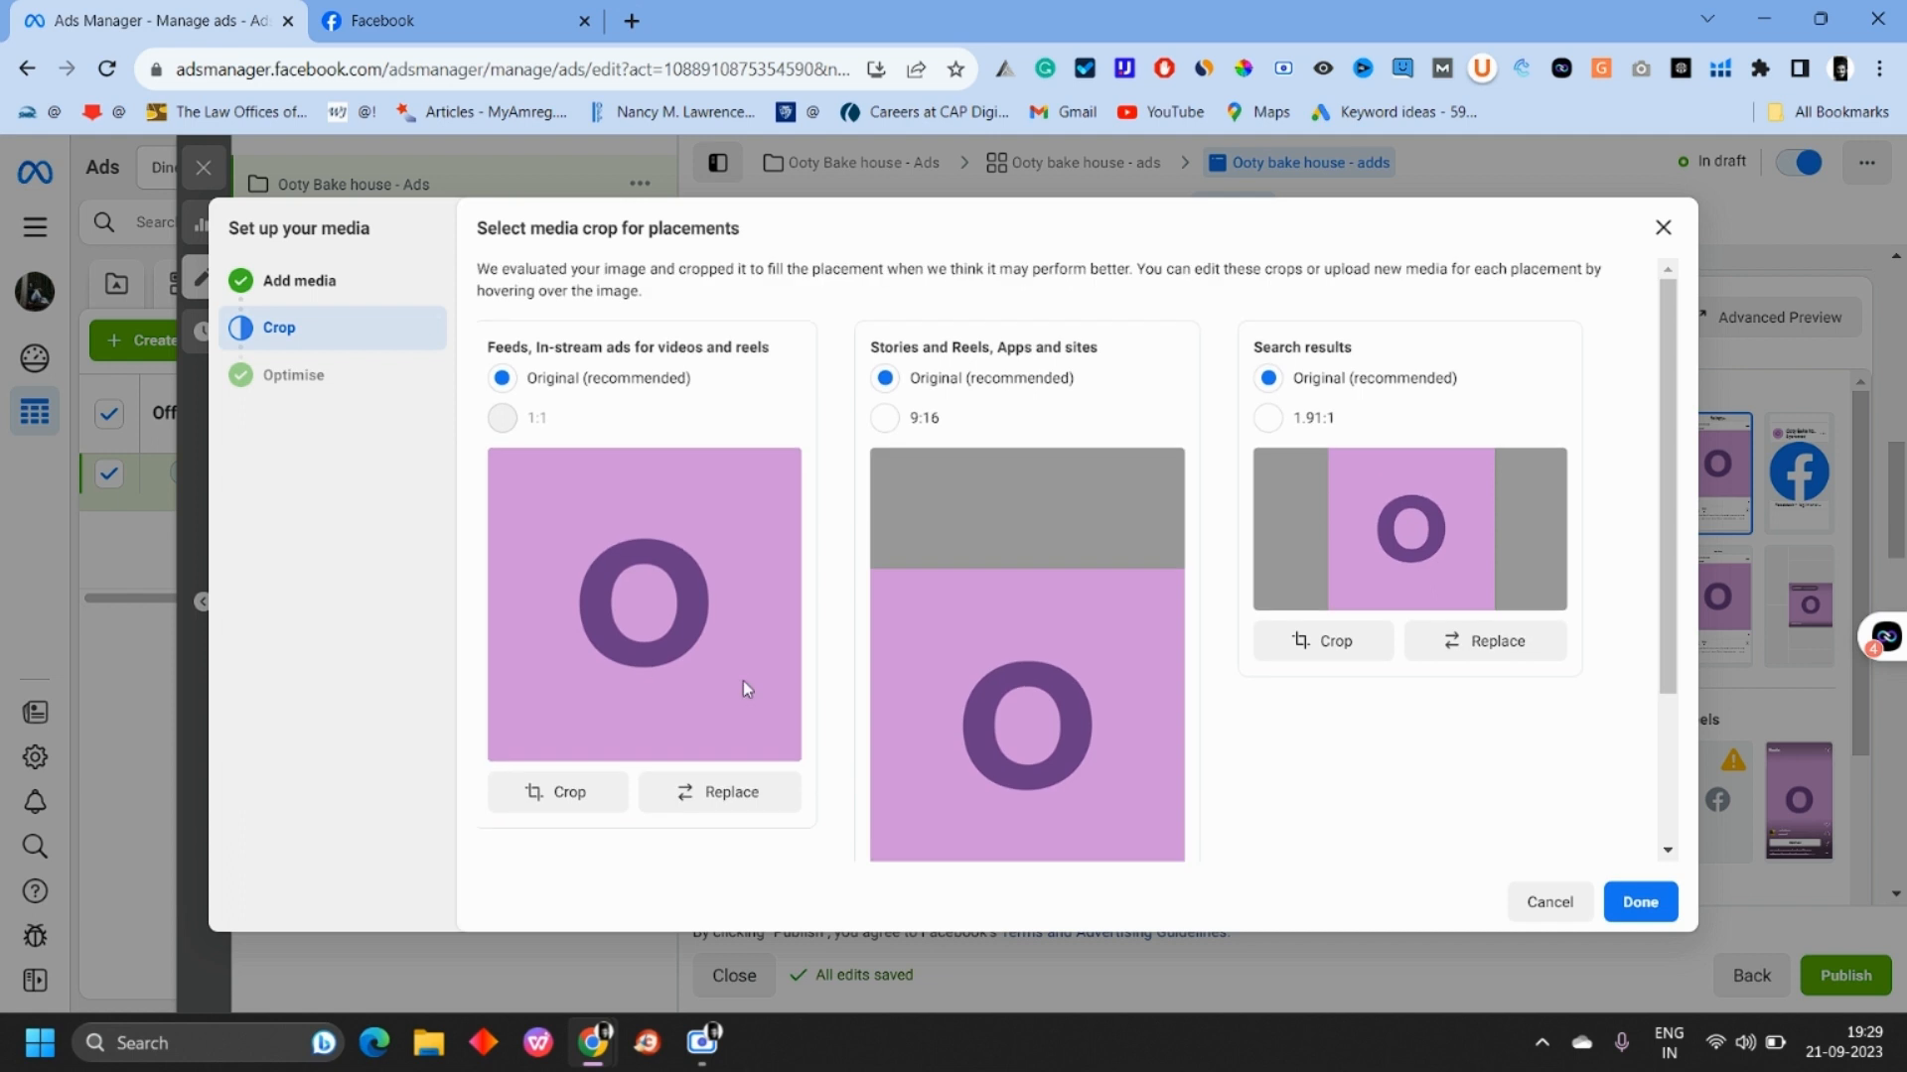
Replace the Feeds and in-stream placement image with the Ooty Special Varkey picture uploaded from the Downloads folder
click(721, 793)
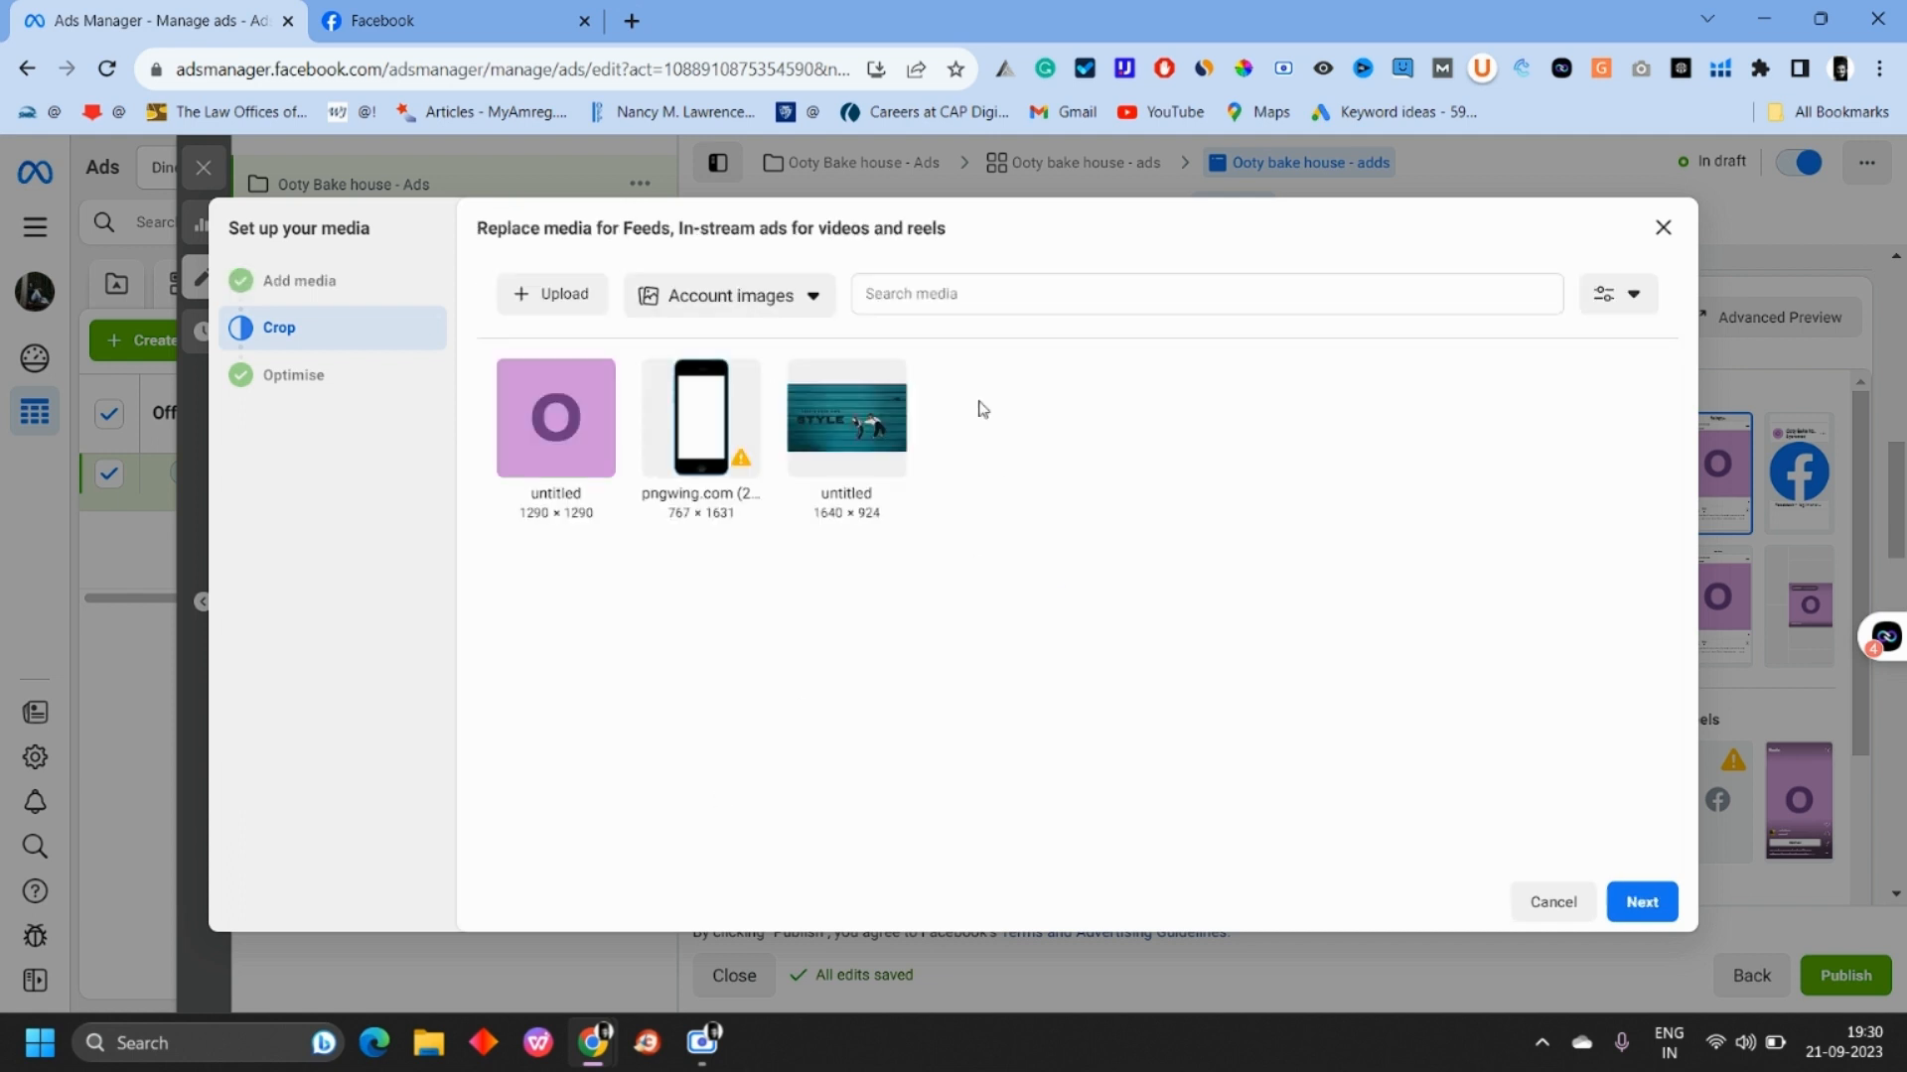
click(583, 309)
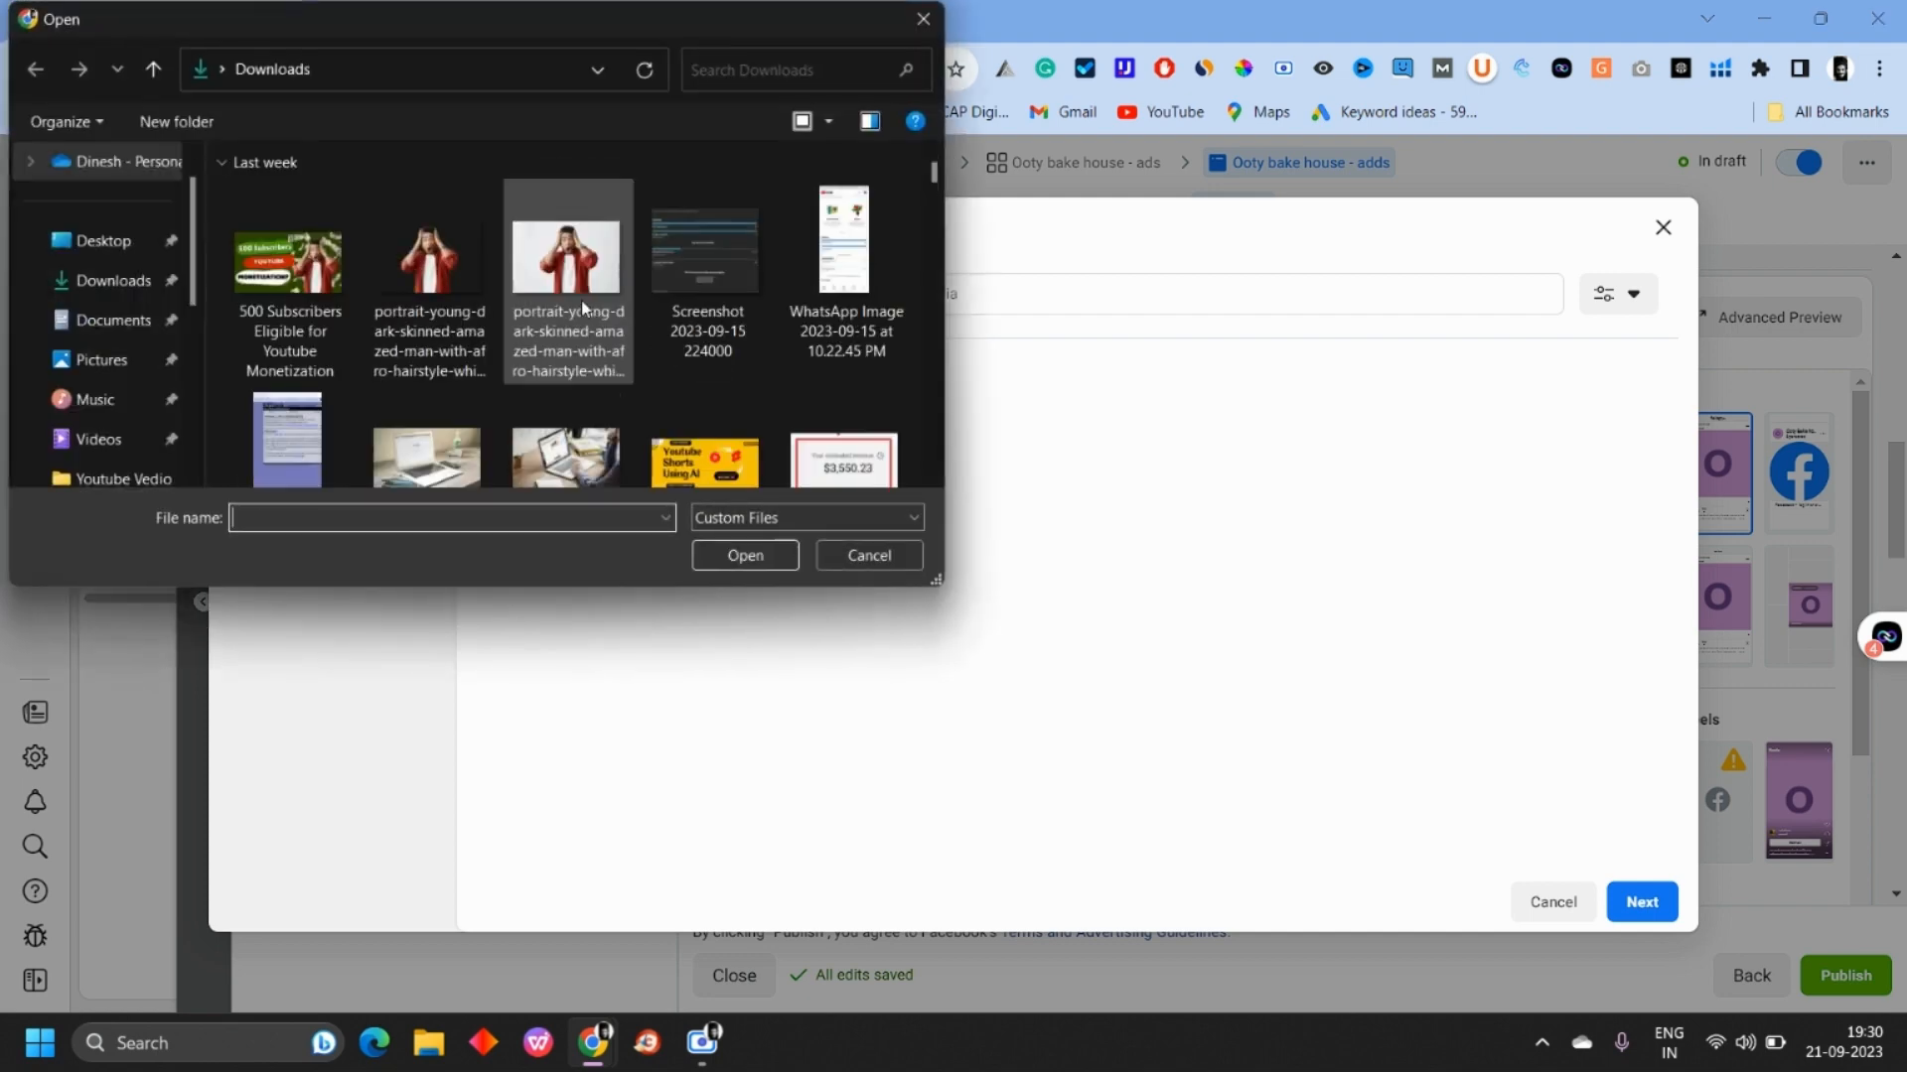
scroll(664, 348, down, 1)
scroll(664, 348, down, 10)
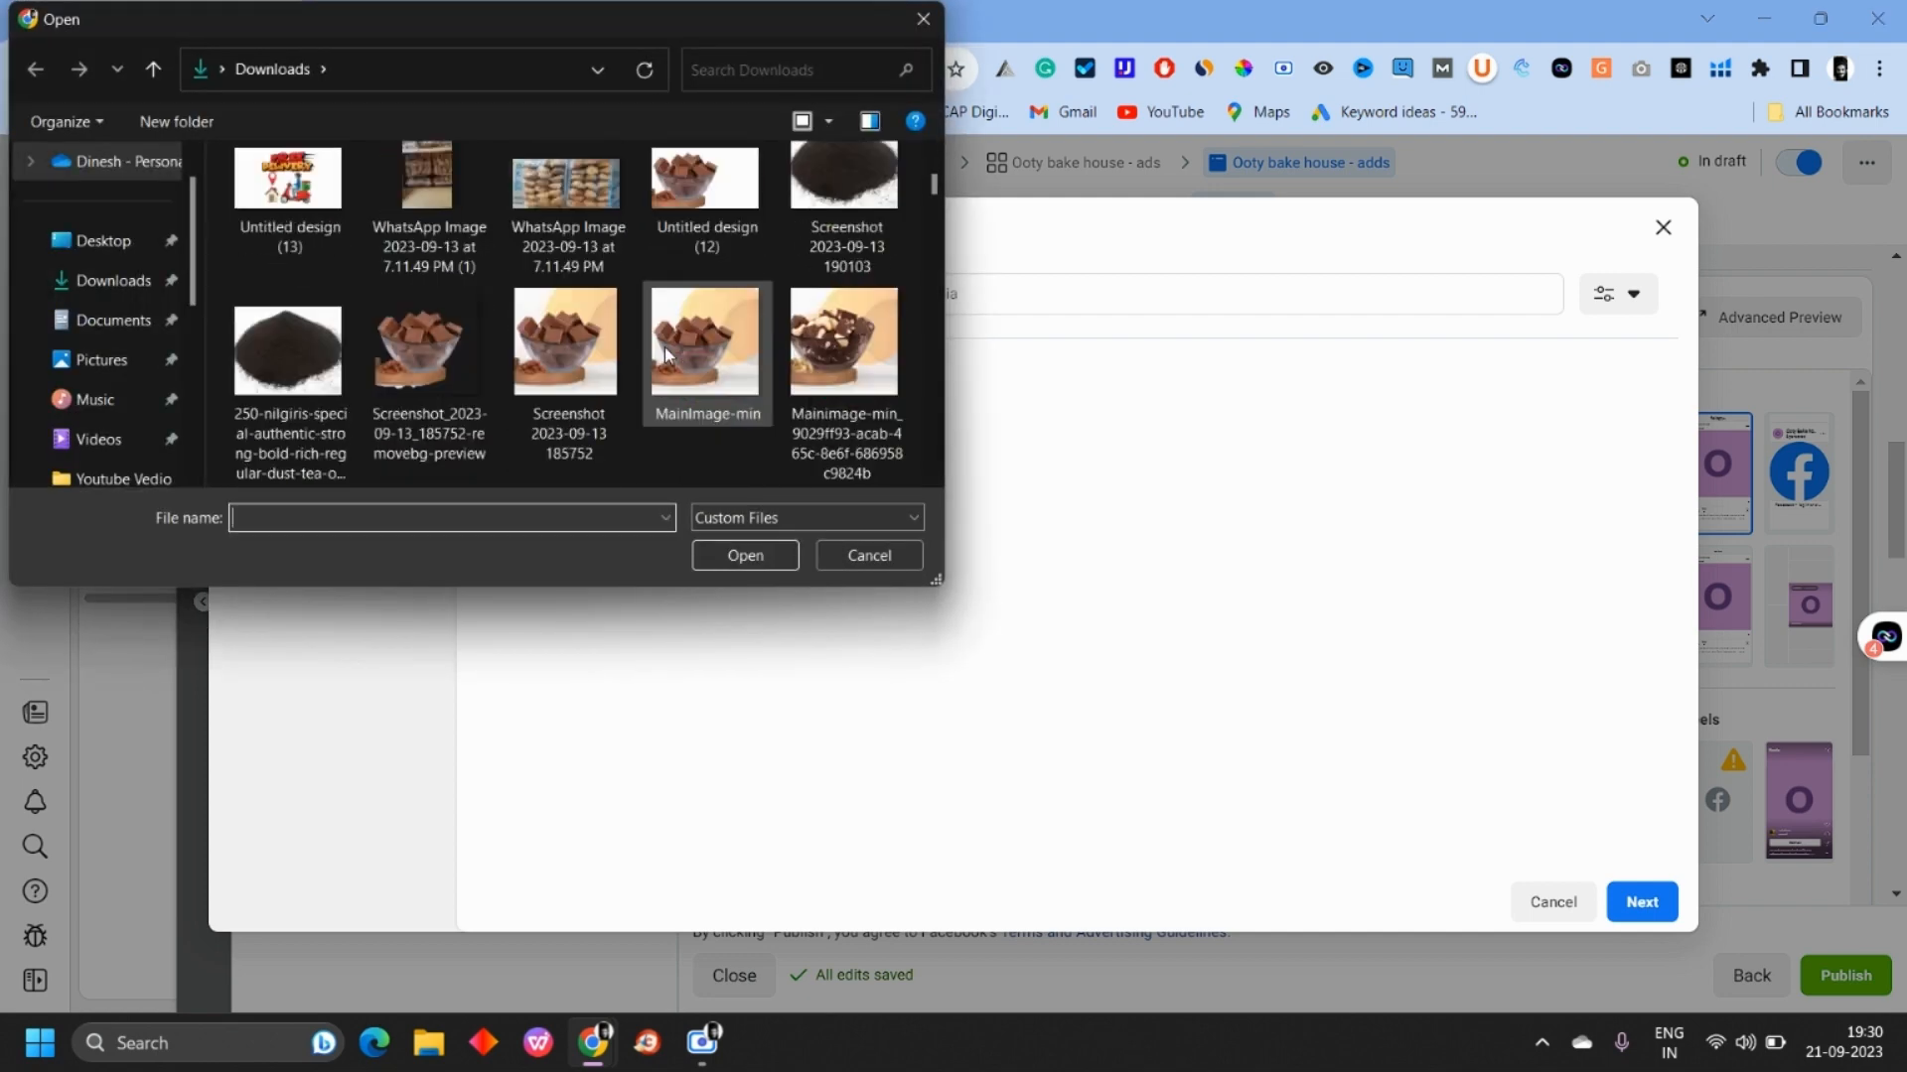
scroll(664, 348, down, 5)
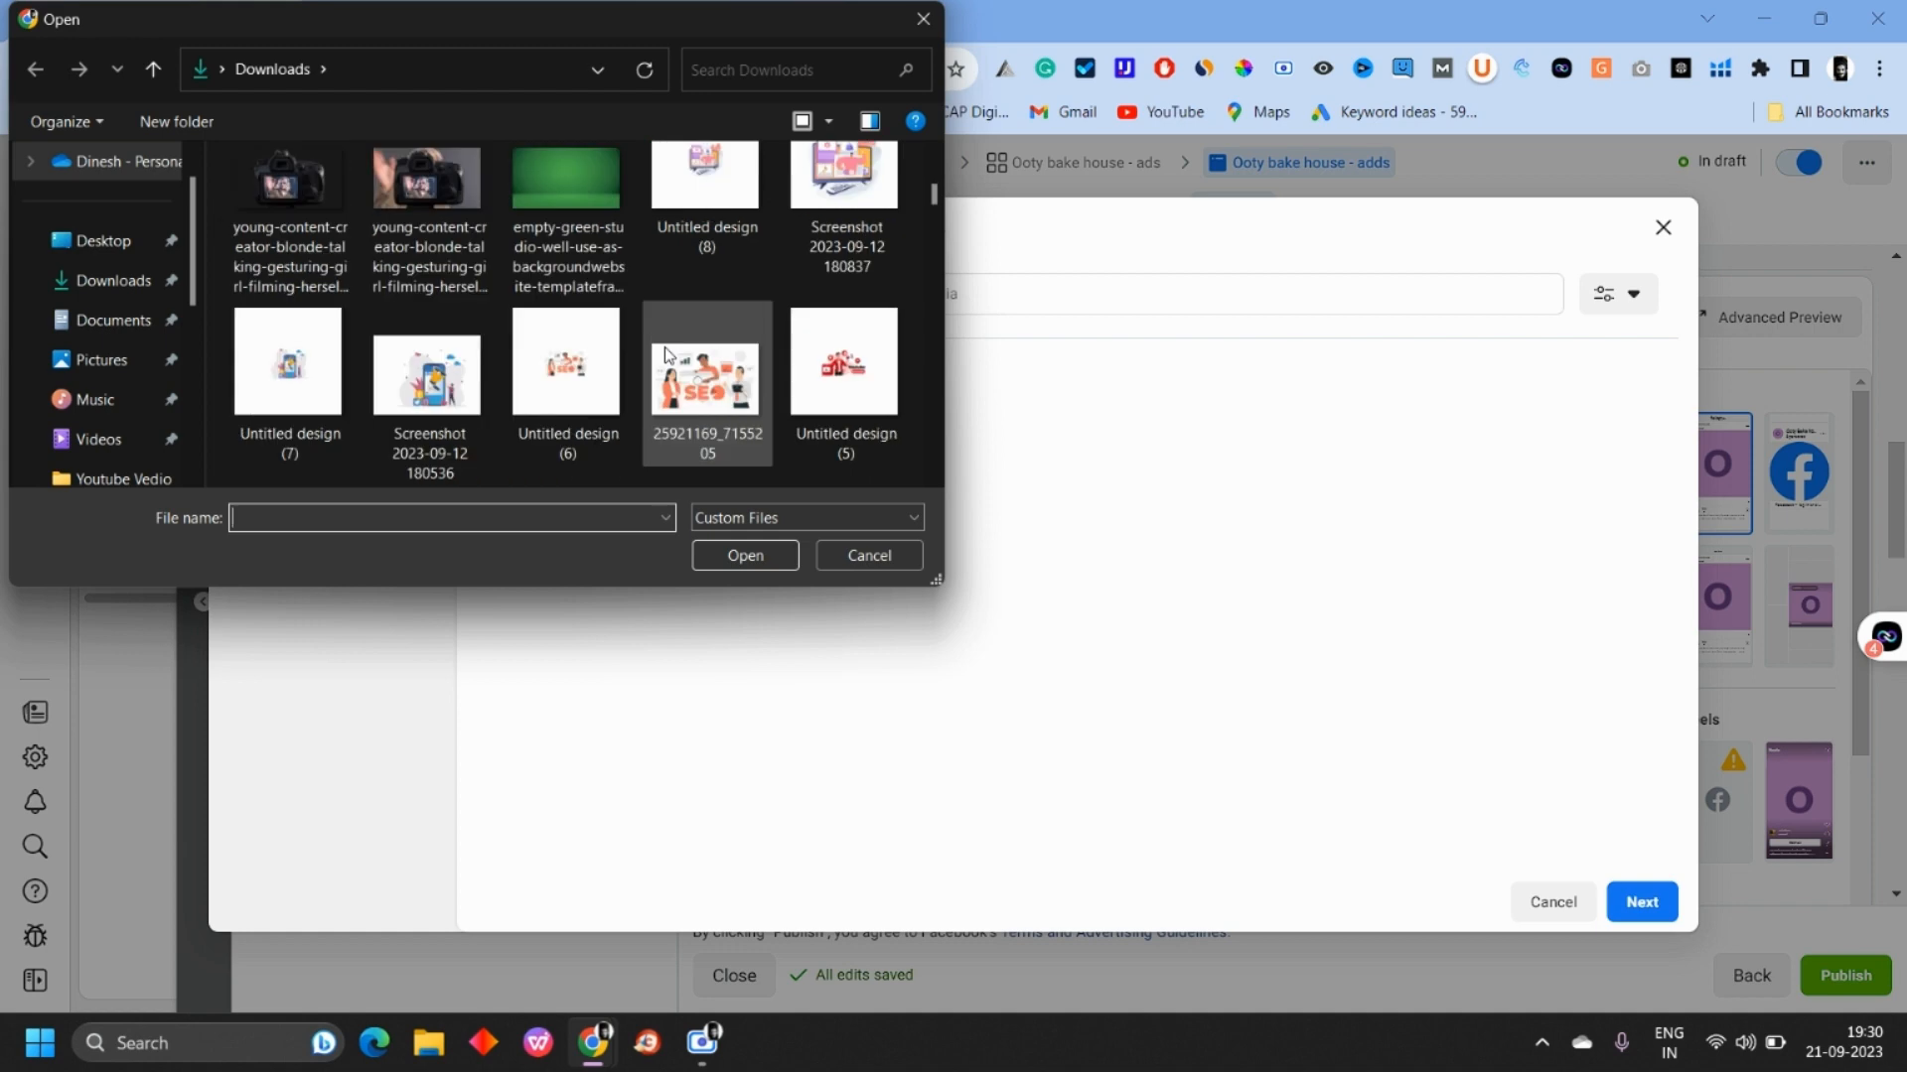
scroll(665, 347, down, 1)
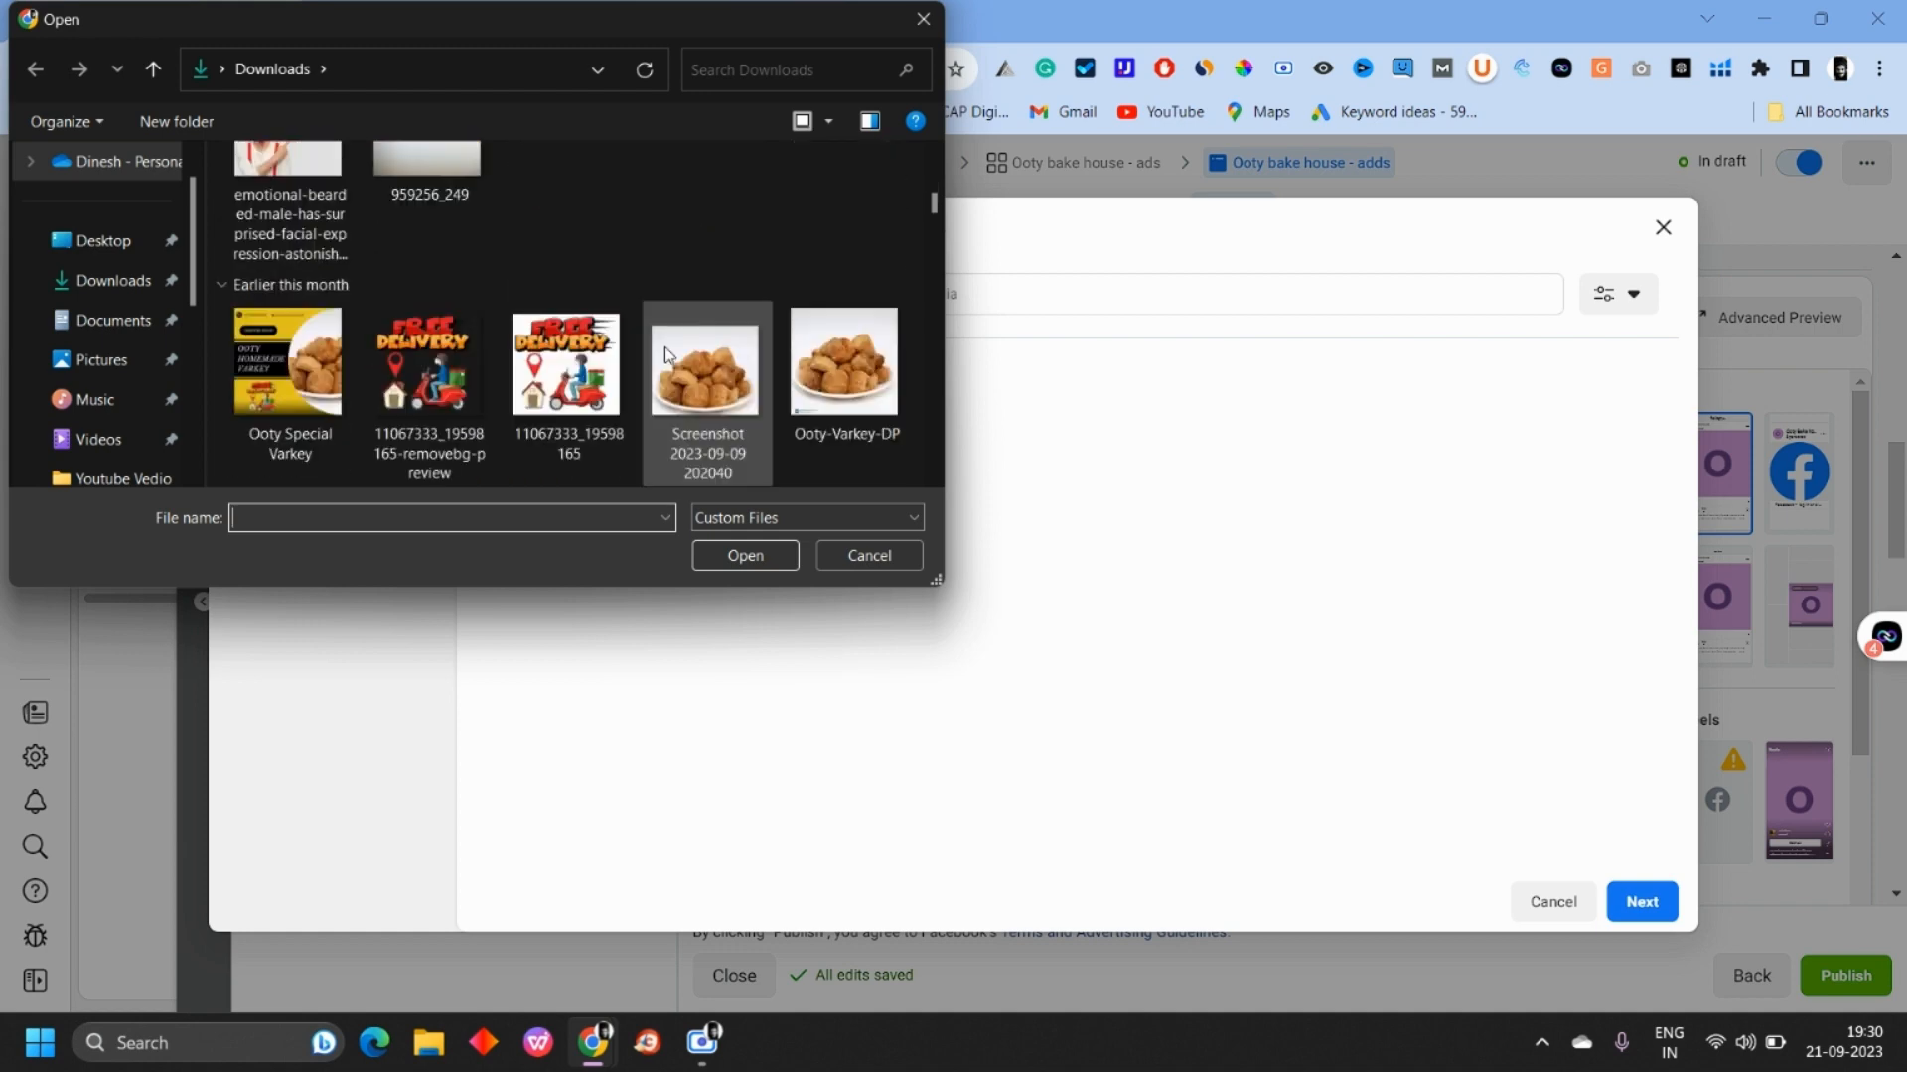
click(268, 366)
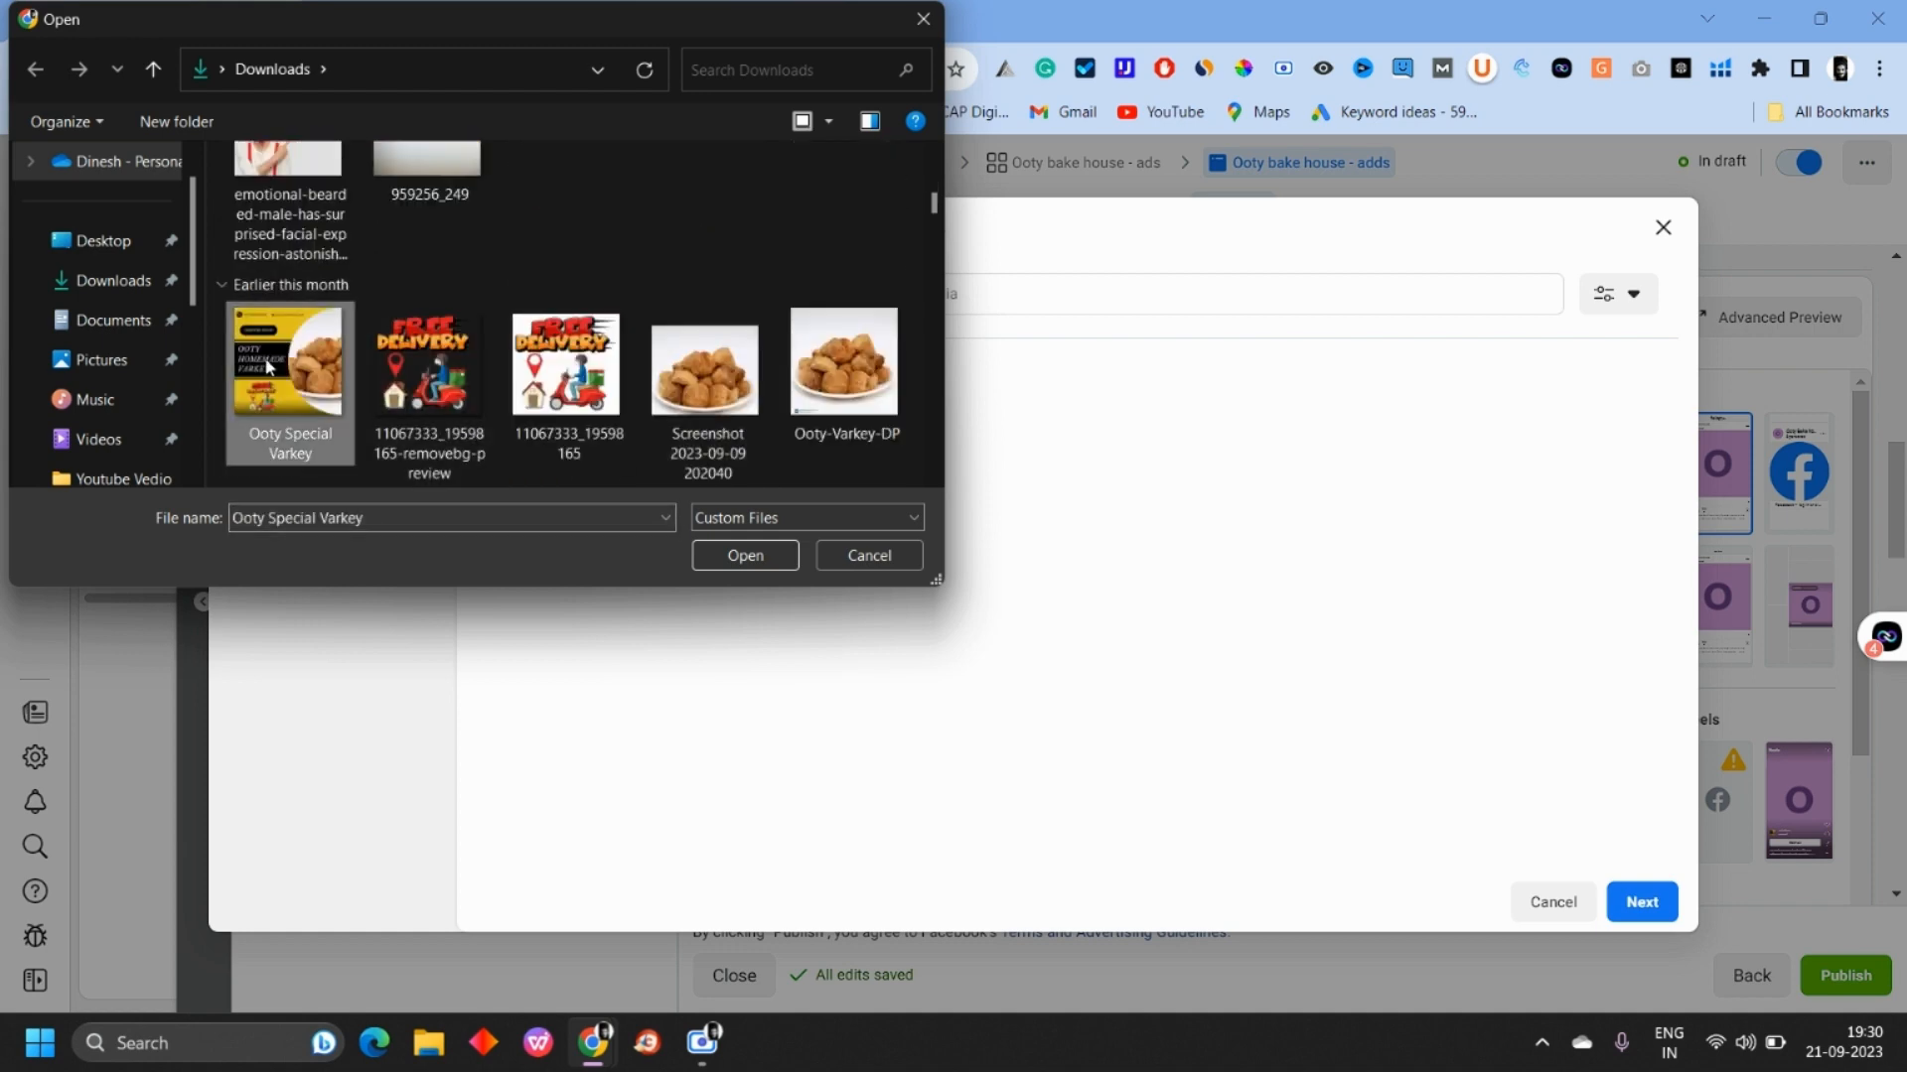
click(747, 556)
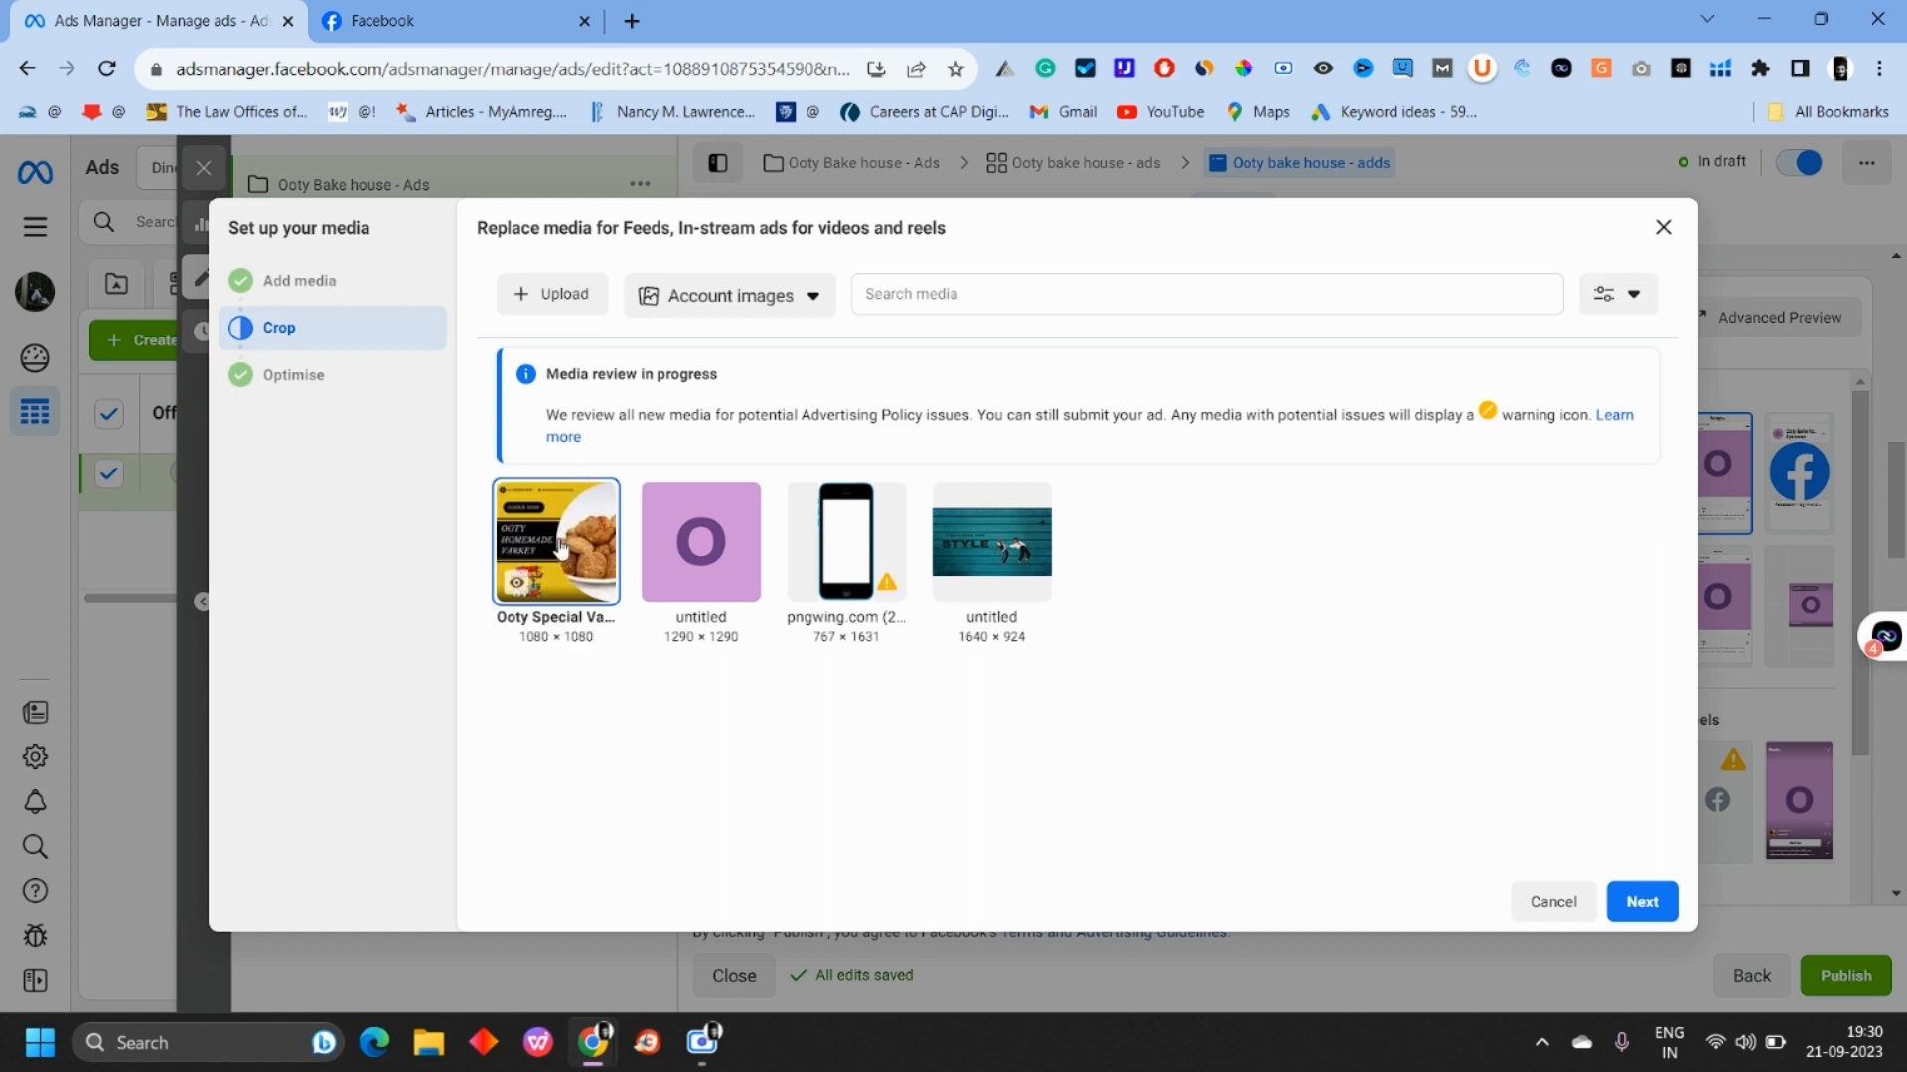
click(1642, 903)
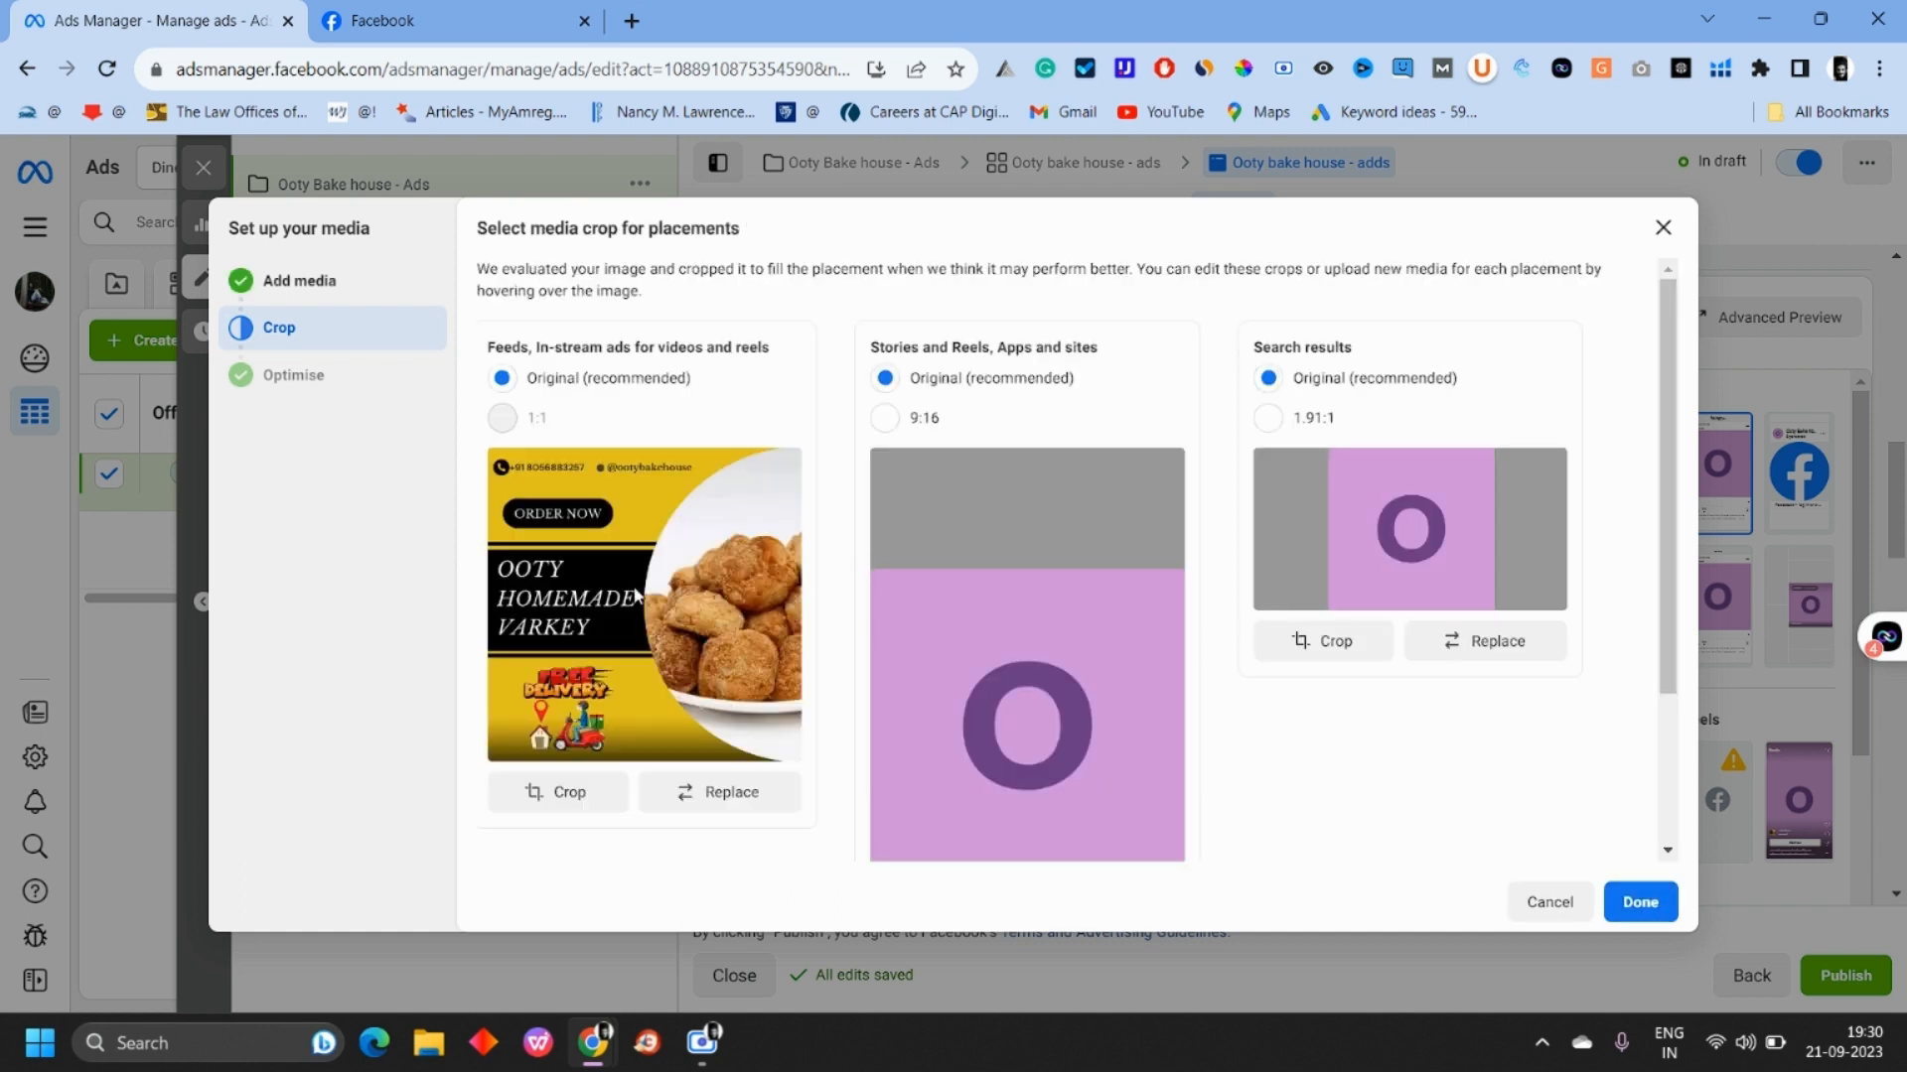
Replace the Stories and Reels, Apps and sites image with the Ooty Special Varkey picture from the account images
scroll(1031, 566, down, 3)
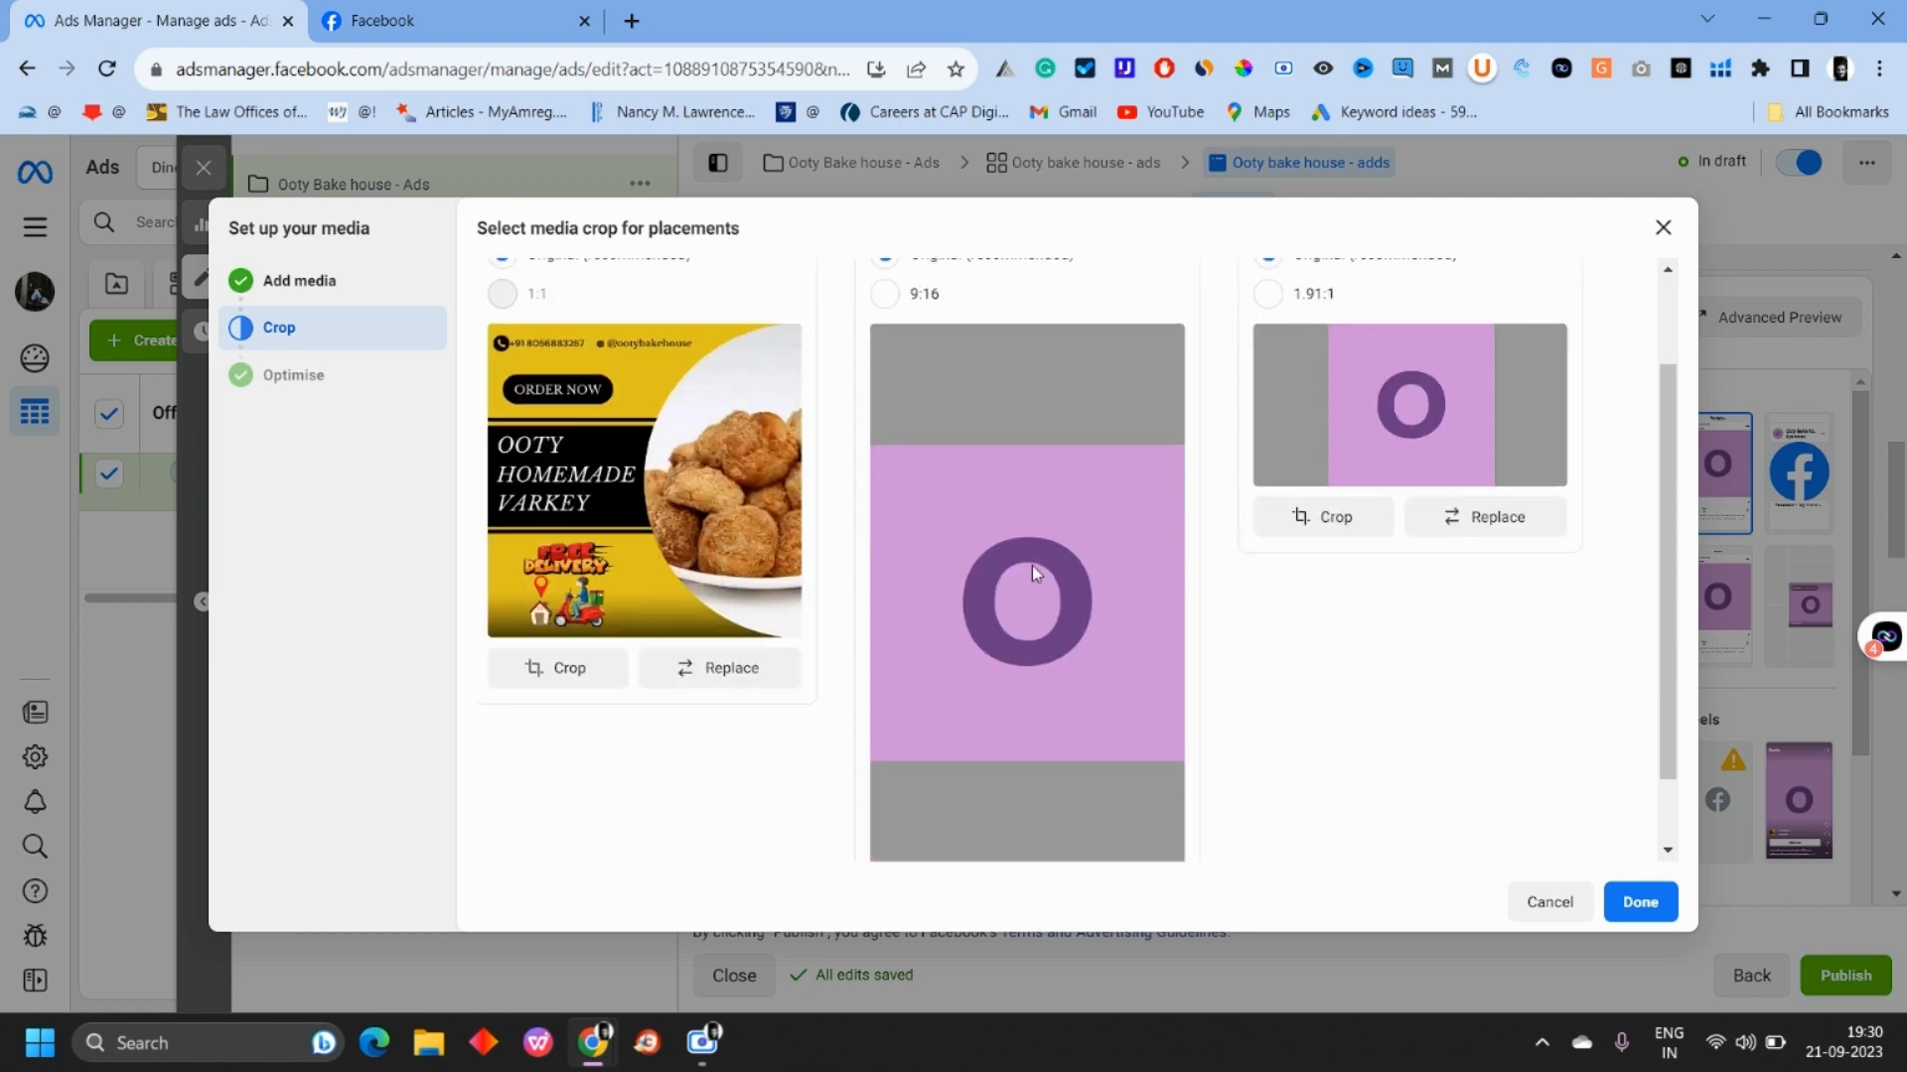
scroll(1031, 566, up, 2)
scroll(1033, 568, up, 1)
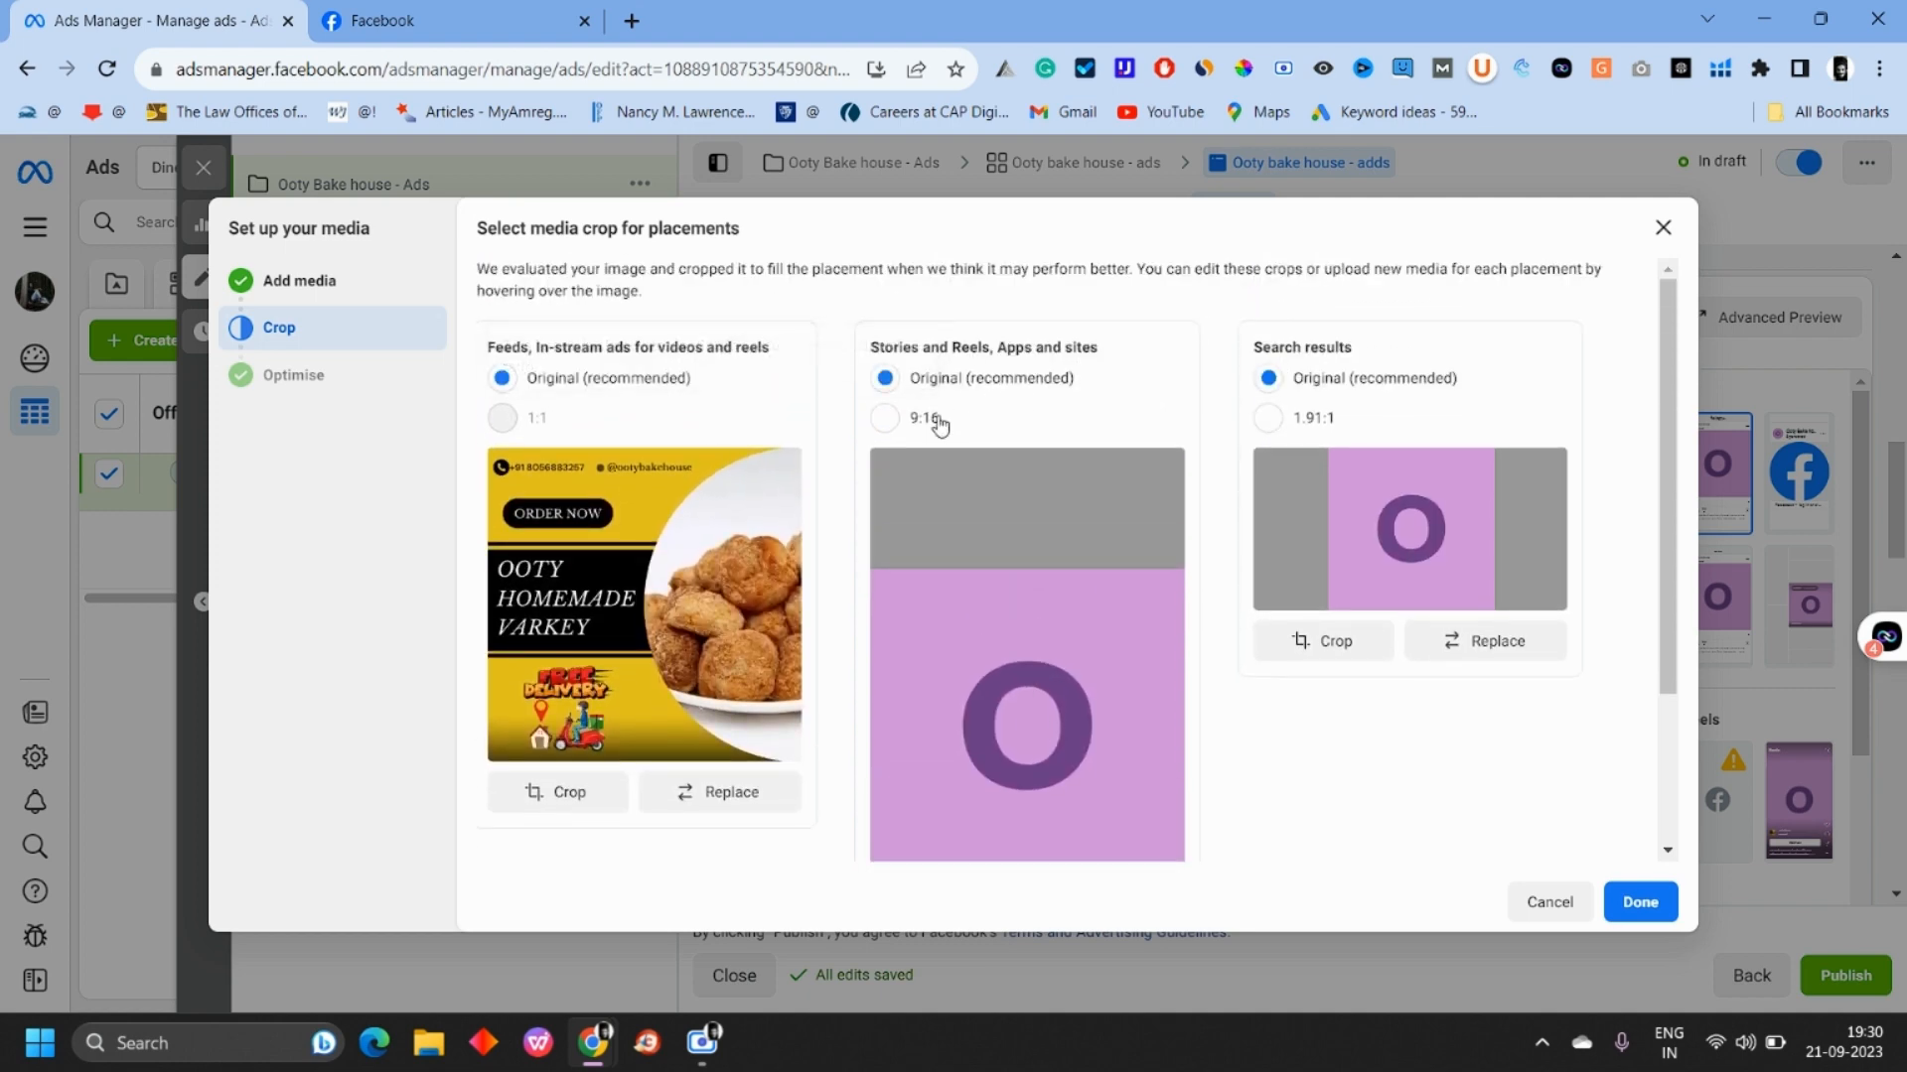
scroll(1021, 419, down, 3)
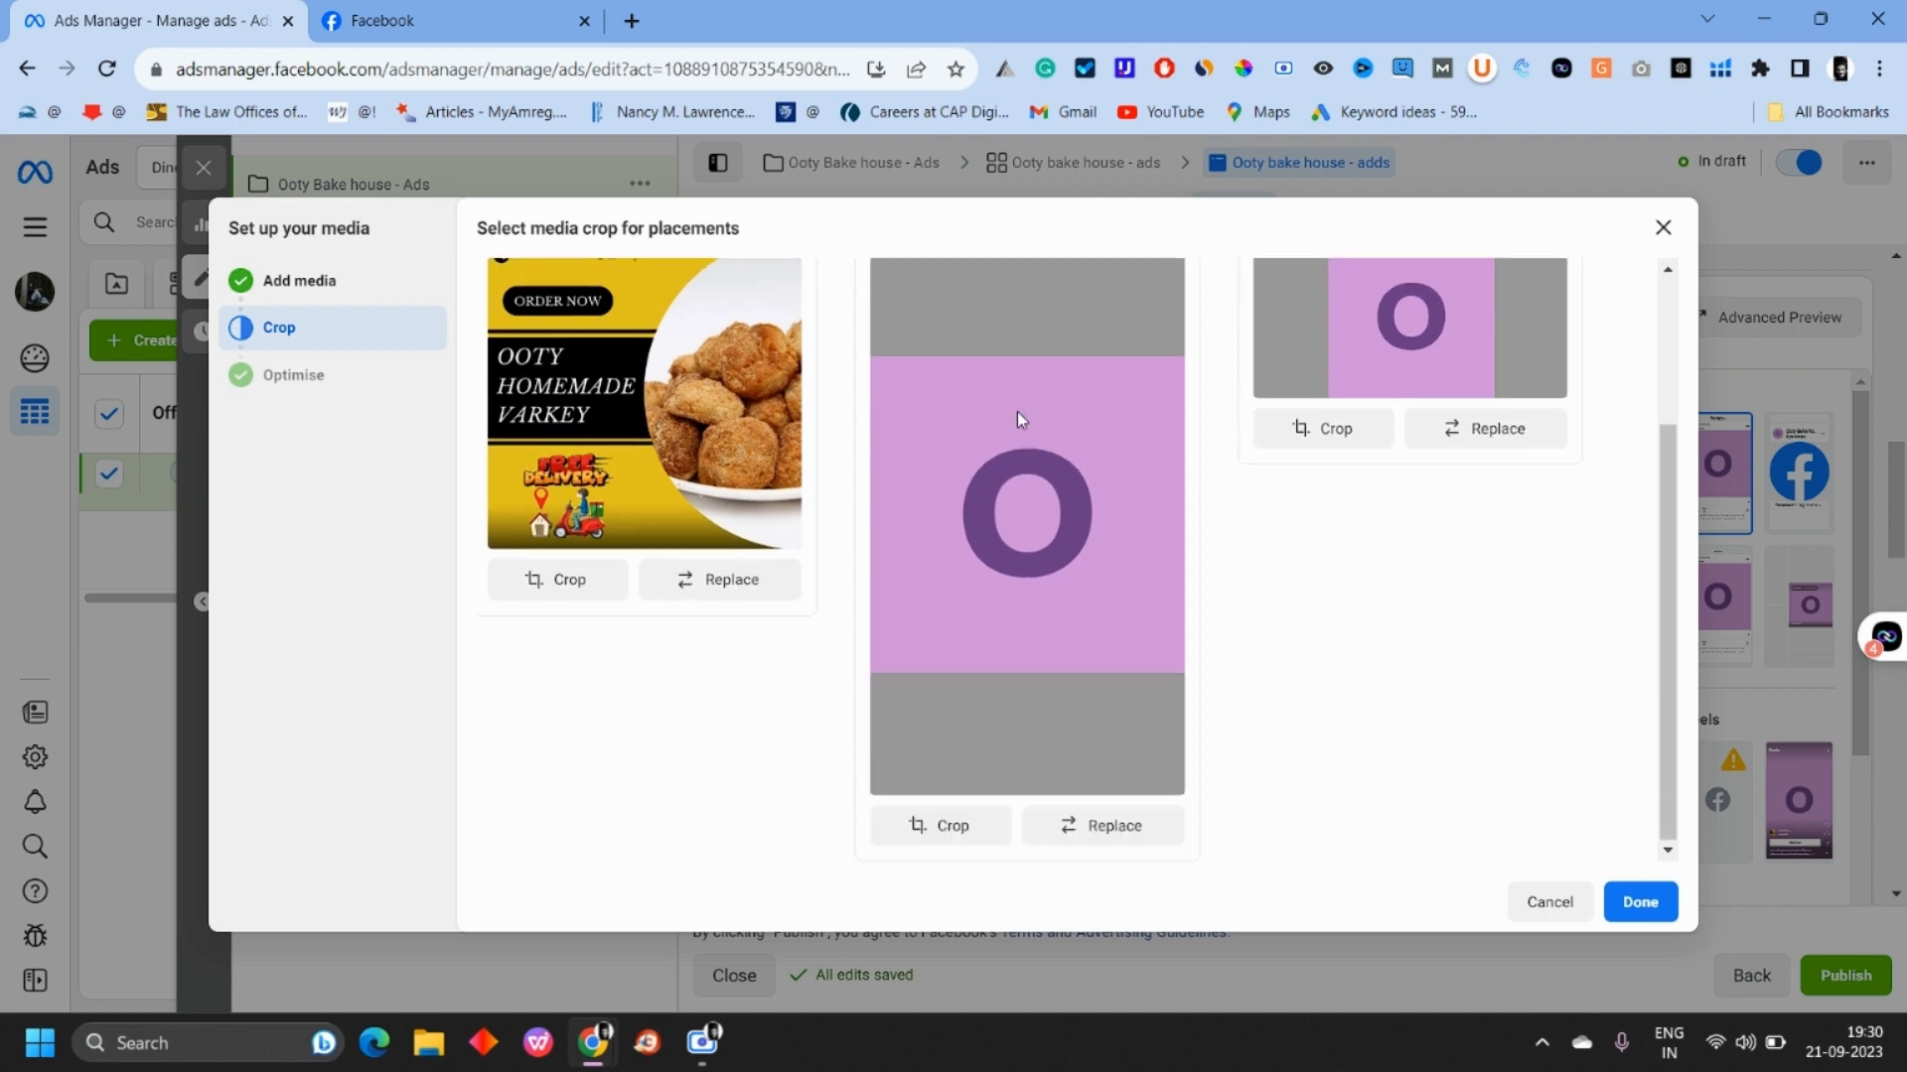
click(1109, 827)
click(551, 436)
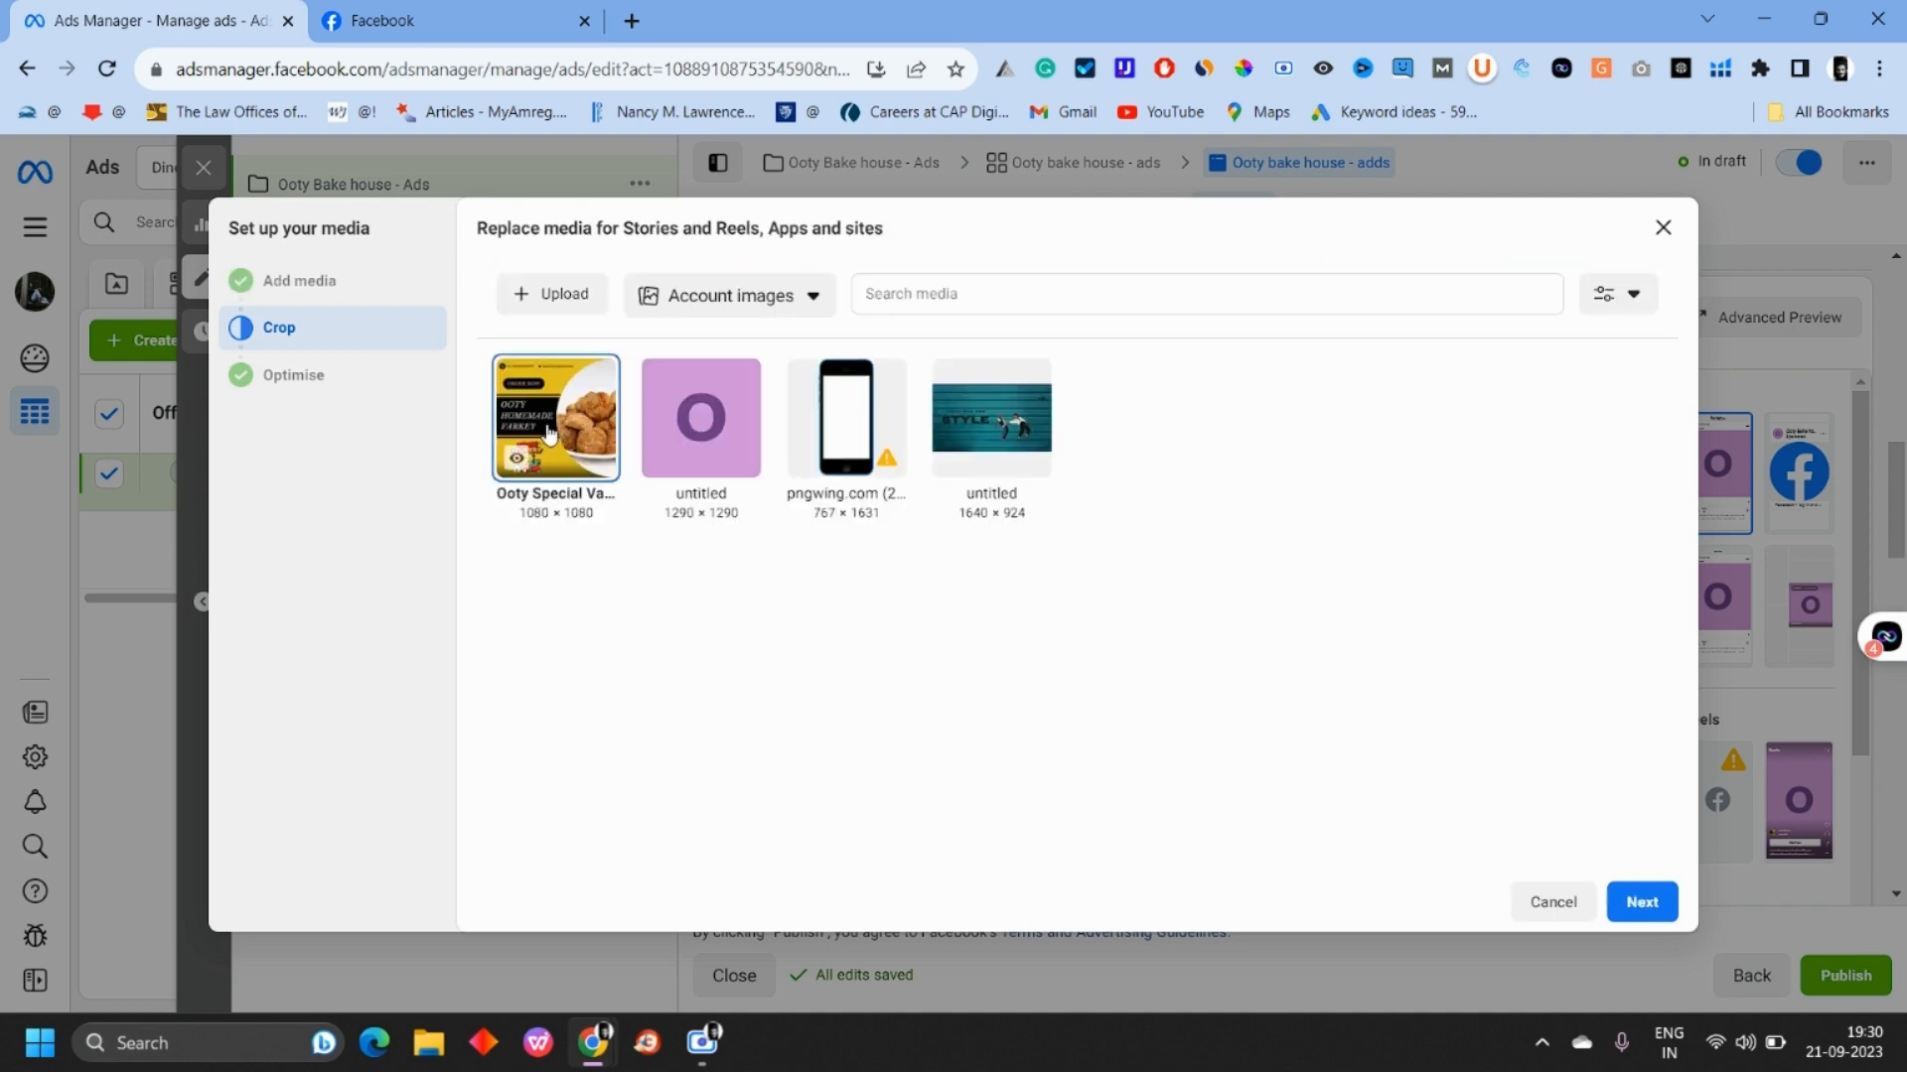
click(1641, 901)
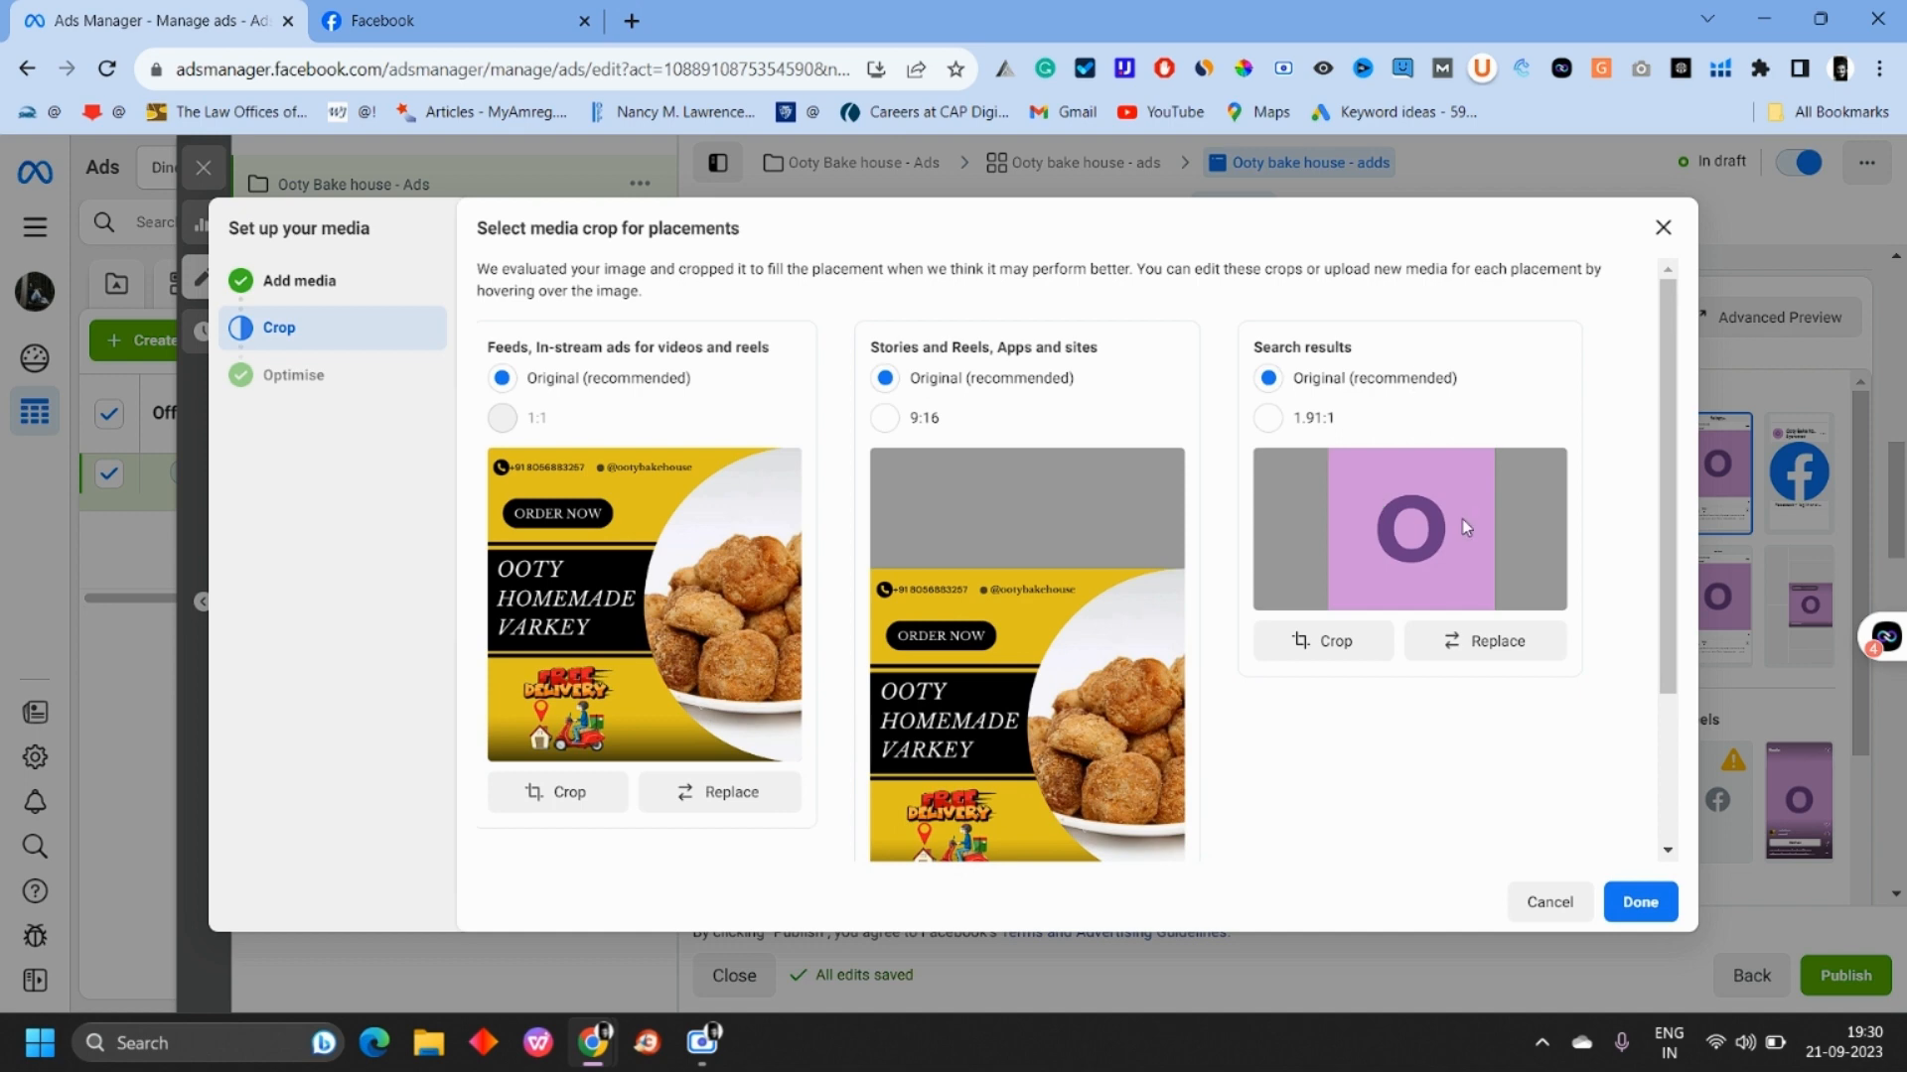
Replace the Search results placement image with the Ooty Special Varkey picture from the account images
scroll(1466, 527, down, 3)
click(1469, 432)
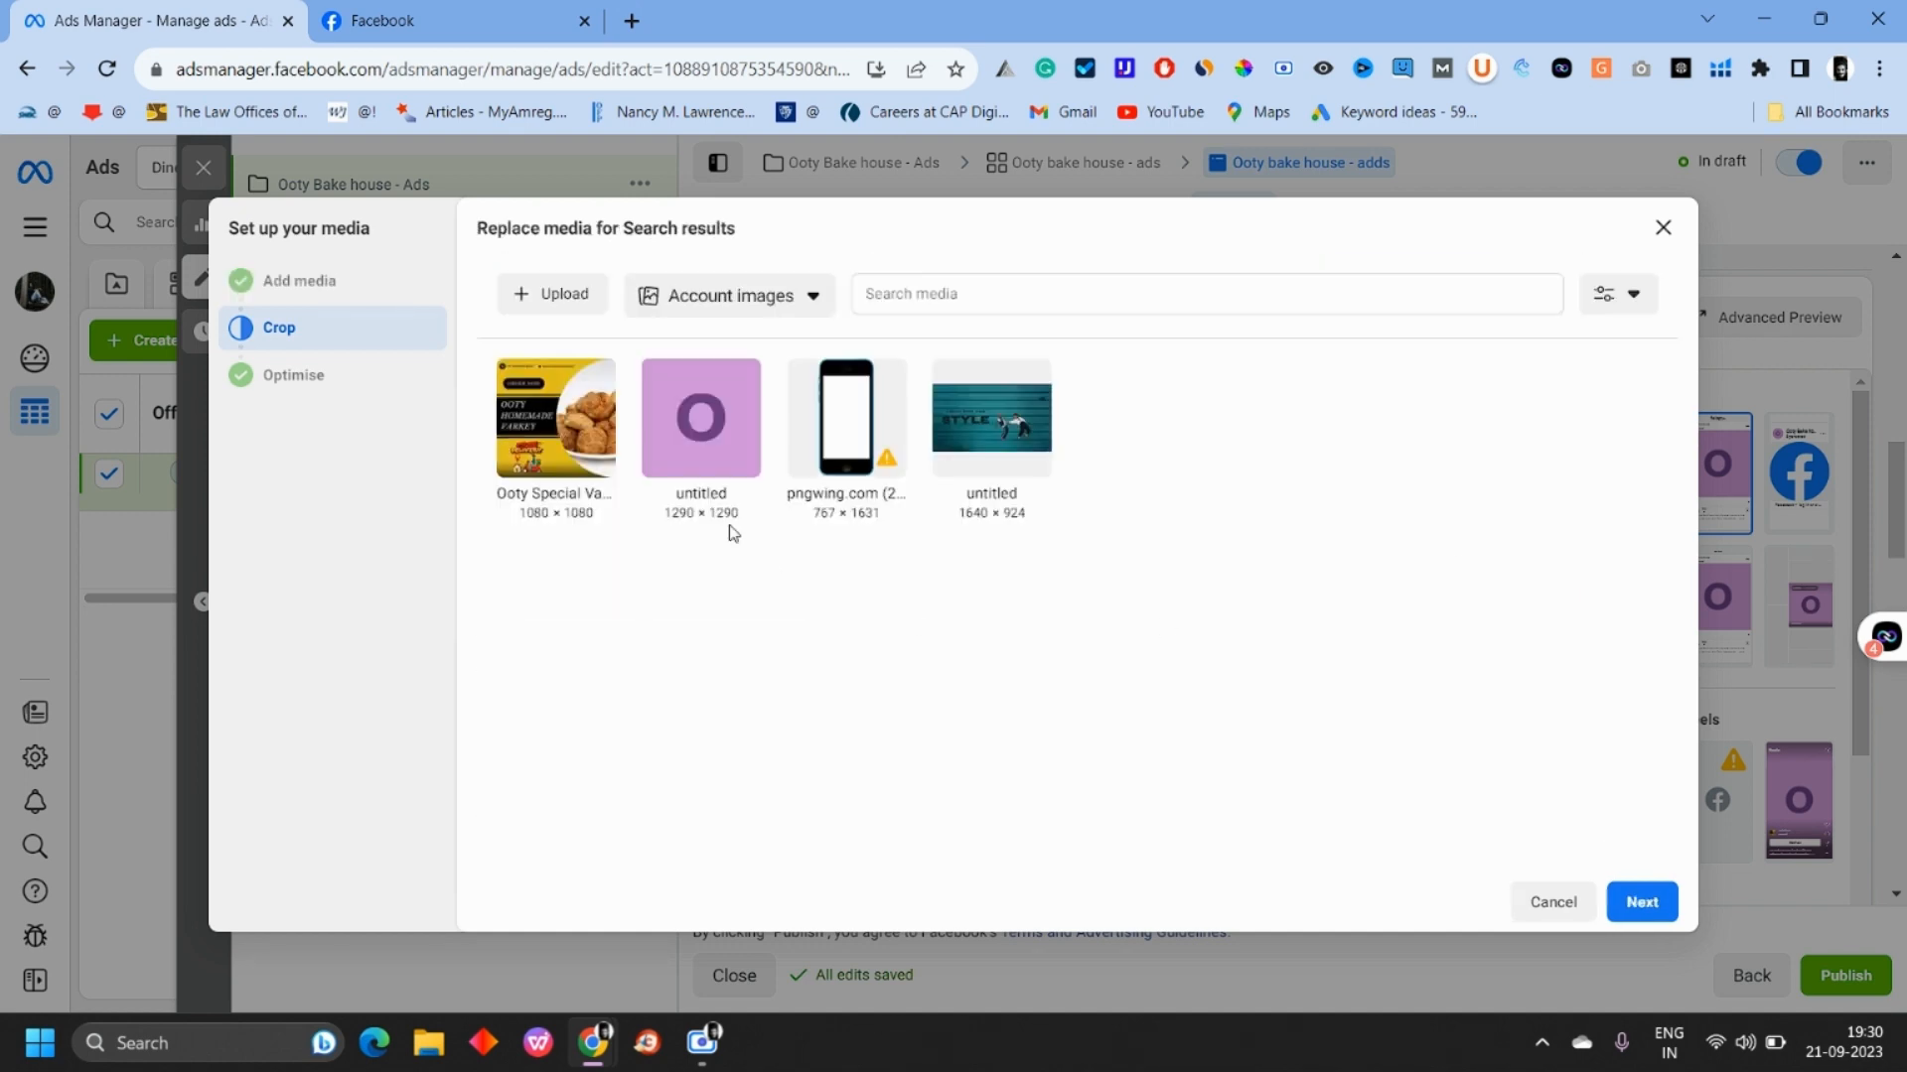
click(541, 443)
click(1641, 902)
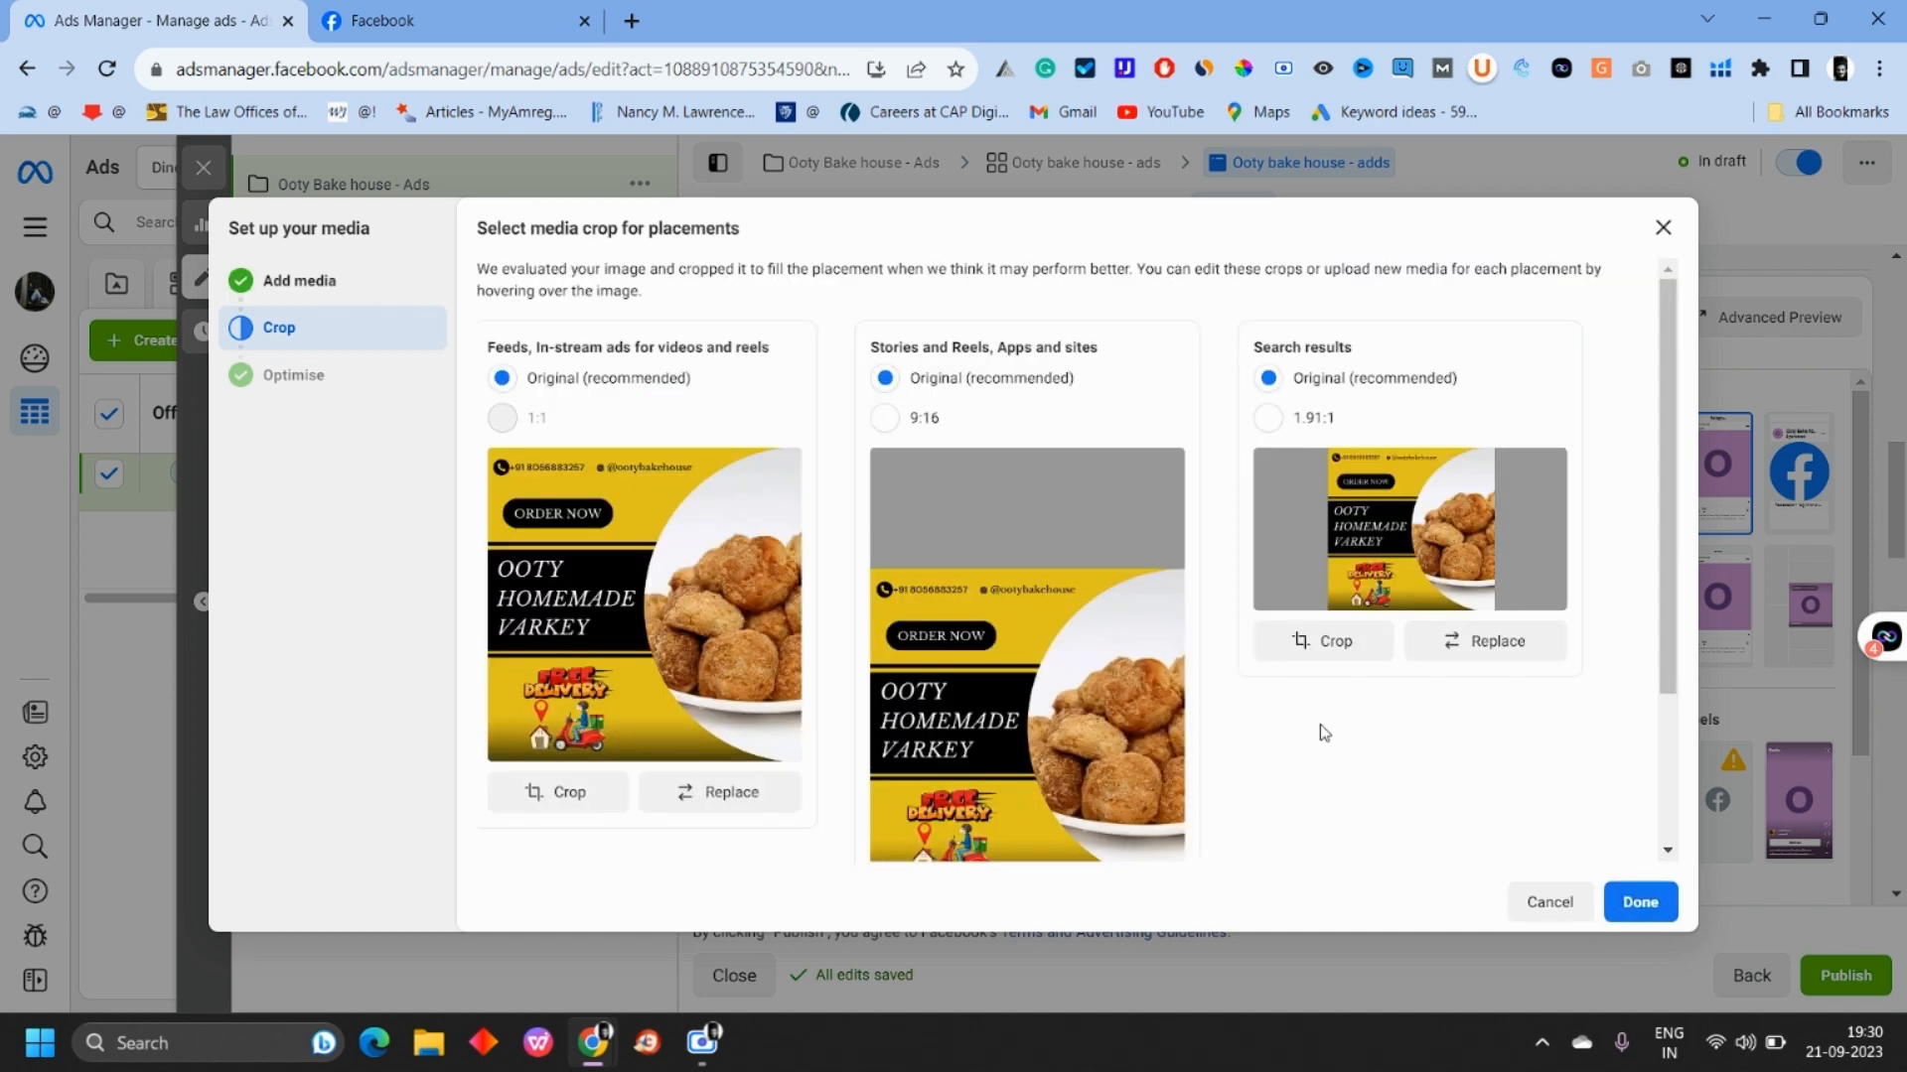
Try the 9:16 crop on the Stories and Reels image and switch back to Original
scroll(1063, 798, down, 2)
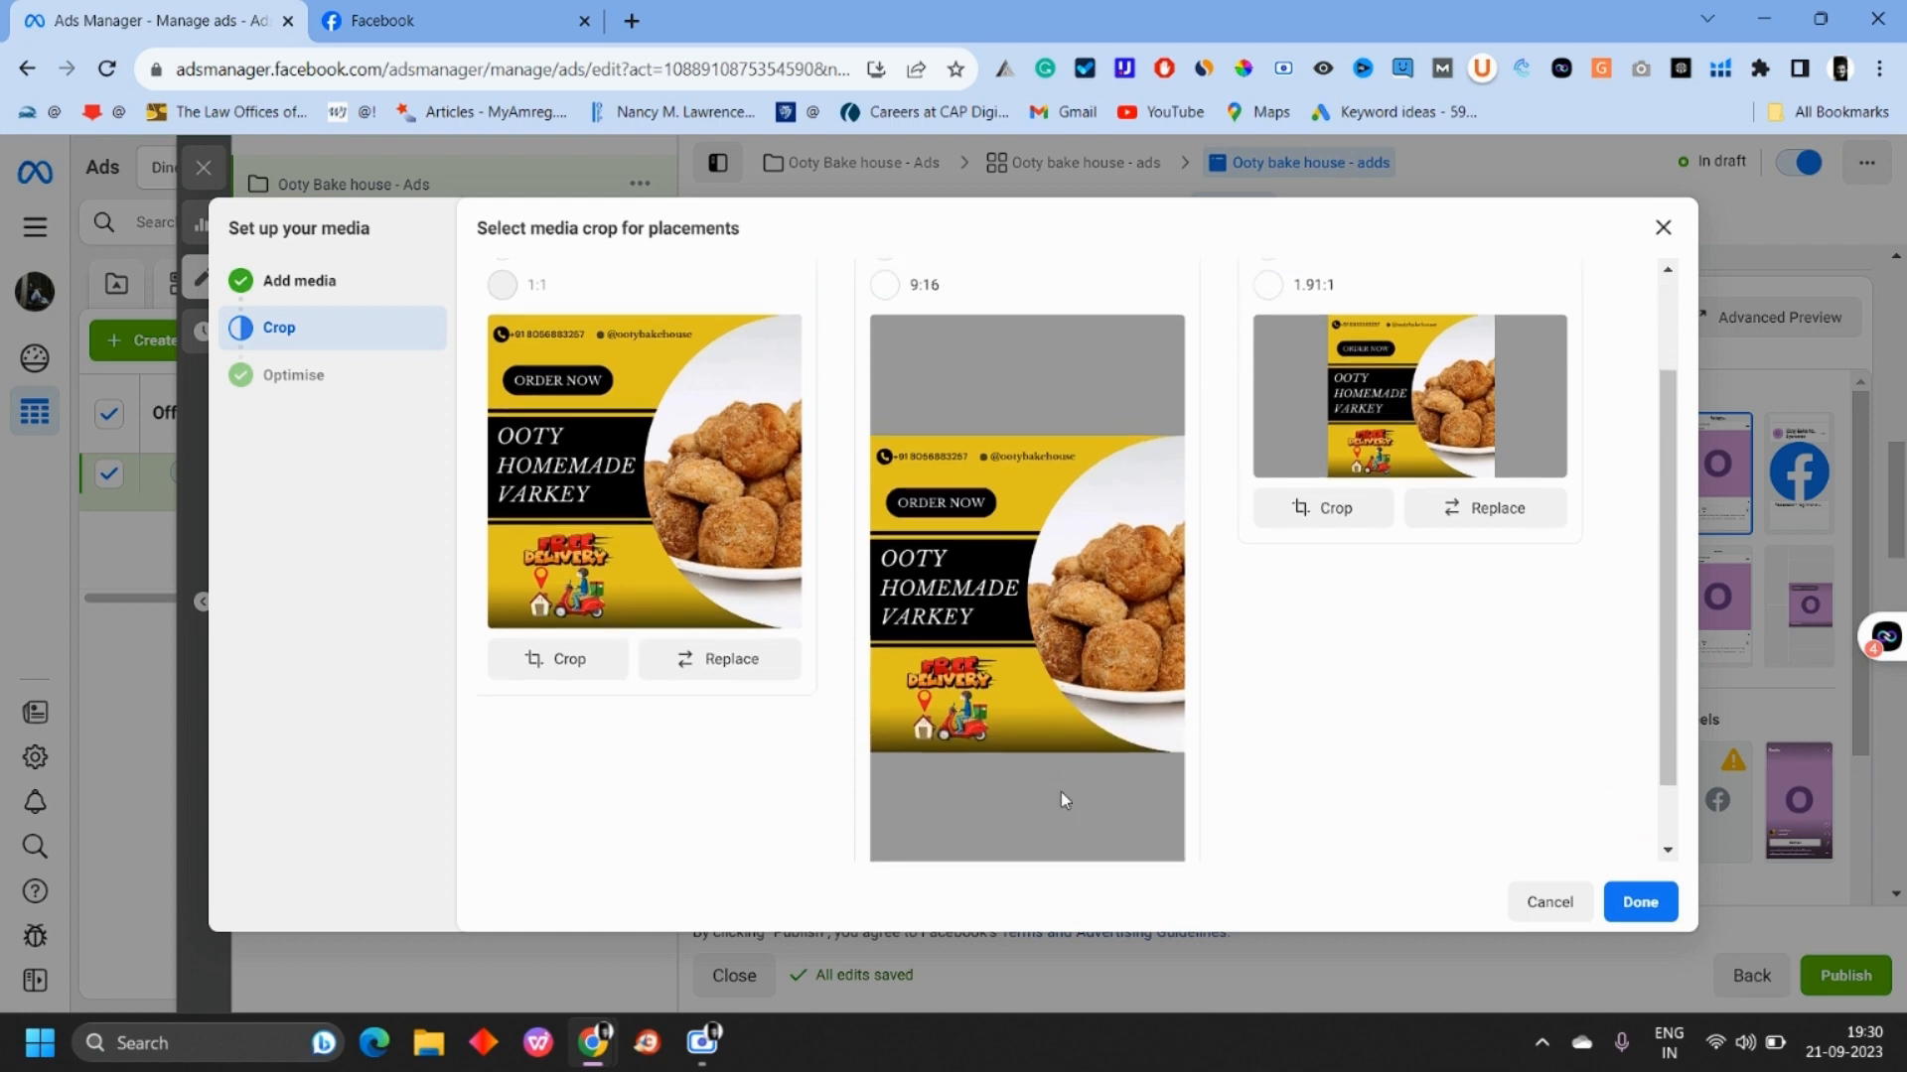
scroll(1060, 795, up, 2)
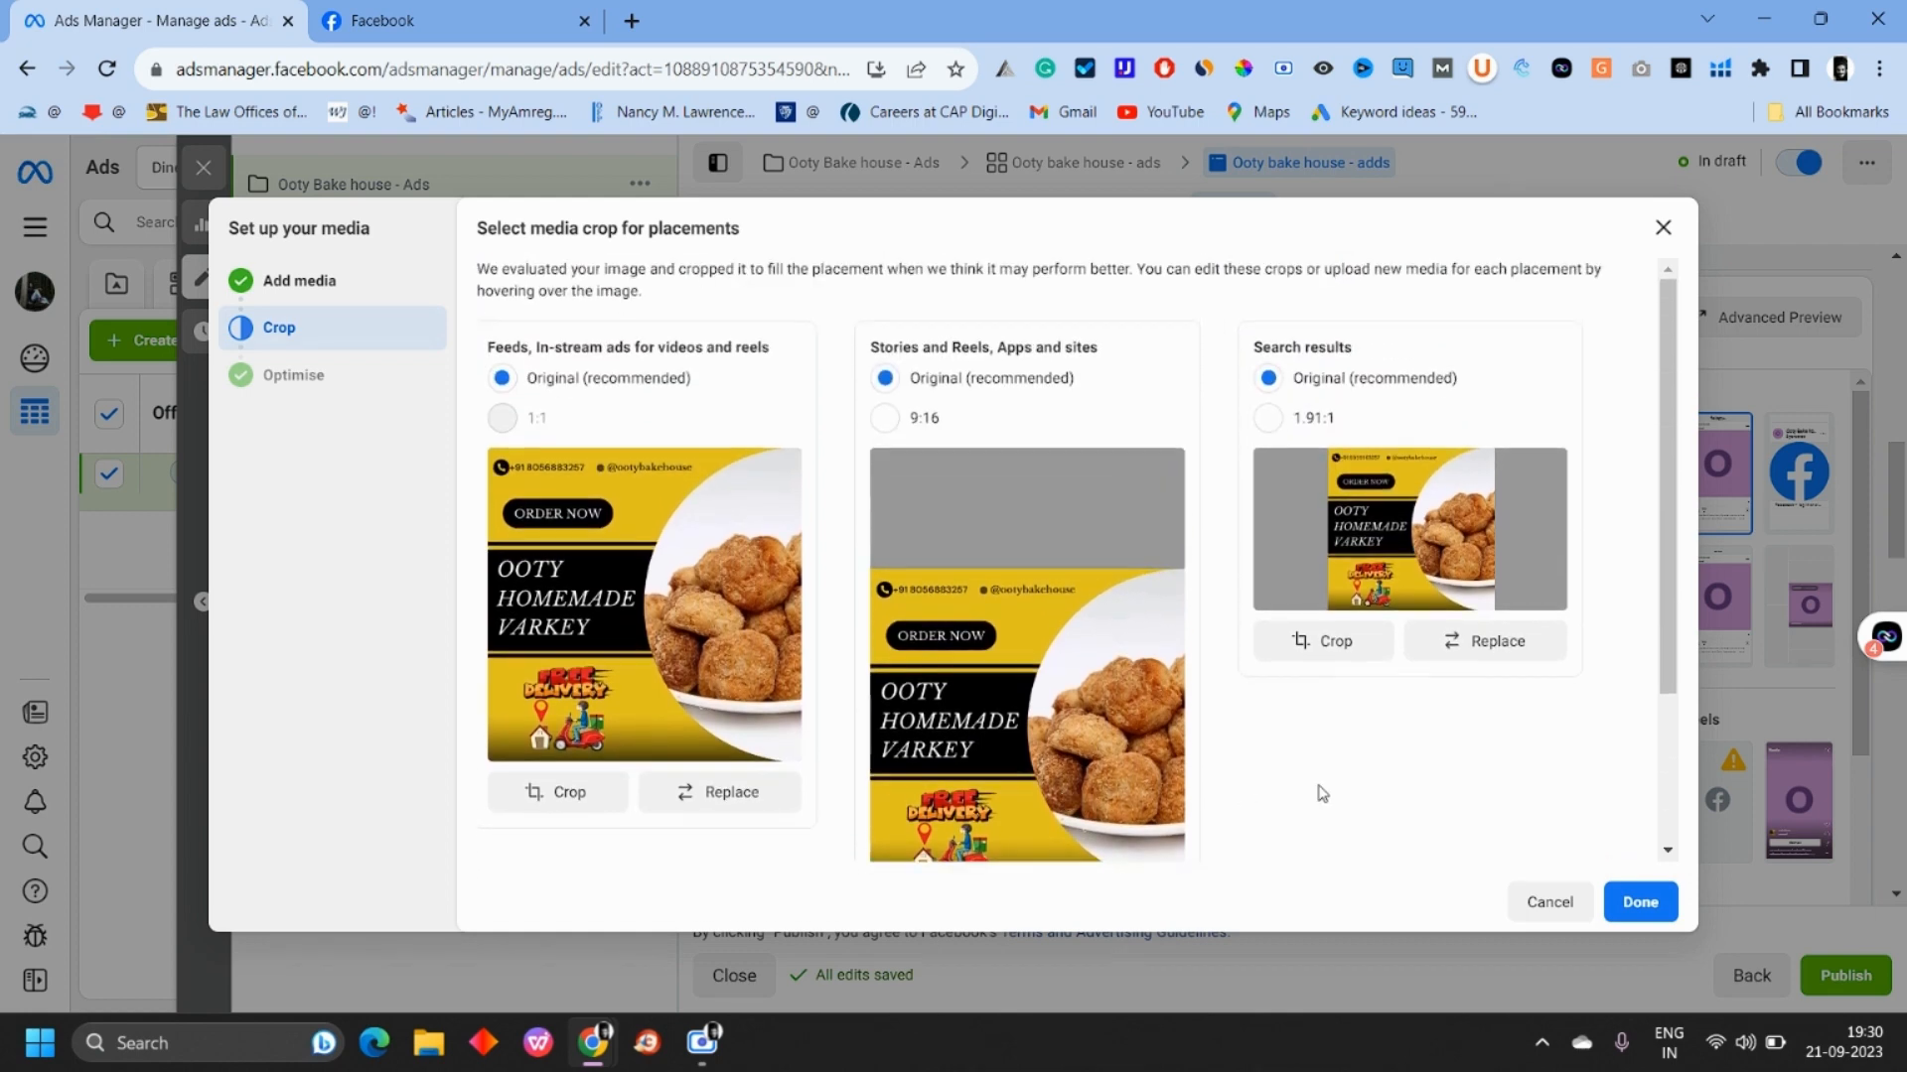
click(885, 418)
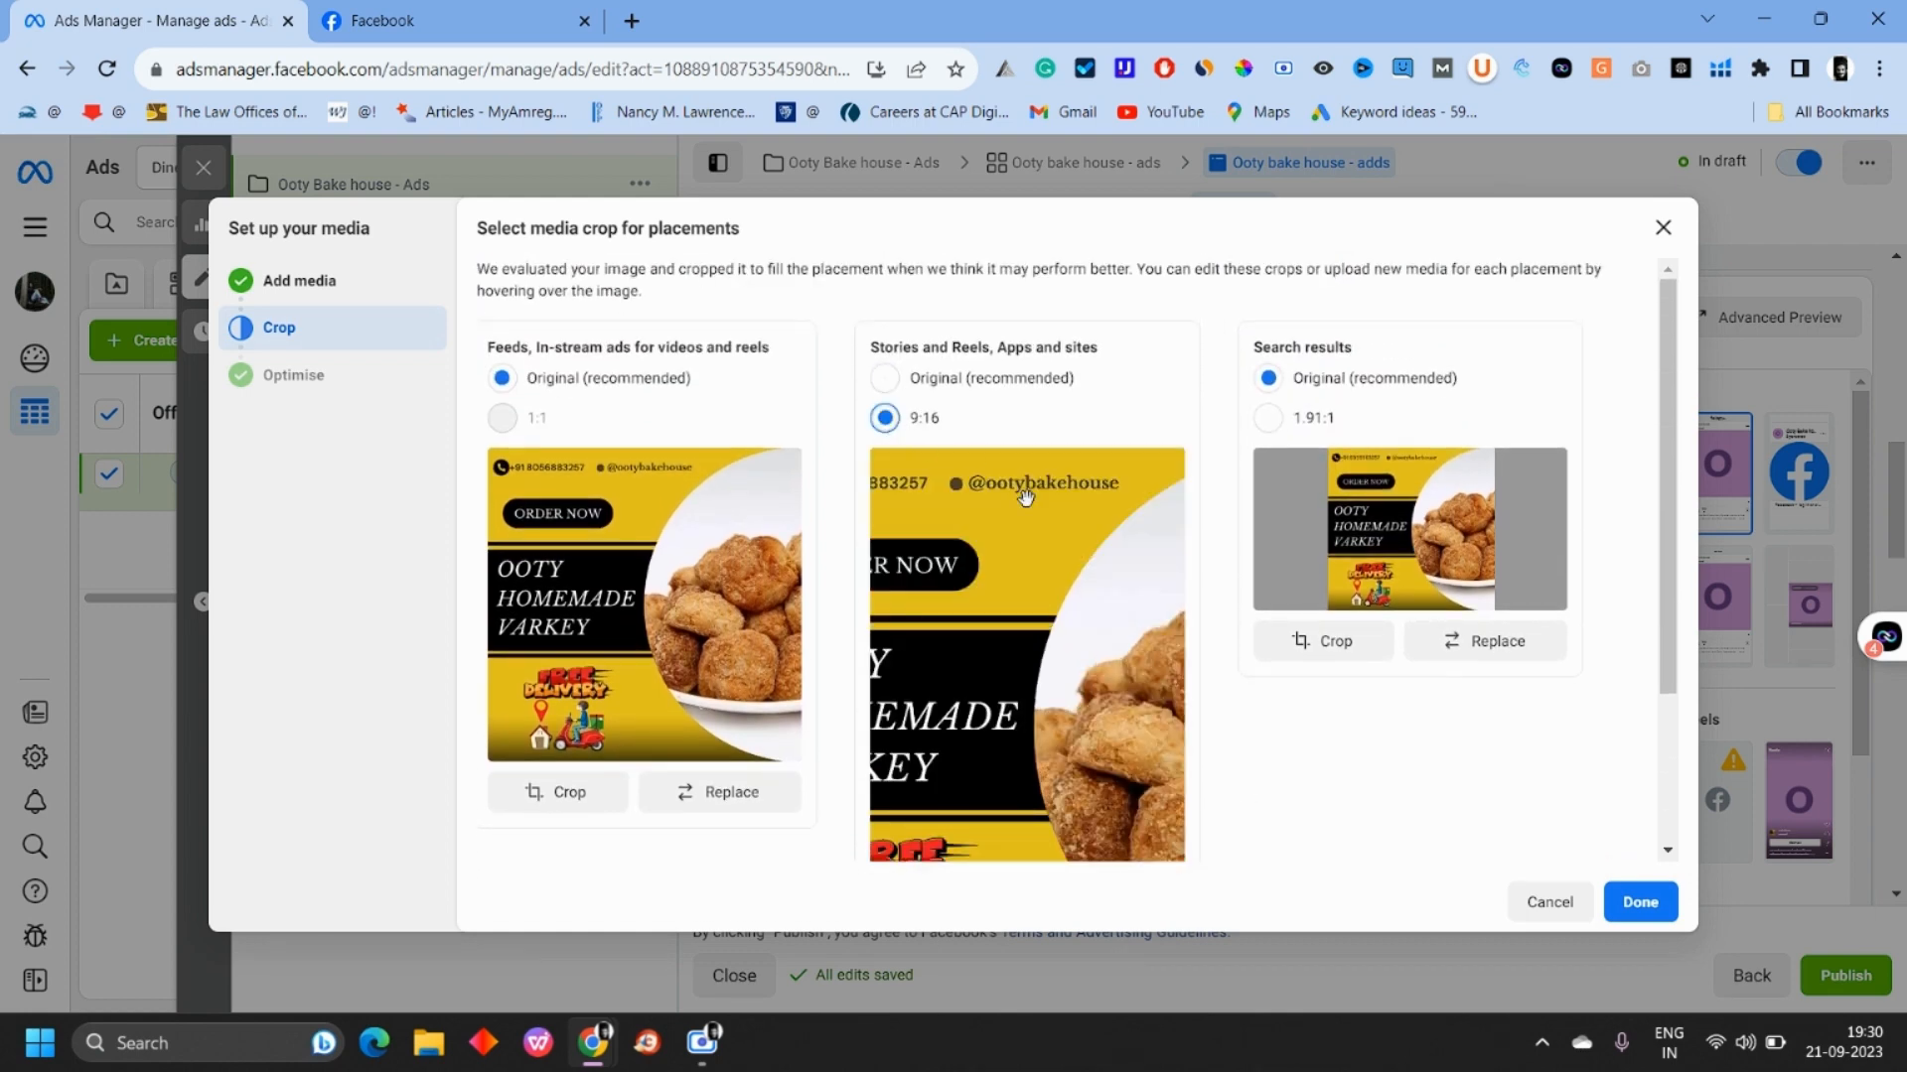
scroll(1028, 576, down, 2)
scroll(1040, 617, up, 2)
scroll(1040, 618, up, 1)
click(885, 377)
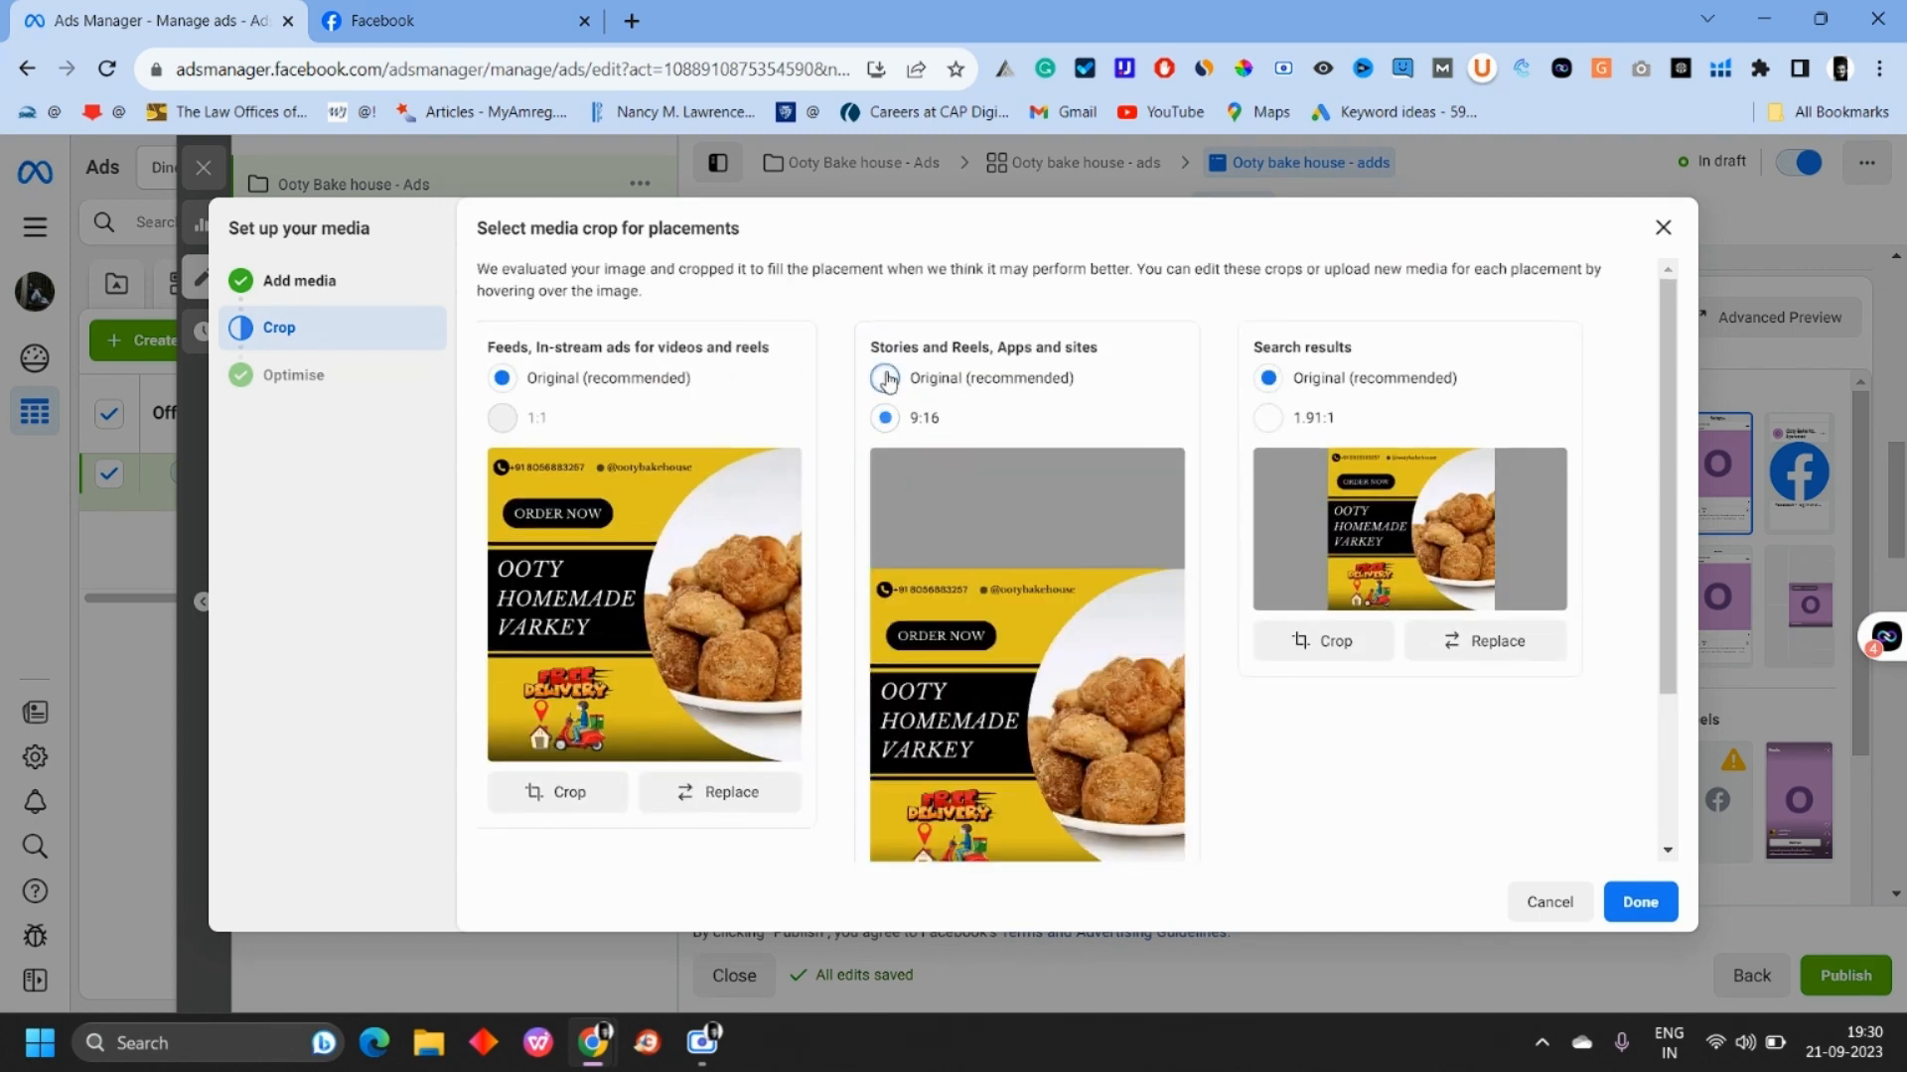
Finish the media setup, keeping the original crops for all placements
scroll(1172, 467, down, 2)
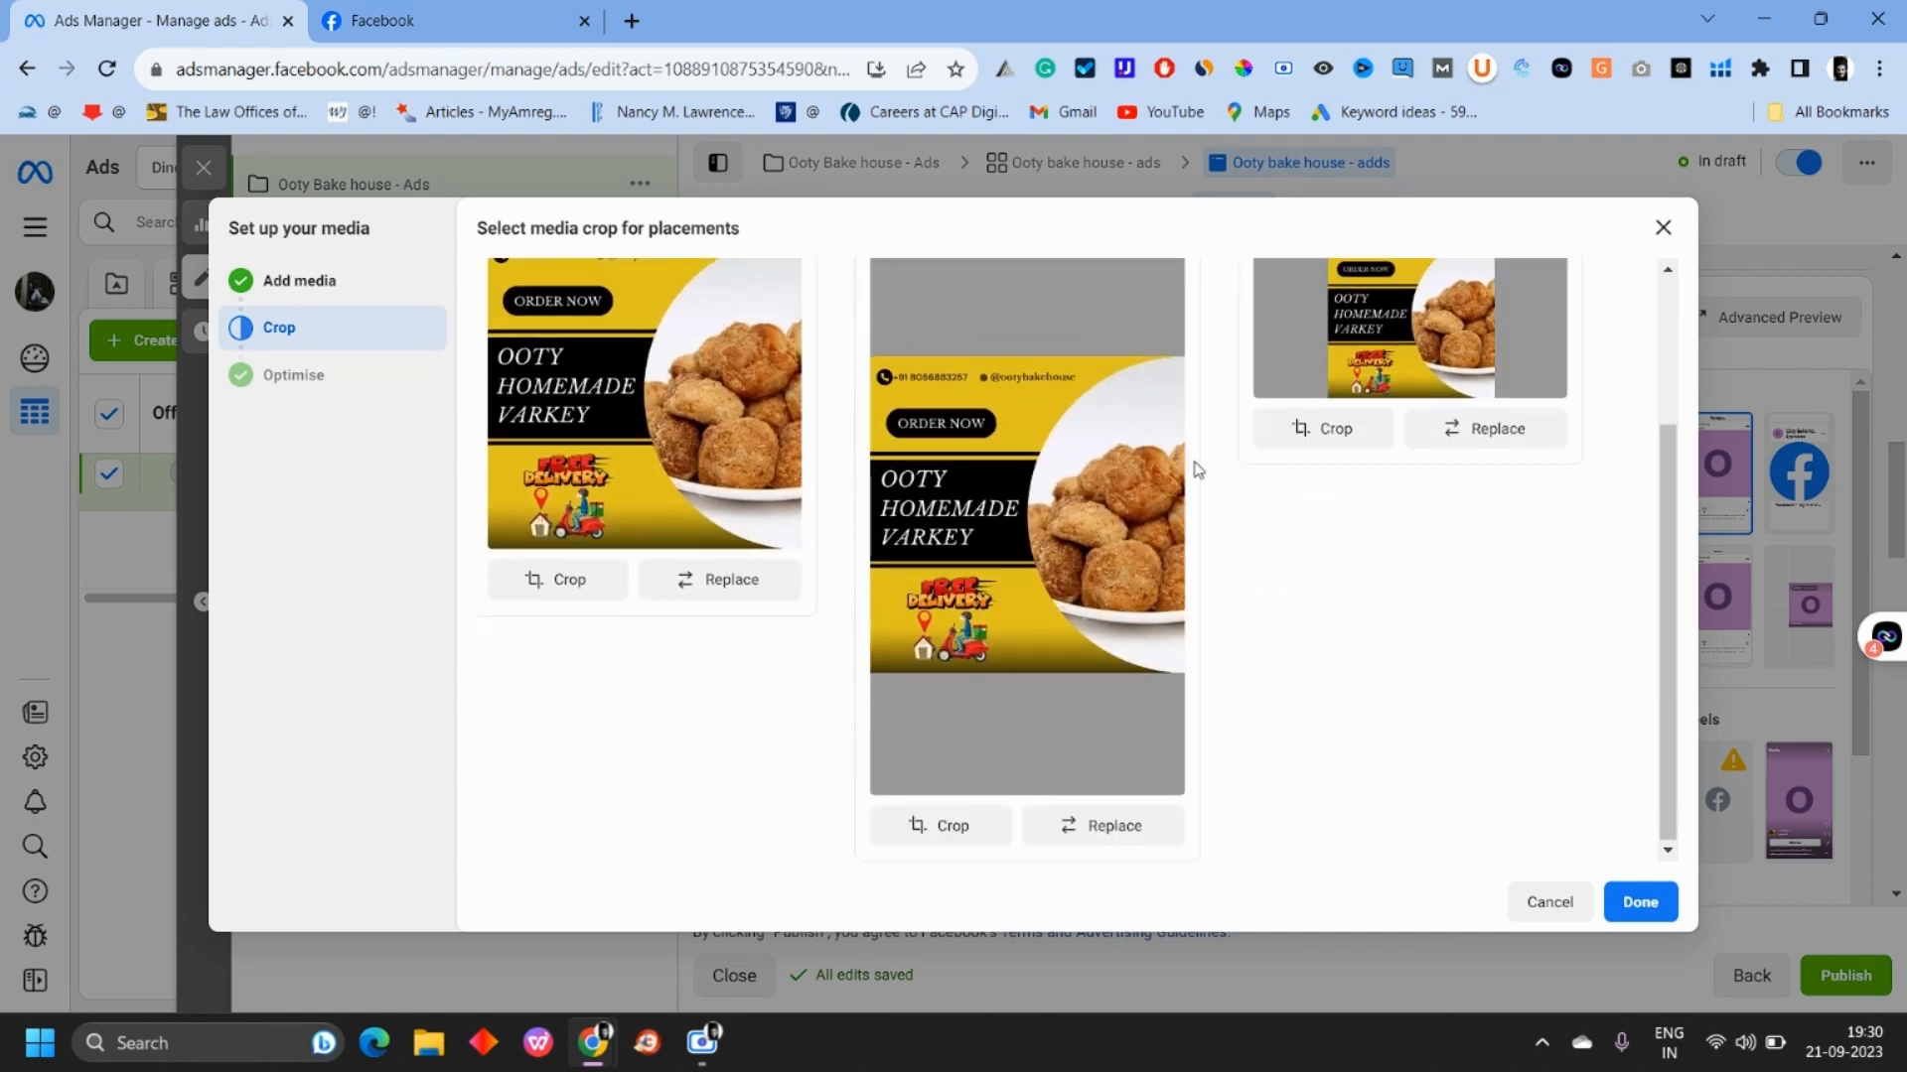
click(1653, 904)
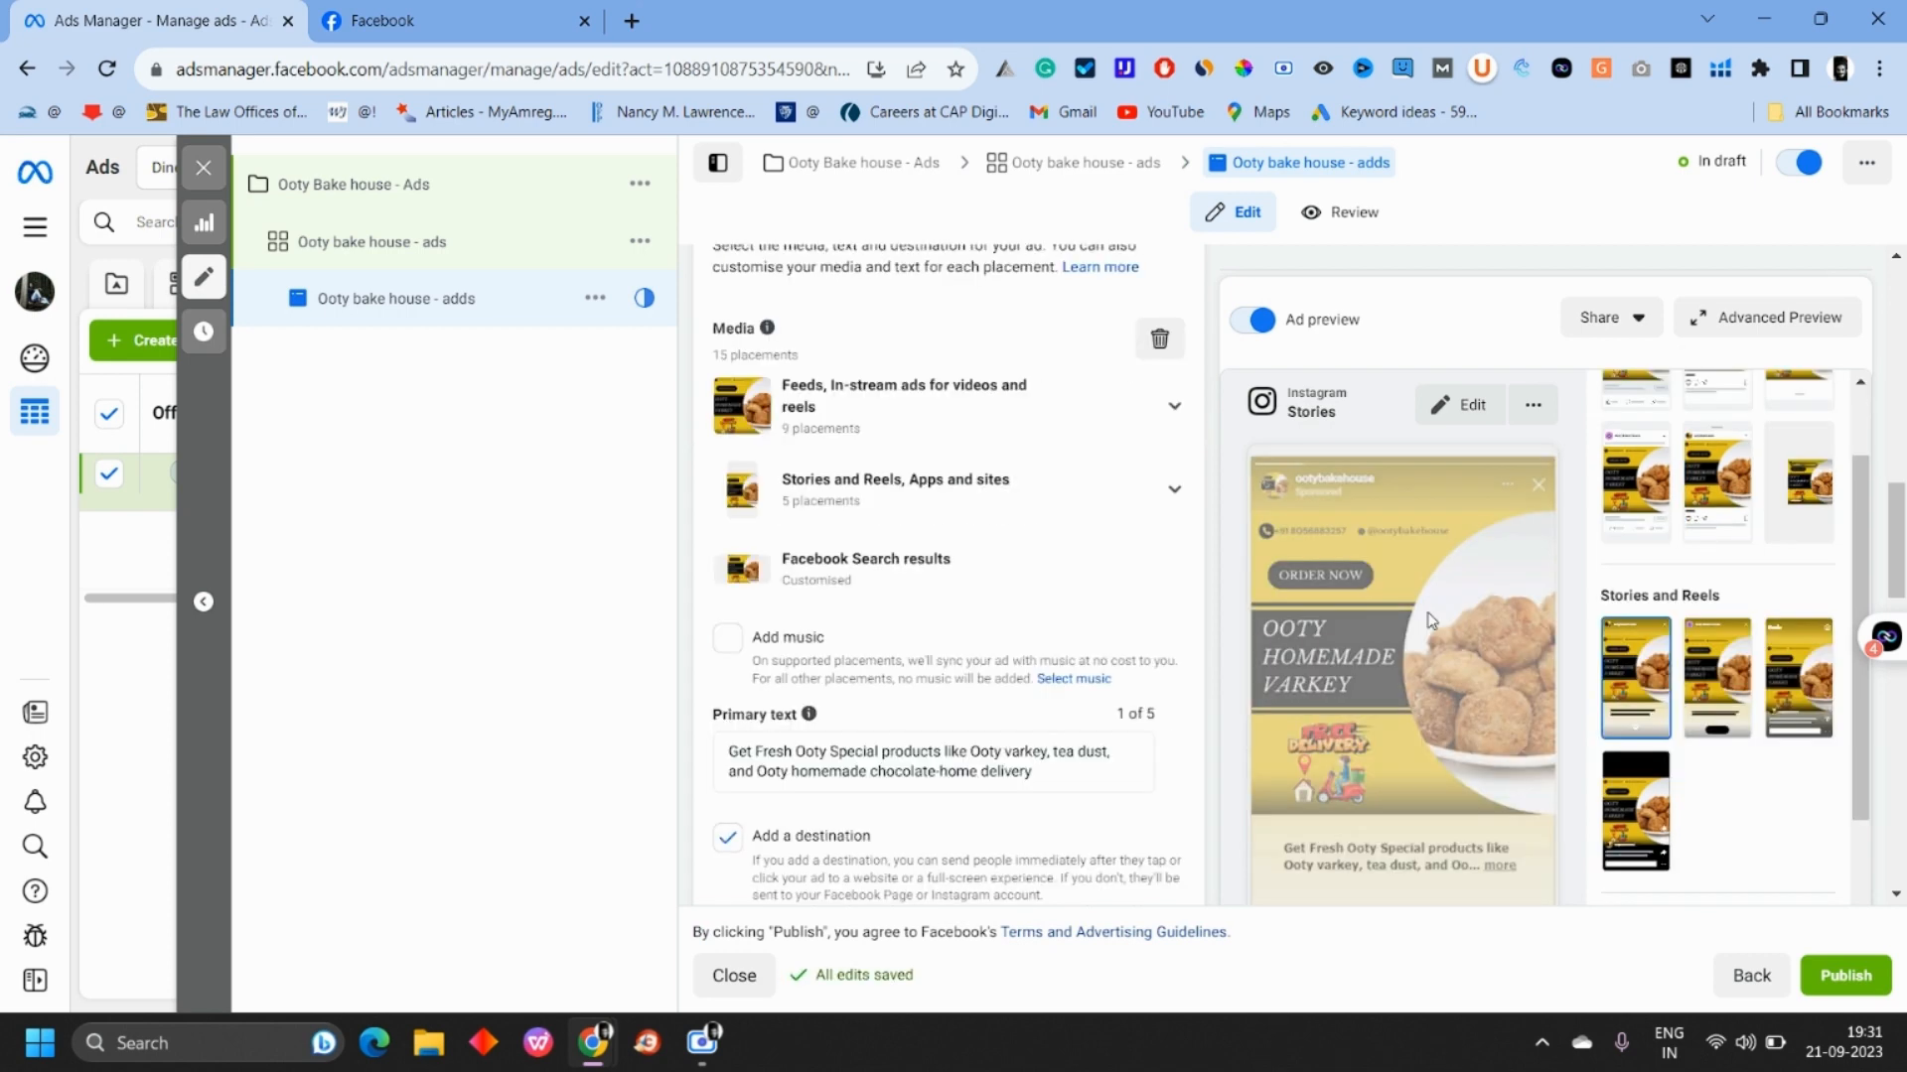
Preview the ad in Facebook Stories, Instagram Reels and Facebook Reels, and review the destination and tracking settings
scroll(1367, 625, down, 1)
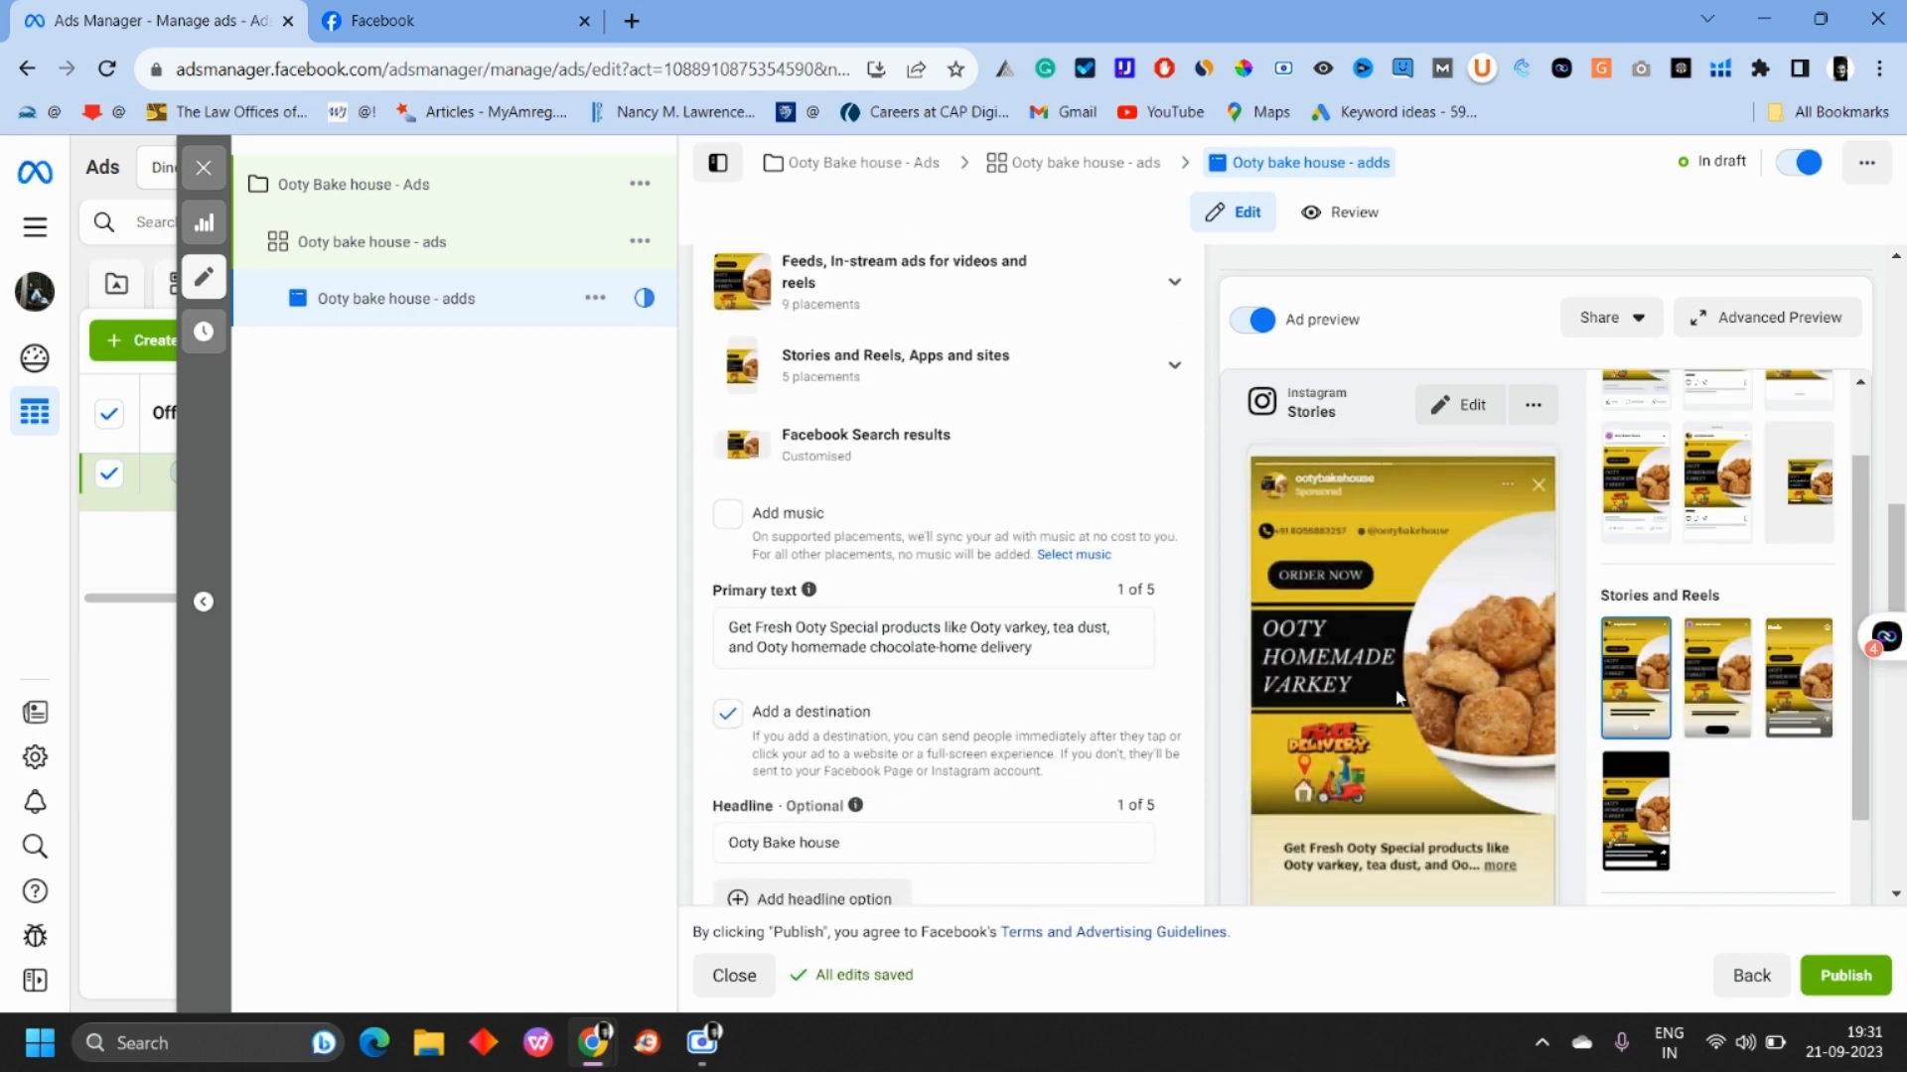
click(1716, 678)
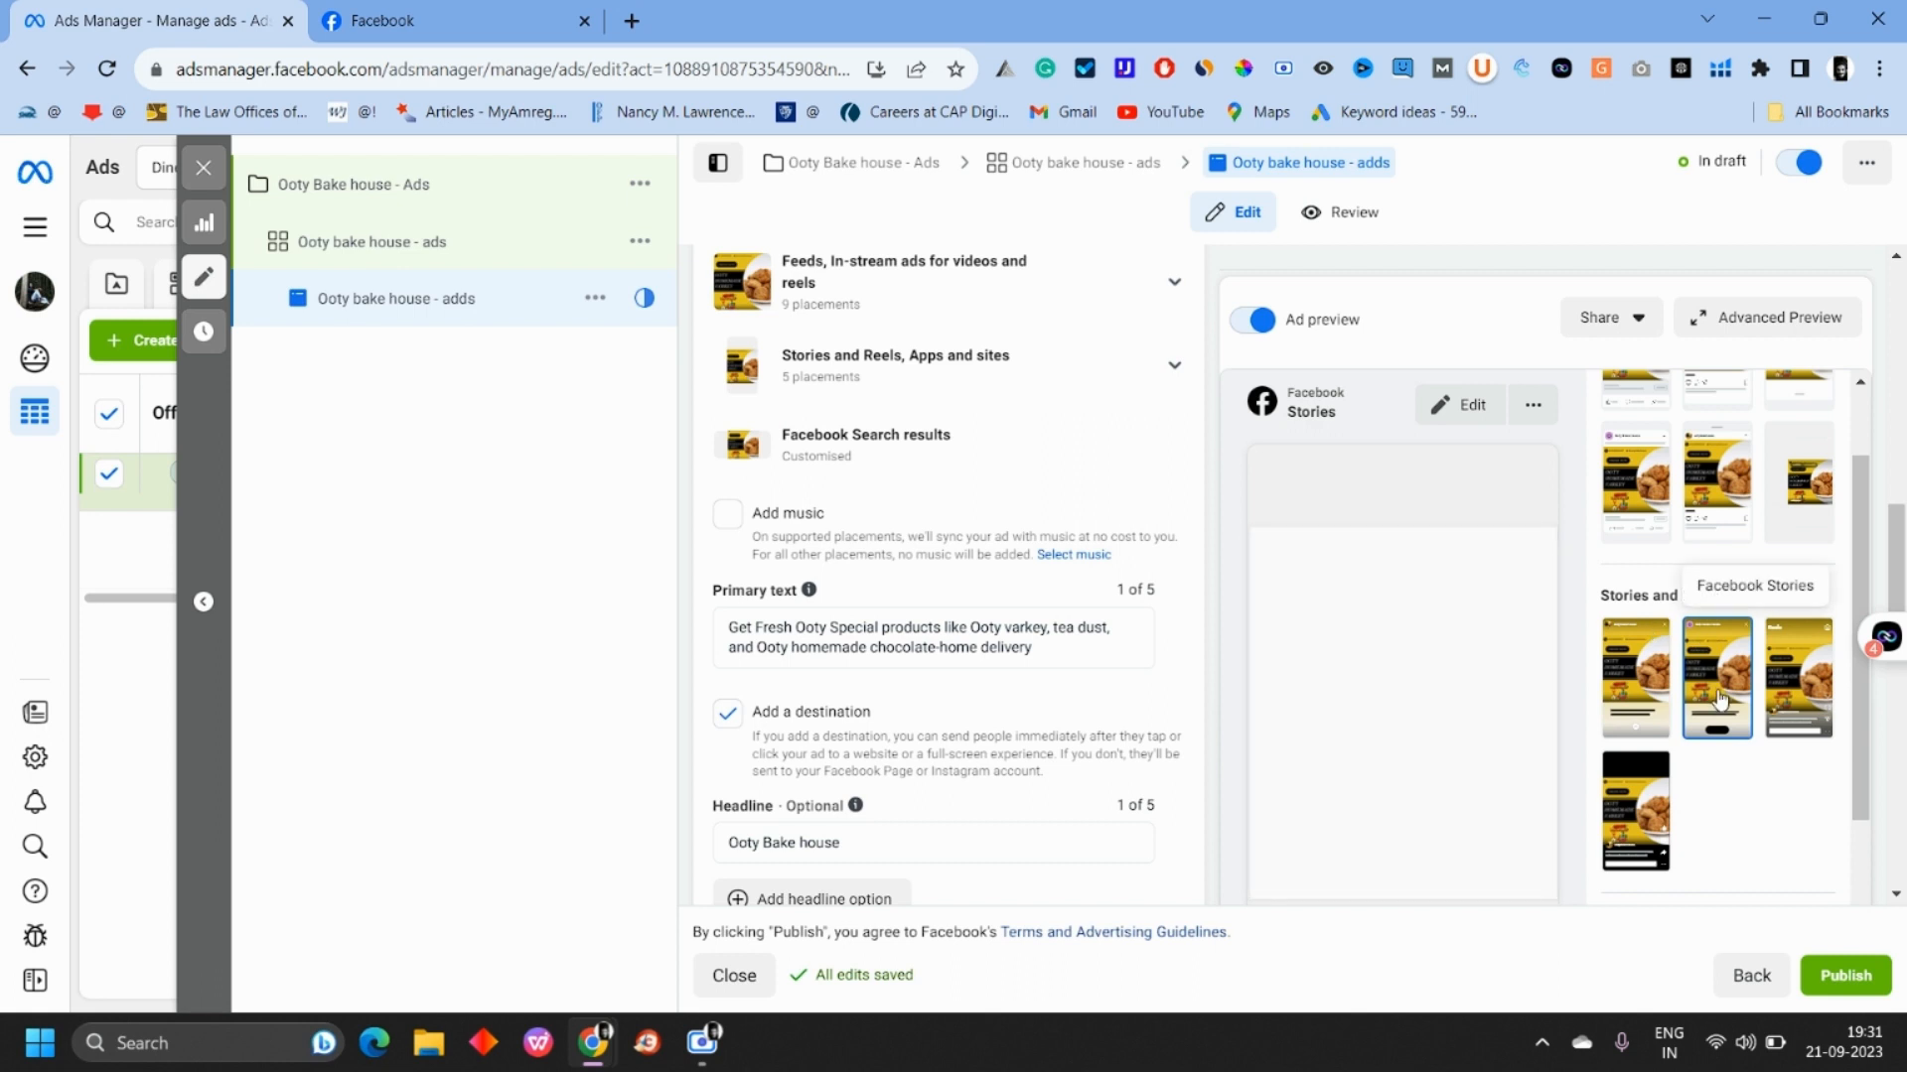
click(1797, 693)
scroll(1363, 651, down, 1)
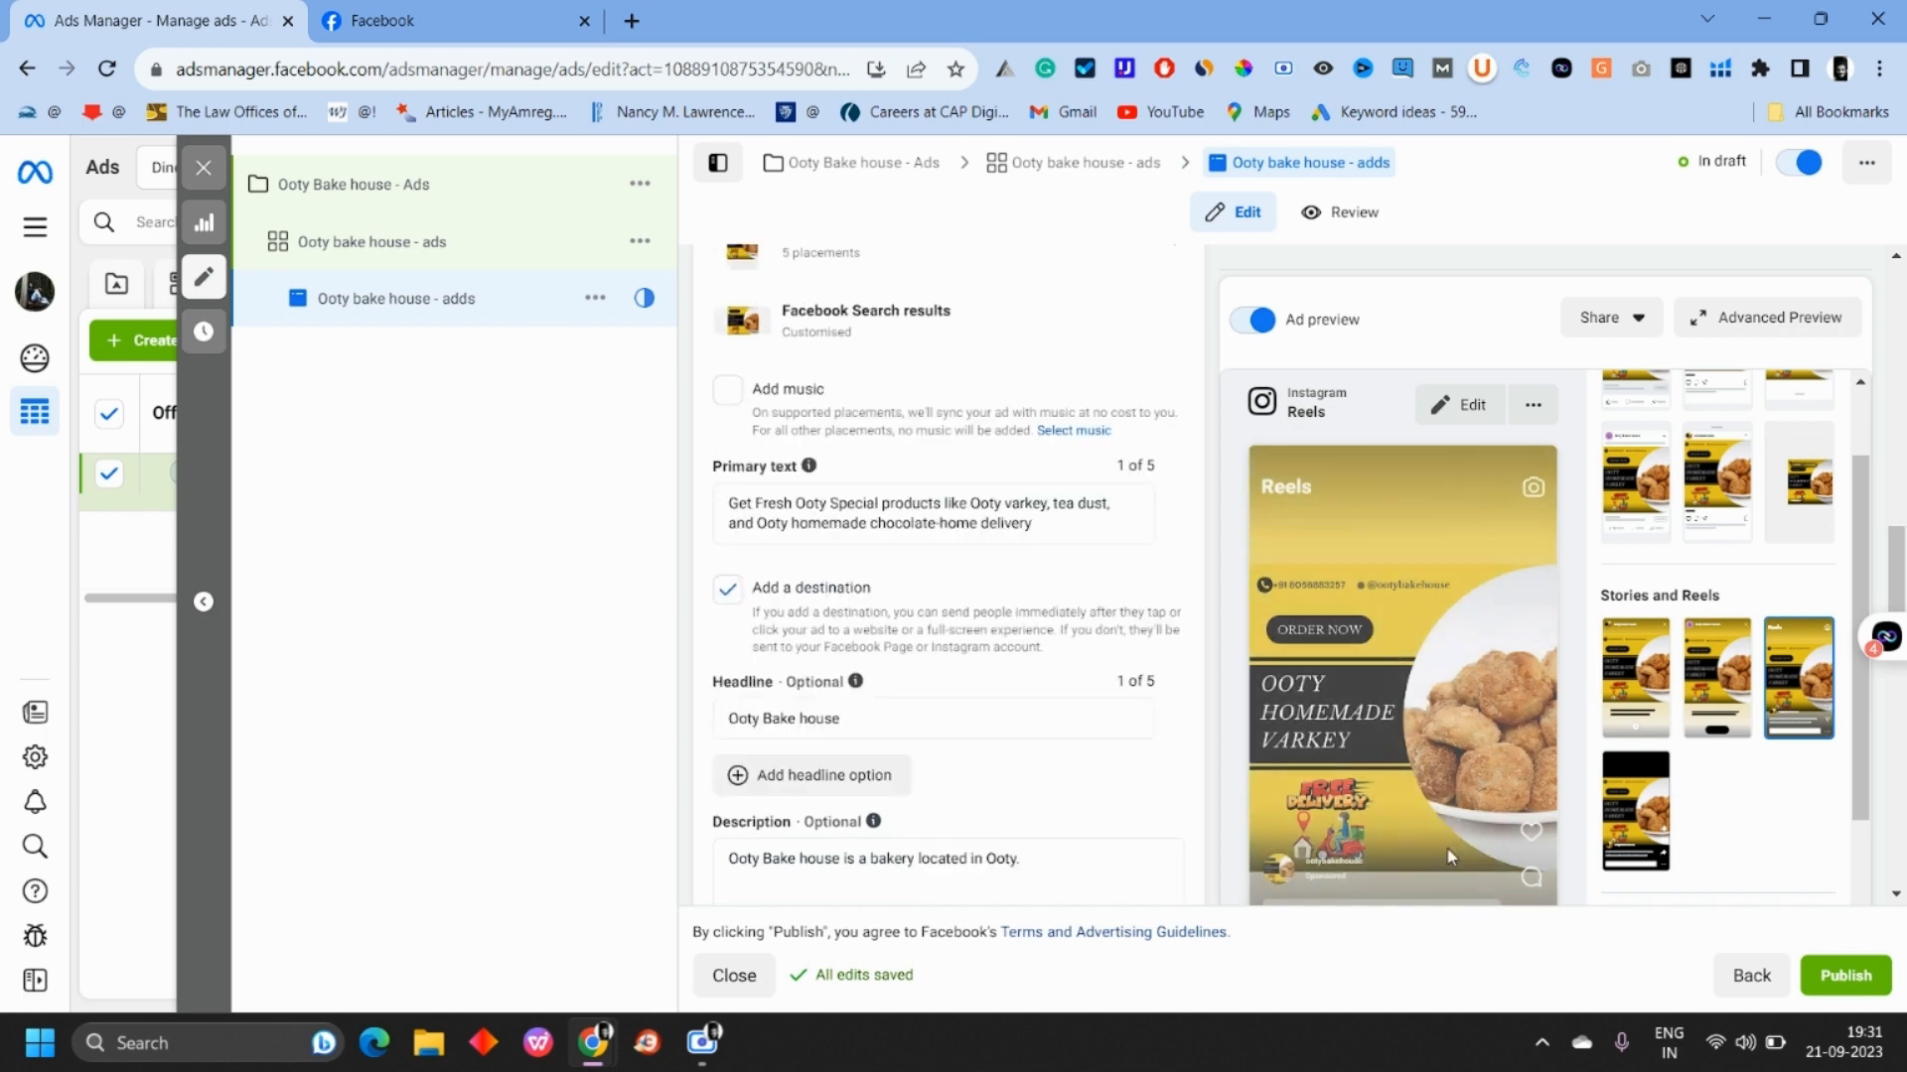
click(1635, 809)
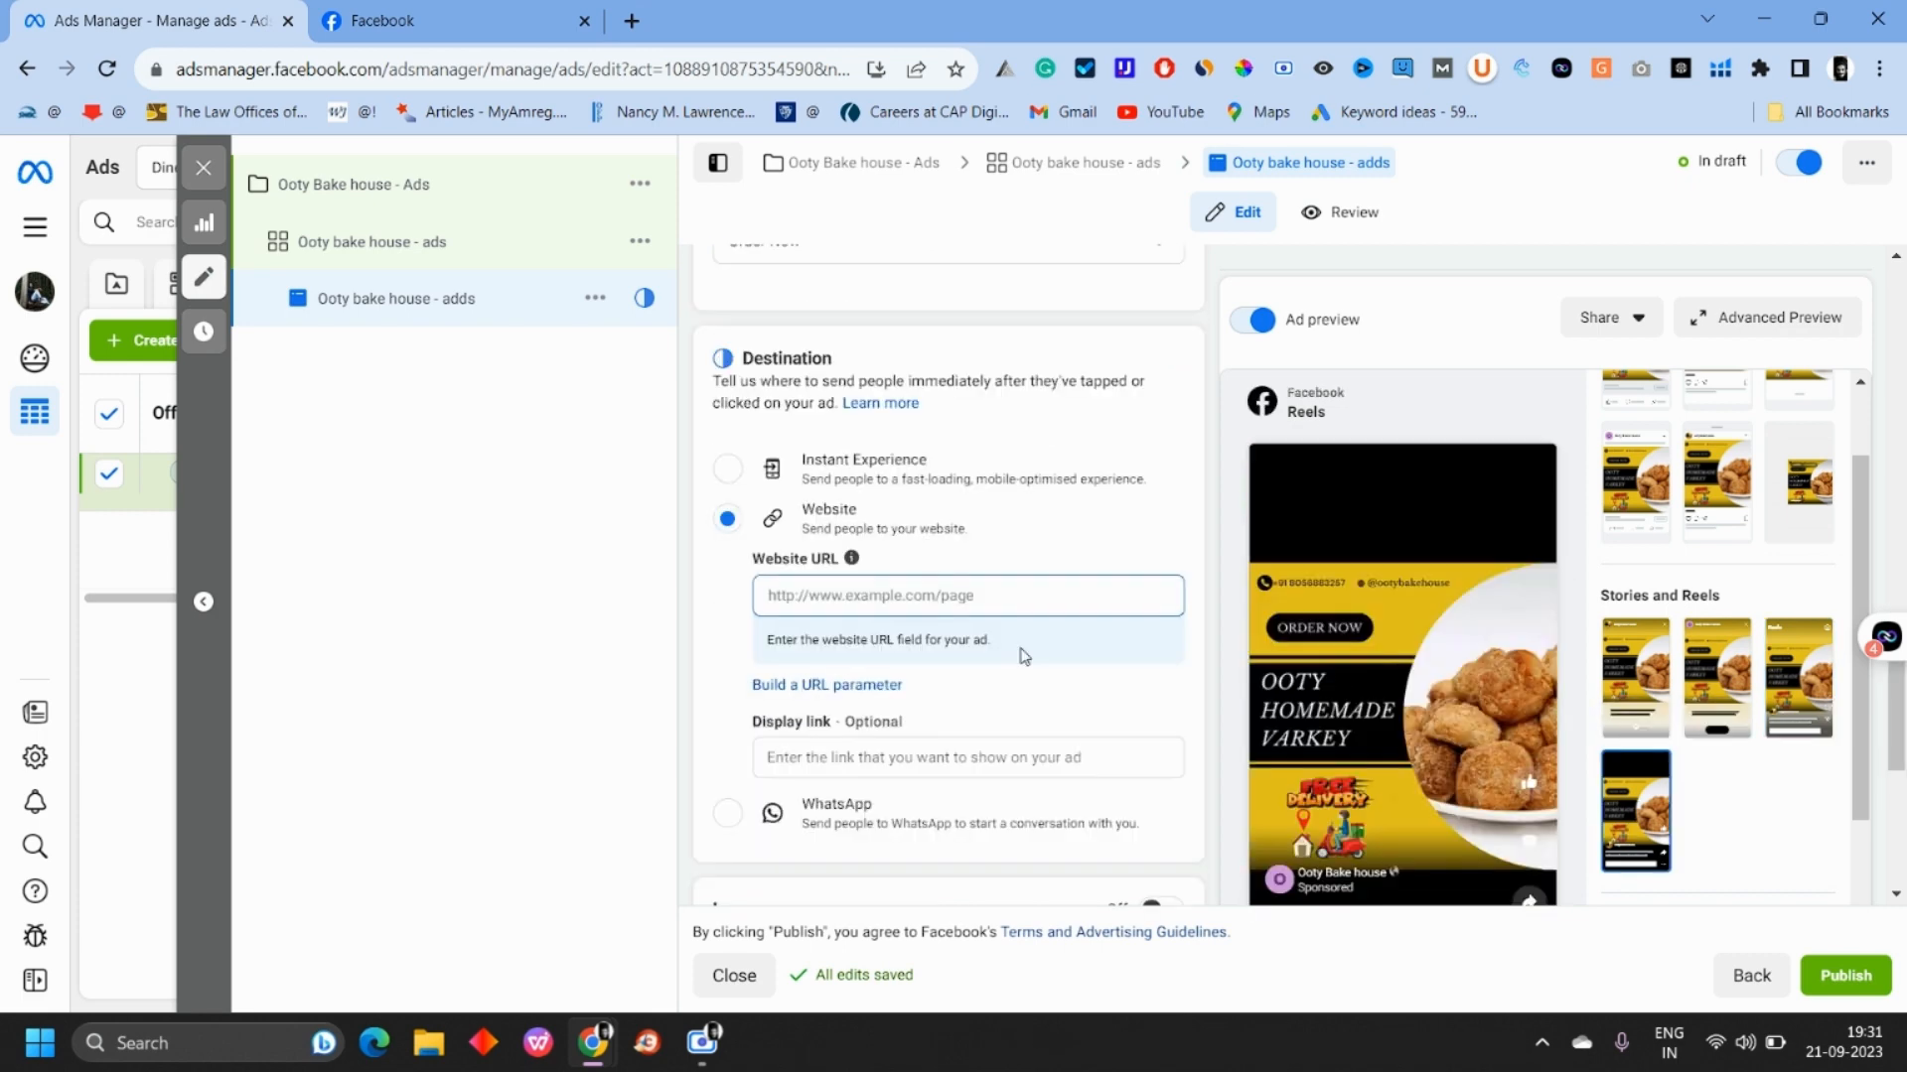
scroll(1025, 658, down, 5)
scroll(1023, 657, down, 4)
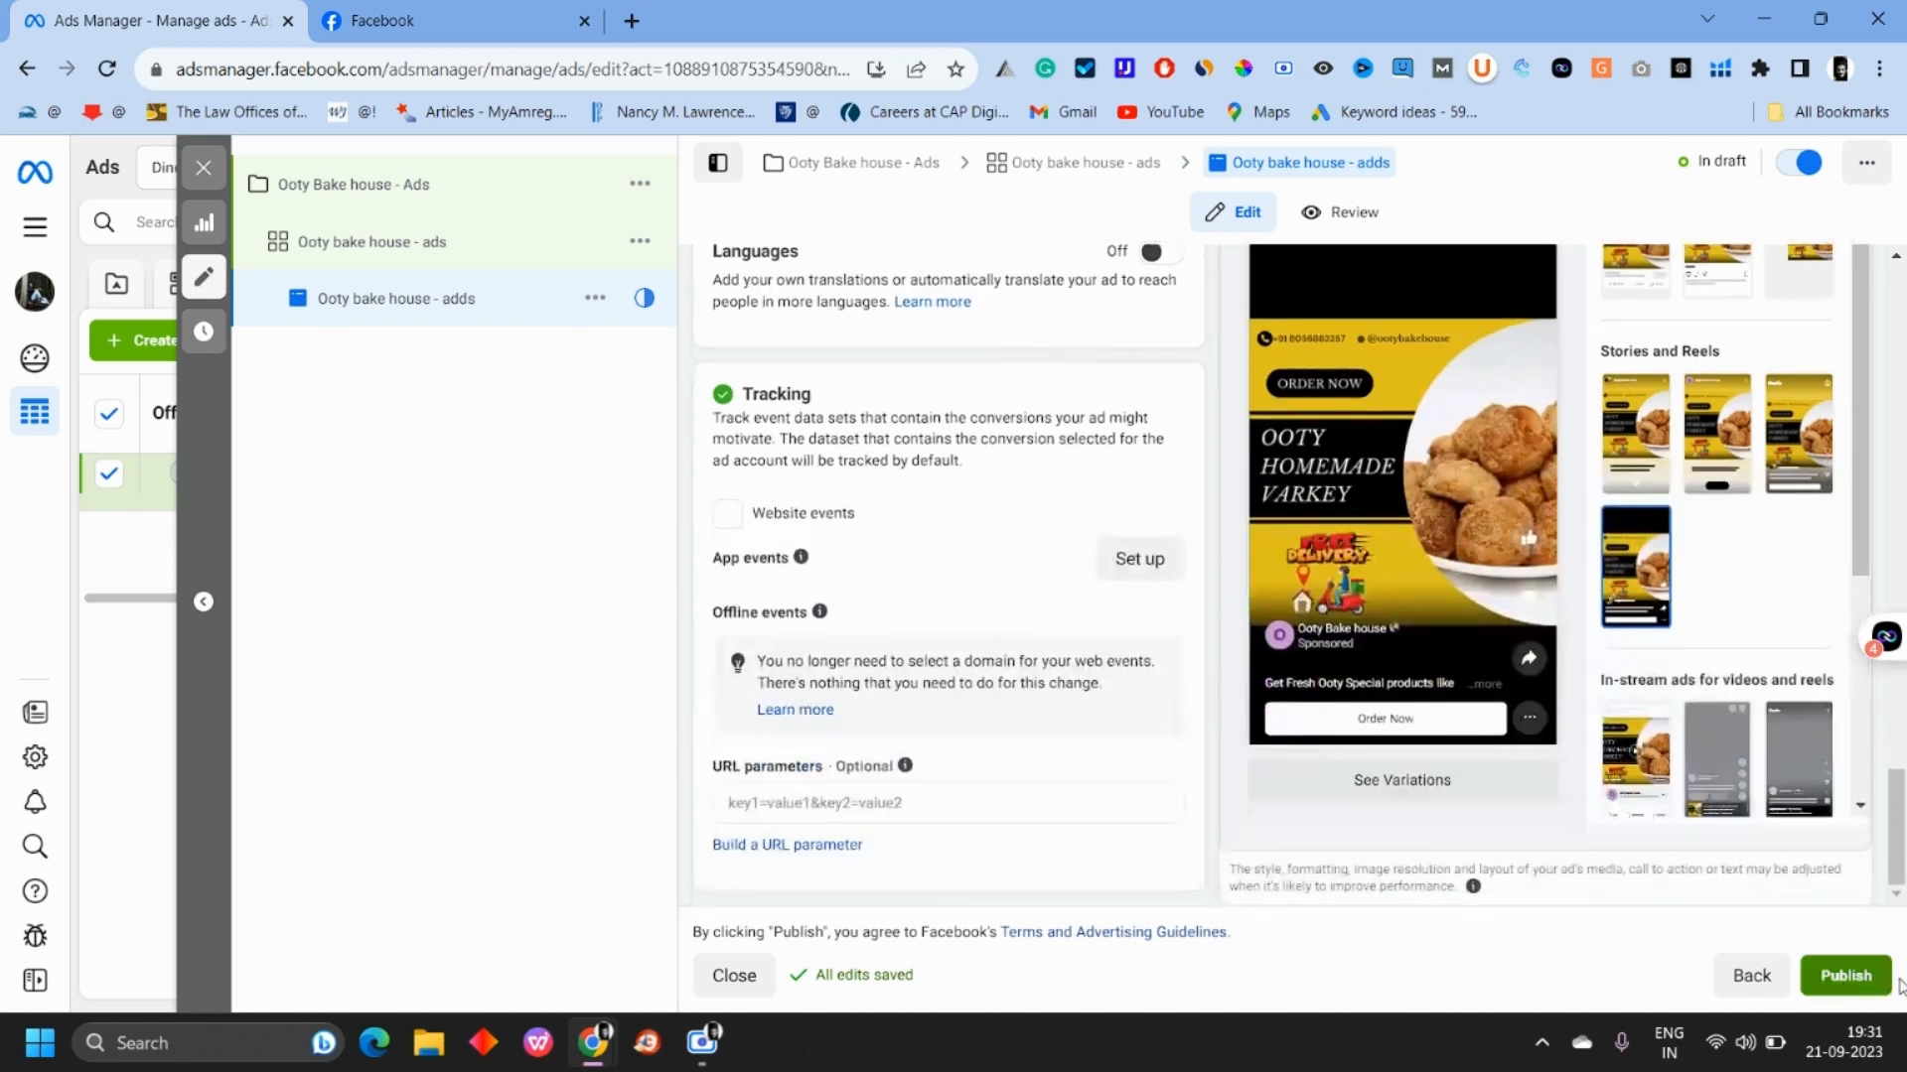
Start publishing the ad, choosing UPI as the payment method, and continue to the required business info form
click(1861, 978)
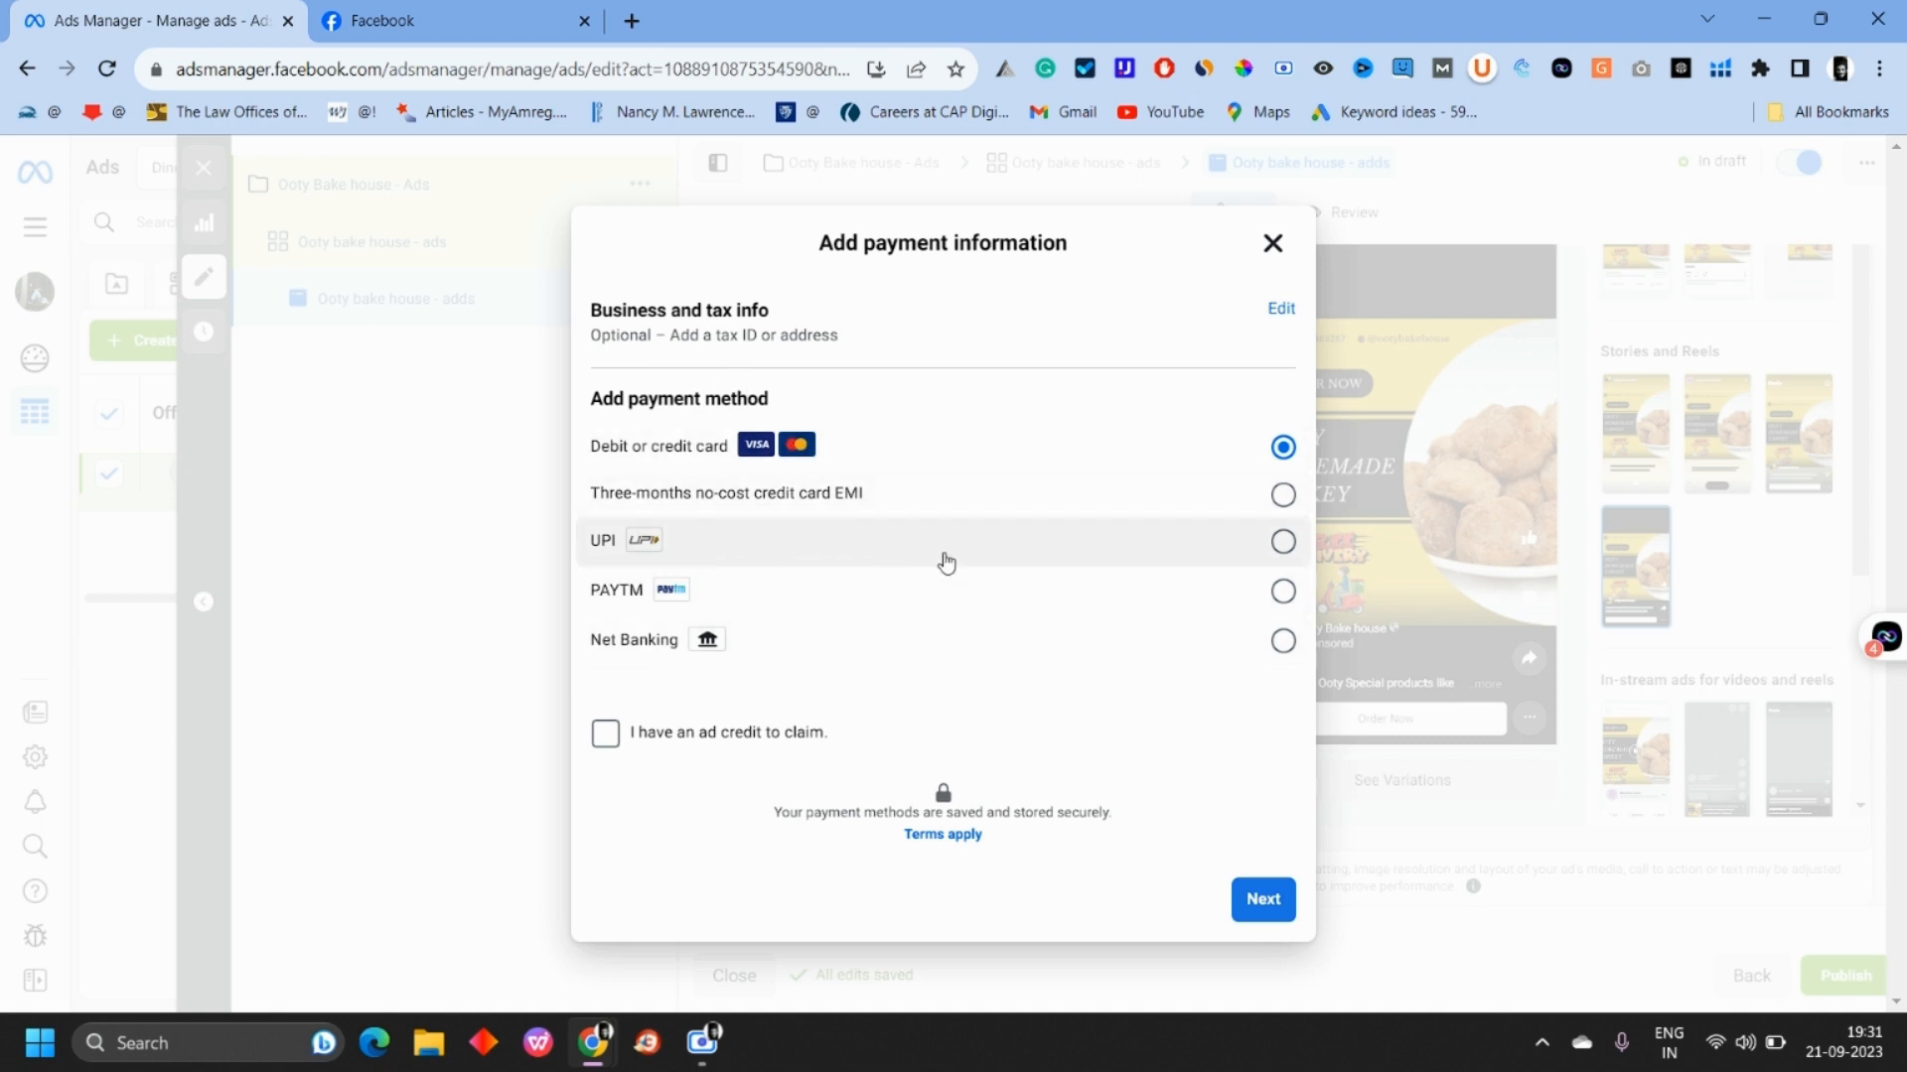
click(943, 556)
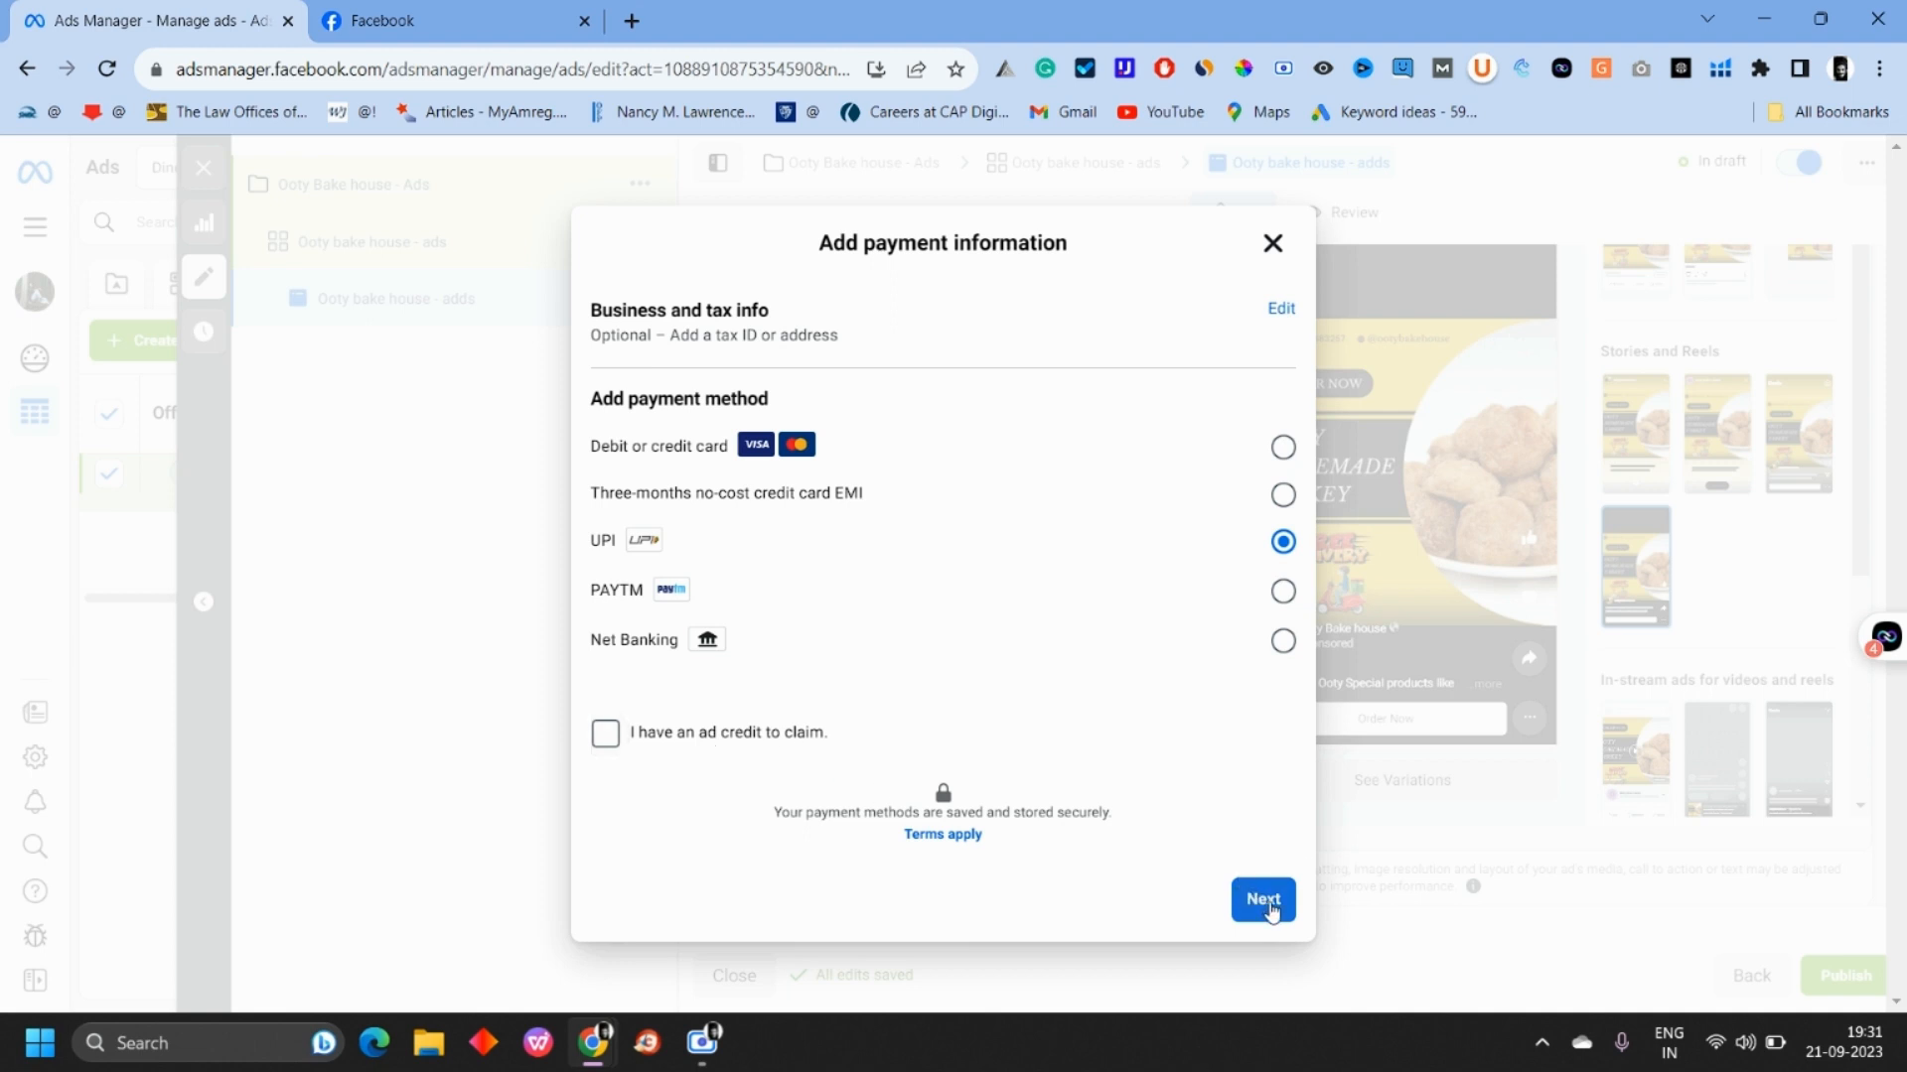
click(1264, 901)
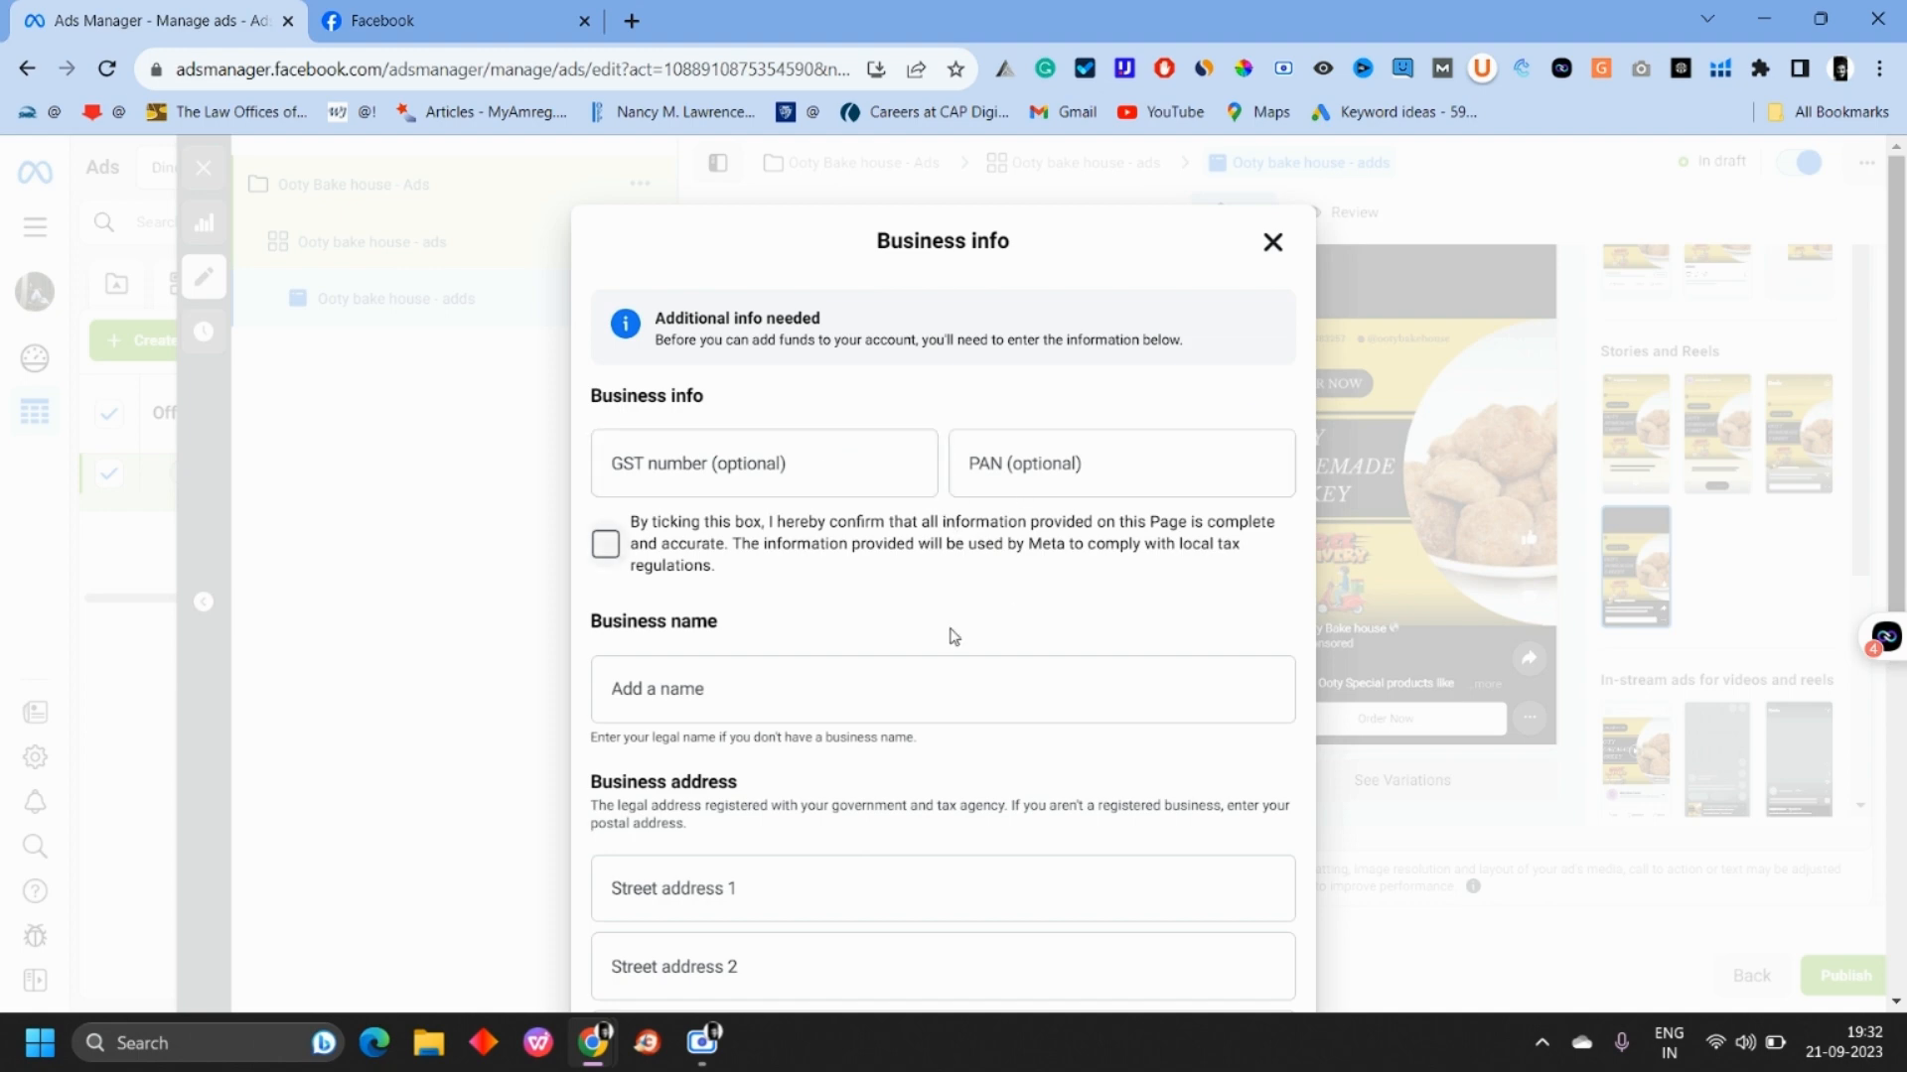
scroll(949, 634, down, 6)
scroll(960, 633, up, 6)
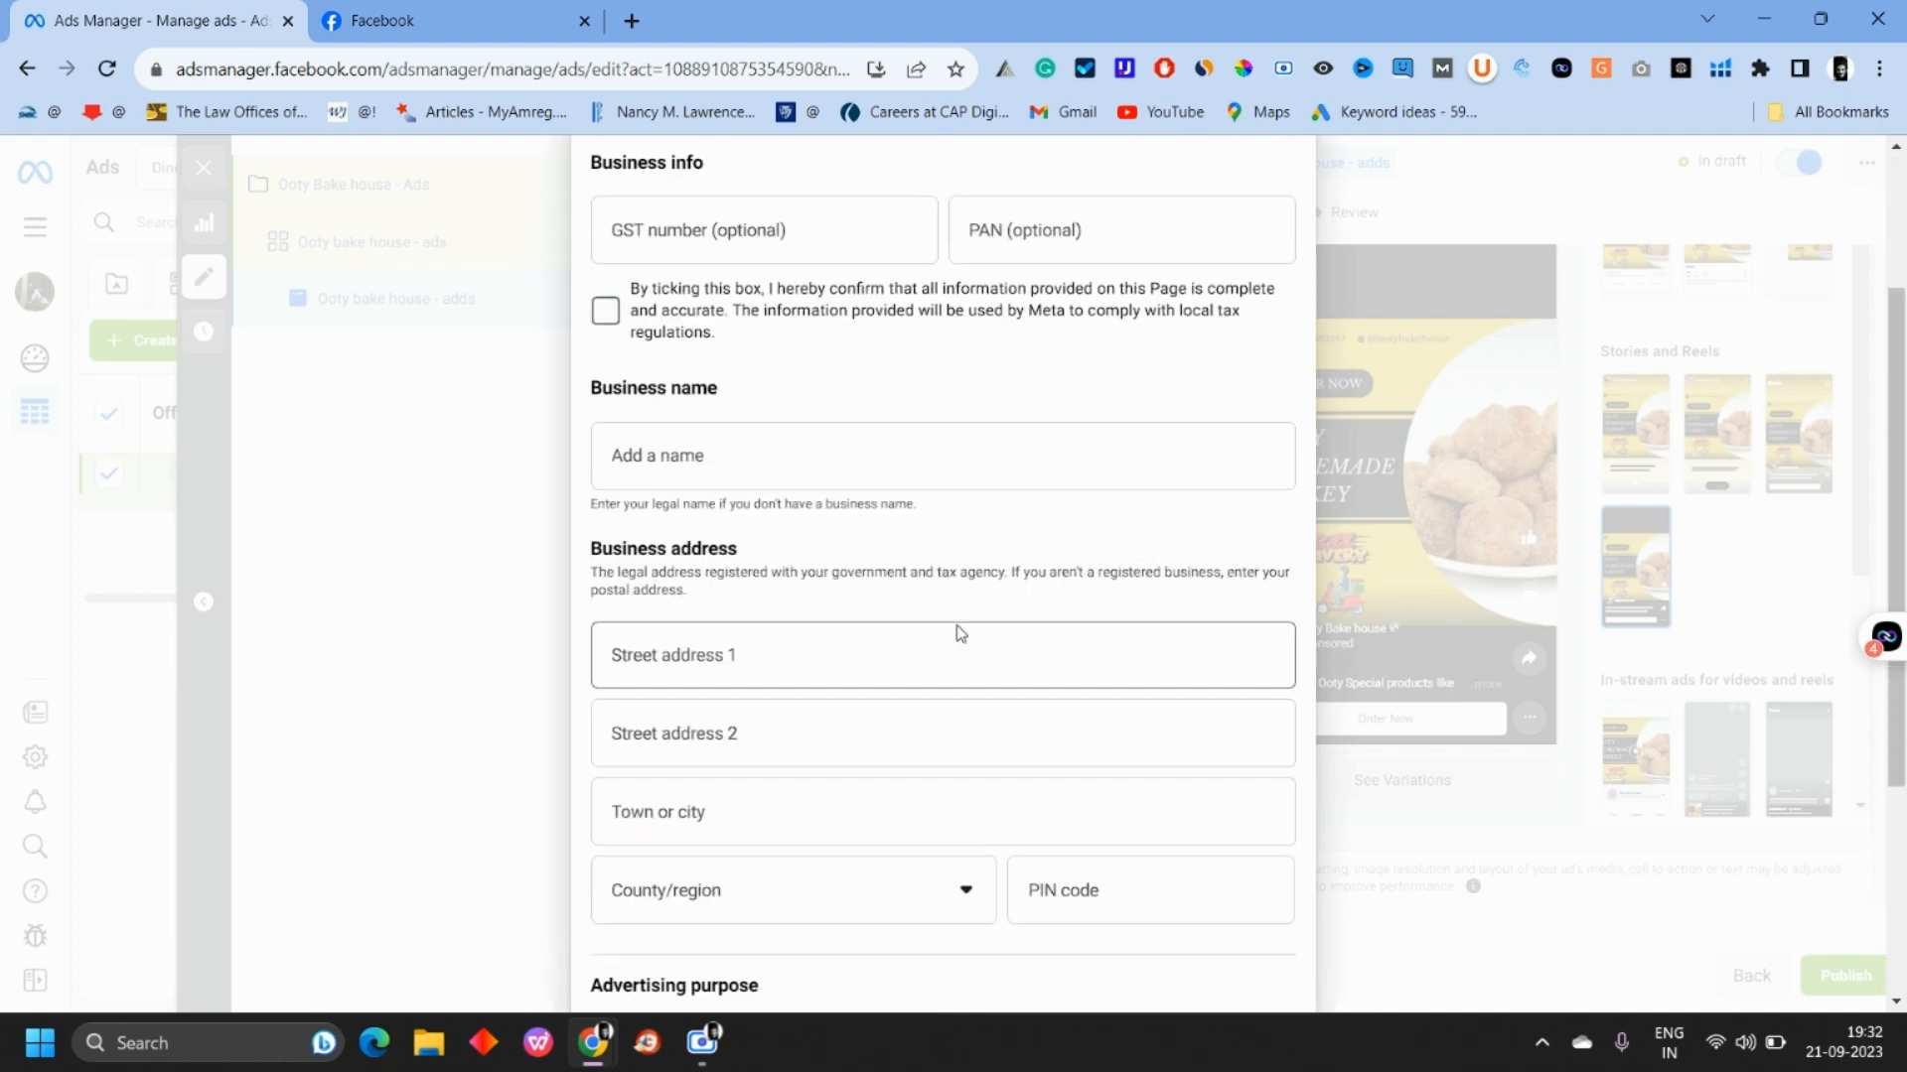